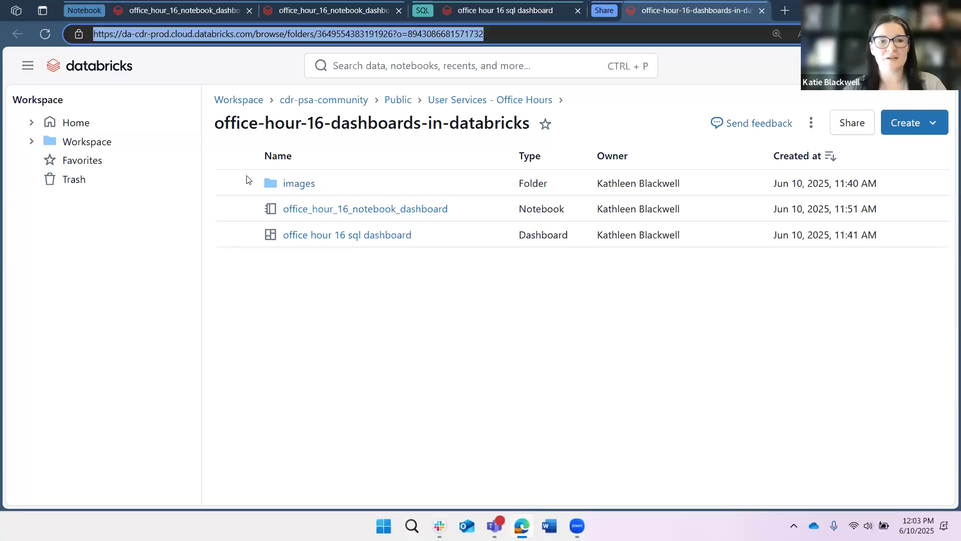
Zoom the workspace folder page to 150% and close its browser tab.
key("ctrl+plus")
key("ctrl+plus")
key("ctrl+plus")
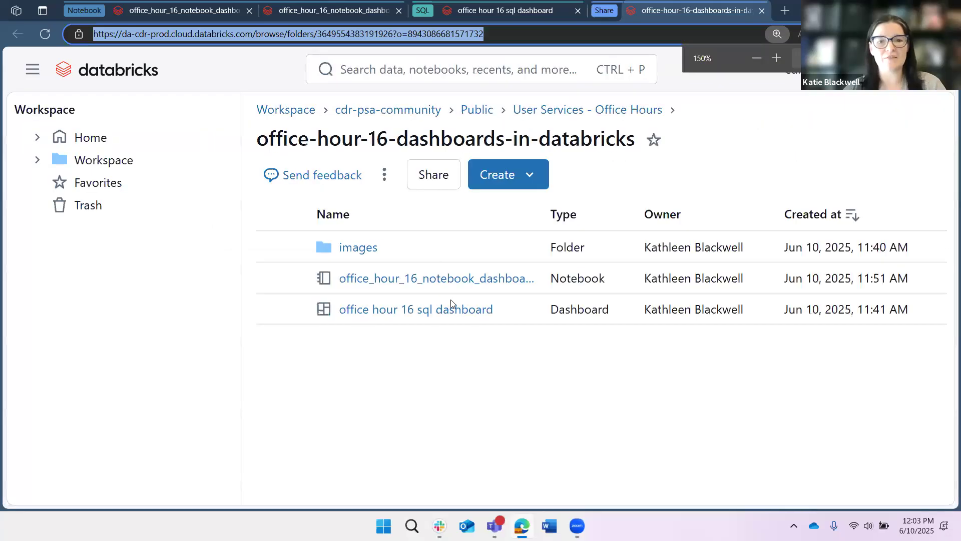
left_click(668, 18)
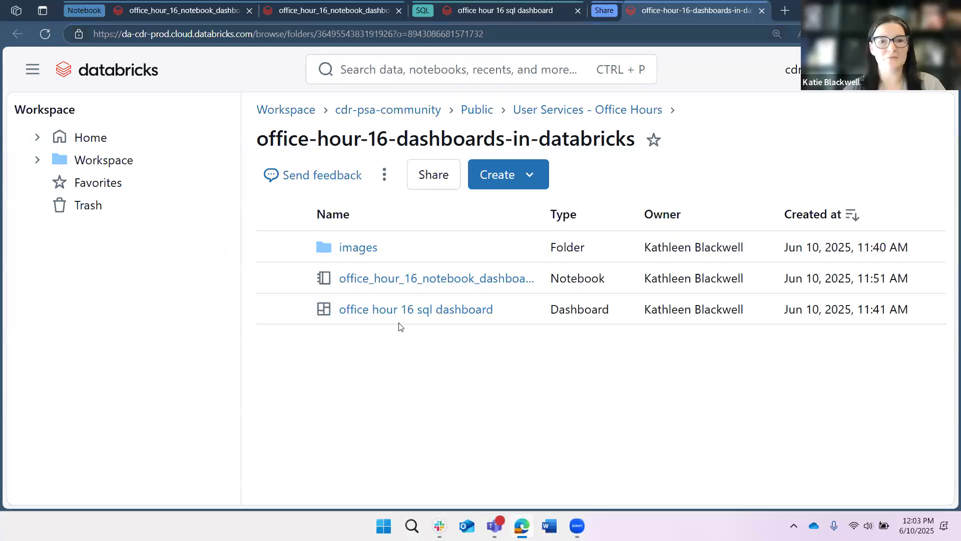
key("ctrl+w")
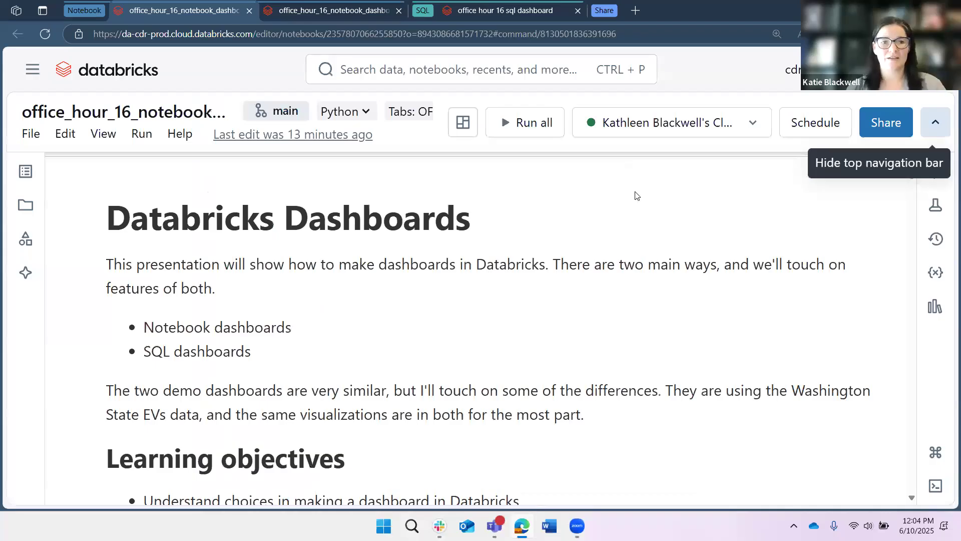
Zoom in on the office_hour_16_notebook_dashboard notebook and switch the browser to full screen.
key("ctrl+plus")
key("ctrl+plus")
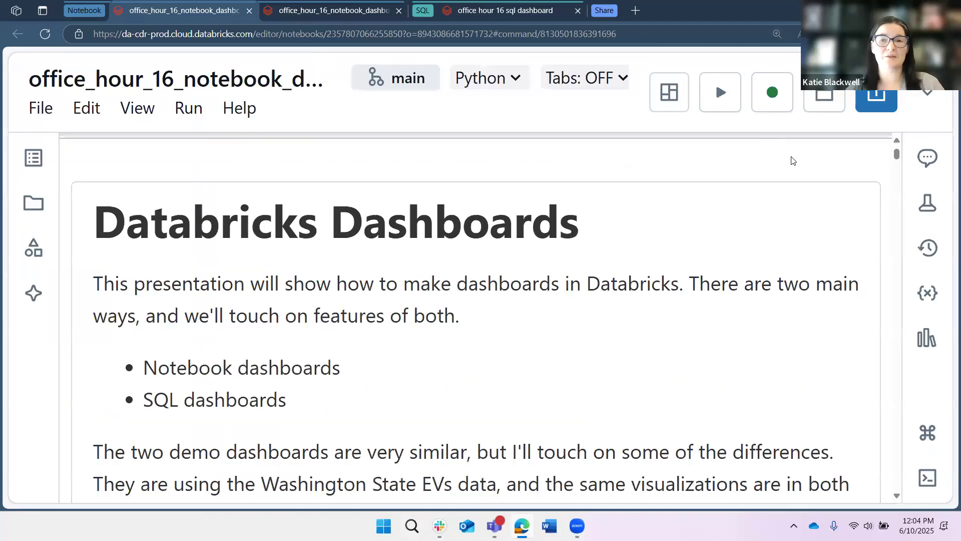
key("F11")
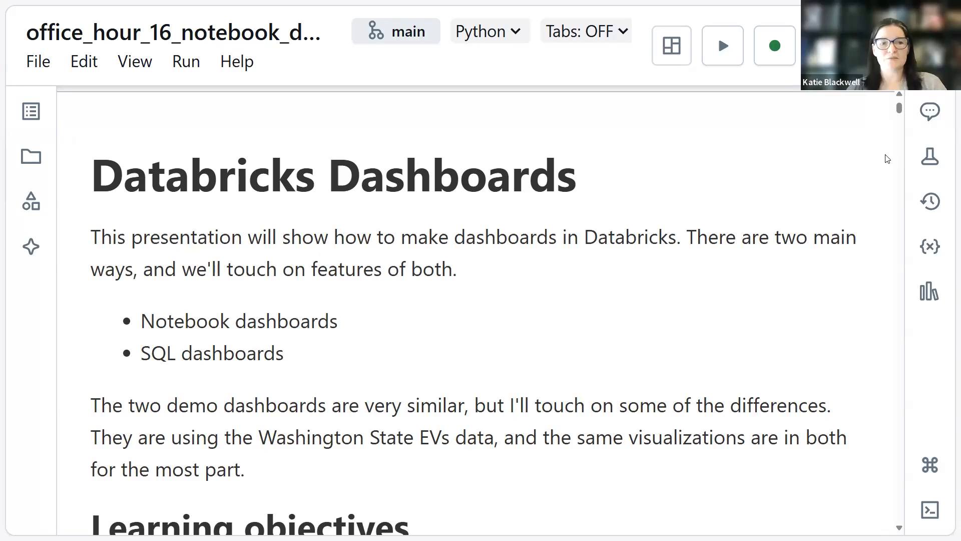
Open the notebook and dashboard views menu to see the notebook's dashboards, then close it.
scroll(887, 158, "down", 1)
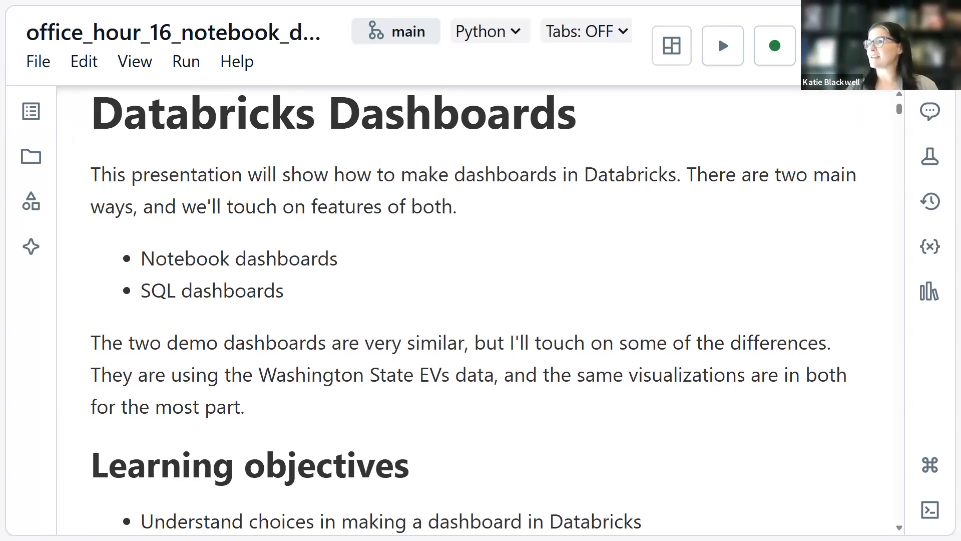
mouse_move(871, 1)
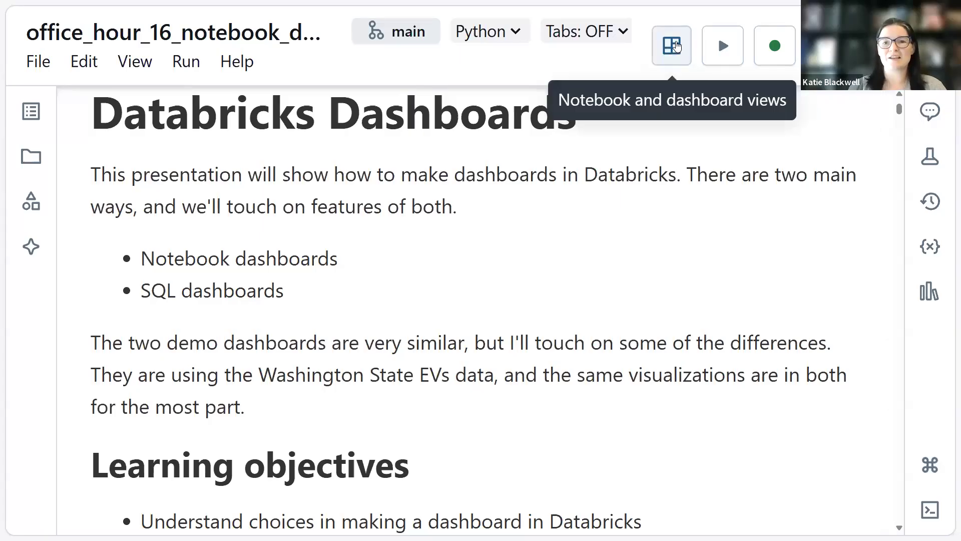
left_click(638, 106)
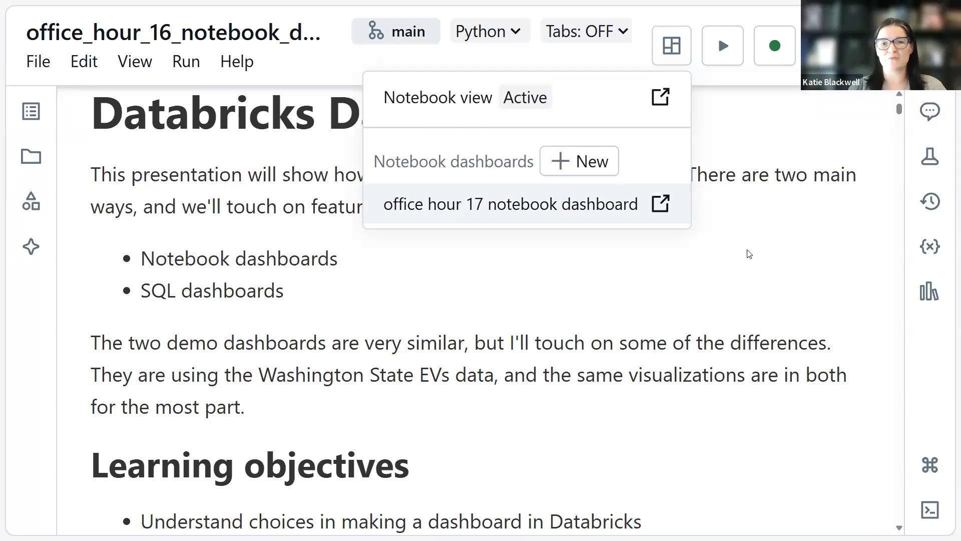
key("Escape")
left_click(596, 269)
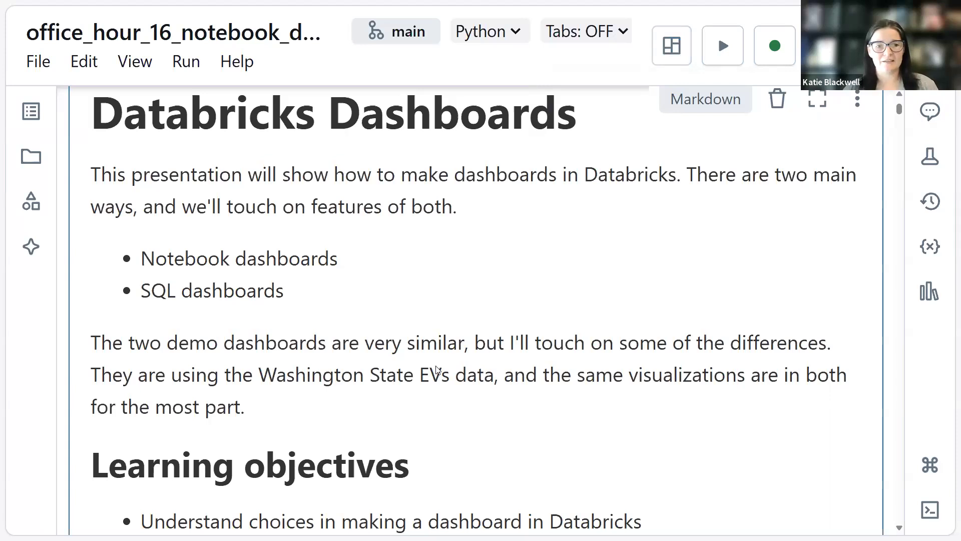
Scroll through the notebook introduction down to the query result of the med_wa_st_evs table.
scroll(453, 355, "down", 3)
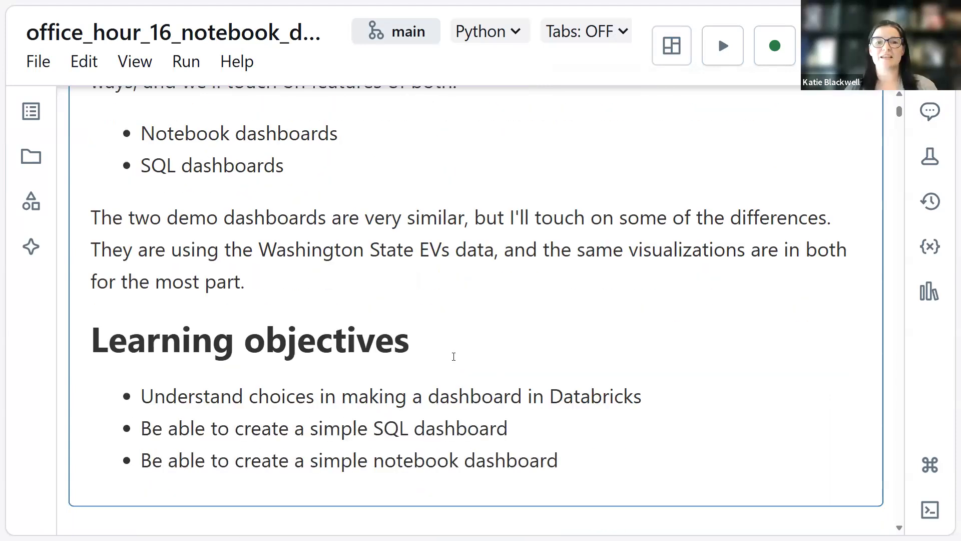
scroll(454, 356, "down", 1)
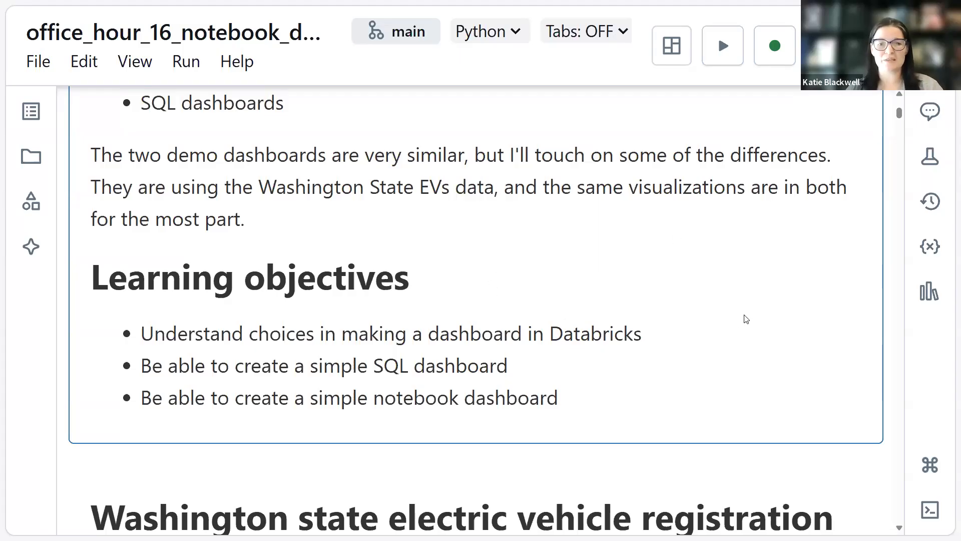
scroll(744, 318, "down", 1)
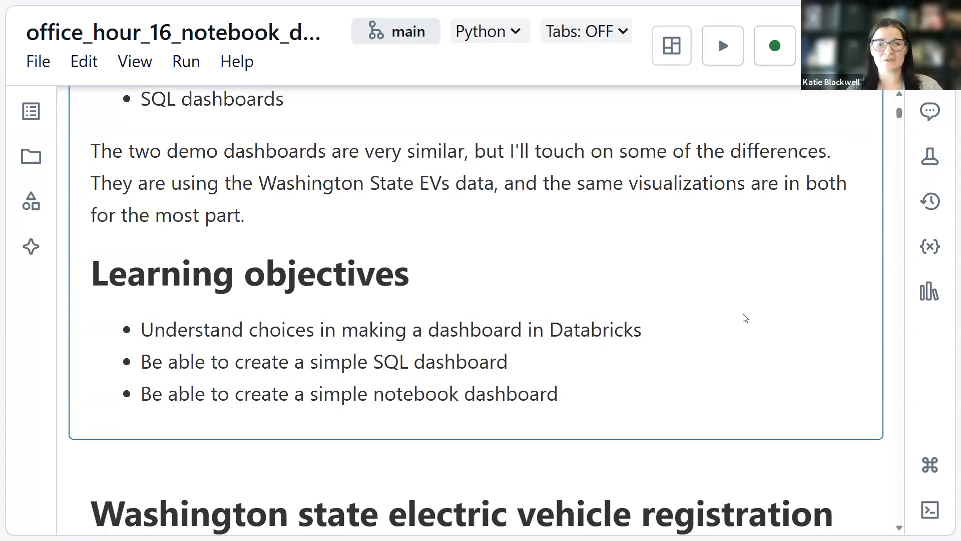
scroll(744, 318, "down", 7)
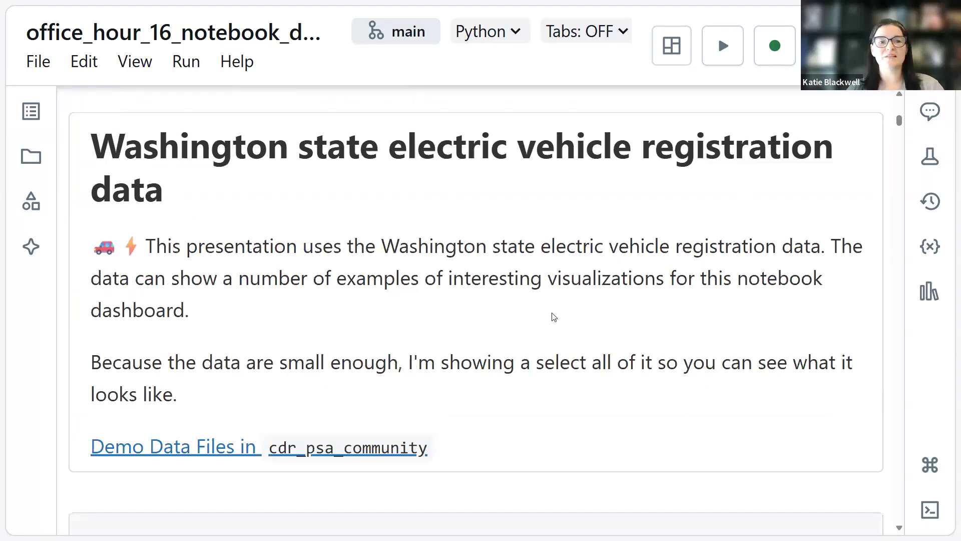
scroll(358, 229, "down", 1)
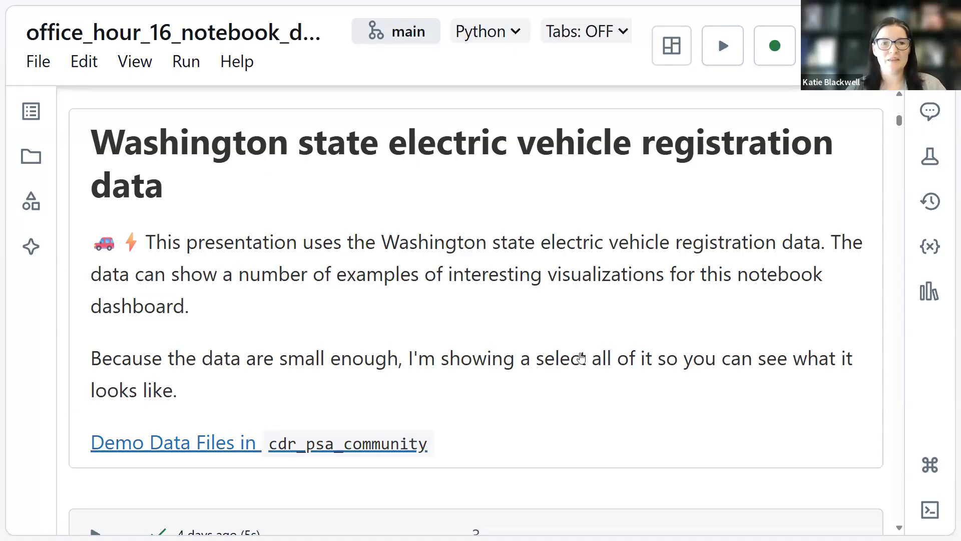
scroll(579, 354, "down", 3)
scroll(500, 317, "down", 6)
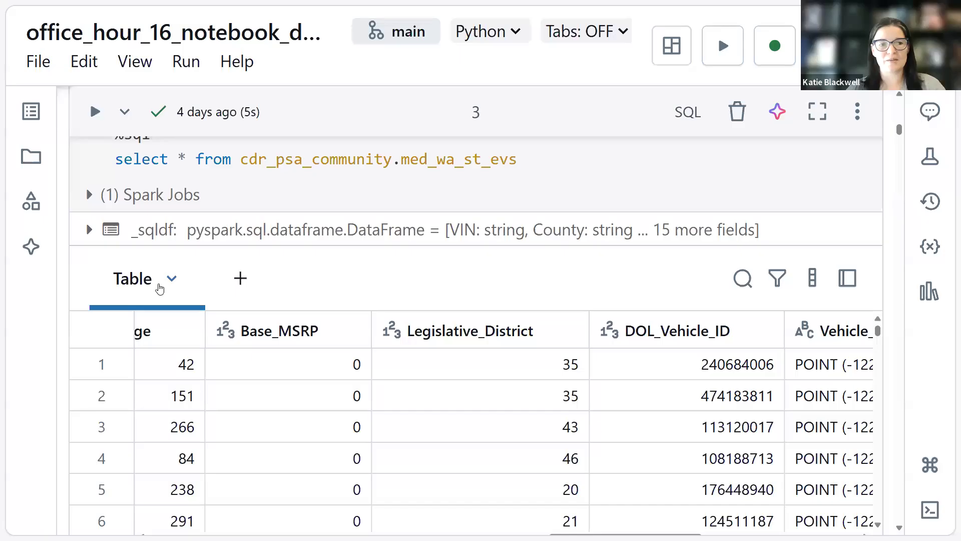
scroll(622, 461, "down", 3)
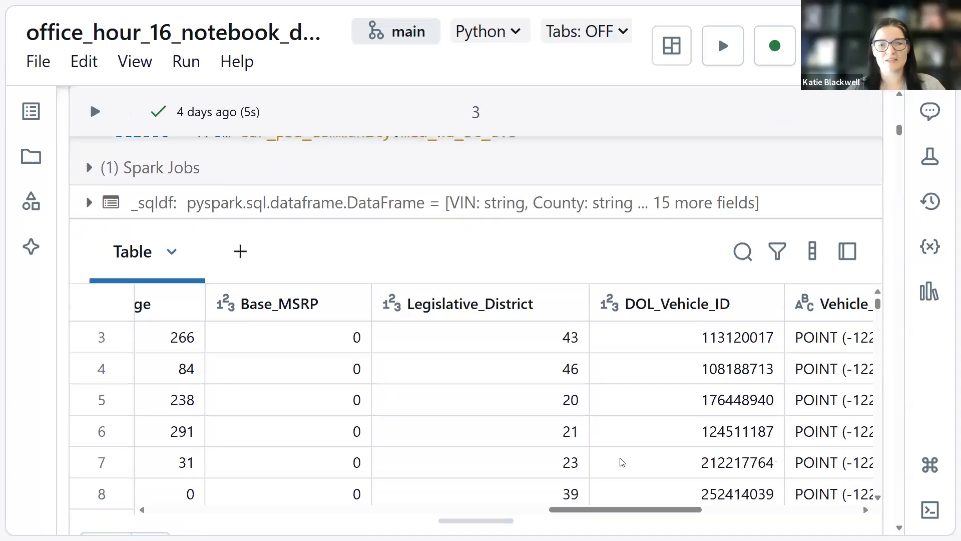
scroll(622, 461, "down", 1)
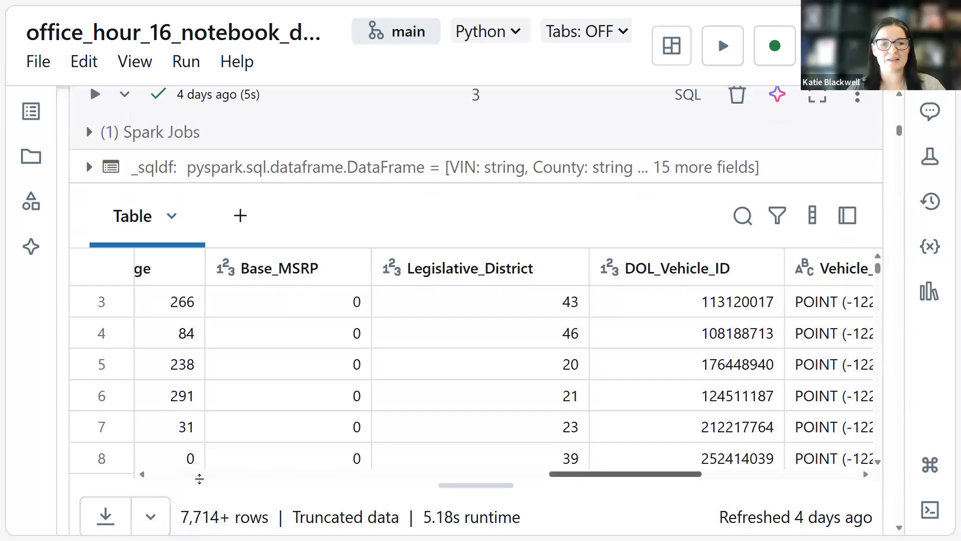
Browse the result table's columns horizontally from VIN through Legislative_District.
scroll(220, 474, "left", 10)
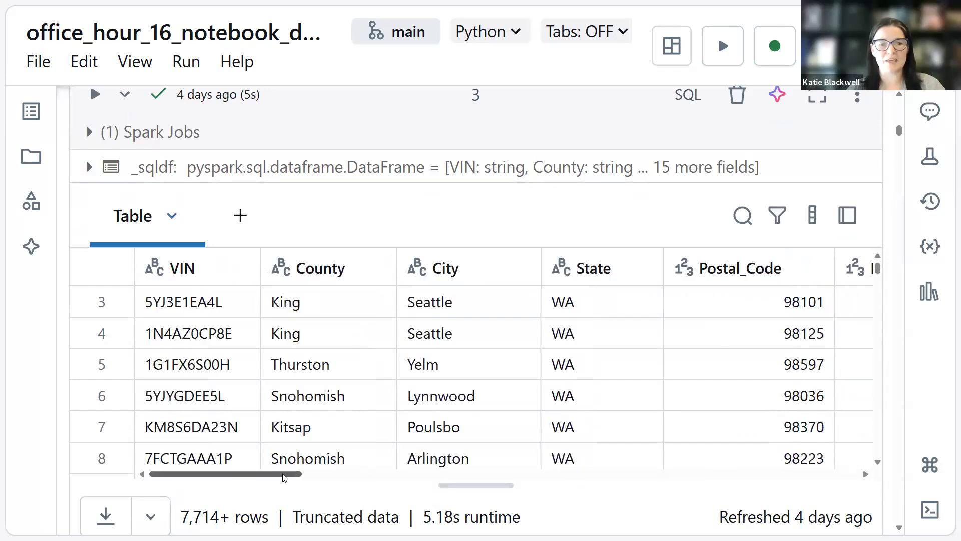
scroll(313, 475, "right", 2)
scroll(397, 427, "right", 6)
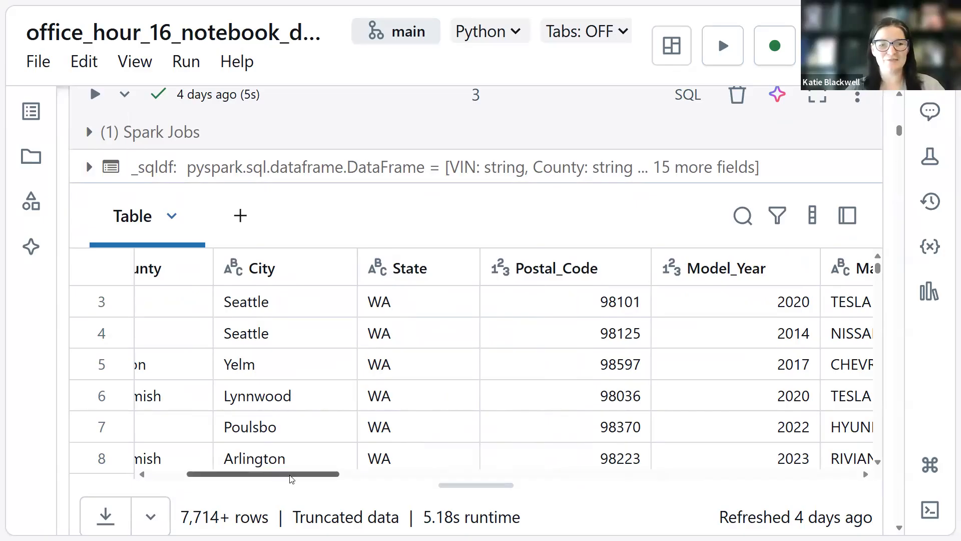
left_click_drag(291, 478, 312, 478)
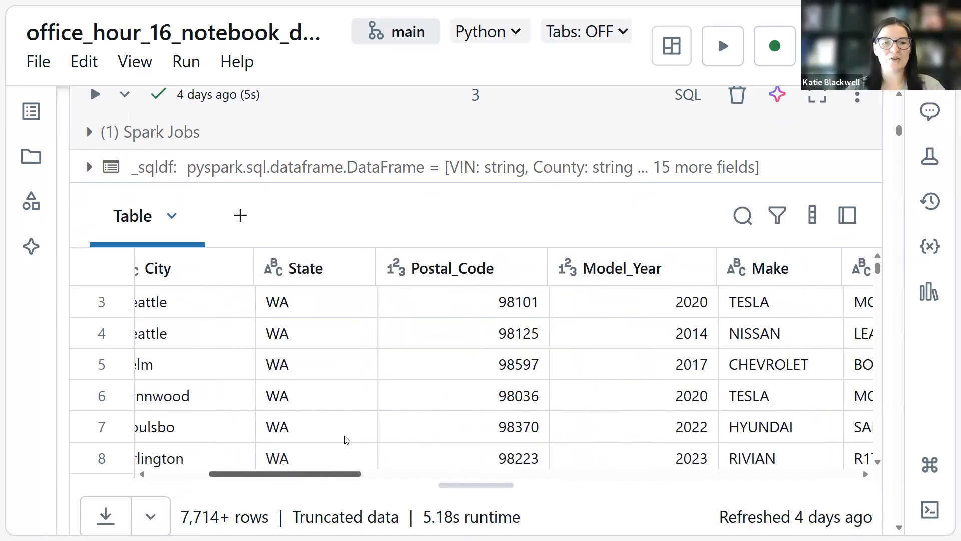
scroll(346, 439, "right", 5)
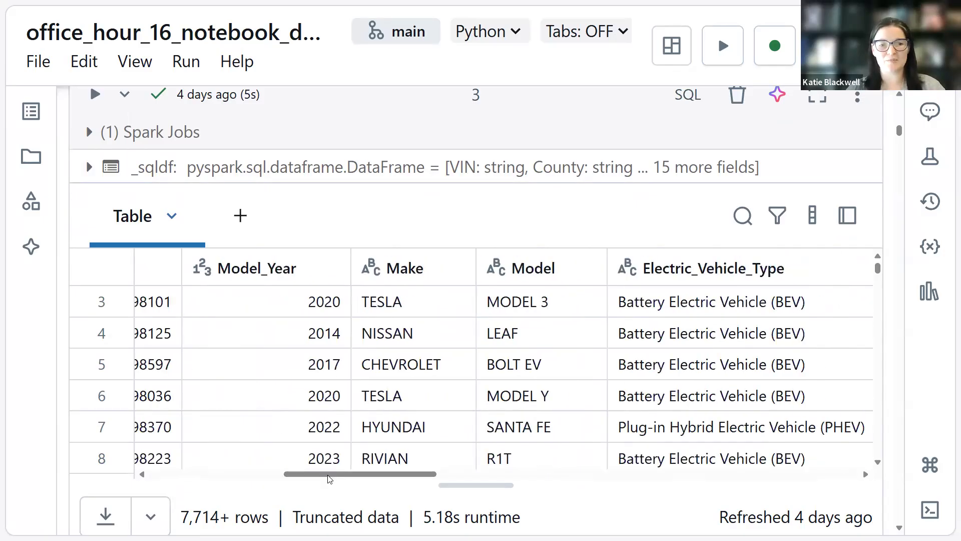
left_click_drag(355, 479, 356, 480)
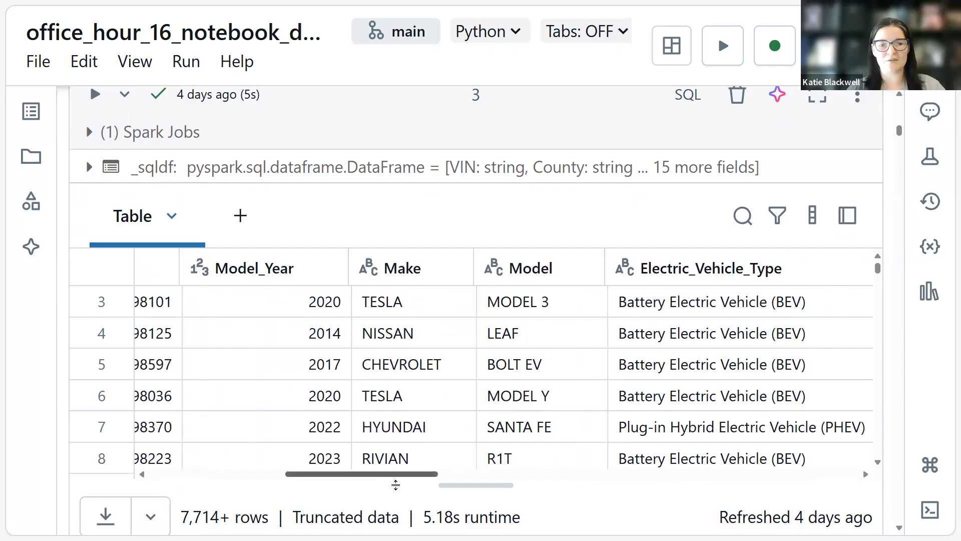
scroll(295, 370, "right", 2)
scroll(621, 468, "right", 1)
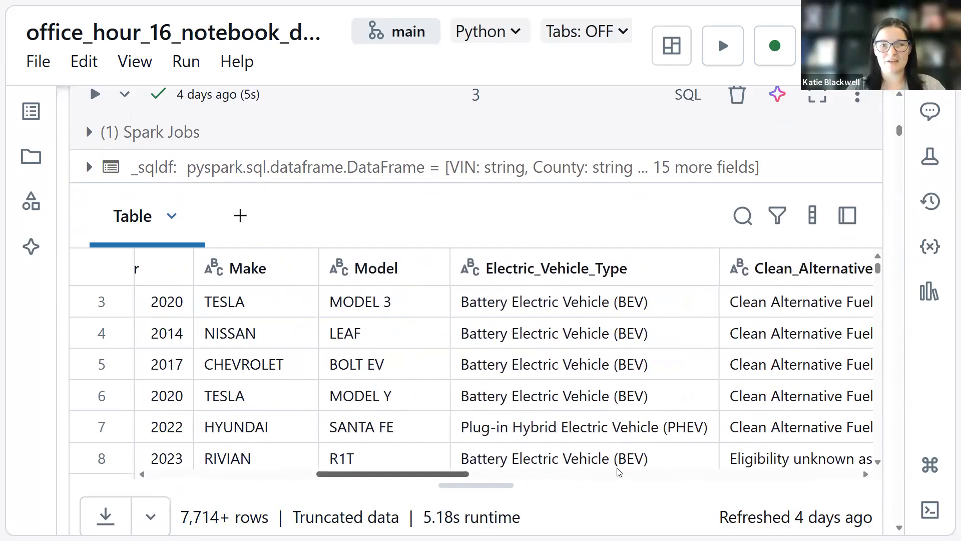
scroll(371, 271, "right", 4)
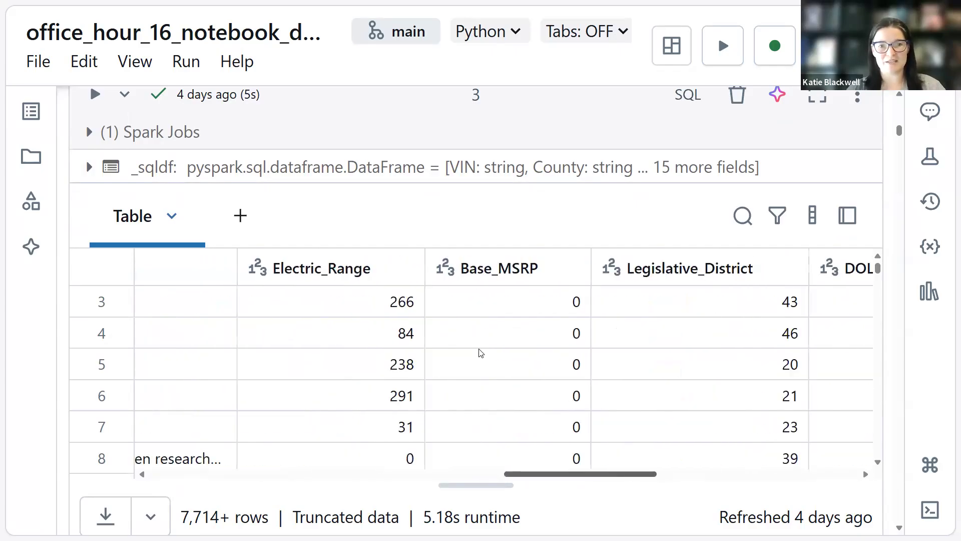
scroll(560, 440, "left", 1)
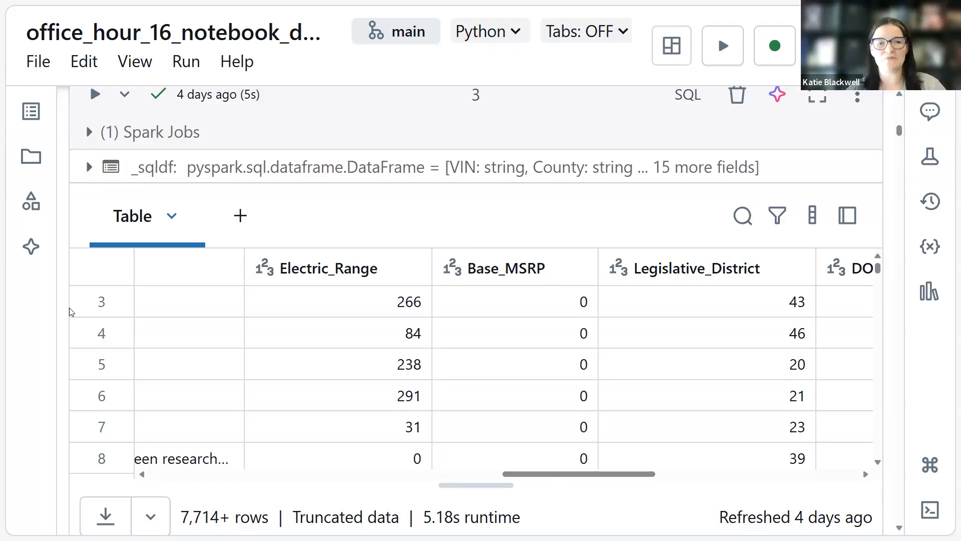
Open the Get Started with Dashboards tutorial link from the SQL dashboards section in a new tab.
scroll(64, 319, "down", 1)
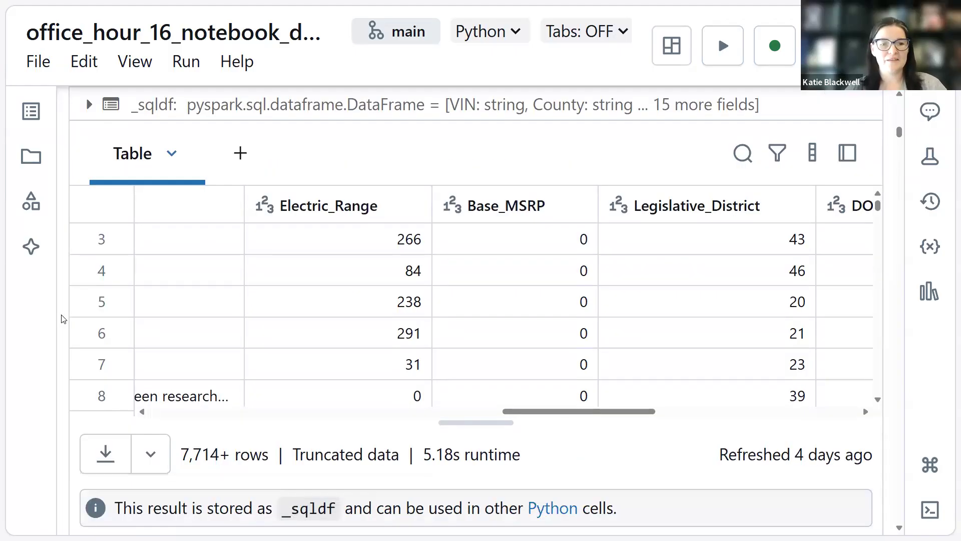
scroll(63, 318, "down", 3)
scroll(63, 319, "down", 6)
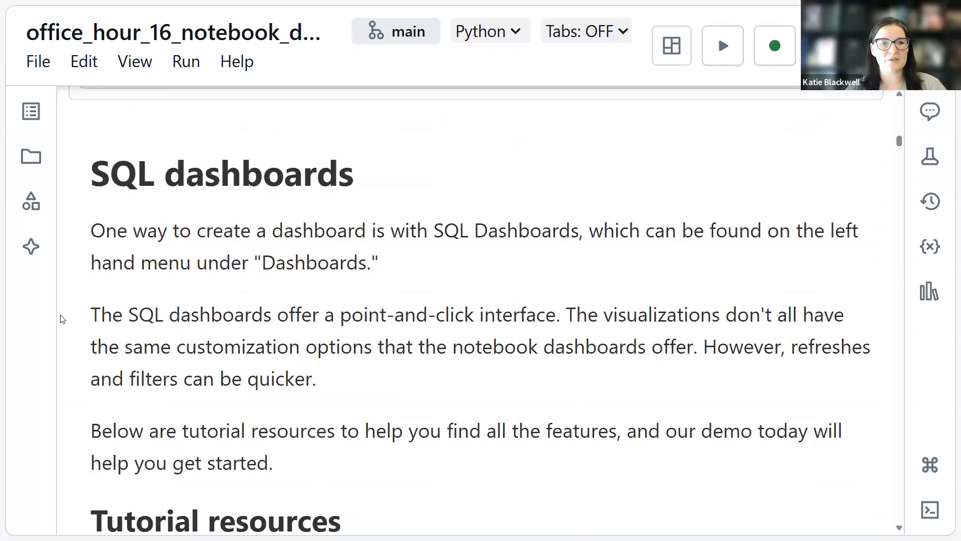
scroll(64, 319, "down", 1)
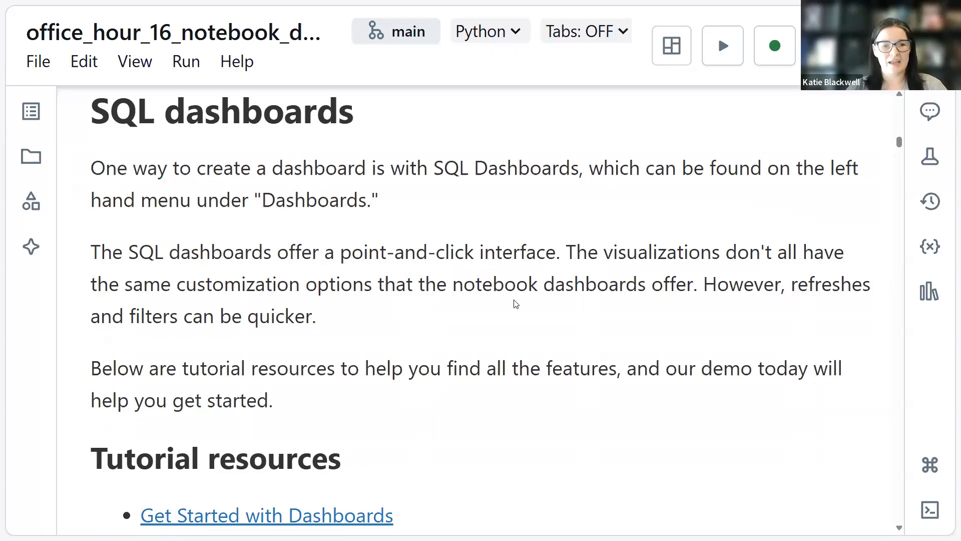
scroll(513, 302, "down", 4)
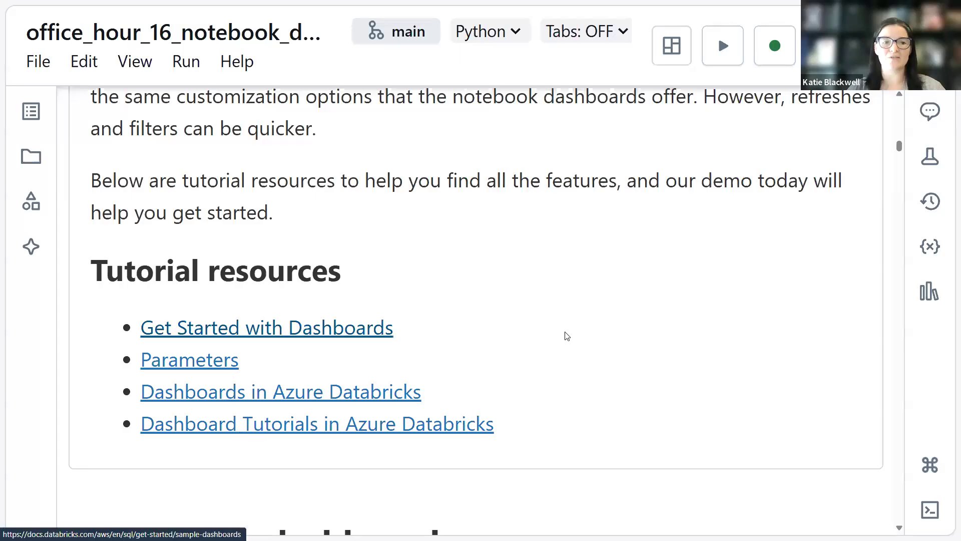
right_click(361, 328)
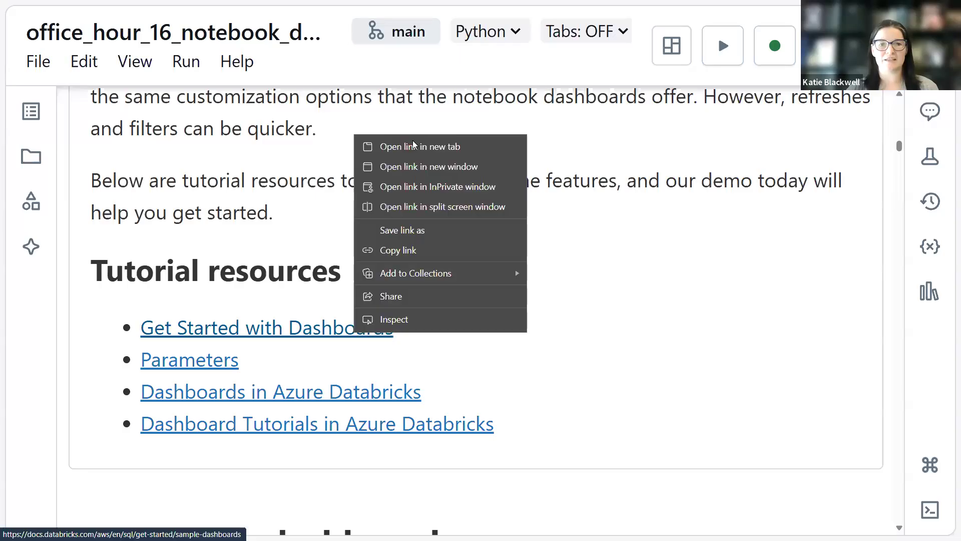
left_click(412, 142)
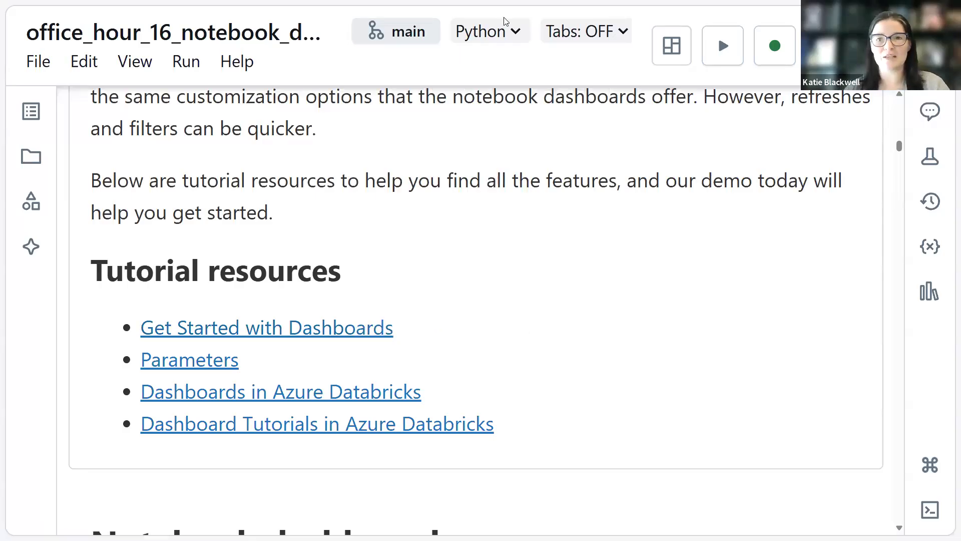
Leave full screen and switch to the sample dashboards tutorial tab to browse its example dashboard.
key("F11")
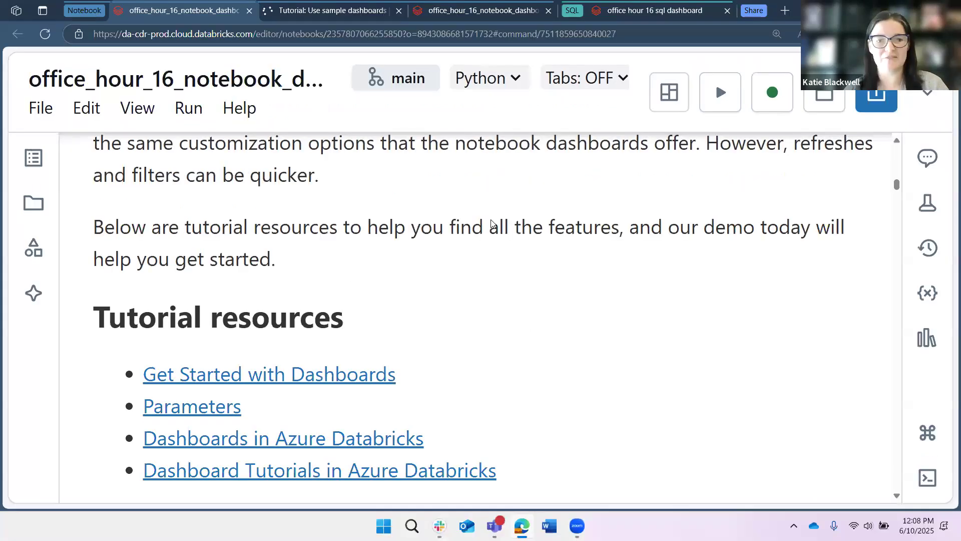
key("ctrl+Tab")
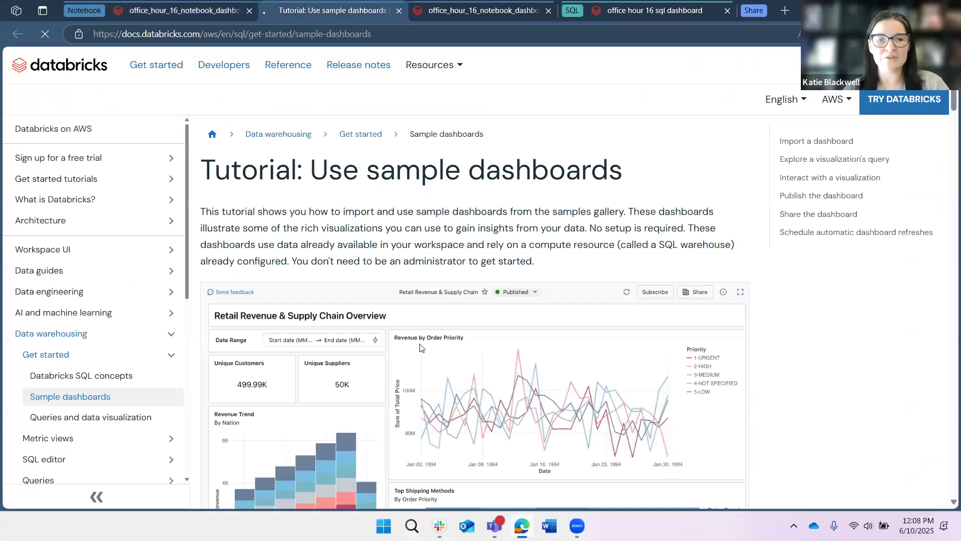
scroll(524, 307, "down", 7)
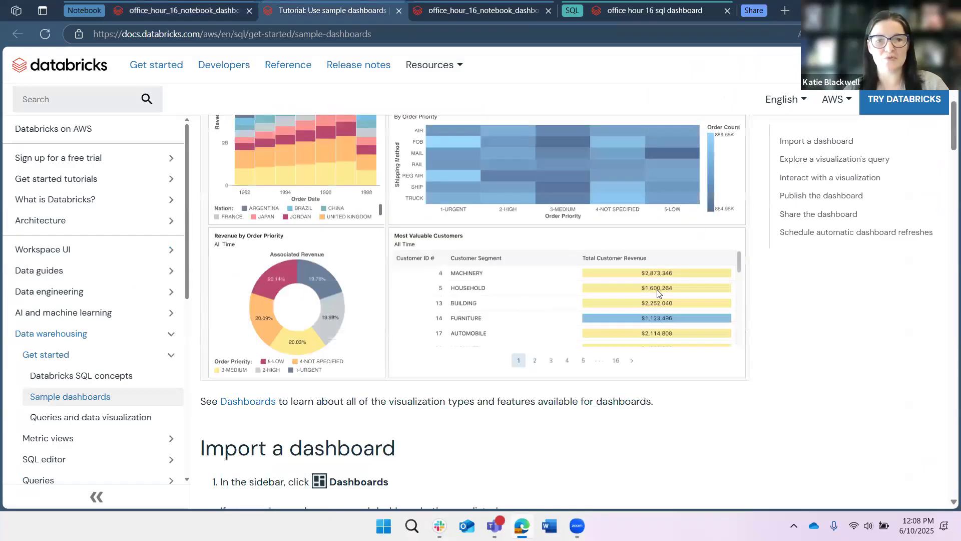
scroll(658, 289, "down", 5)
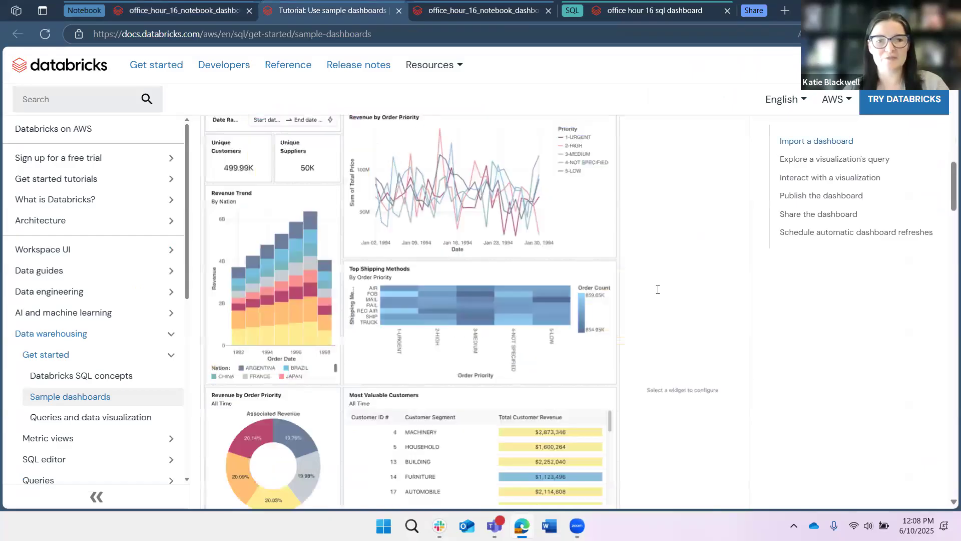
Scroll through the sample dashboards tutorial to the Publish section, then close its tab.
scroll(657, 289, "down", 5)
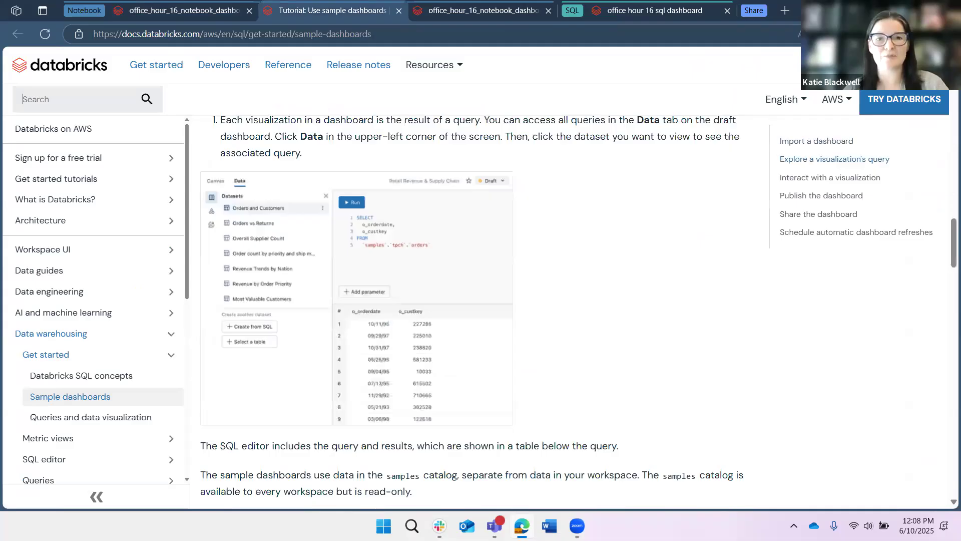
scroll(475, 271, "down", 10)
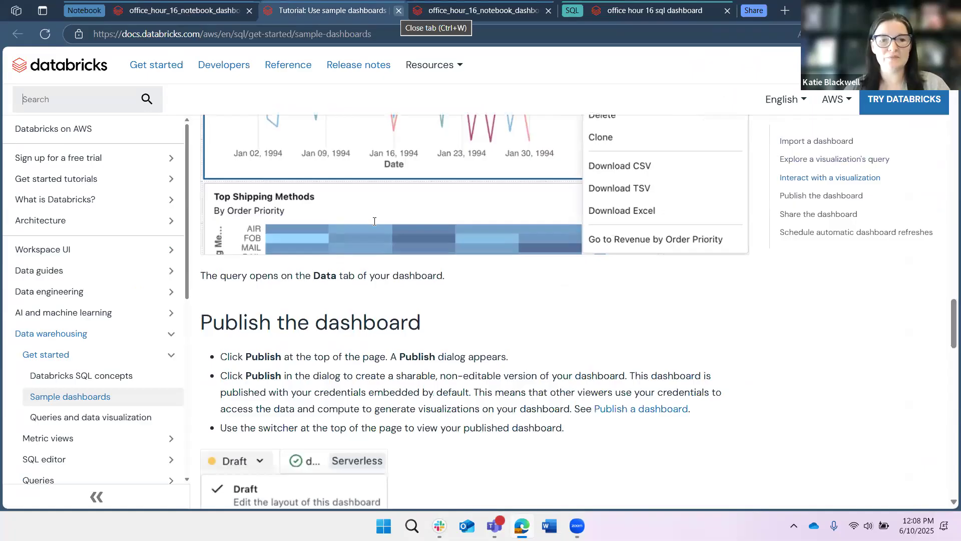
key("ctrl+w")
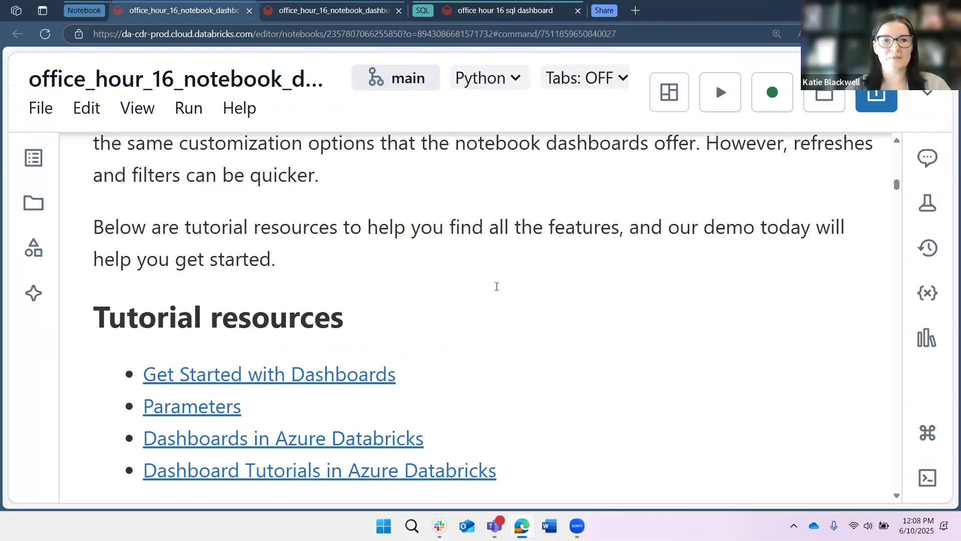
Switch to the office hour 16 sql dashboard tab and browse its widgets at a reduced zoom level.
left_click(496, 287)
scroll(496, 286, "up", 3)
left_click(490, 12)
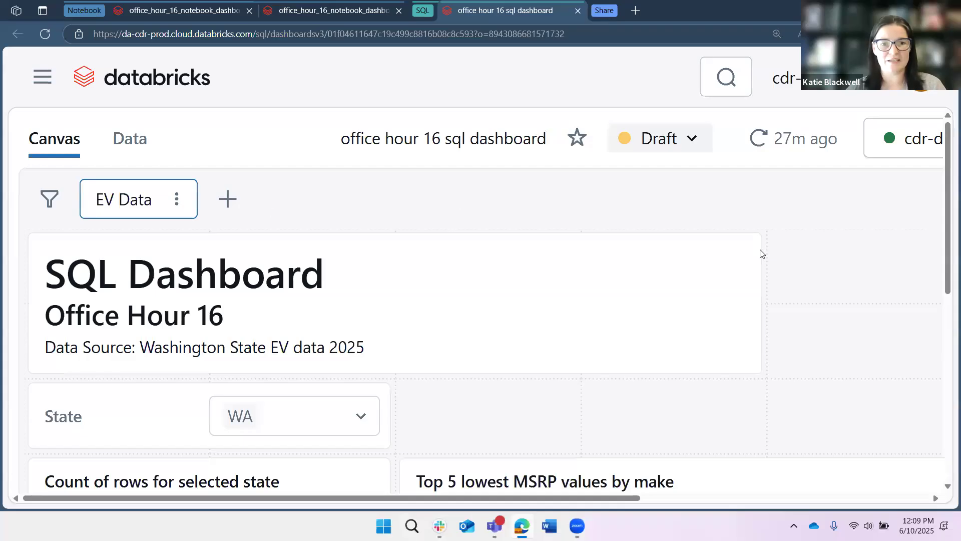
key("ctrl+minus")
key("ctrl+minus")
key("ctrl+minus")
key("ctrl+minus")
key("ctrl+minus")
key("ctrl+minus")
key("ctrl+minus")
key("ctrl+minus")
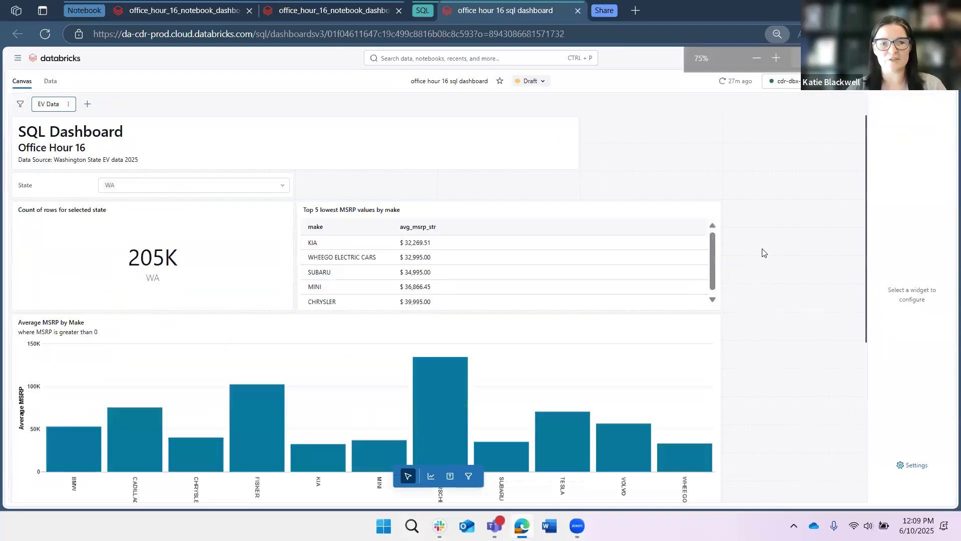
scroll(771, 211, "down", 5)
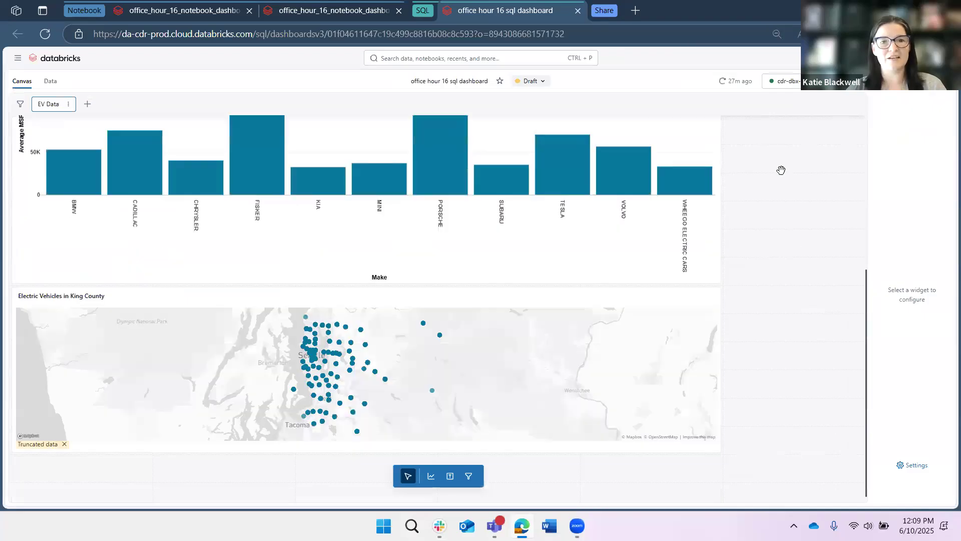
scroll(10, 200, "up", 5)
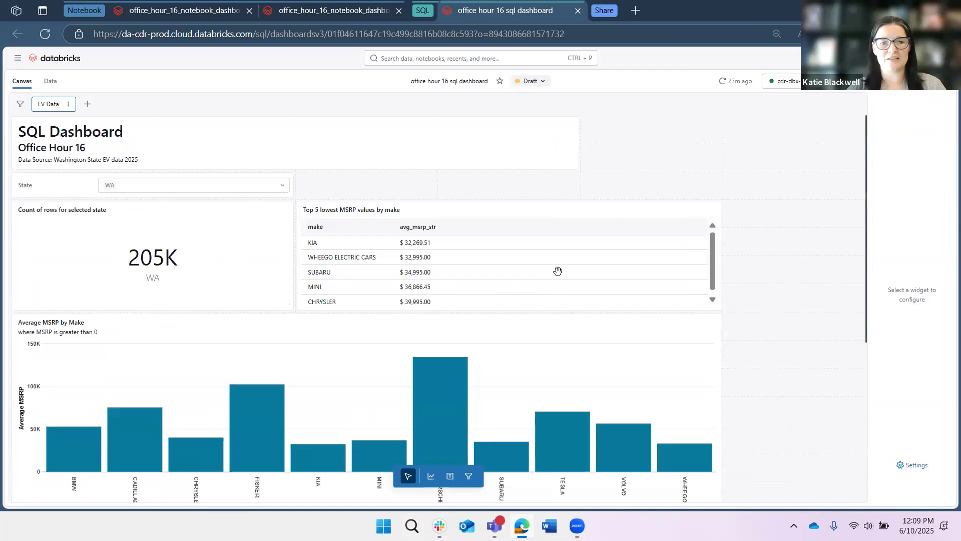
Return to the notebook's med_wa_st_evs result table and scroll across to the Vehicle_Location column.
scroll(475, 325, "down", 2)
scroll(450, 356, "down", 3)
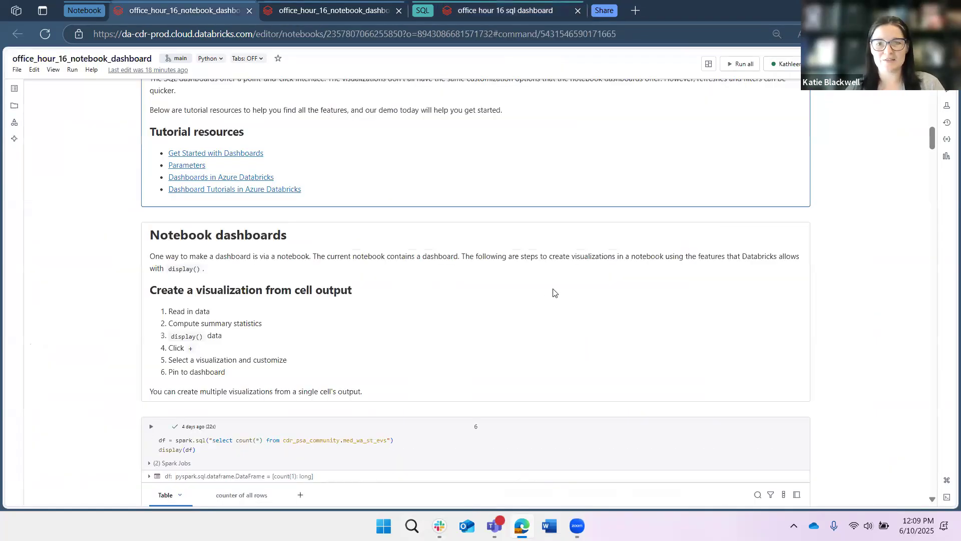
scroll(581, 316, "up", 6)
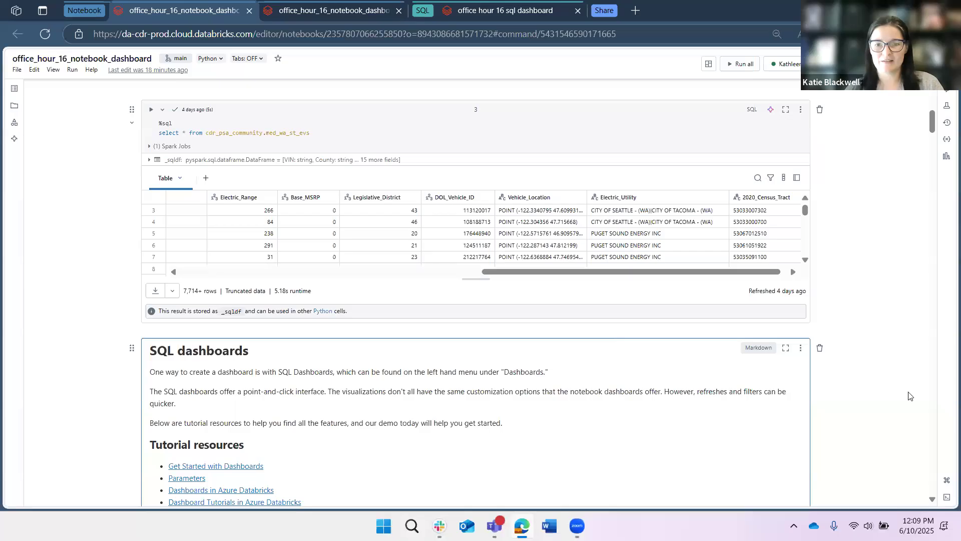
key("ctrl+plus")
key("ctrl+plus")
key("ctrl+plus")
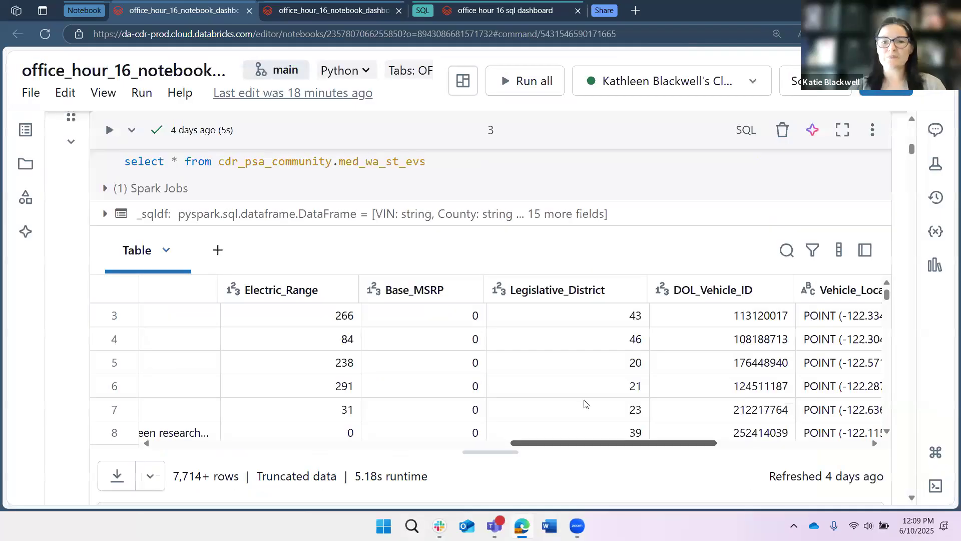
left_click_drag(585, 376, 664, 374)
left_click(565, 290)
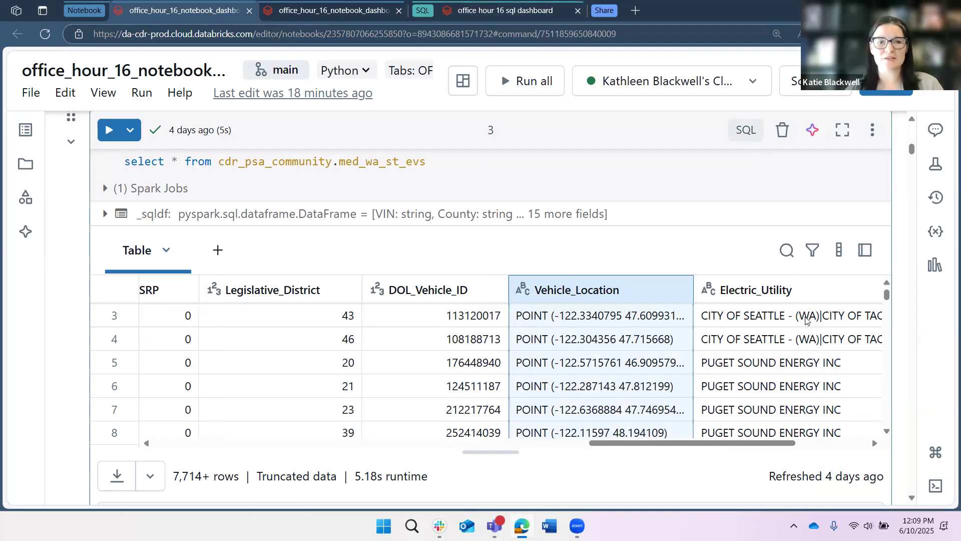
From the SQL dashboard's sidebar, open Dashboards in a new tab and create a new dashboard.
left_click(505, 11)
scroll(800, 376, "up", 5)
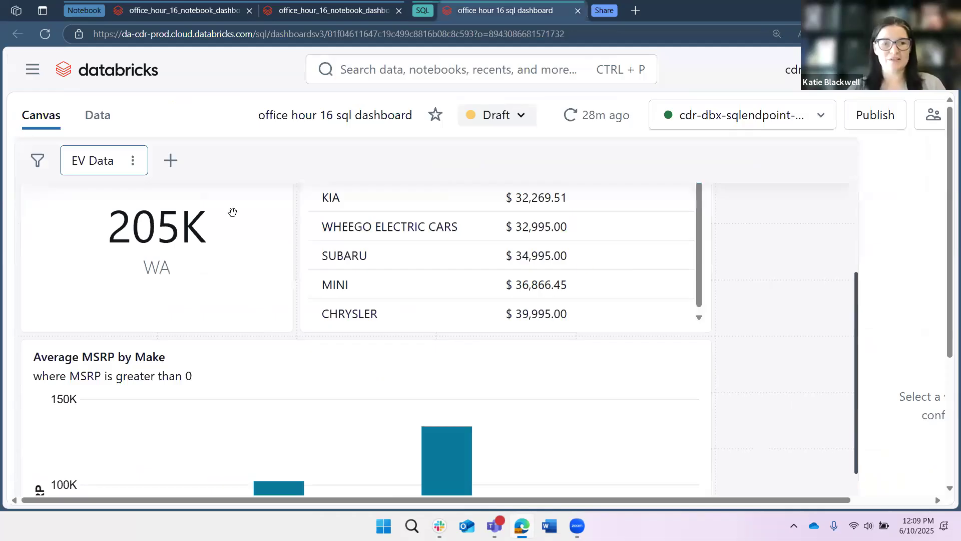
scroll(189, 215, "up", 5)
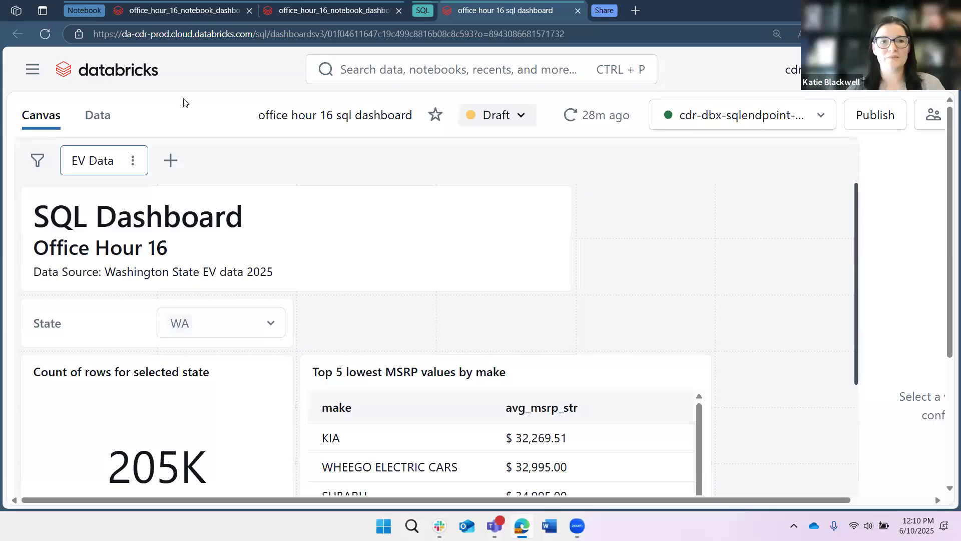
left_click(32, 69)
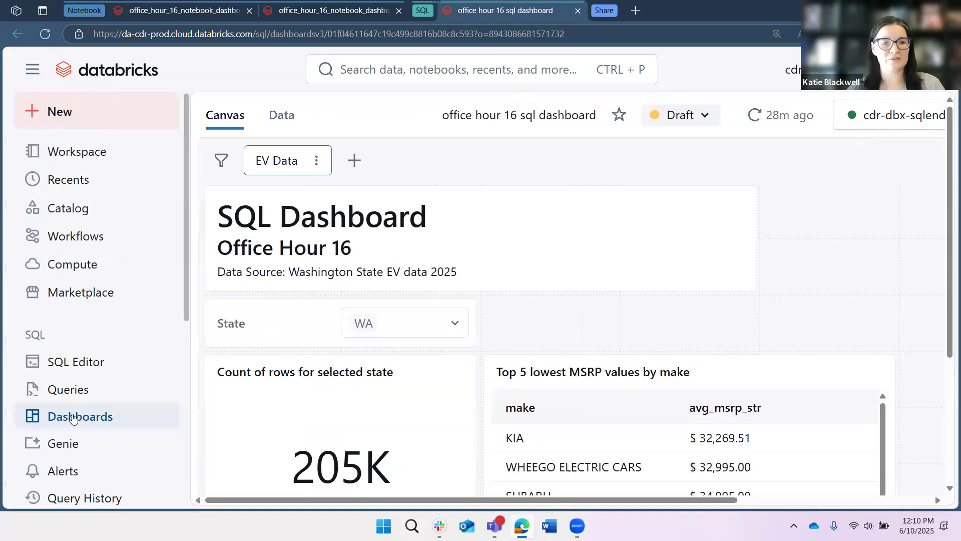
right_click(83, 423)
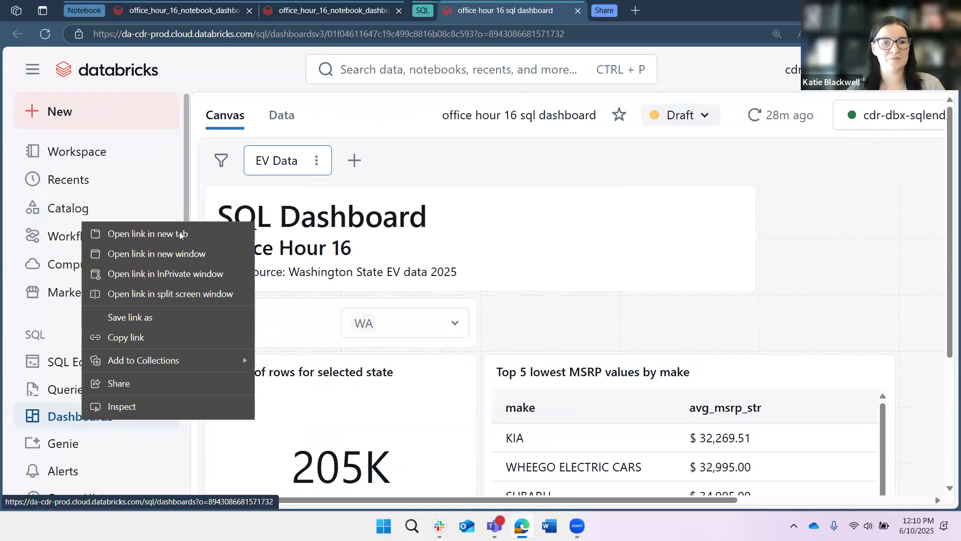
left_click(637, 15)
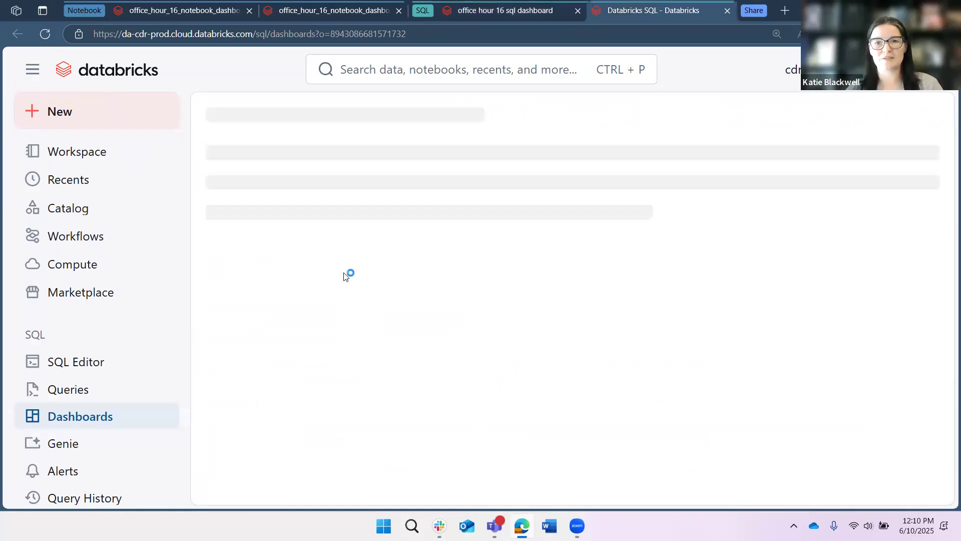
left_click(839, 126)
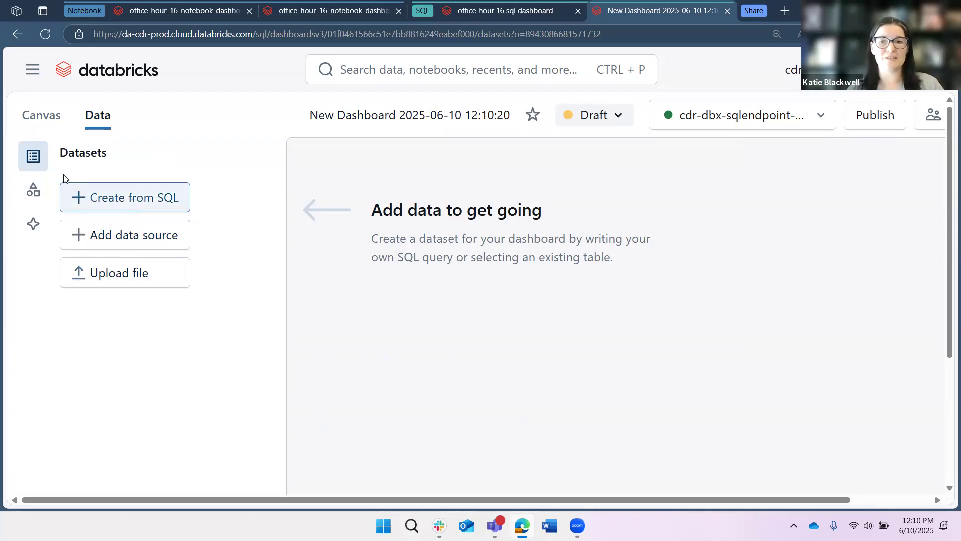
Switch the new dashboard to its Canvas and scroll through the getting-started hints.
left_click(38, 116)
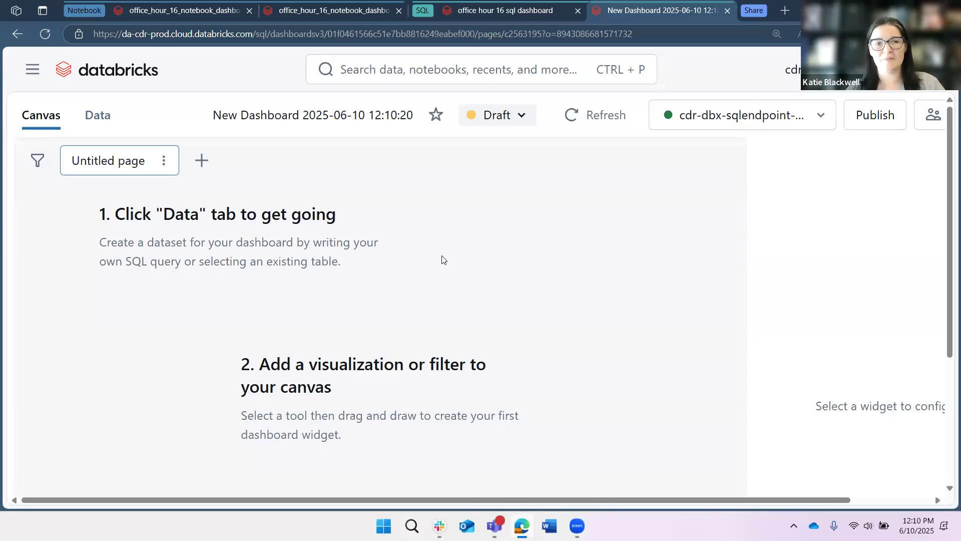
scroll(441, 259, "down", 4)
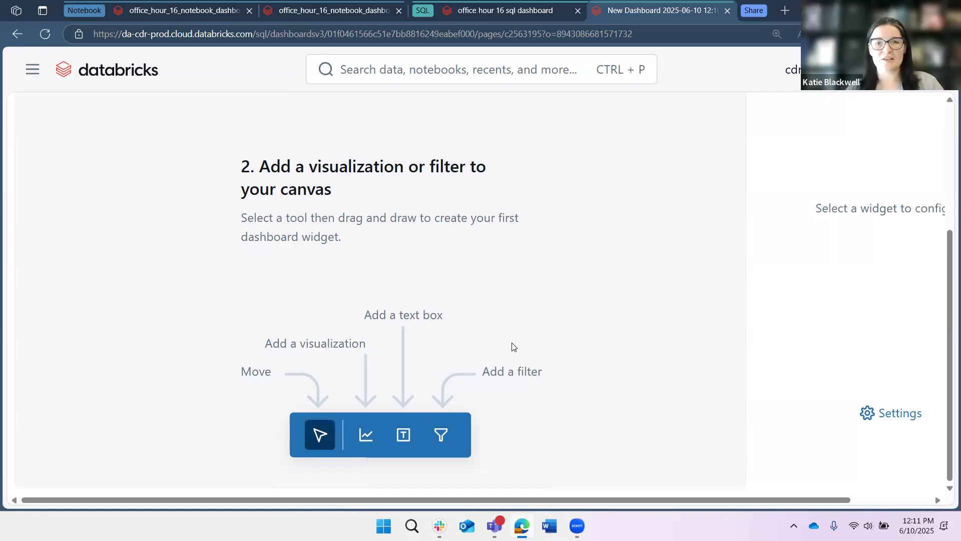
scroll(506, 344, "up", 3)
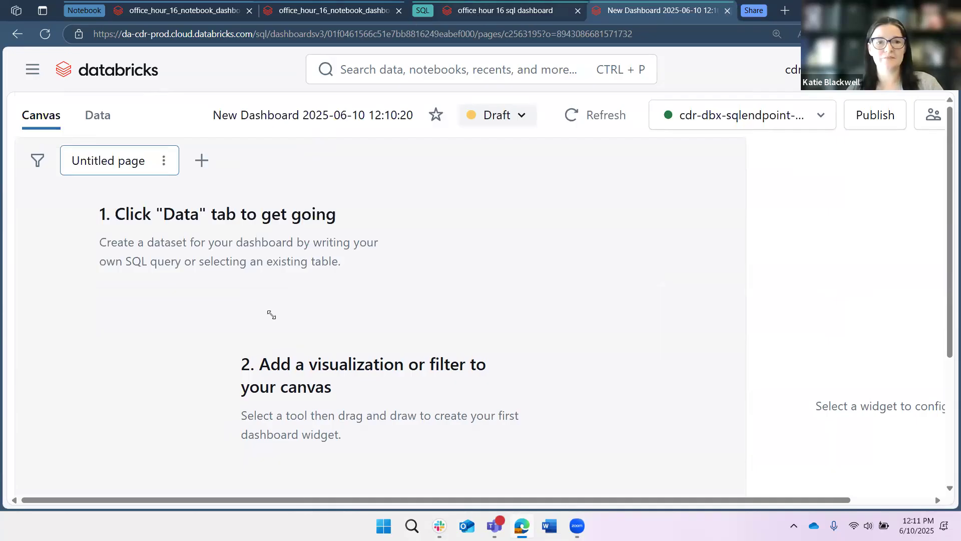
Go back to the office hour 16 sql dashboard and open its title text box to view the markdown.
key("ctrl+shift+Tab")
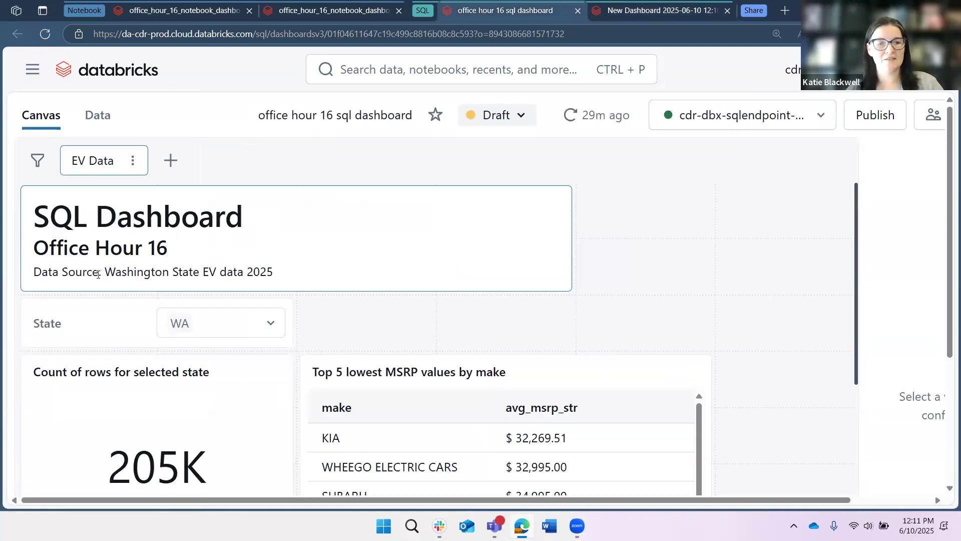
left_click(44, 201)
left_click(108, 204)
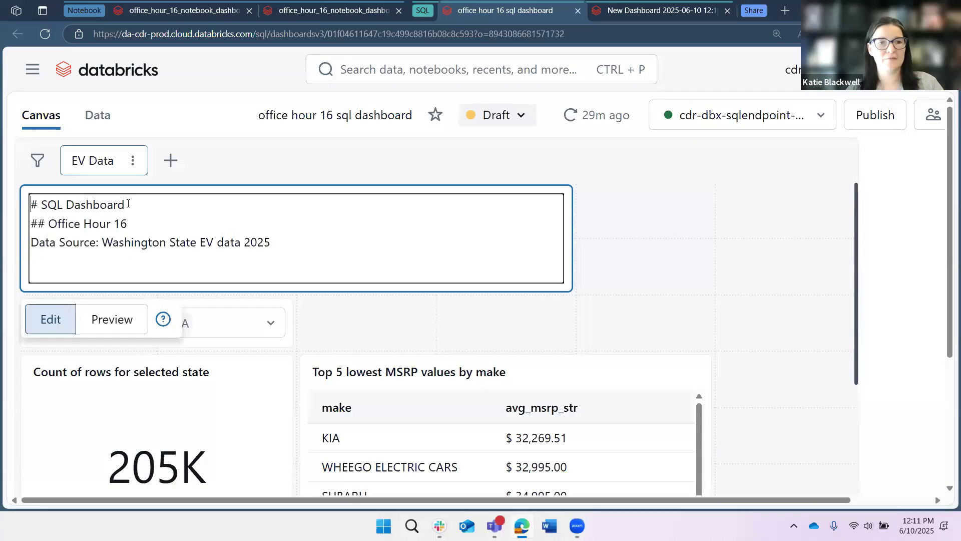
left_click_drag(31, 205, 115, 205)
left_click(188, 222)
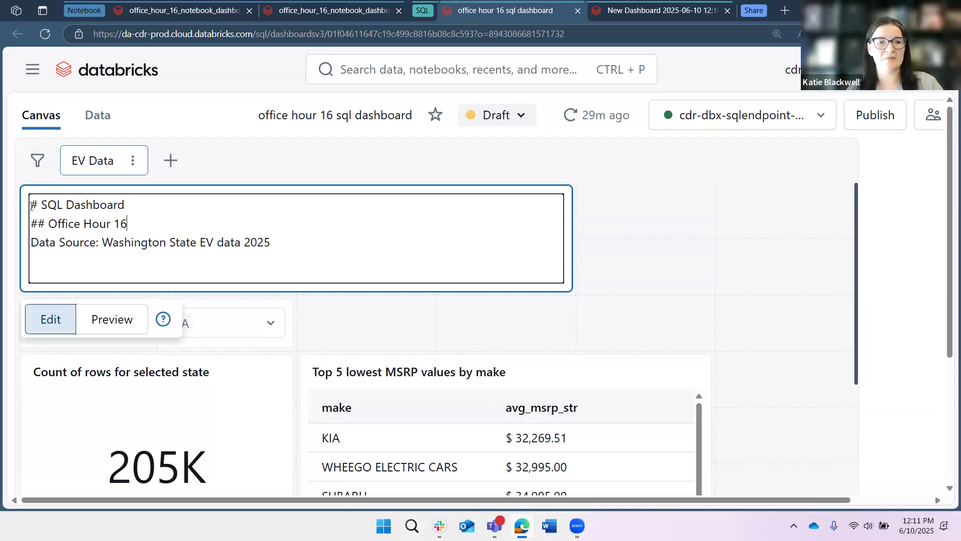
left_click_drag(31, 205, 541, 258)
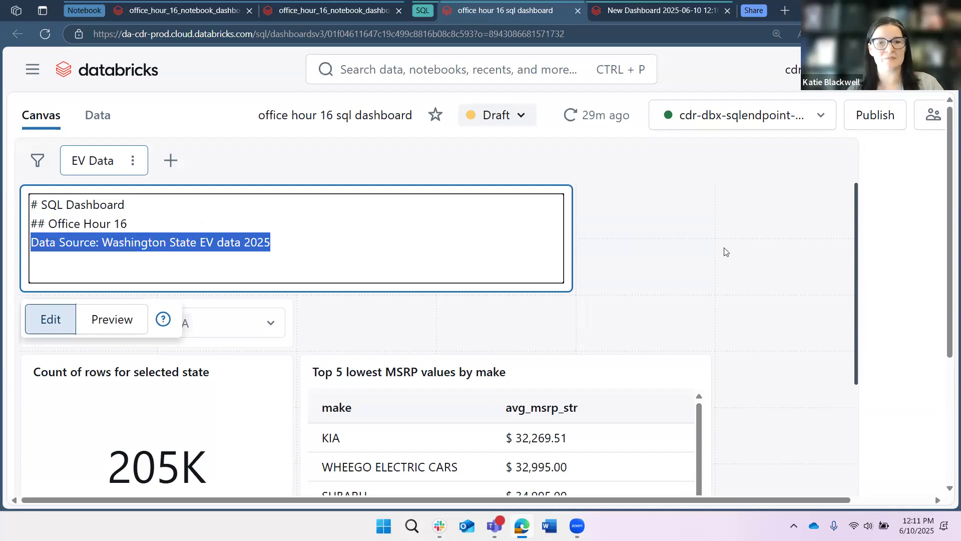
left_click(619, 250)
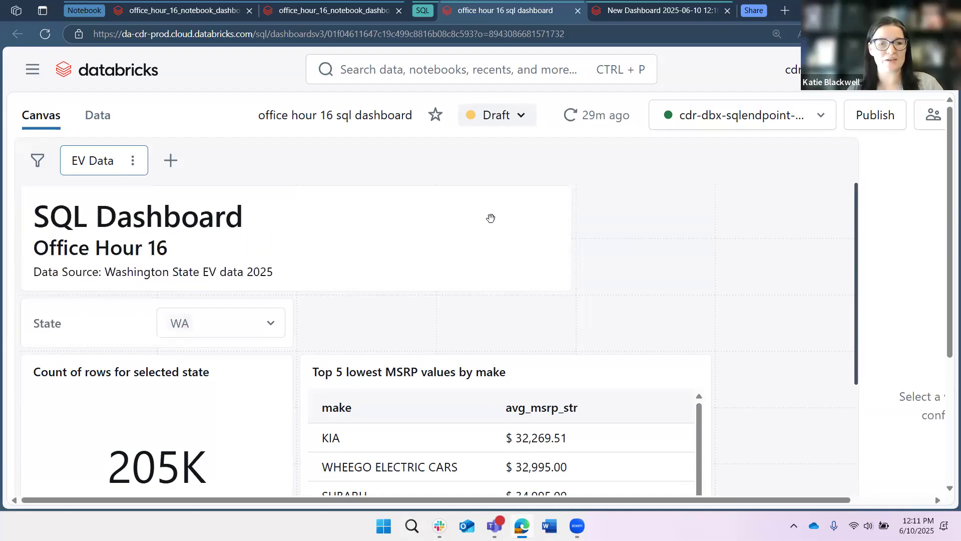
Select the State filter and the count-of-rows widget to inspect their configuration settings.
scroll(408, 206, "down", 1)
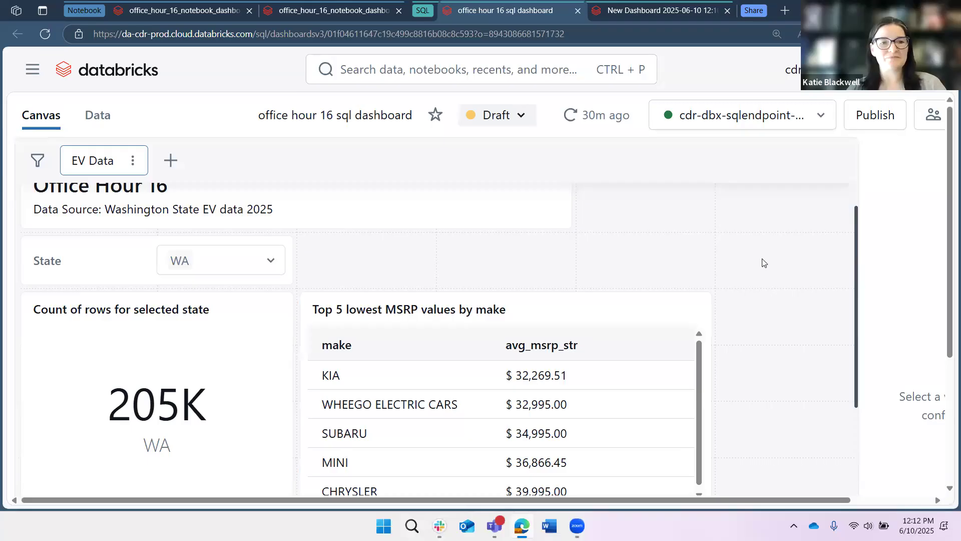
scroll(242, 196, "down", 1)
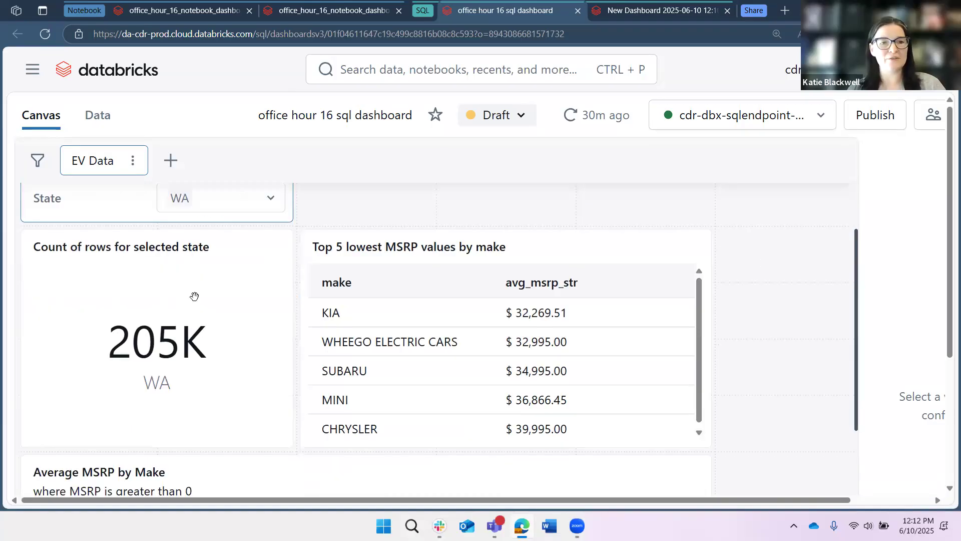
left_click(270, 199)
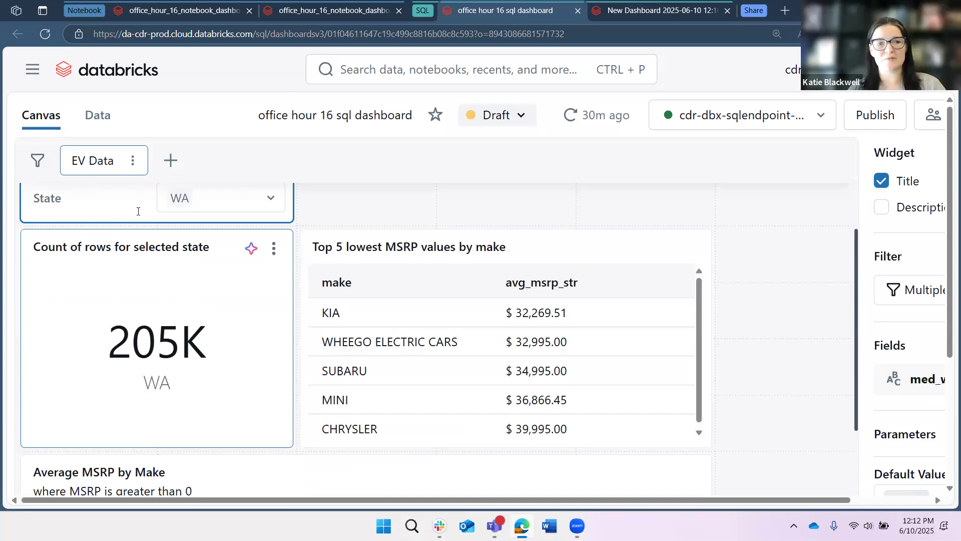
left_click(132, 301)
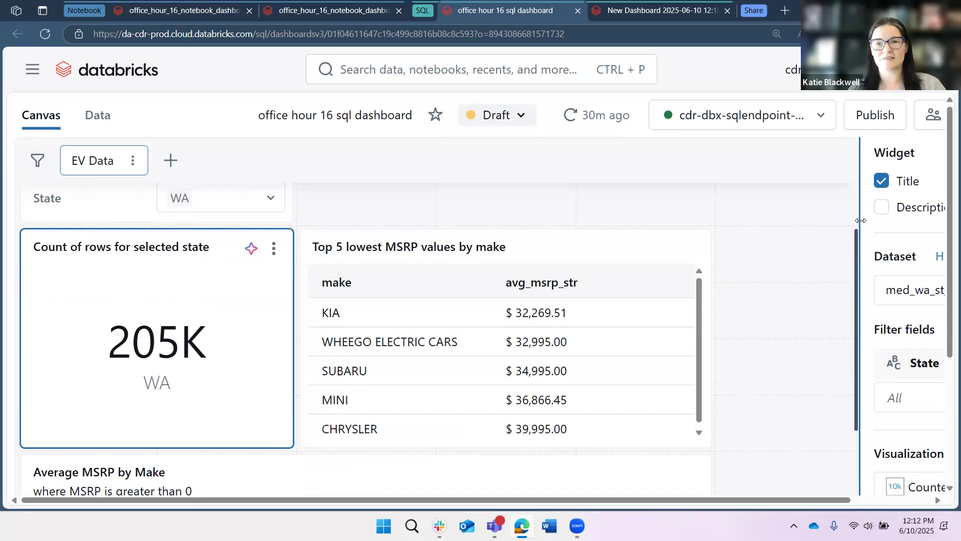
left_click_drag(860, 220, 605, 232)
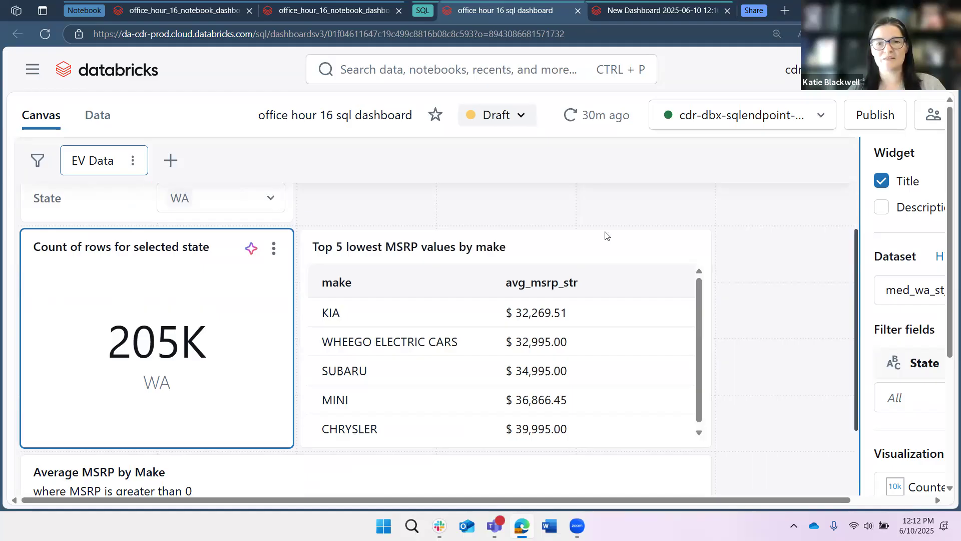
left_click(752, 262)
left_click(553, 217)
scroll(908, 135, "right", 1)
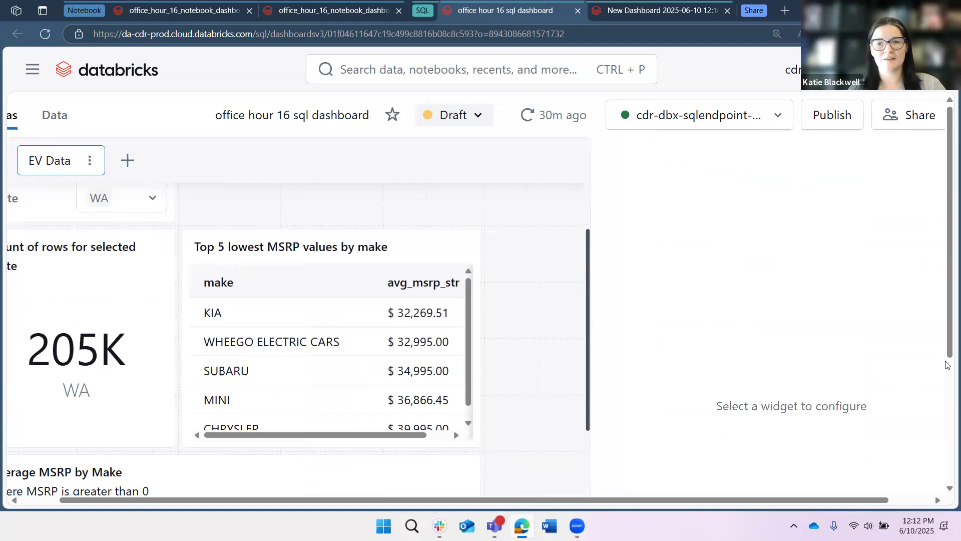
left_click_drag(591, 360, 816, 361)
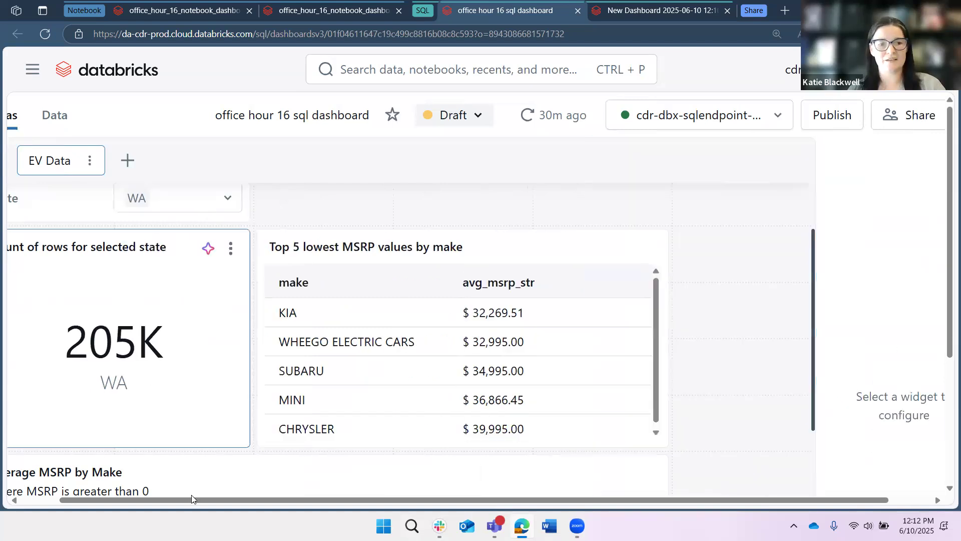
left_click_drag(192, 498, 150, 181)
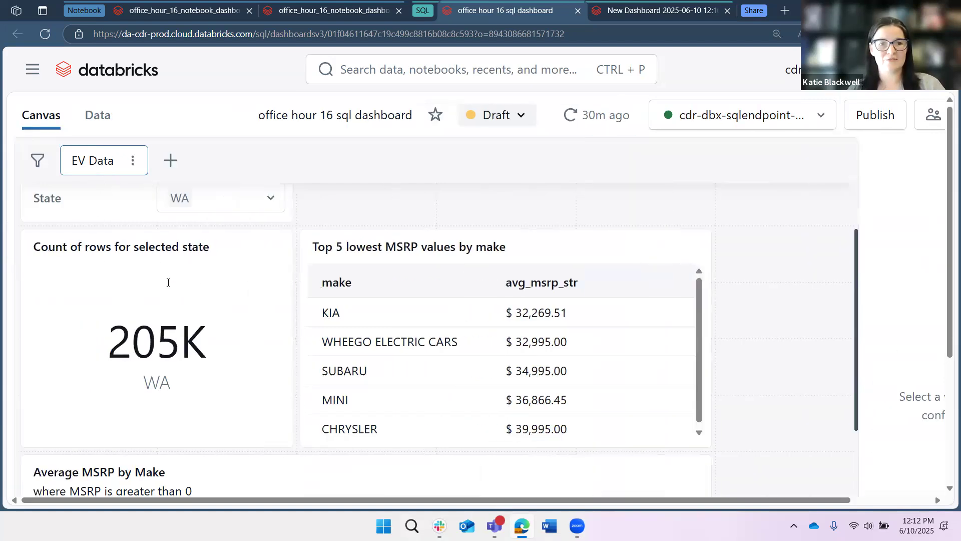
Change the State filter on the dashboard so only AZ is selected.
scroll(269, 258, "up", 1)
left_click(269, 259)
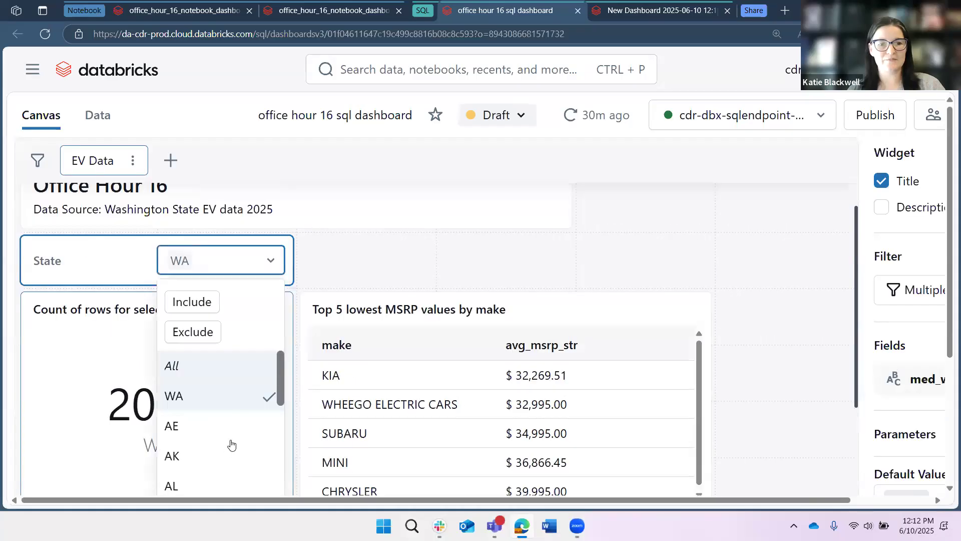
scroll(203, 465, "down", 3)
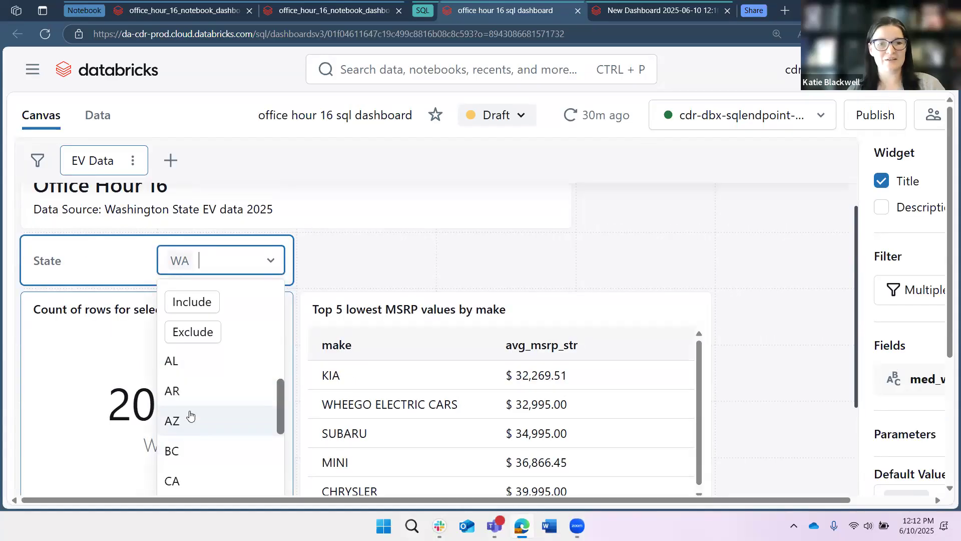
left_click(189, 419)
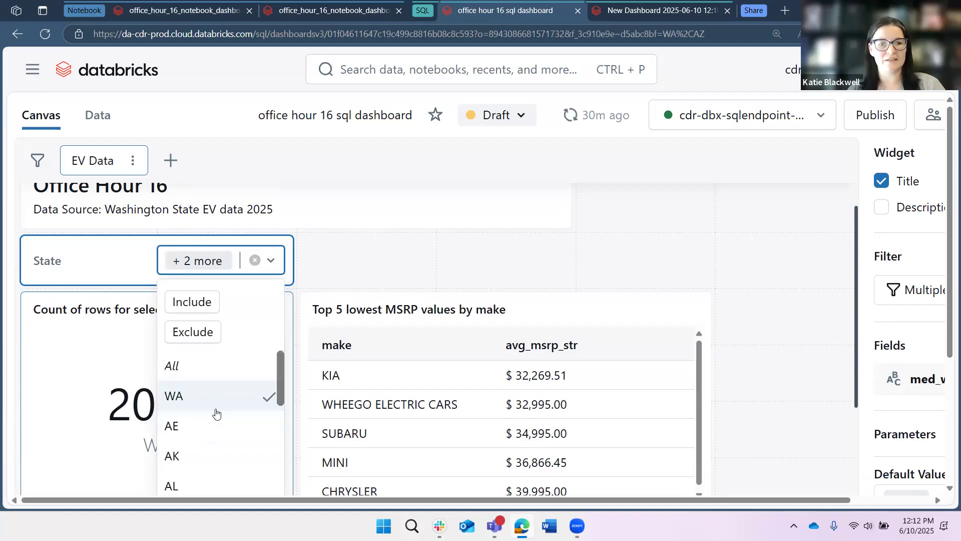
scroll(202, 466, "up", 1)
left_click(201, 464)
left_click(320, 328)
Scroll through the dashboard to review the count, top 5 MSRP table, average MSRP chart and King County map widgets.
scroll(272, 347, "down", 1)
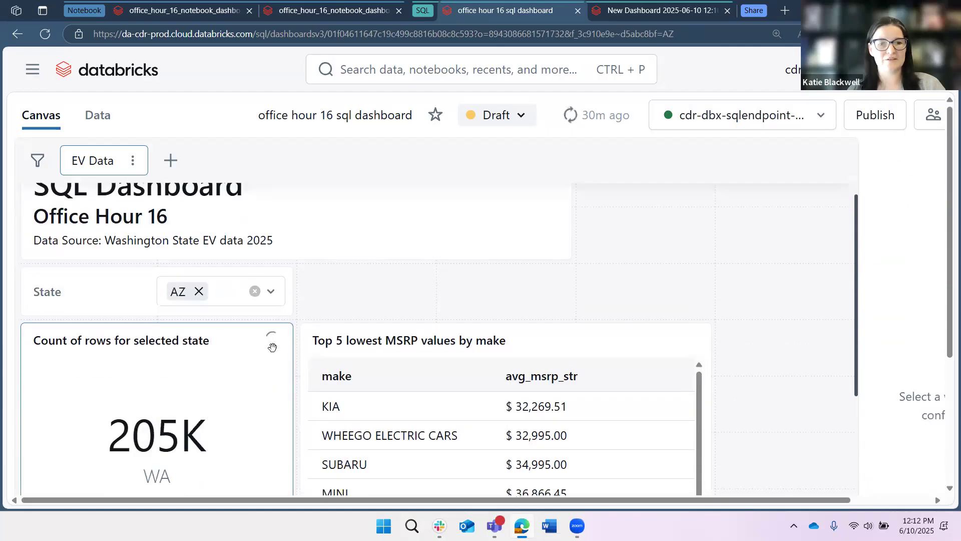
scroll(271, 347, "down", 1)
scroll(269, 348, "down", 2)
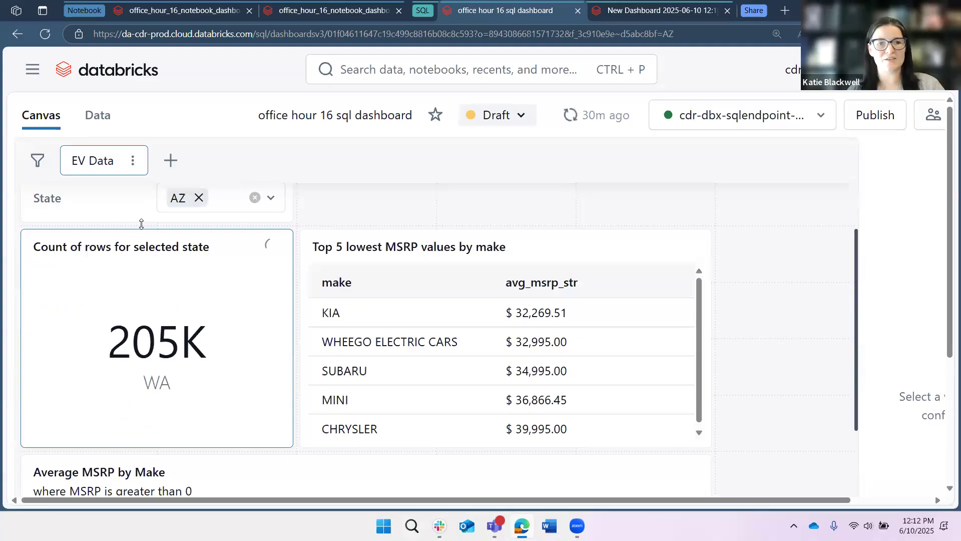
left_click(237, 373)
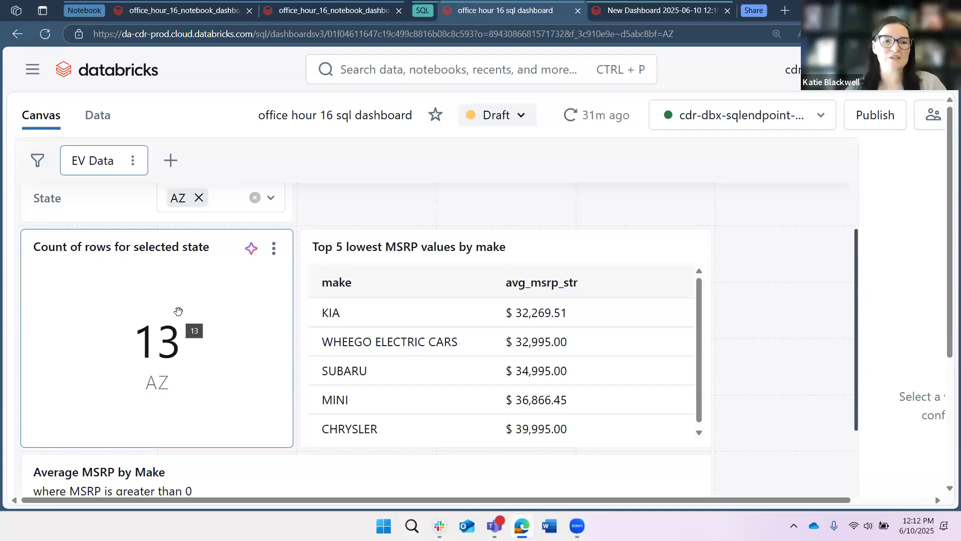
left_click(547, 200)
left_click(673, 259)
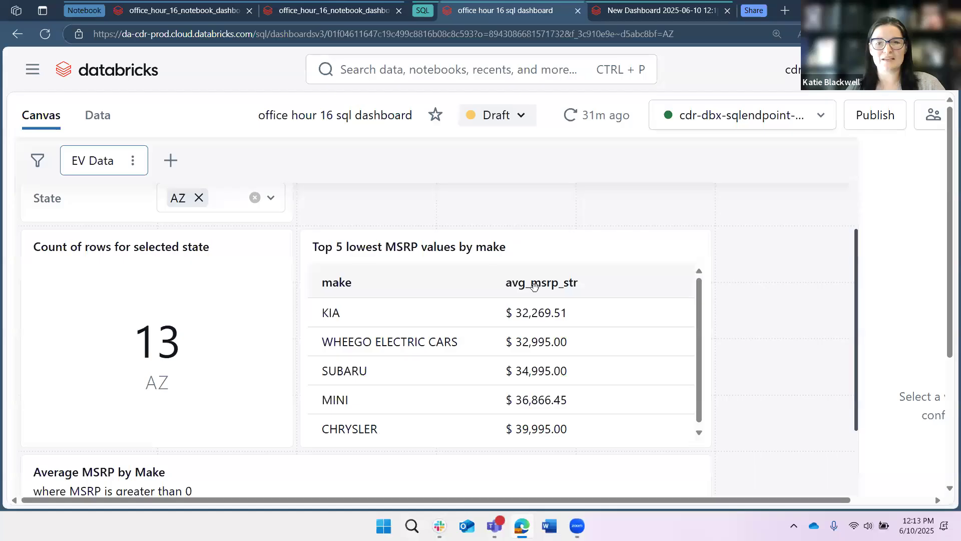
scroll(538, 340, "down", 1)
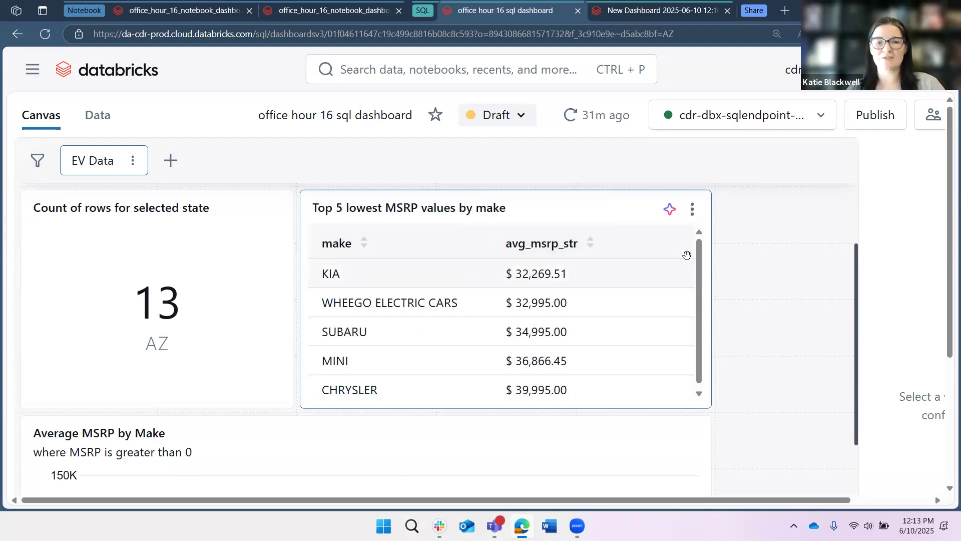
scroll(758, 280, "down", 5)
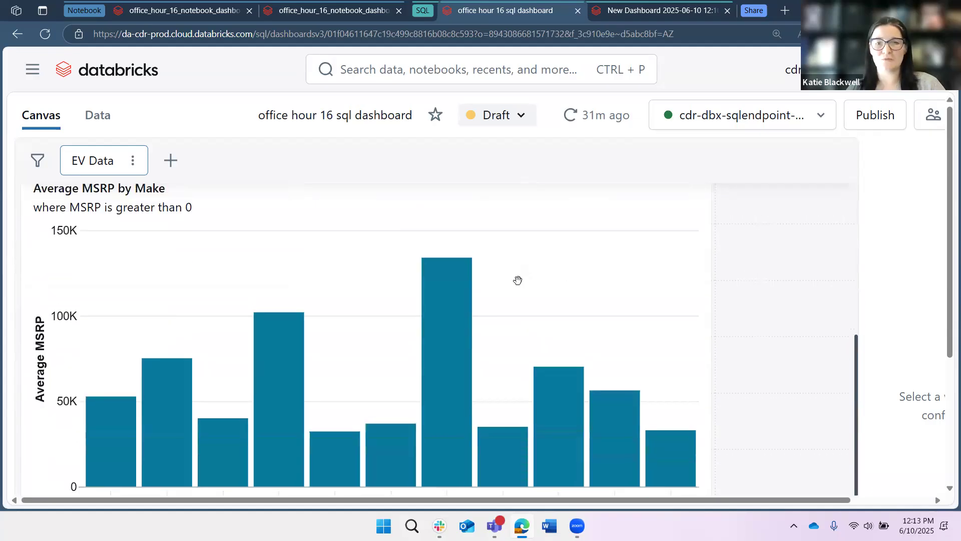
scroll(492, 278, "up", 5)
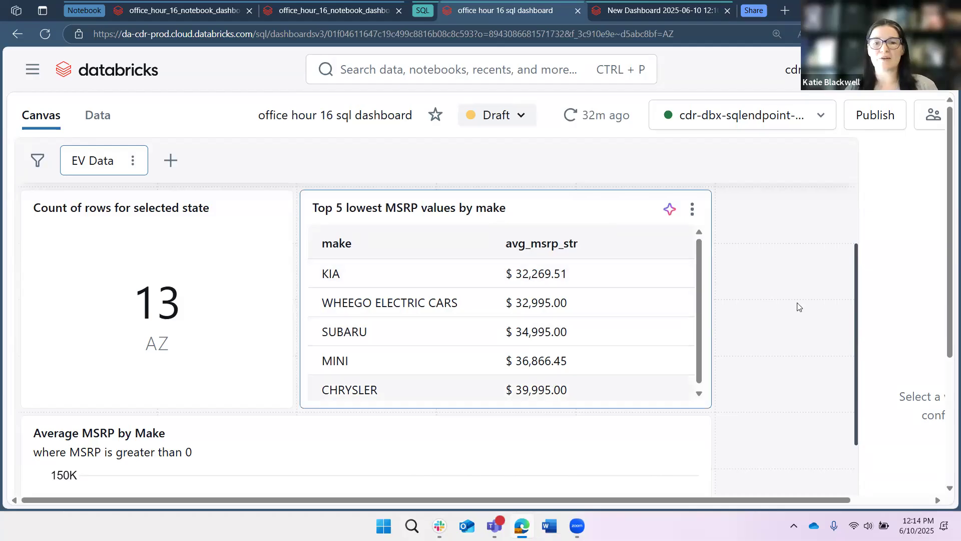
scroll(791, 308, "down", 3)
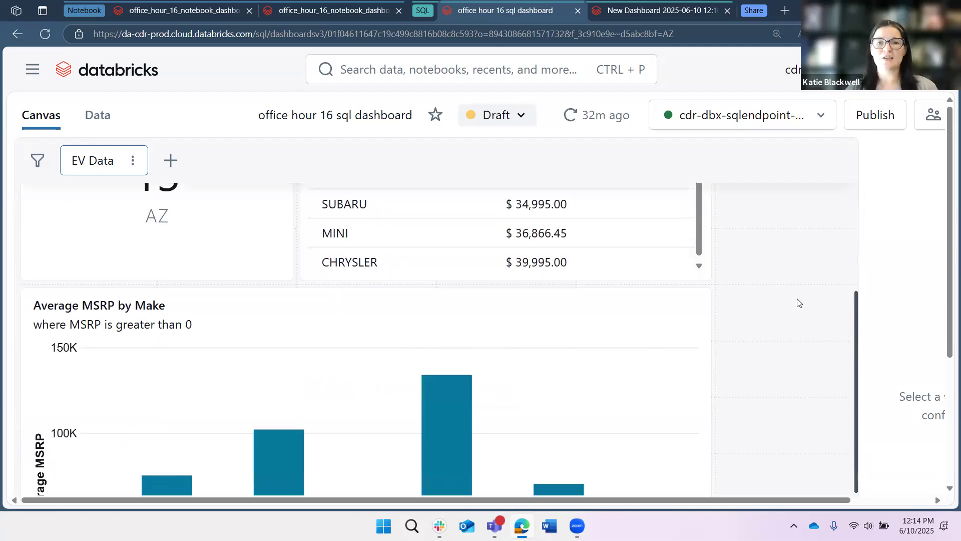
scroll(798, 303, "down", 1)
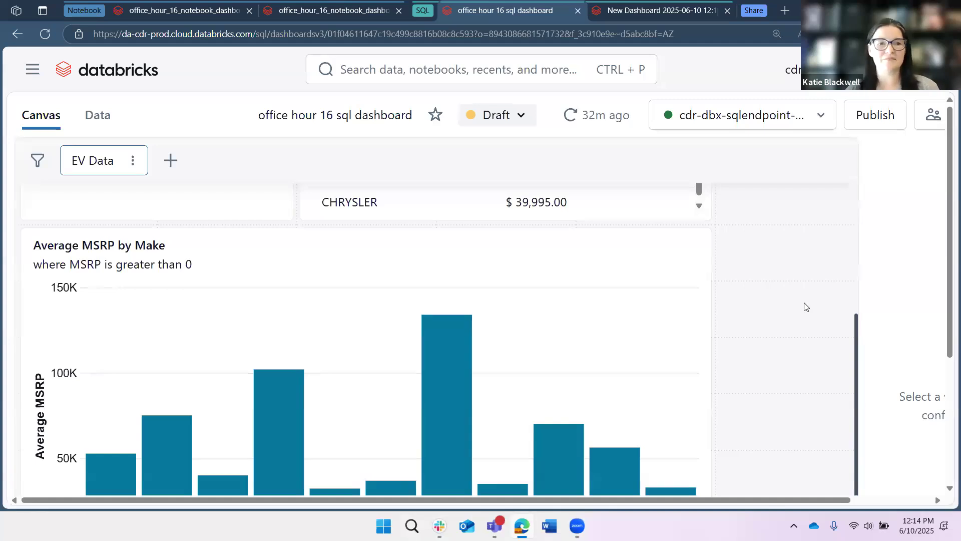
scroll(62, 214, "down", 1)
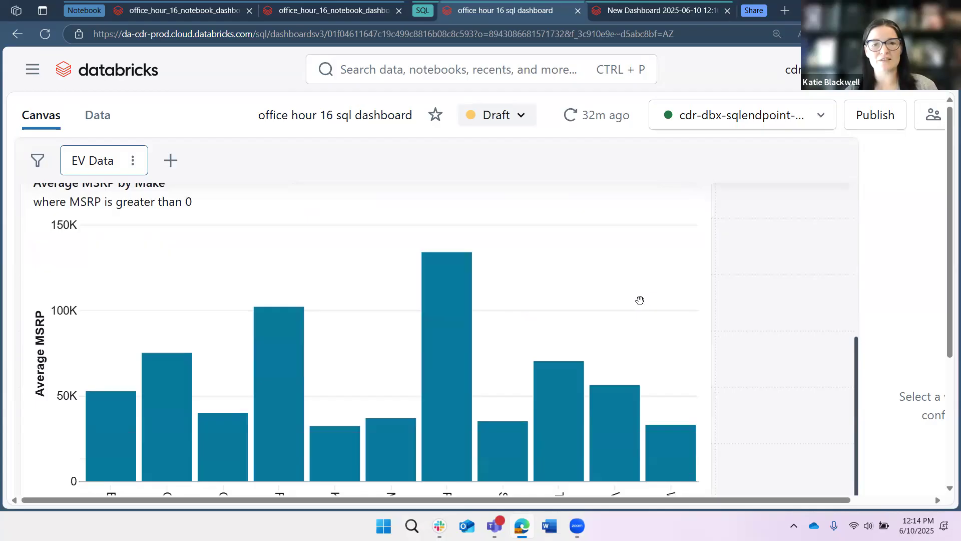
scroll(406, 337, "up", 1)
scroll(405, 336, "up", 2)
scroll(776, 354, "down", 2)
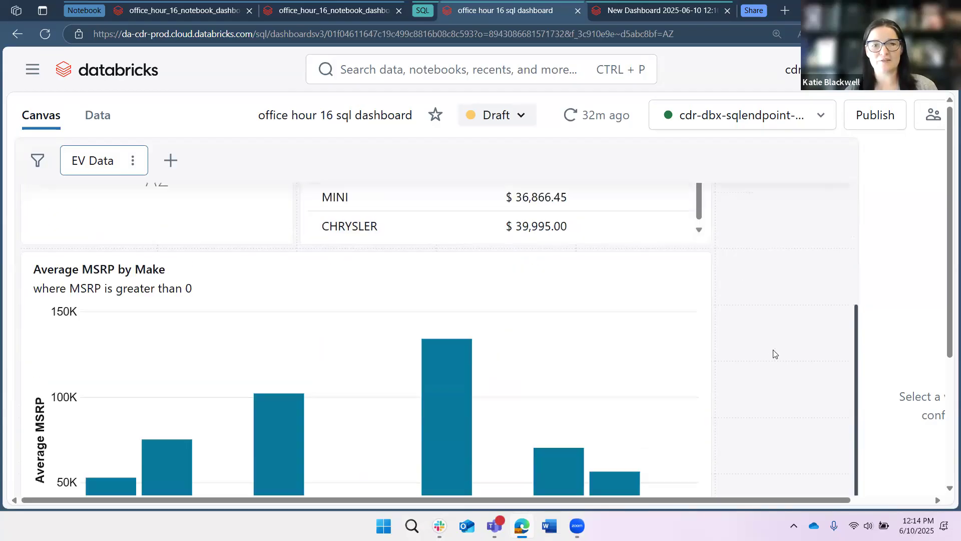
scroll(255, 401, "down", 2)
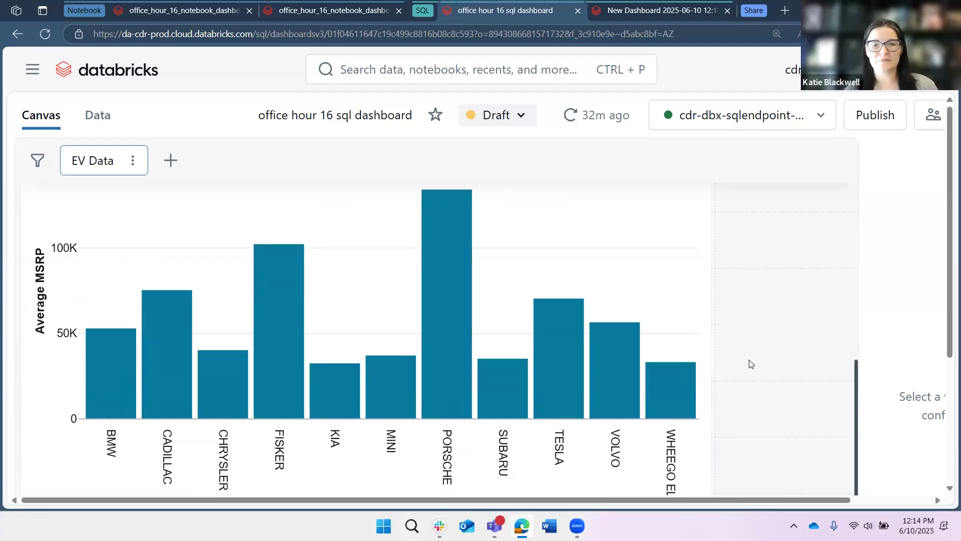
scroll(740, 362, "down", 2)
scroll(746, 359, "down", 4)
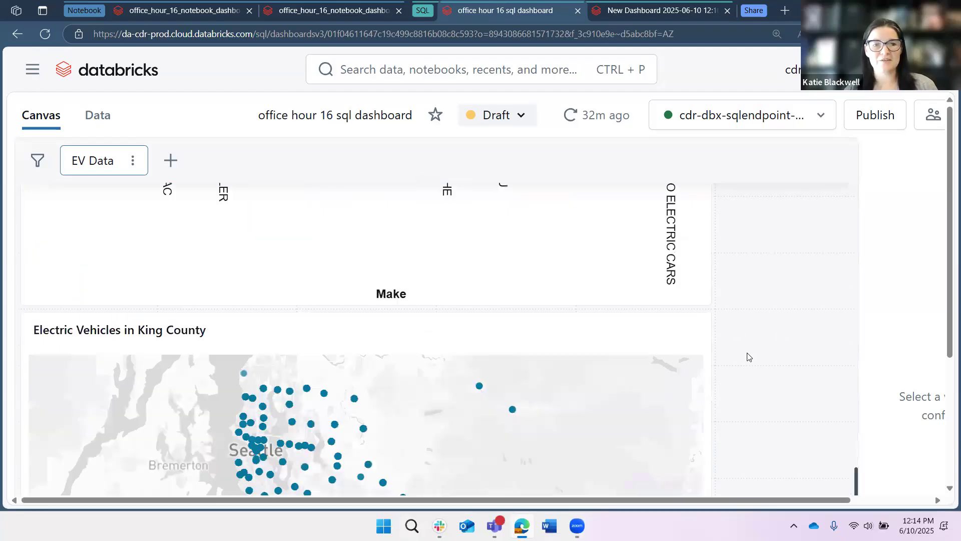
scroll(750, 353, "down", 3)
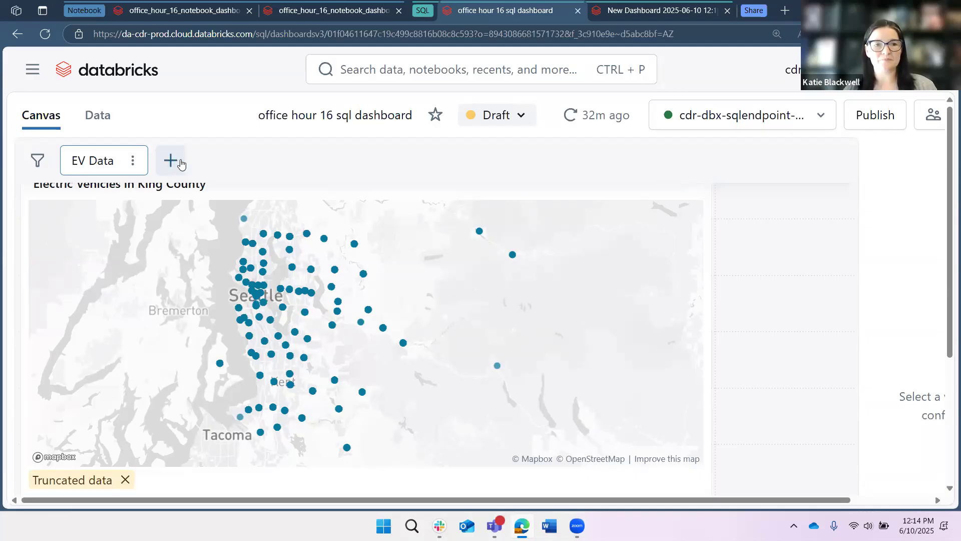
scroll(225, 147, "down", 5)
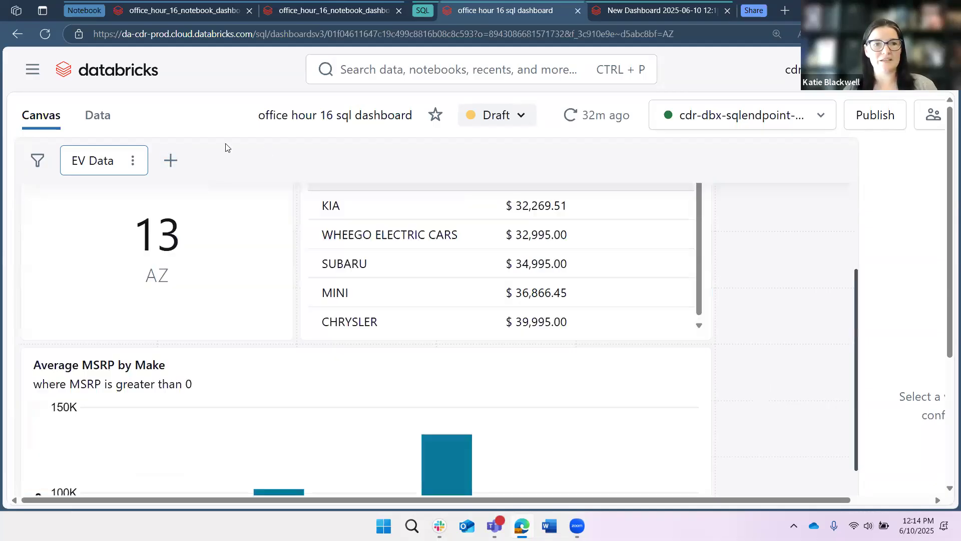
Open the Data view and examine the med_wa_st_evs dataset query and its result table columns.
left_click(90, 115)
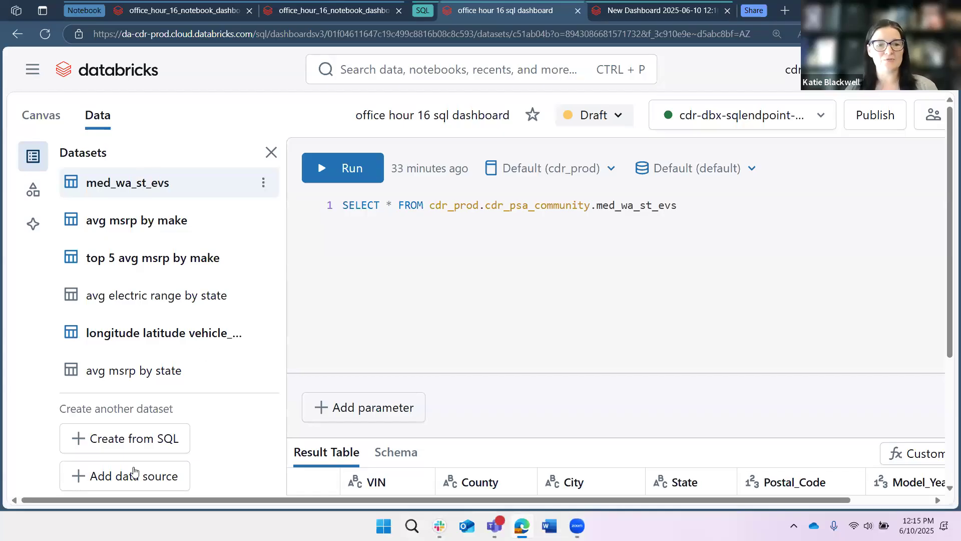
left_click(680, 206)
key("ctrl+a")
left_click(353, 234)
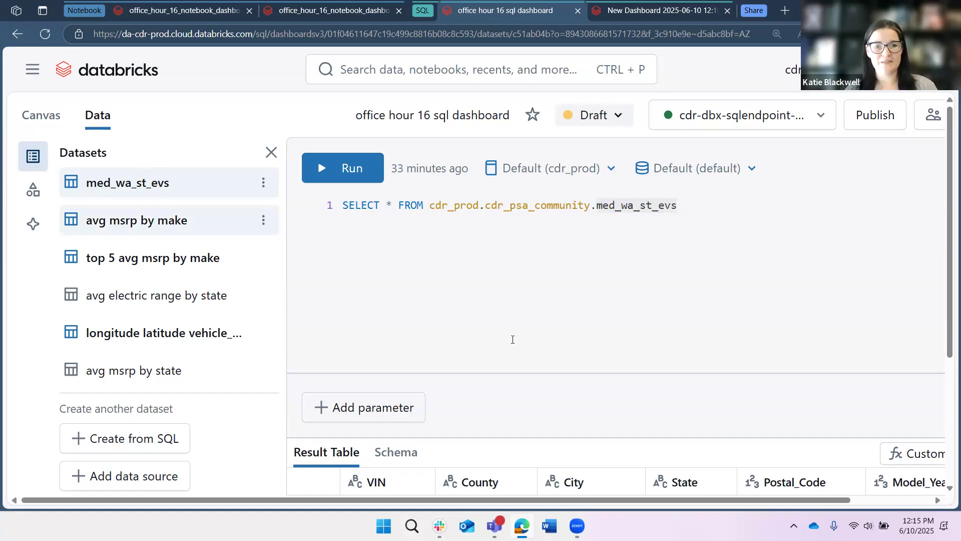
scroll(414, 419, "down", 3)
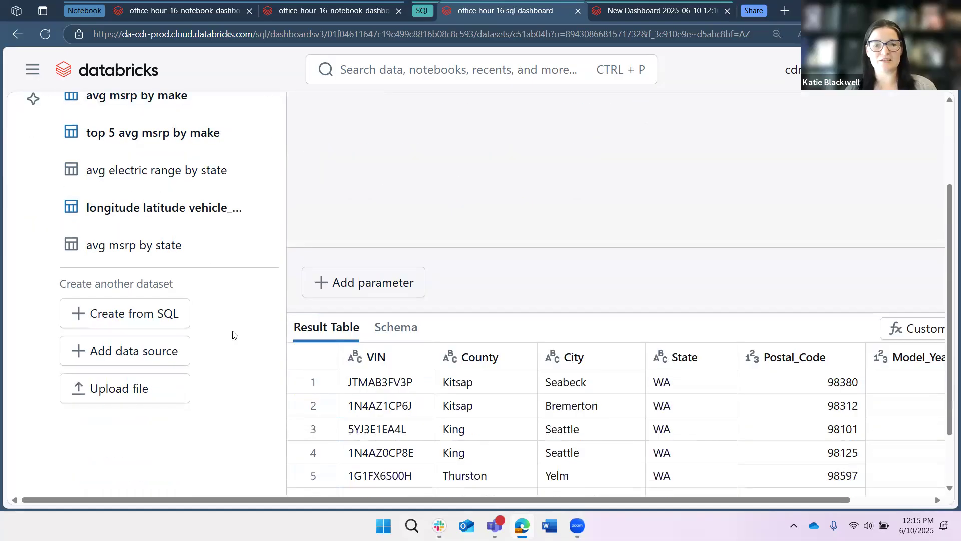
scroll(256, 373, "down", 3)
scroll(256, 373, "down", 2)
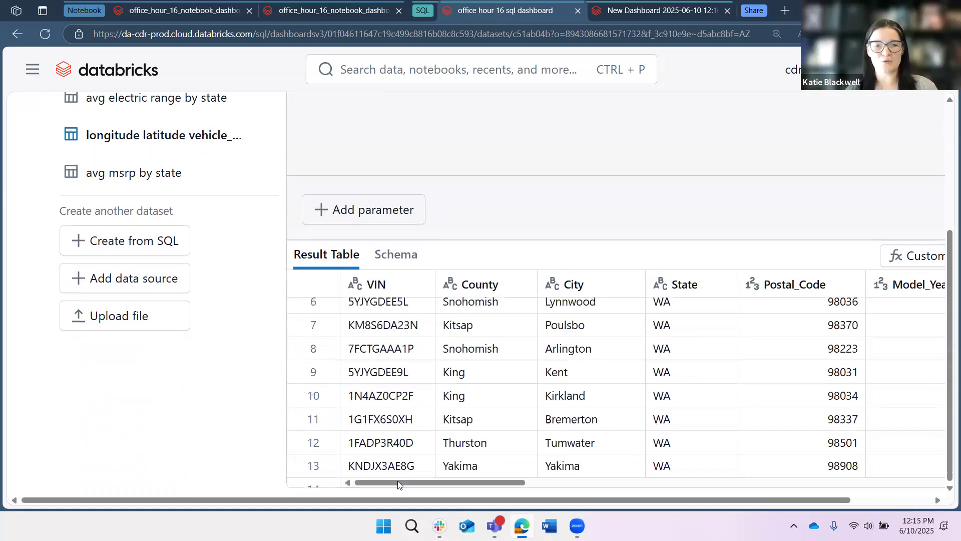
scroll(511, 483, "right", 2)
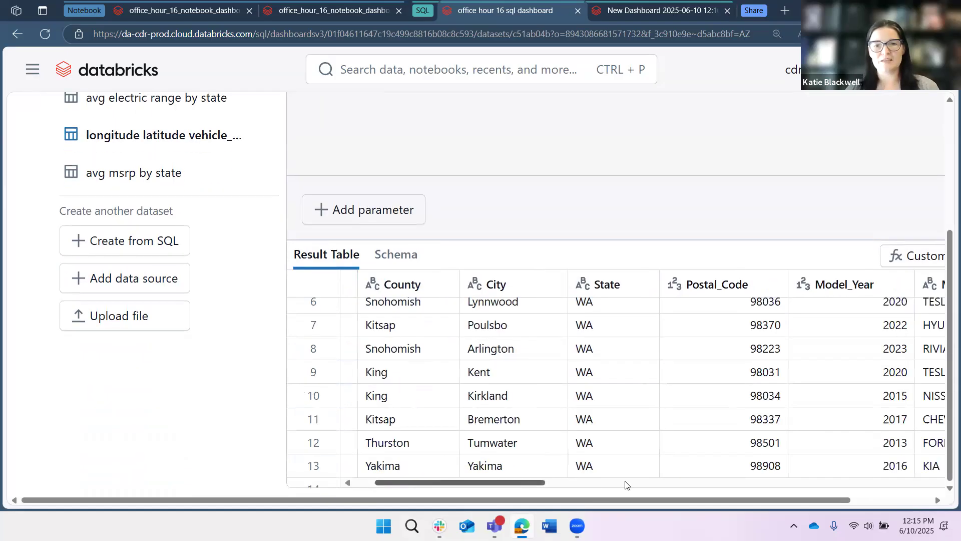
scroll(756, 484, "right", 2)
scroll(360, 356, "right", 5)
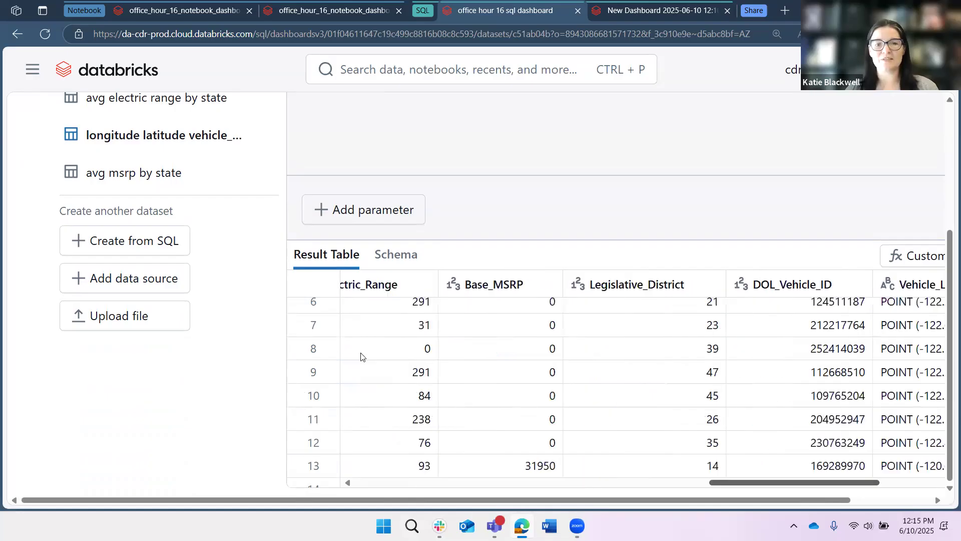
scroll(361, 357, "left", 8)
scroll(399, 260, "up", 6)
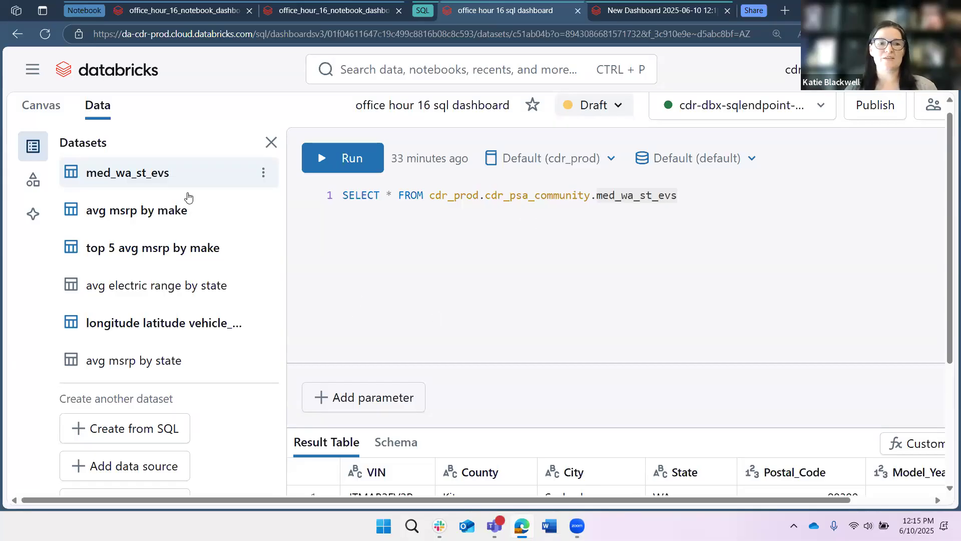
Open the avg msrp by make dataset and examine its SQL, highlighting the where base_msrp > 0 filter.
left_click(199, 223)
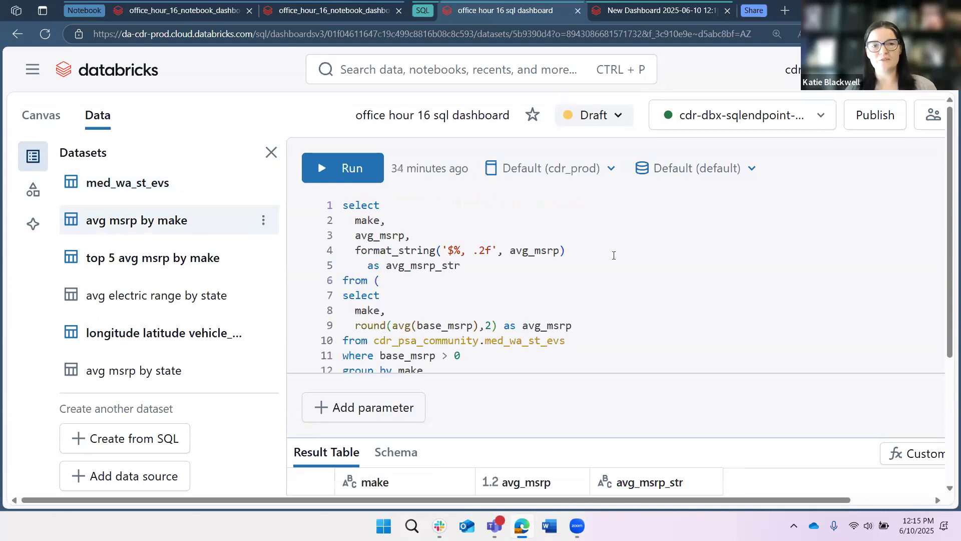
scroll(633, 288, "down", 1)
left_click(634, 289)
scroll(473, 311, "up", 1)
scroll(483, 316, "down", 1)
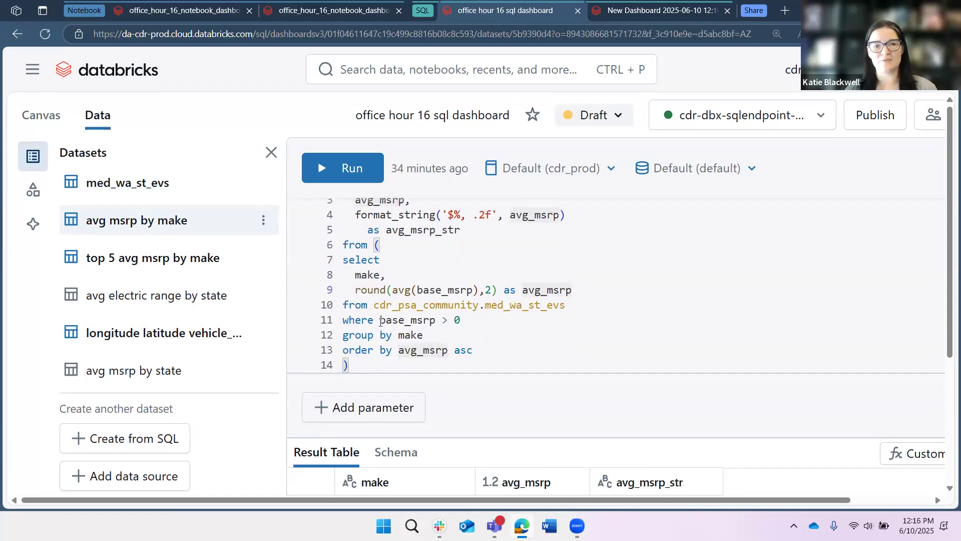
left_click(482, 320)
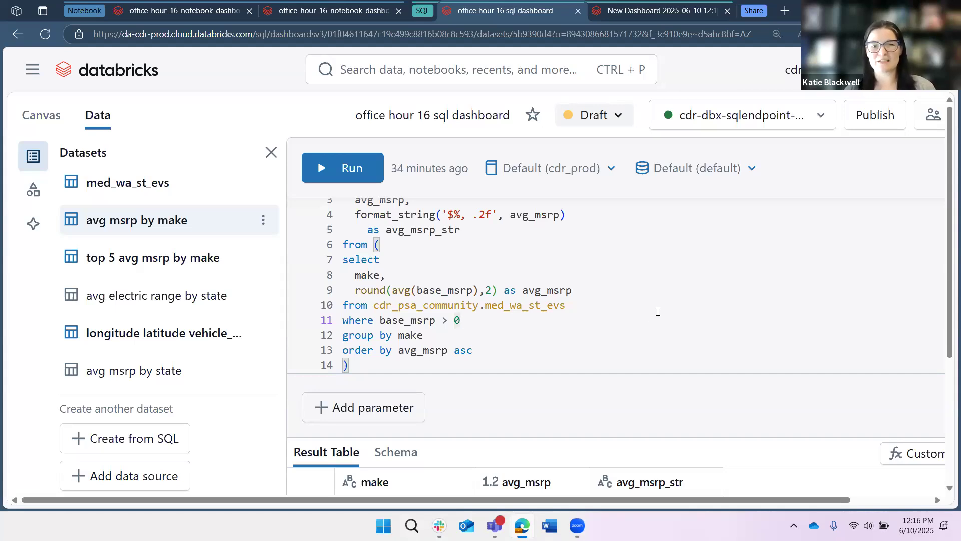
scroll(609, 301, "up", 1)
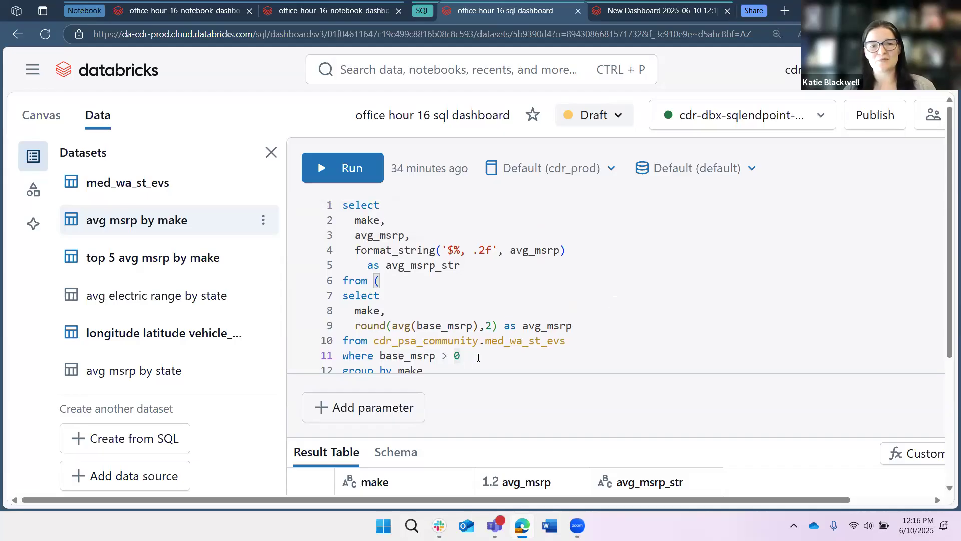
left_click(348, 356, "shift")
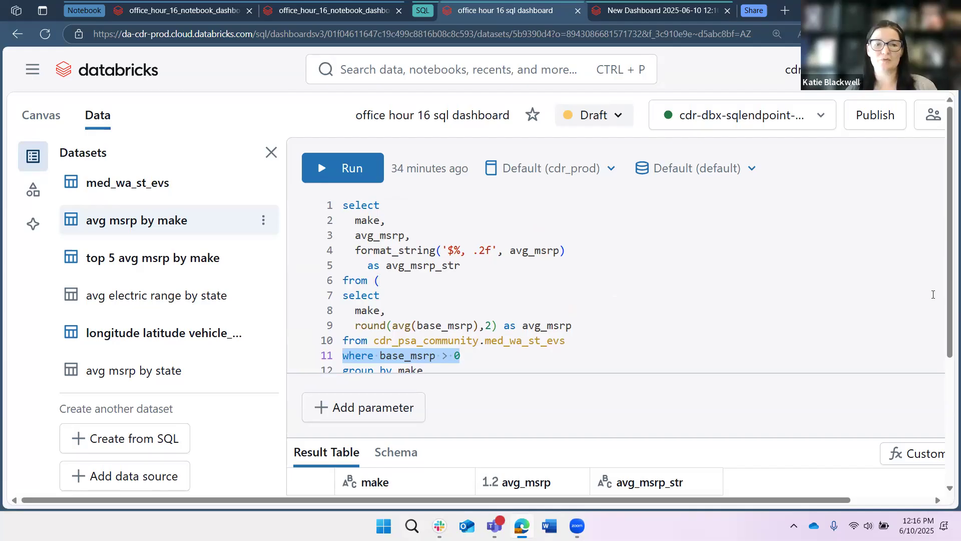
left_click(620, 340)
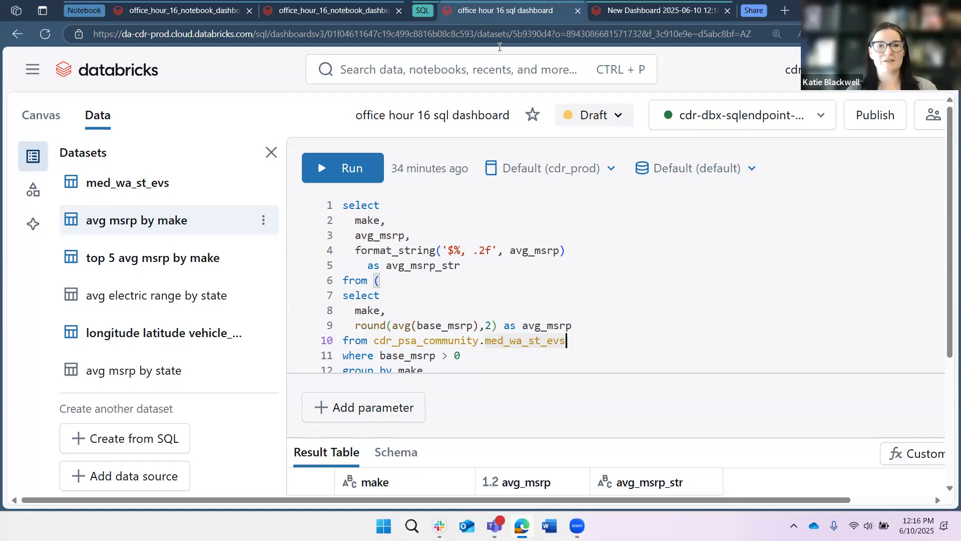
Return to the Canvas and scroll down to the Electric Vehicles in King County map widget.
left_click(35, 114)
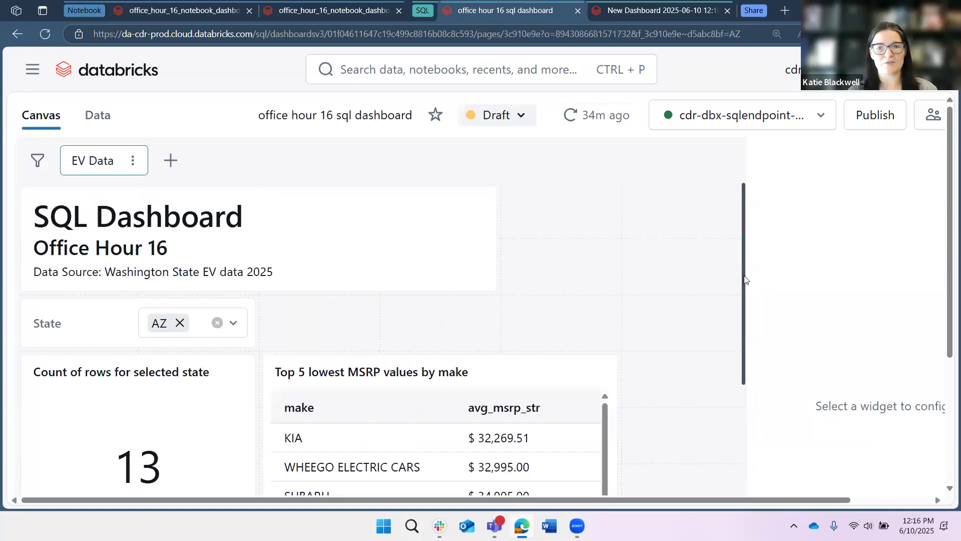
scroll(711, 435, "down", 10)
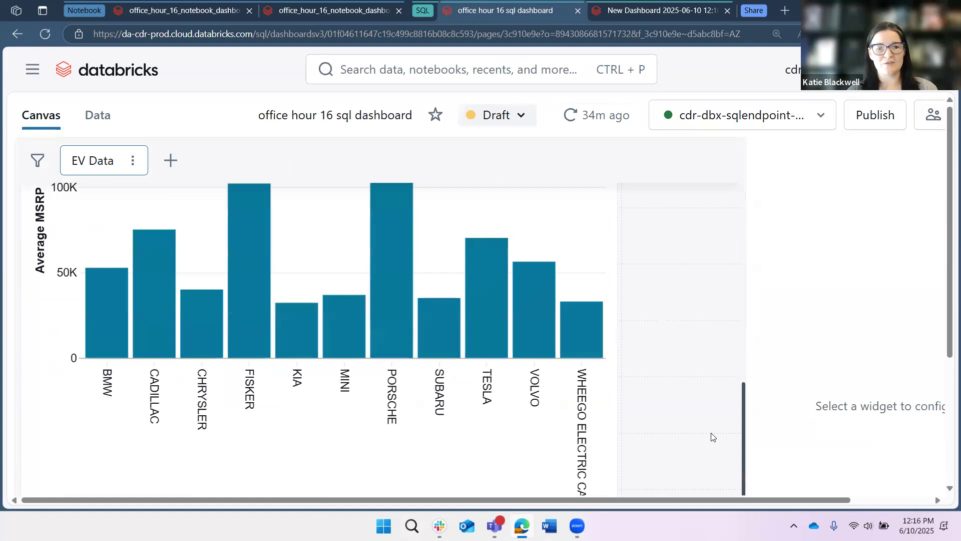
scroll(87, 488, "down", 4)
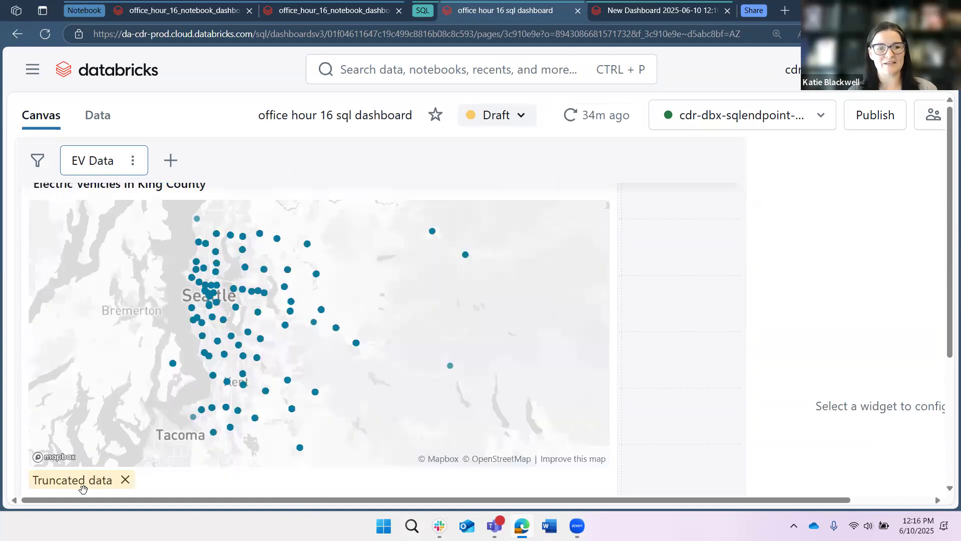
mouse_move(88, 490)
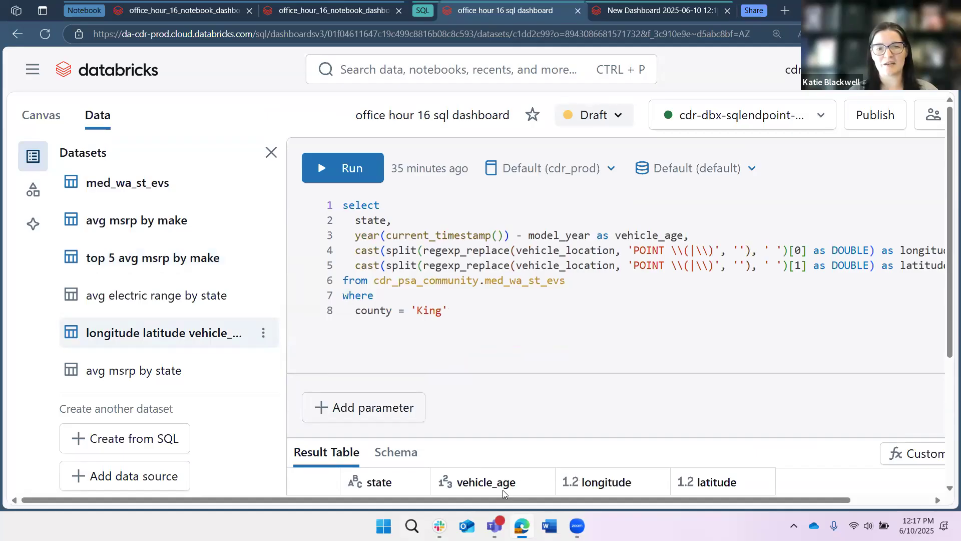
Examine the longitude latitude vehicle dataset's SQL query and its result table columns.
scroll(751, 350, "right", 3)
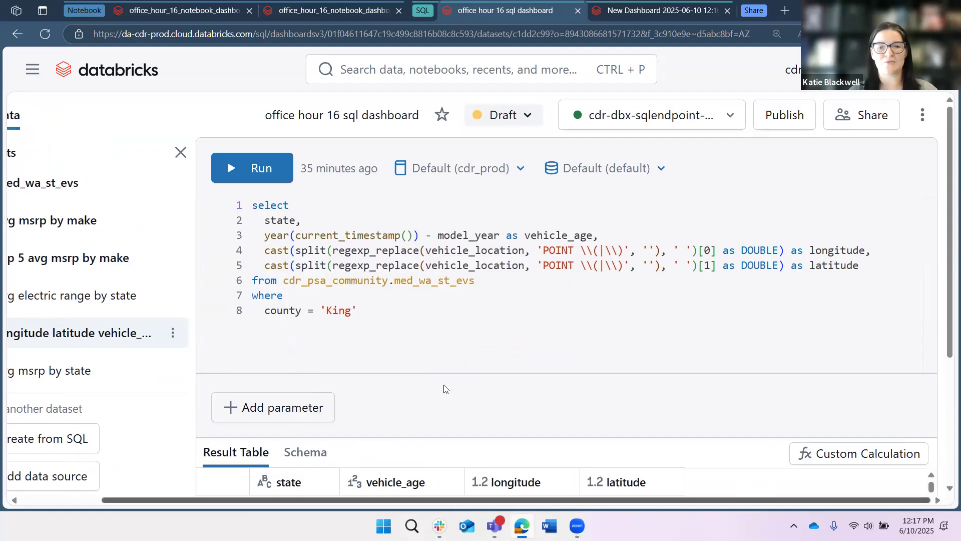
scroll(444, 389, "down", 4)
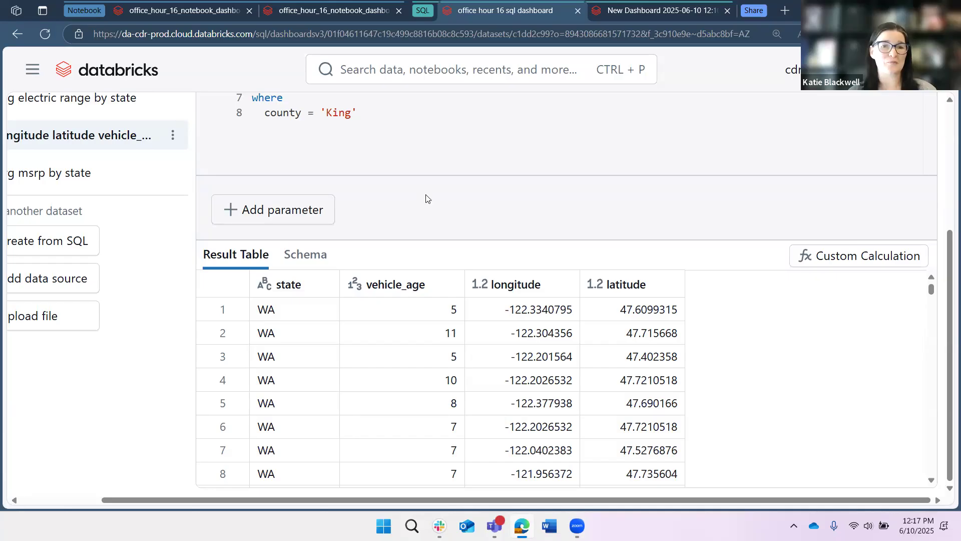
left_click(279, 309)
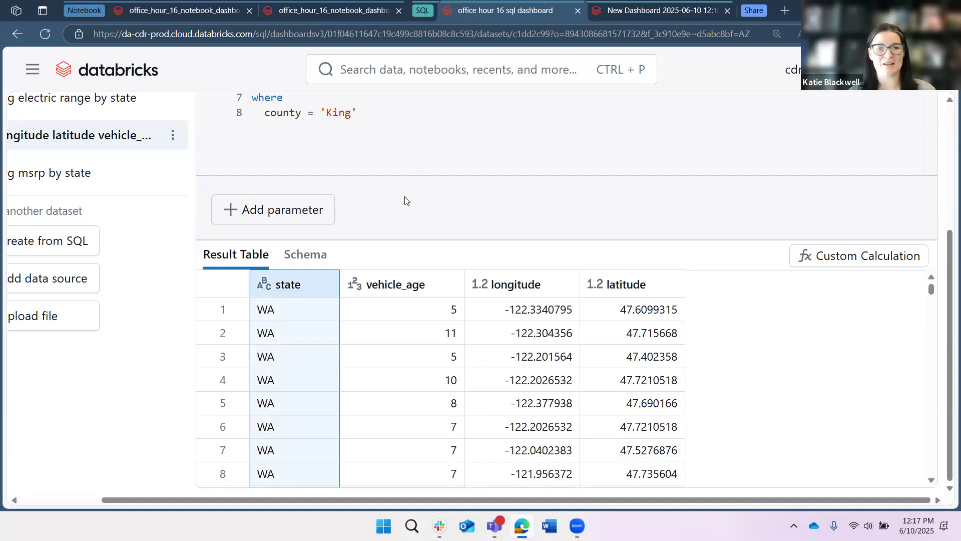
scroll(406, 210, "up", 2)
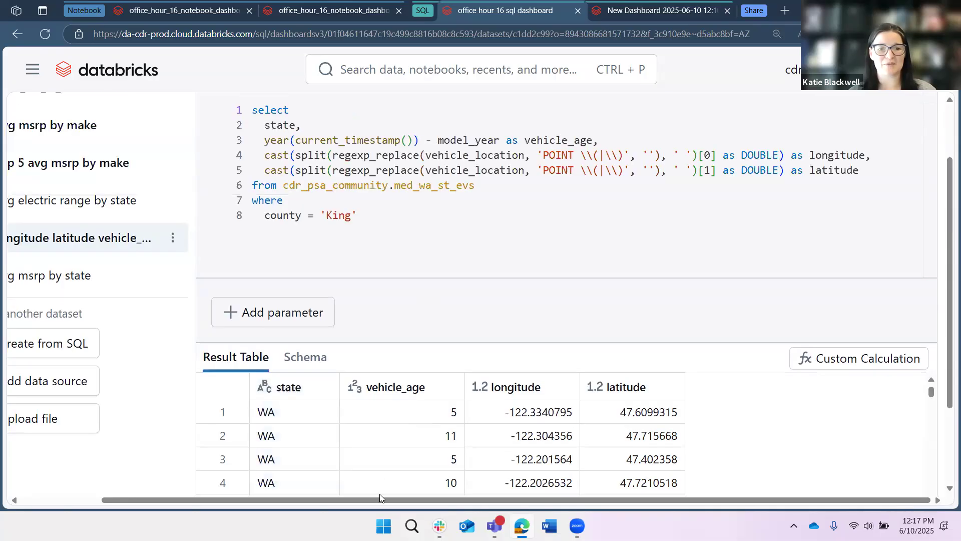
scroll(379, 493, "up", 2)
scroll(277, 502, "left", 3)
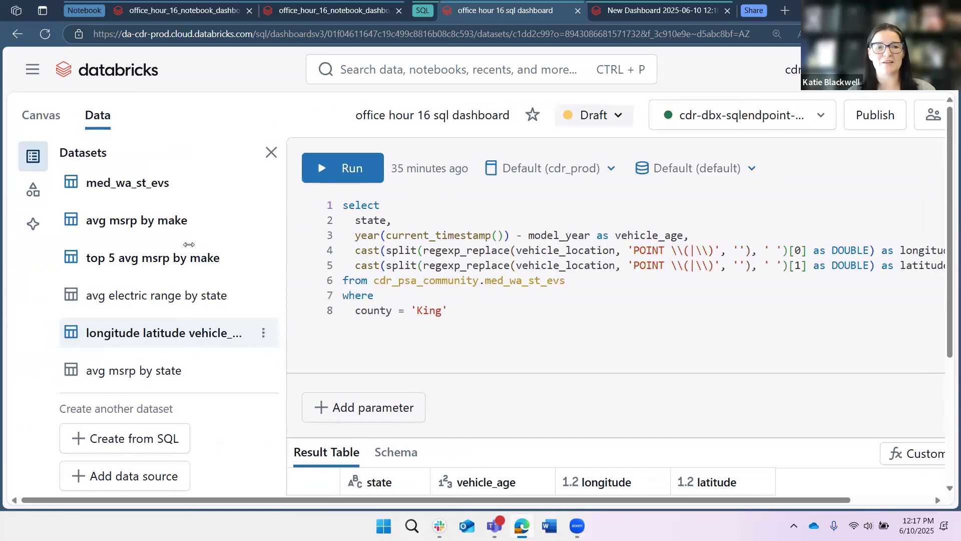
left_click_drag(410, 249, 335, 259)
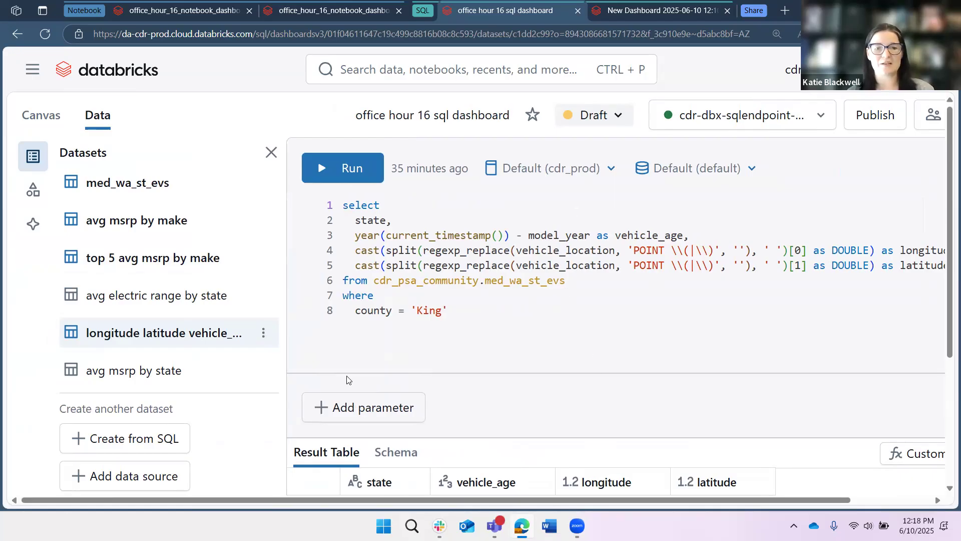
scroll(366, 386, "down", 2)
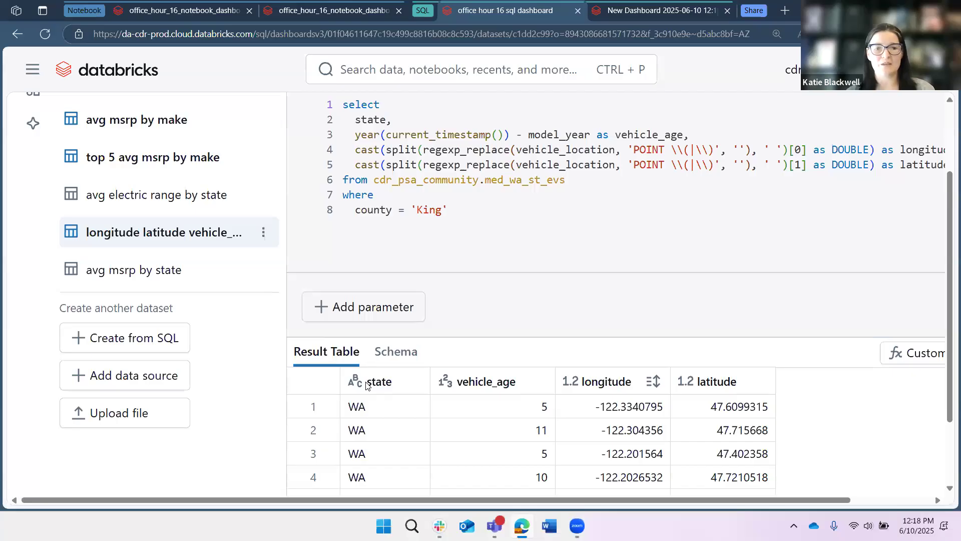
scroll(388, 427, "down", 1)
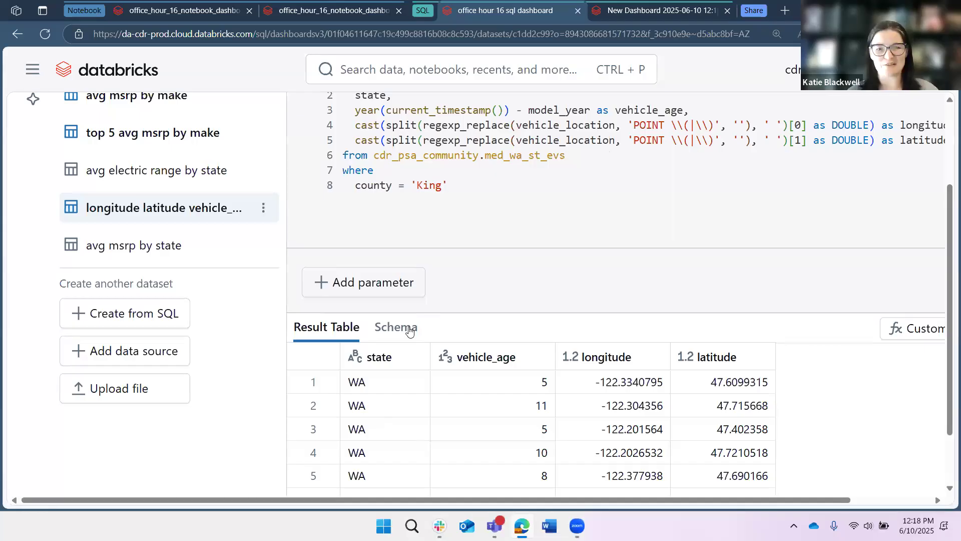
scroll(443, 227, "up", 3)
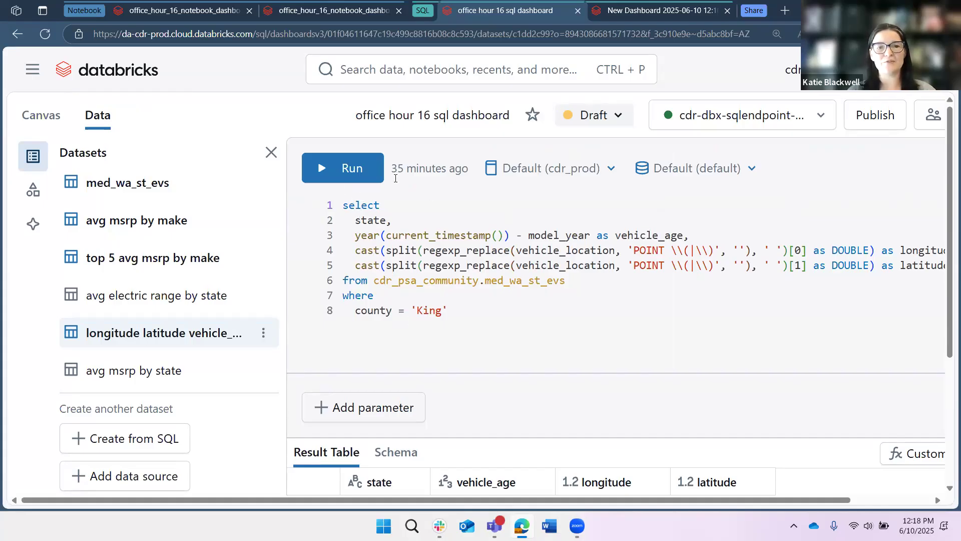
Return to the Canvas, add a new dashboard page and name it page2.
left_click(157, 260)
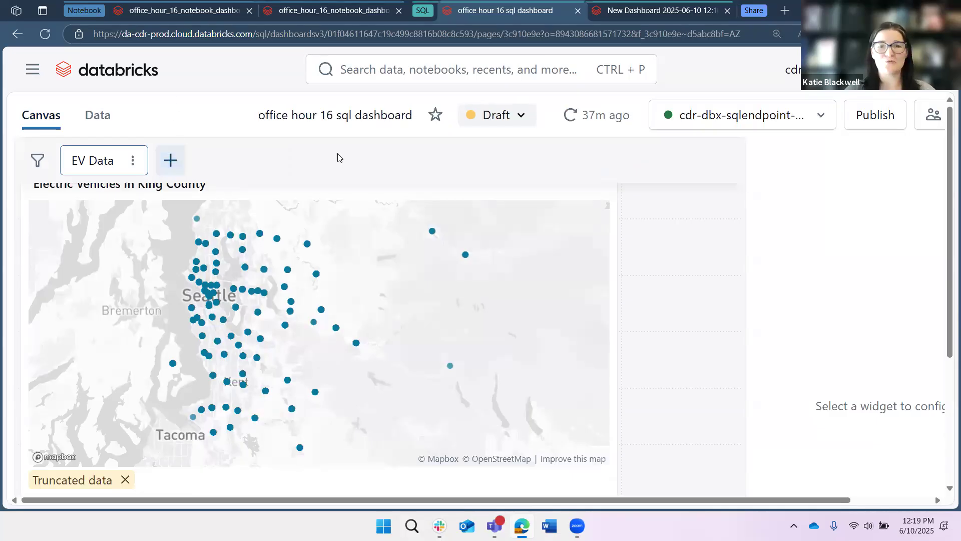
double_click(212, 160)
triple_click(211, 160)
type("page2")
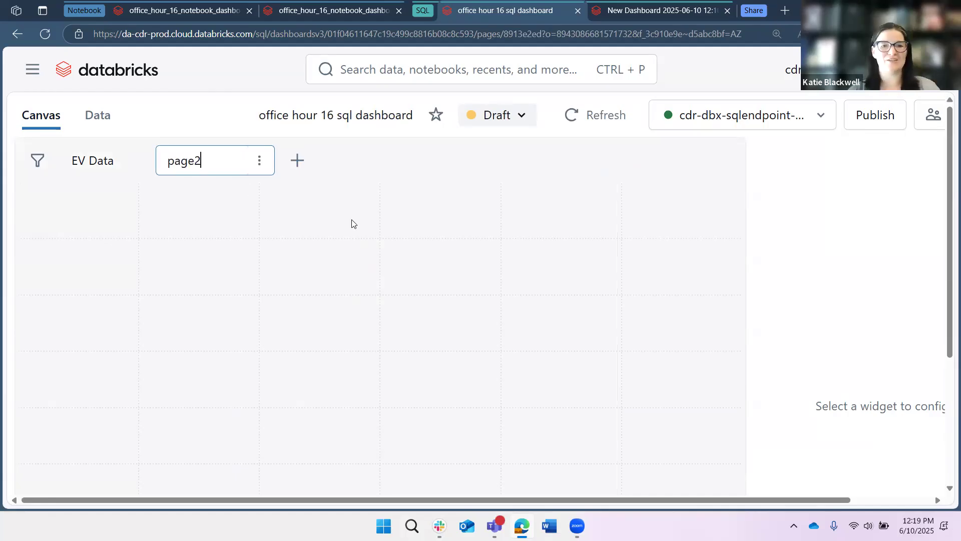
key("Return")
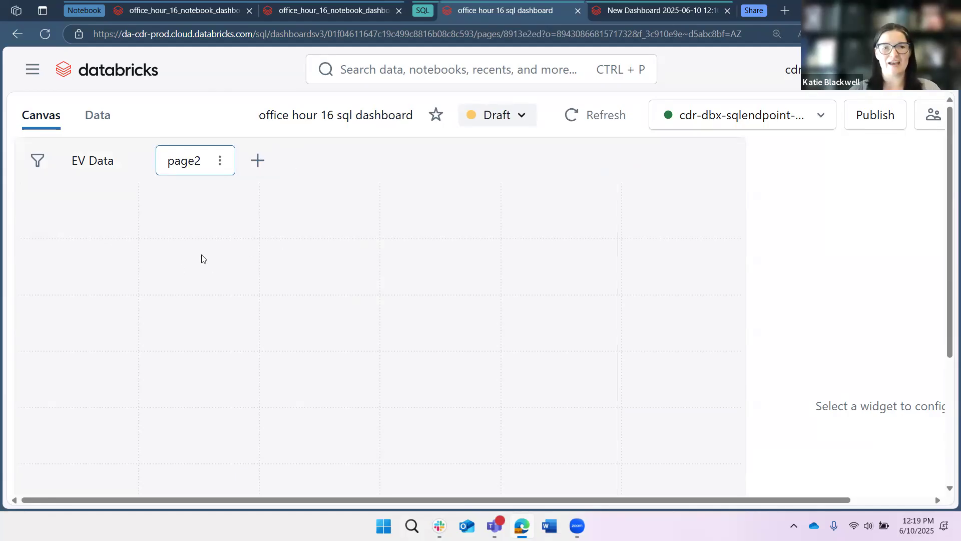
Place a new visualization widget on the page2 canvas.
scroll(364, 250, "down", 1)
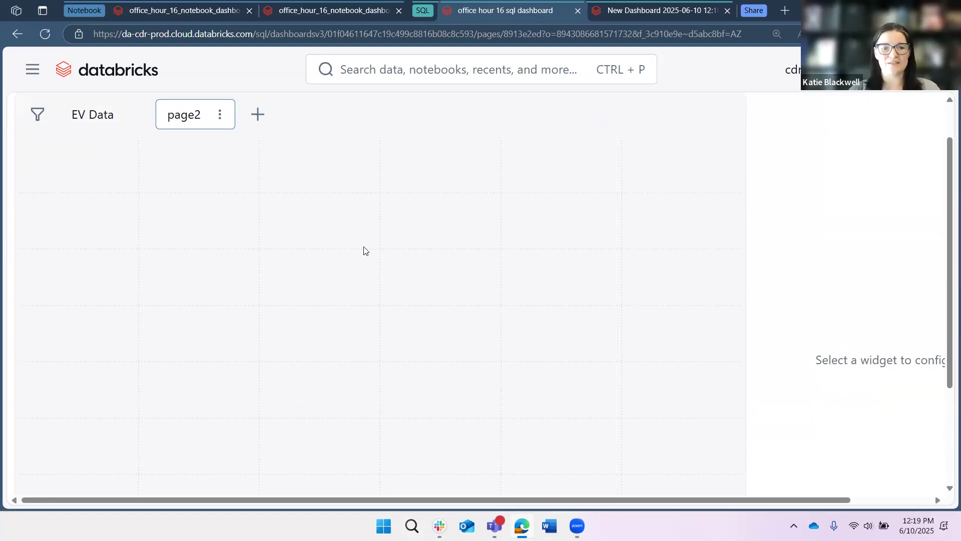
scroll(364, 250, "down", 3)
left_click(366, 435)
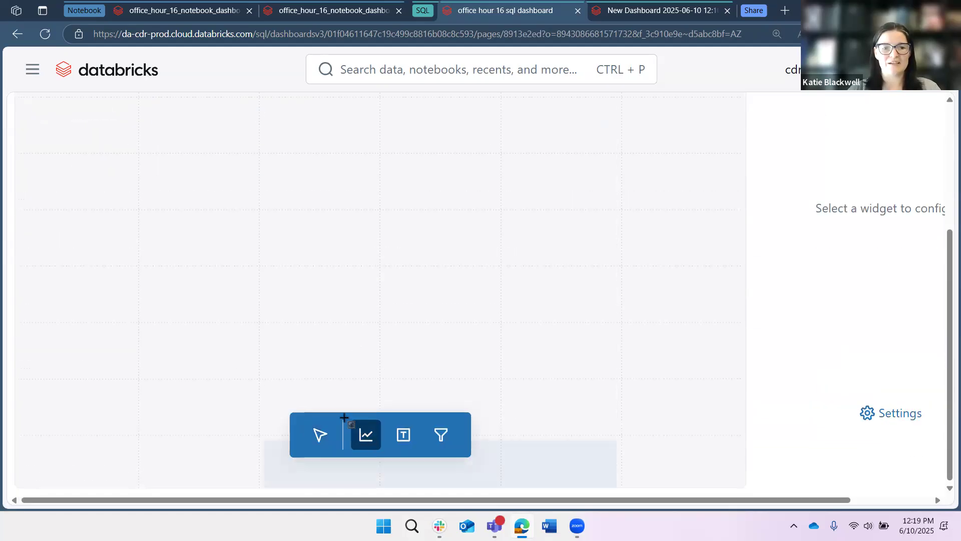
scroll(62, 238, "up", 4)
left_click(65, 232)
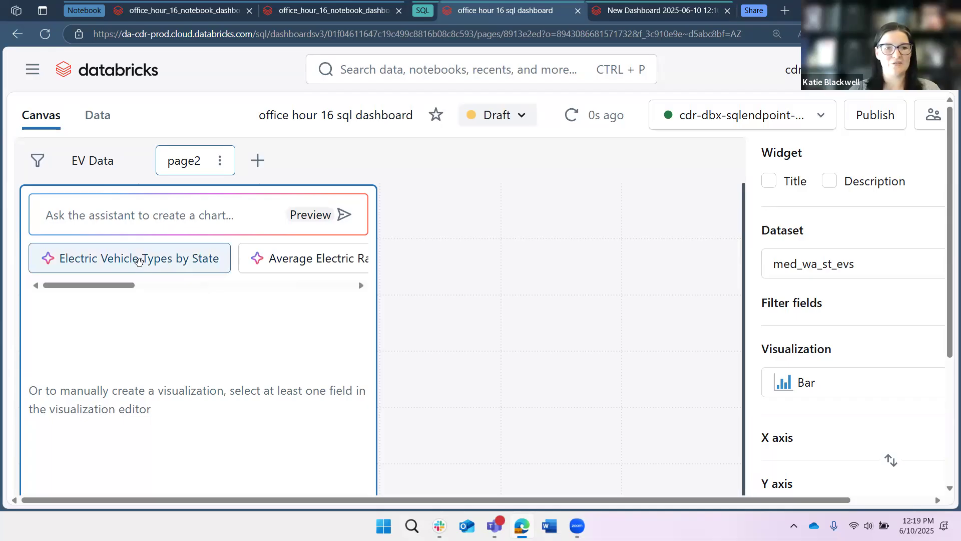
Try the assistant's Electric Vehicle Types by State chart suggestion and reject it.
left_click(138, 261)
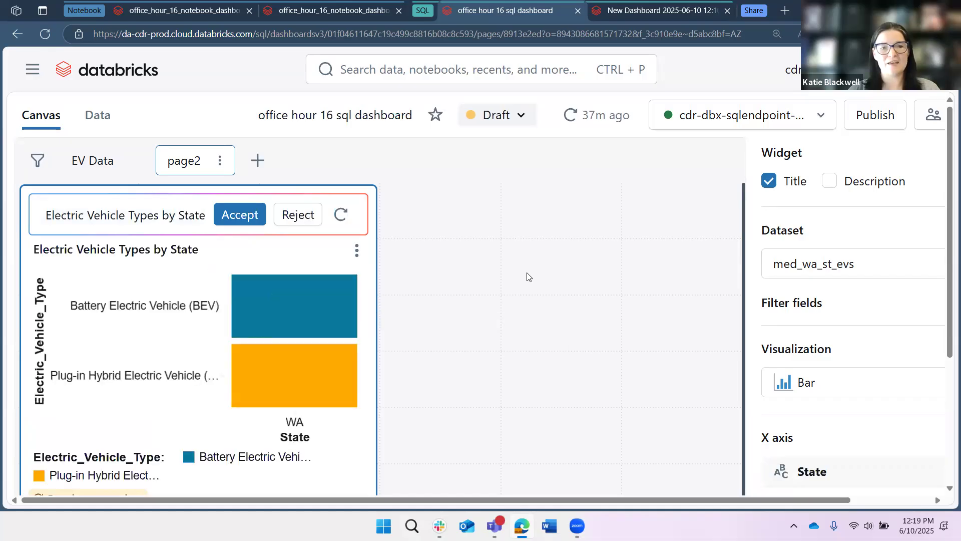
scroll(527, 277, "down", 2)
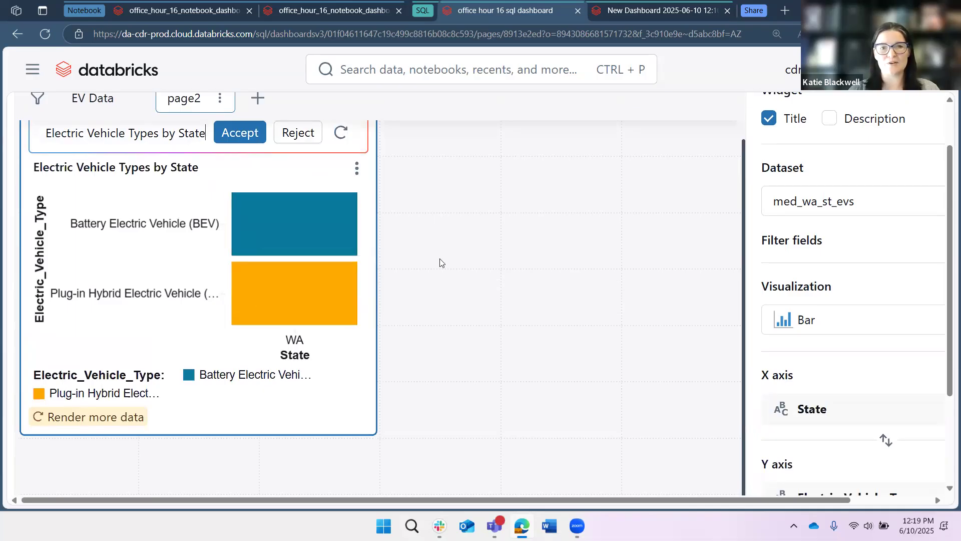
scroll(448, 262, "up", 1)
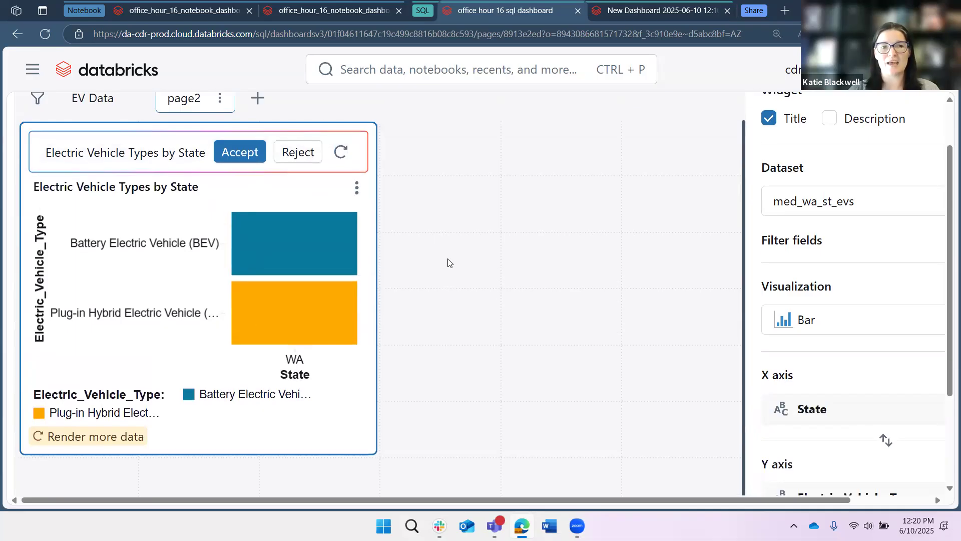
left_click(297, 152)
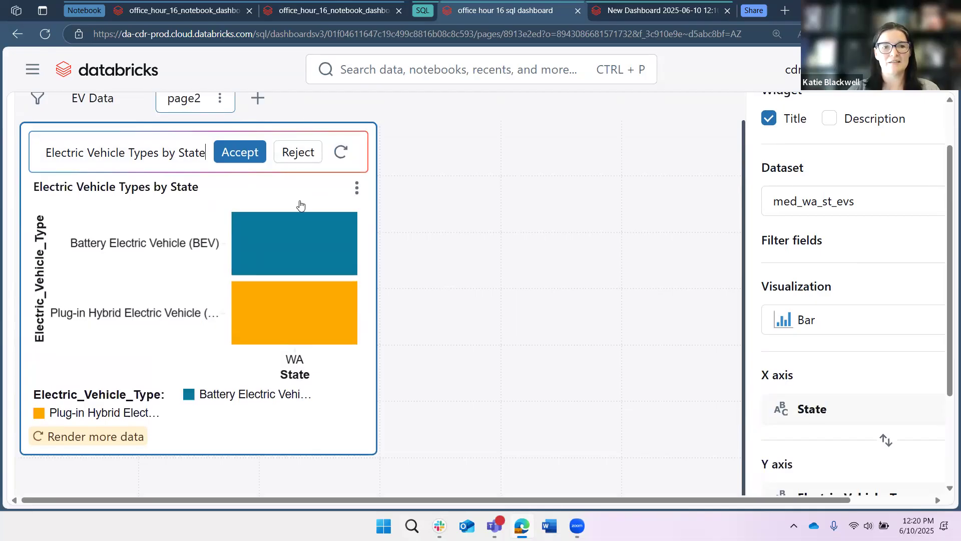
Generate the assistant's Average Electric Range by Make bar chart, review its axes, and accept it.
left_click(298, 195)
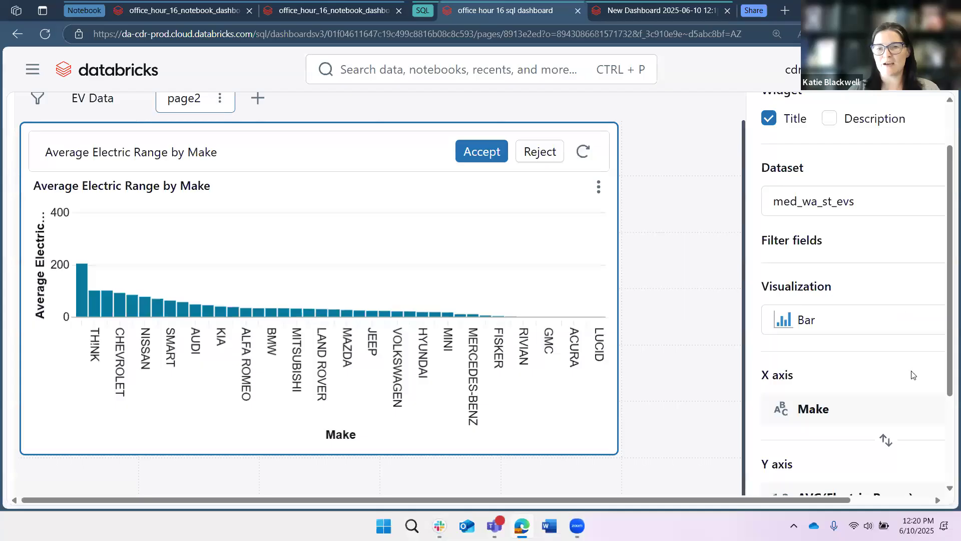
scroll(901, 393, "down", 4)
scroll(890, 411, "down", 1)
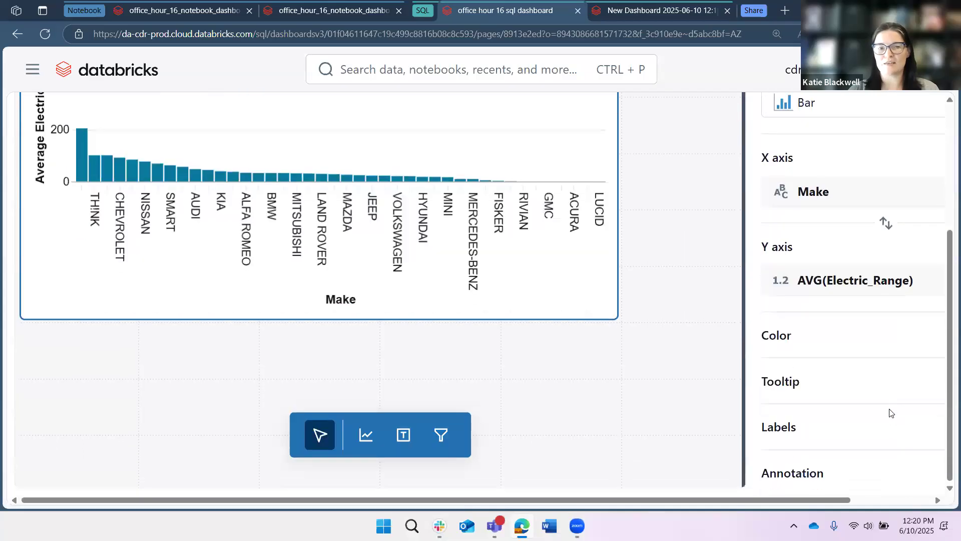
scroll(889, 412, "up", 2)
scroll(846, 350, "up", 2)
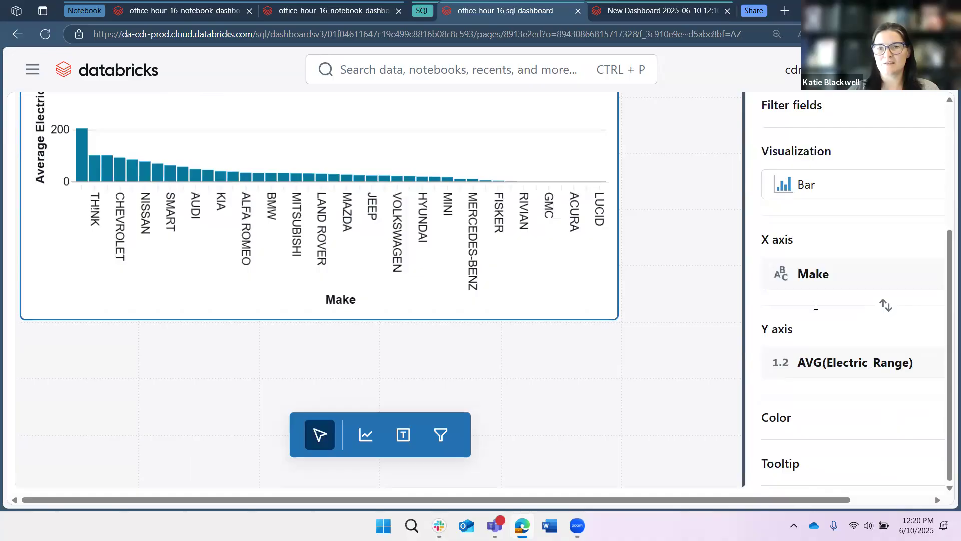
scroll(815, 321, "up", 4)
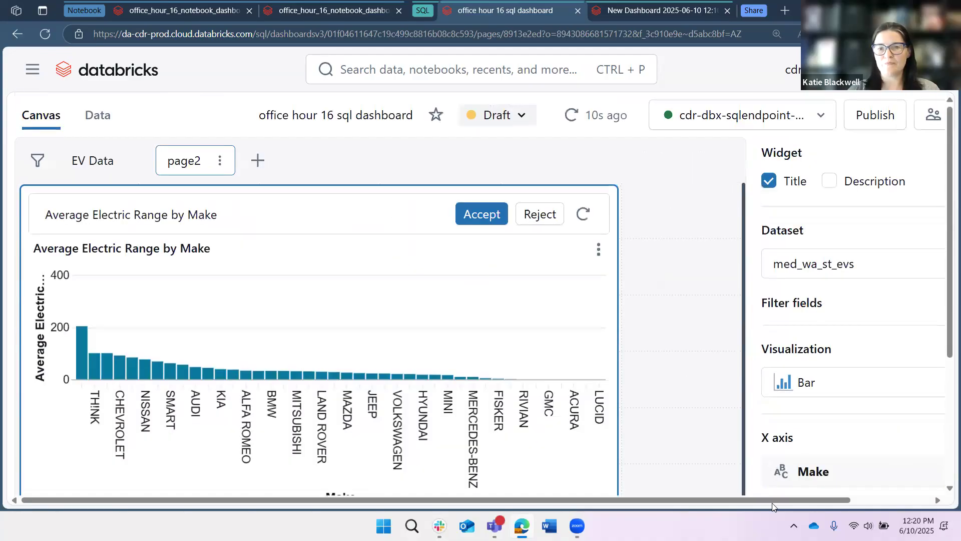
left_click_drag(746, 429, 635, 405)
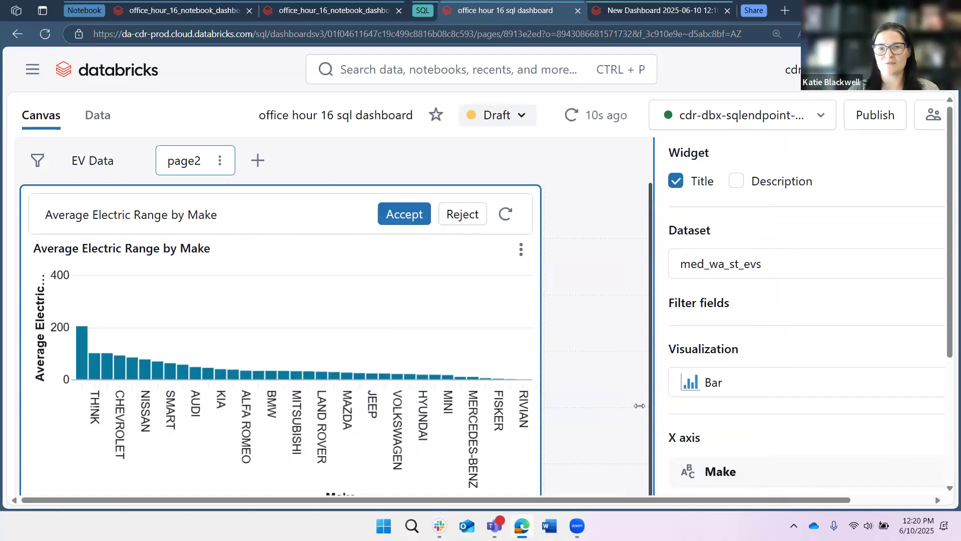
left_click(341, 342)
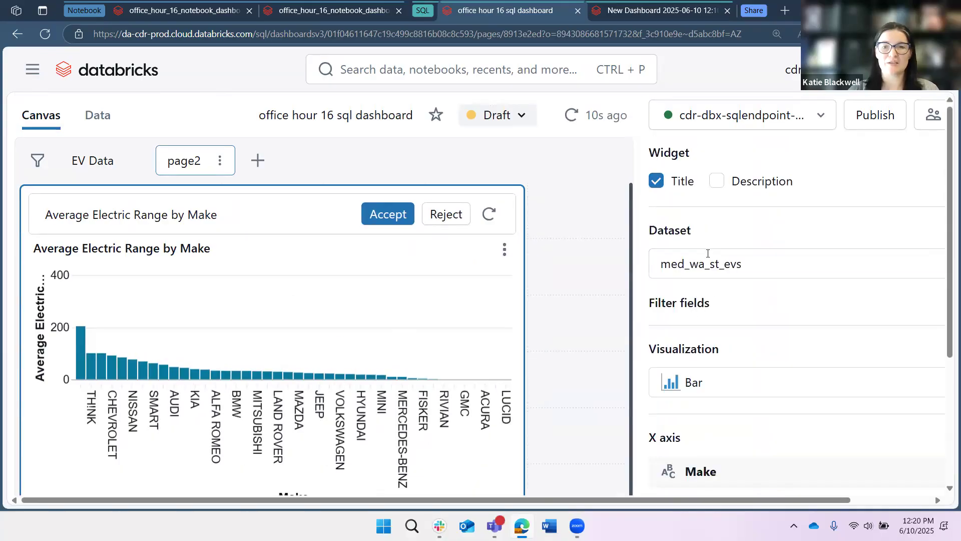
left_click(384, 223)
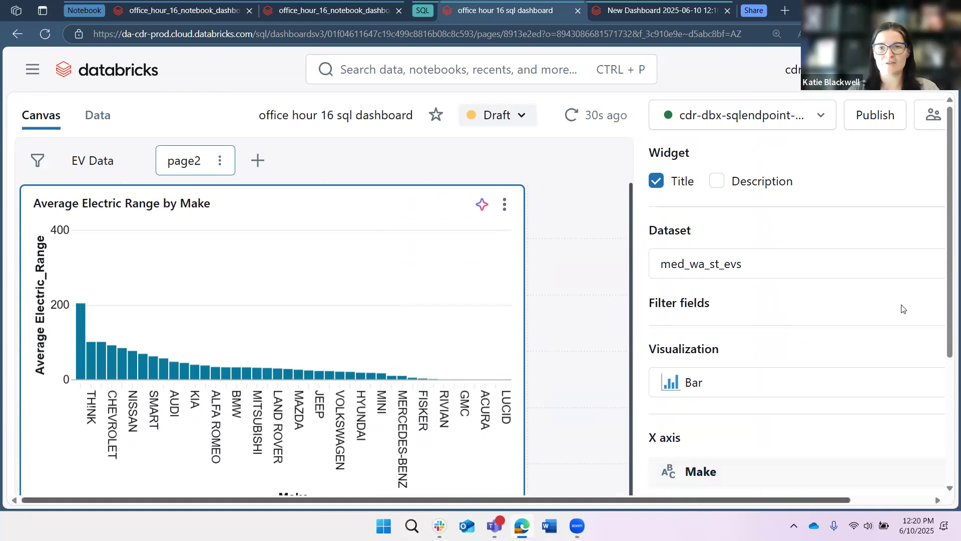
Add an Electric_Range filter field to the chart that excludes the value 0.
scroll(731, 206, "right", 1)
left_click(676, 309)
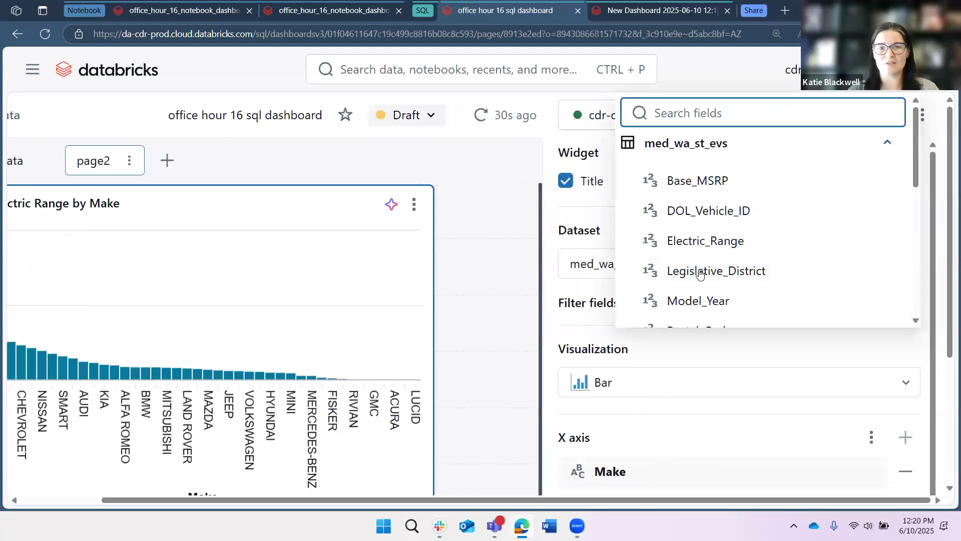
left_click(703, 245)
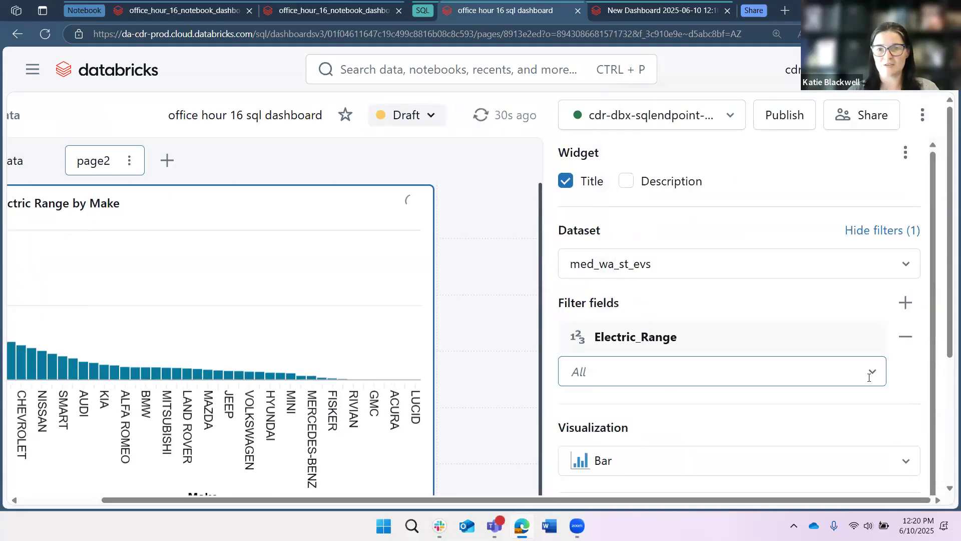
left_click(869, 370)
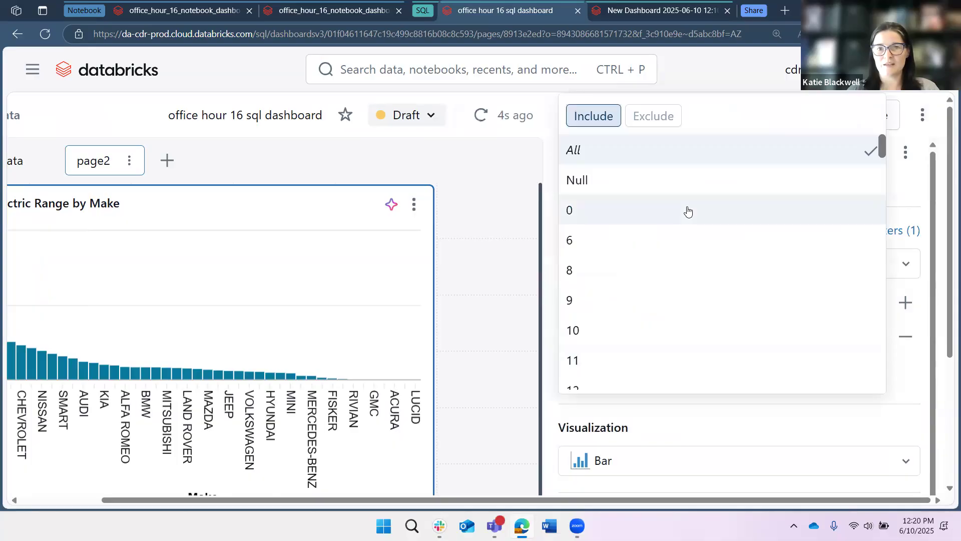
left_click(688, 212)
left_click(659, 117)
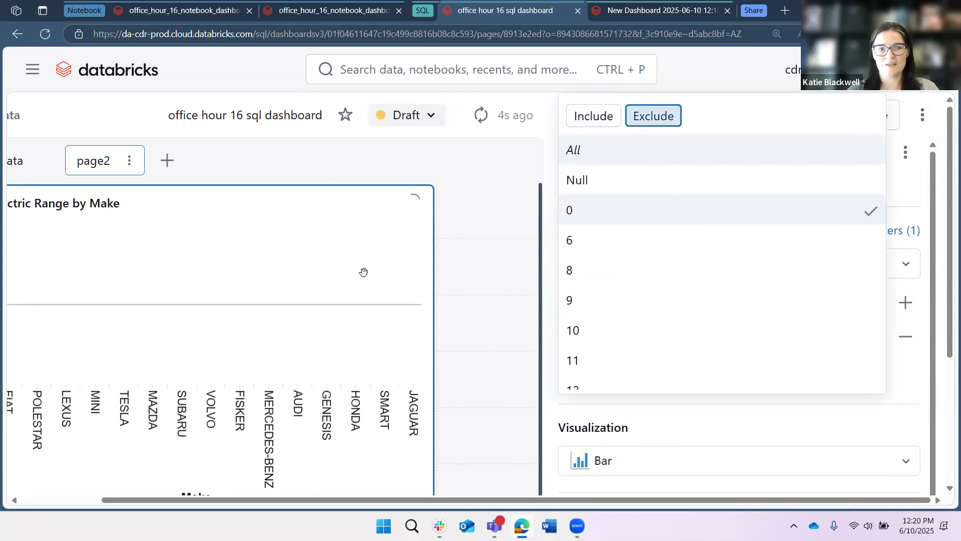
left_click(435, 285)
Widen the Average Electric Range by Make chart widget across the canvas.
scroll(128, 294, "left", 2)
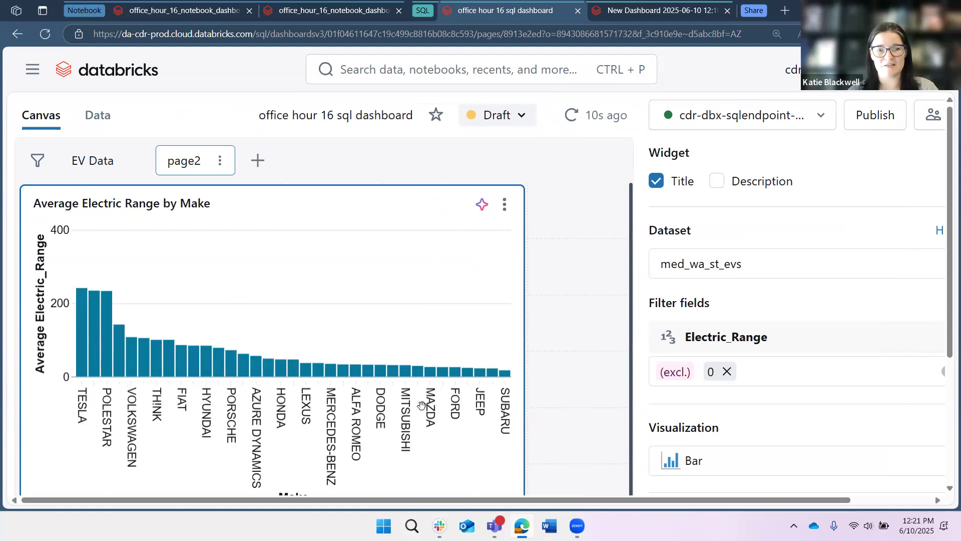
scroll(422, 405, "down", 1)
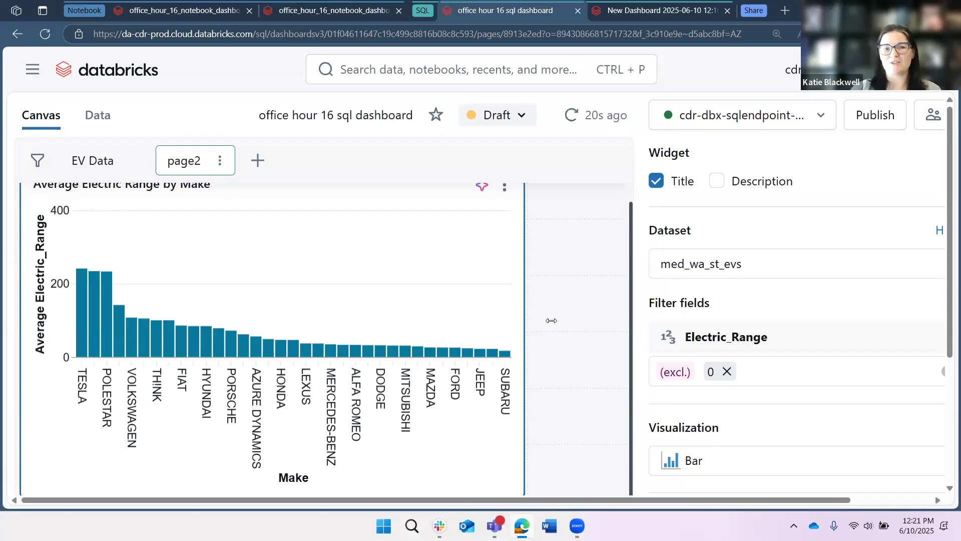
left_click(572, 352)
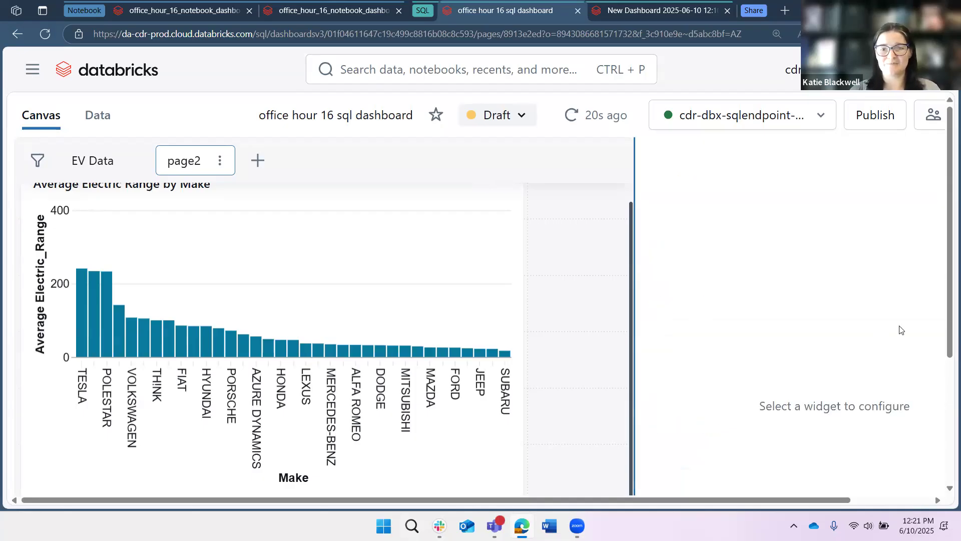
left_click_drag(634, 331, 901, 331)
scroll(345, 362, "down", 4)
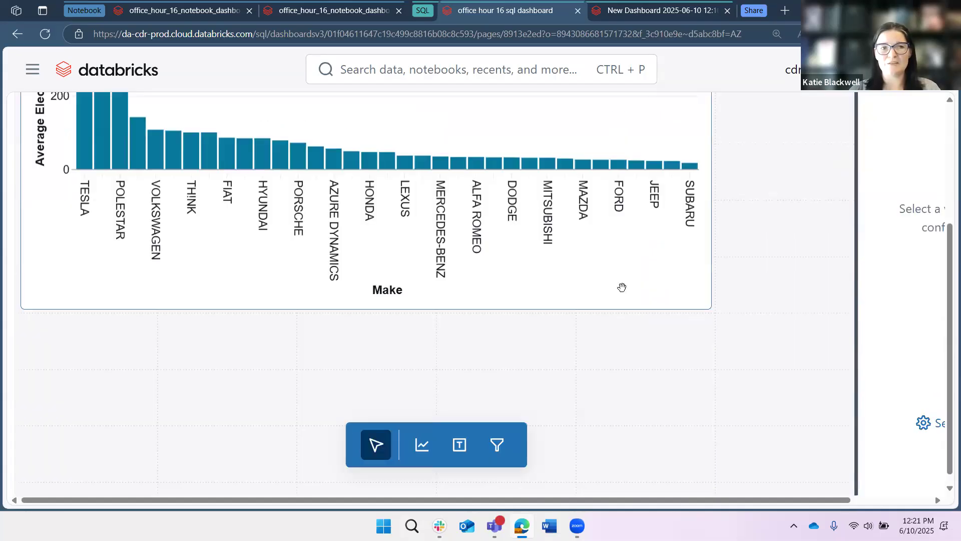
left_click(620, 285)
scroll(185, 425, "up", 1)
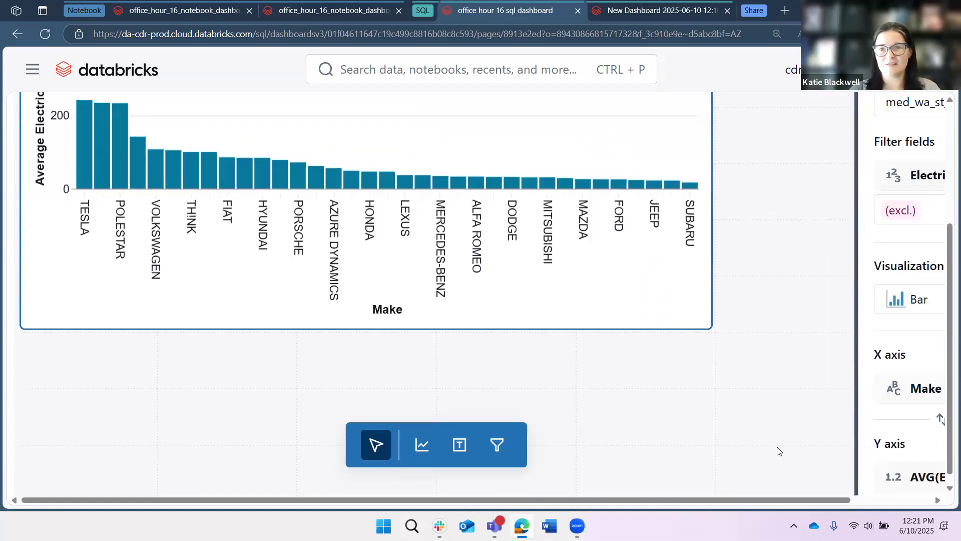
Review the Average Electric Range by Make chart's filter and axis settings in the configuration panel.
scroll(860, 457, "up", 3)
left_click_drag(860, 456, 580, 457)
scroll(848, 305, "down", 2)
scroll(848, 305, "down", 1)
scroll(780, 371, "down", 2)
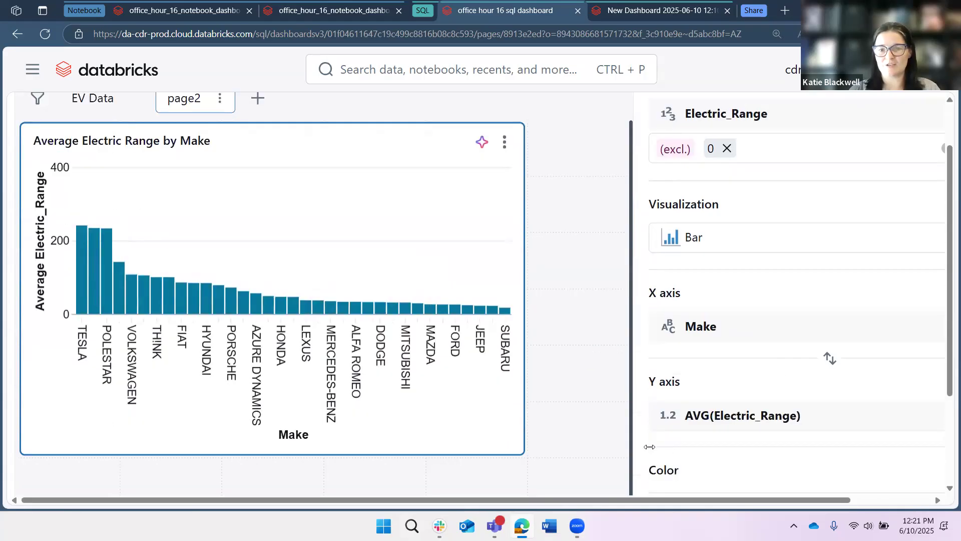
scroll(716, 445, "down", 1)
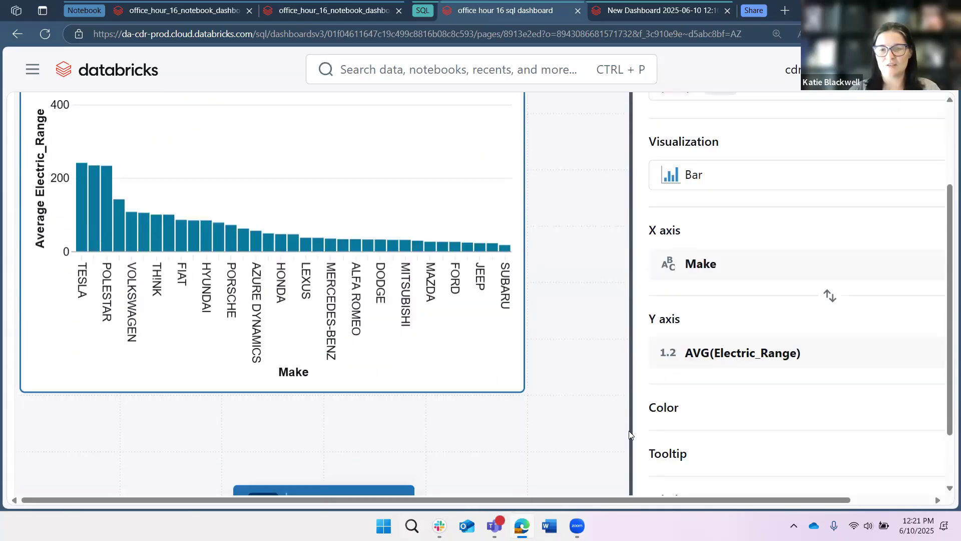
left_click_drag(632, 430, 948, 434)
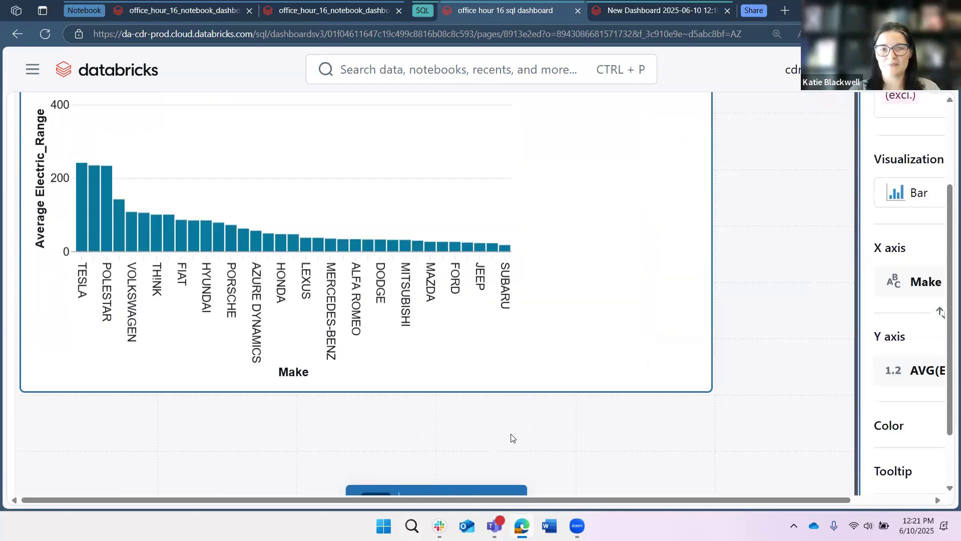
scroll(683, 485, "down", 1)
scroll(683, 482, "down", 1)
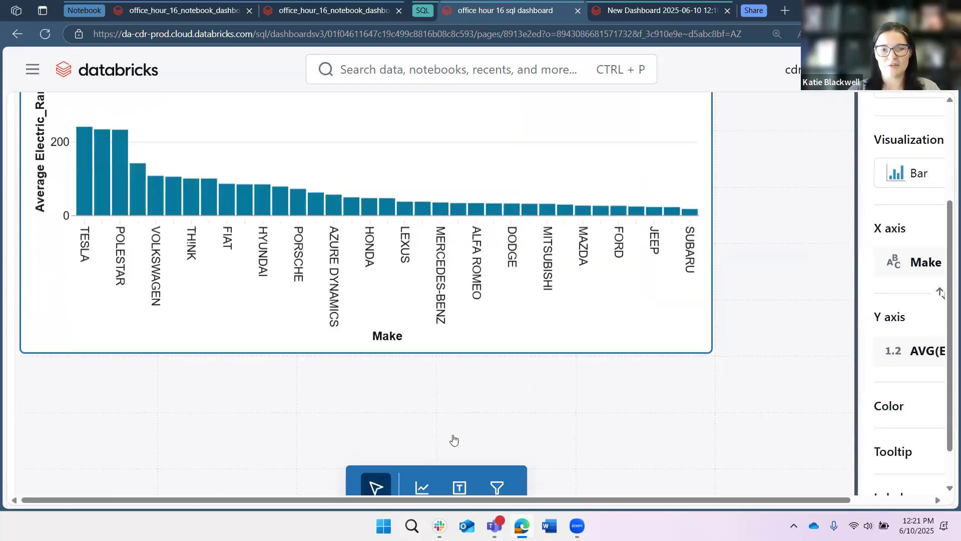
Place a new text widget spanning the canvas above the Average Electric Range by Make chart.
left_click(460, 487)
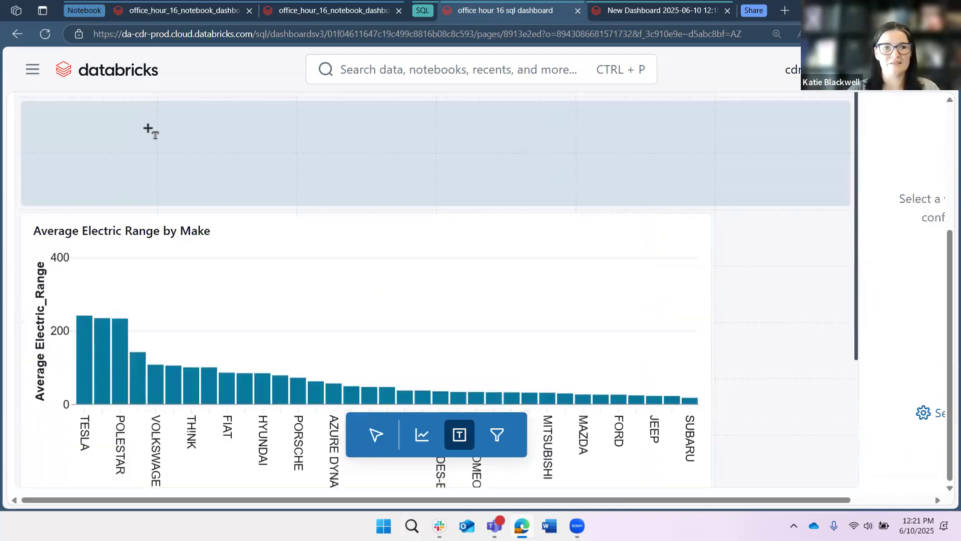
scroll(151, 149, "up", 1)
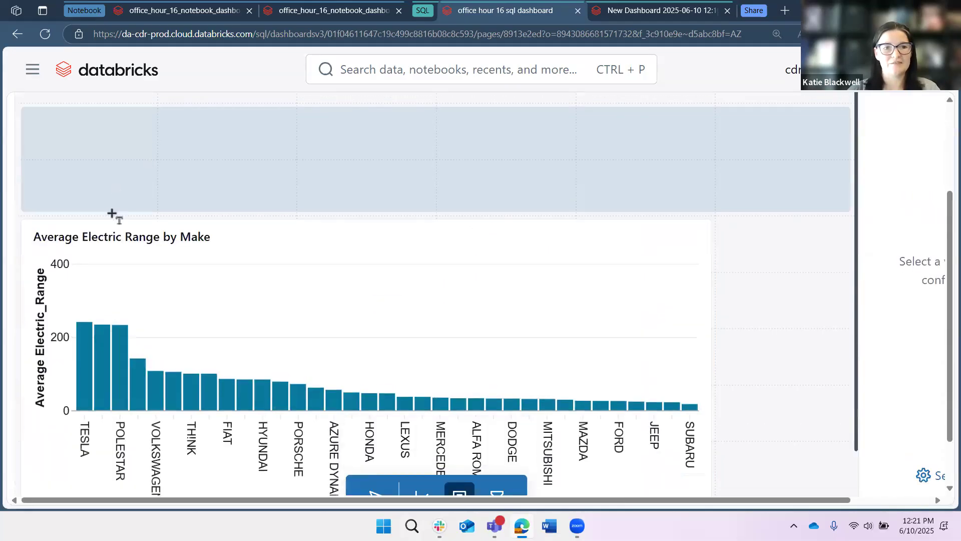
left_click(107, 207)
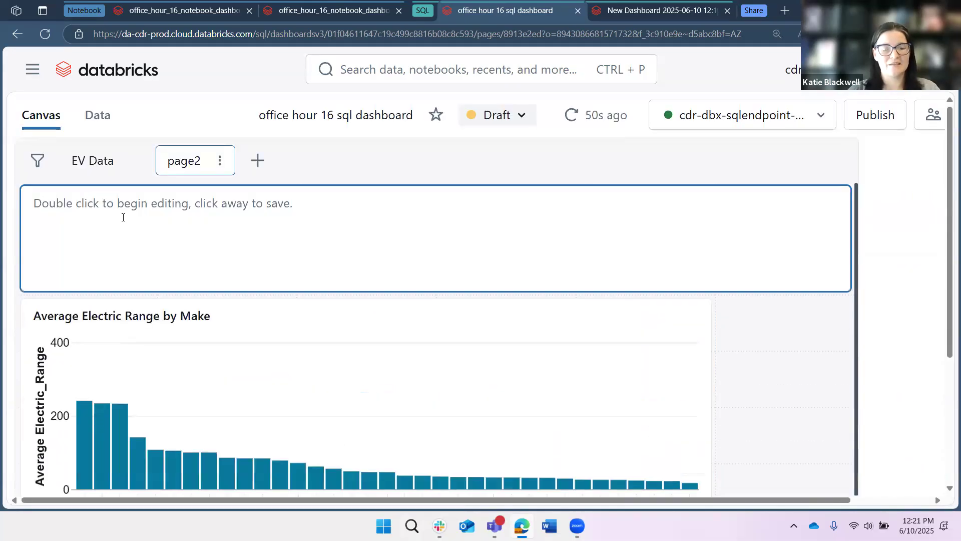
Write markdown in the text widget: '# A title here', '## a subtitle here' and 'Data source: Washington State EVs Snapshot 2024'.
double_click(186, 244)
type("# A ti")
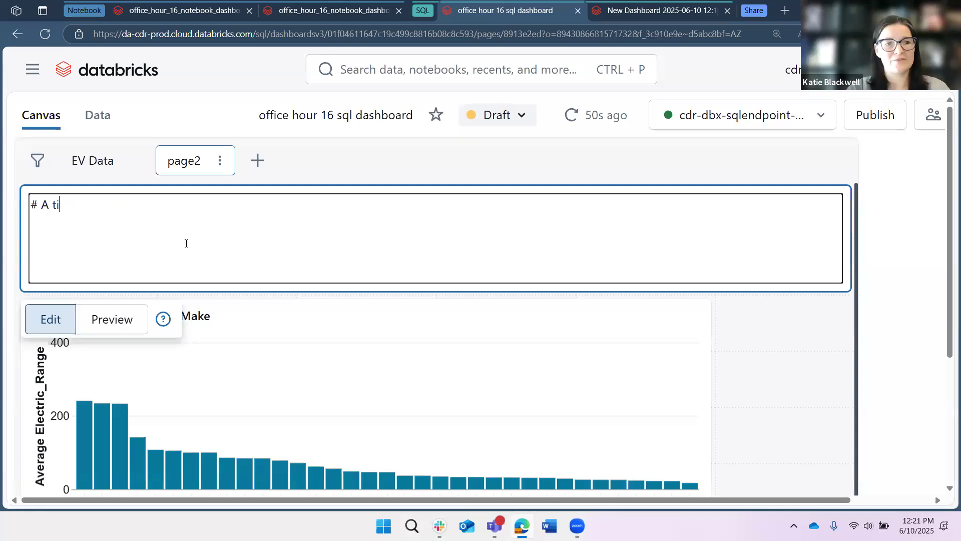
type("tle here")
key("Return")
type("## a subtitle here")
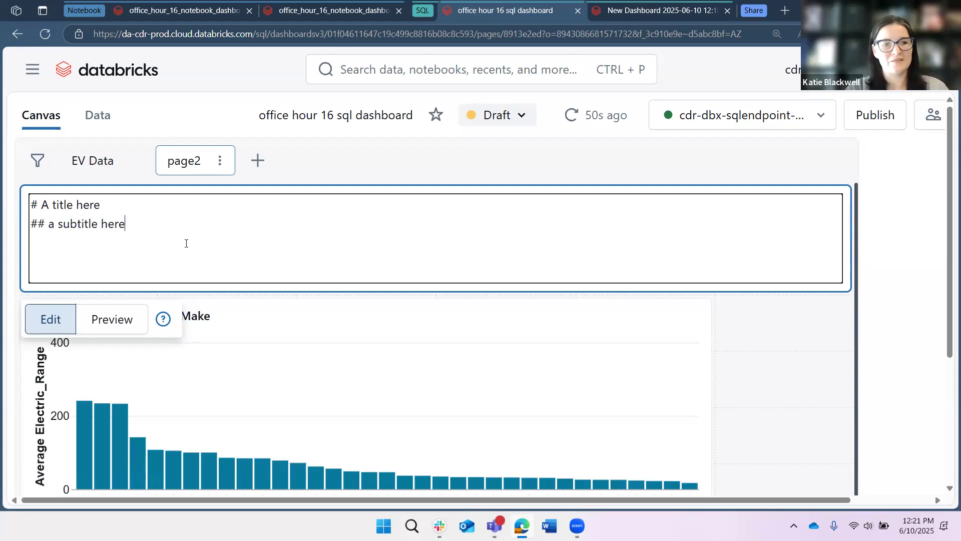
key("Return")
type("D")
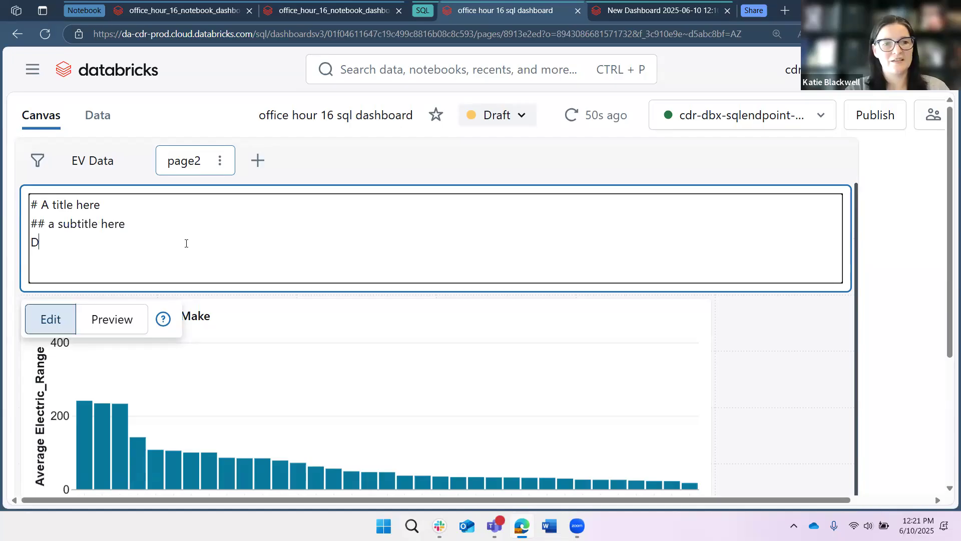
type("ata source:")
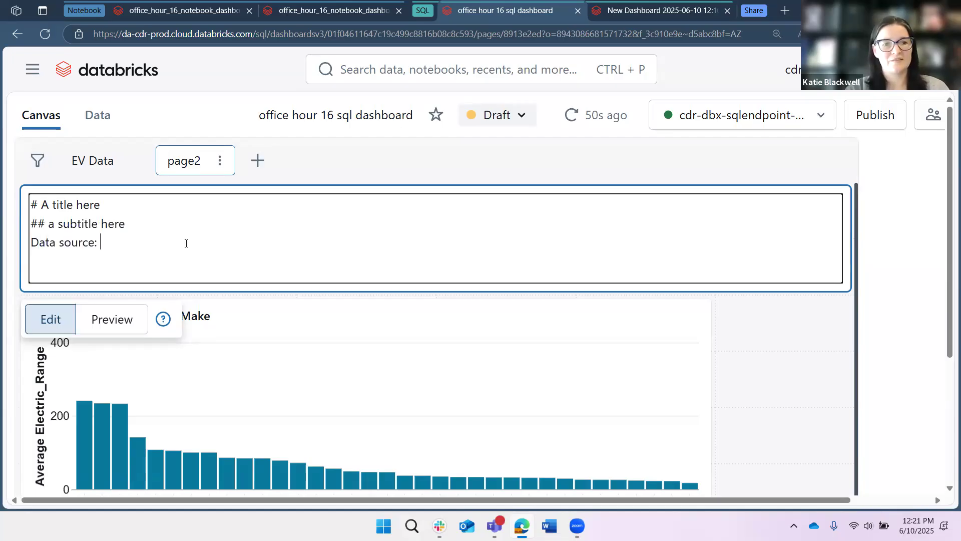
type(" M")
key("BackSpace")
type("Washington State EVs Sna")
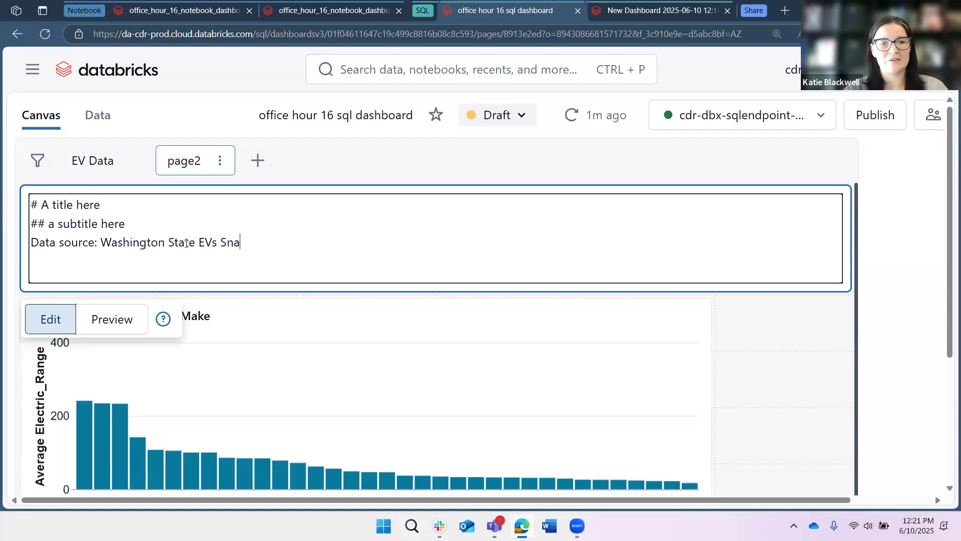
type("pshot 2024")
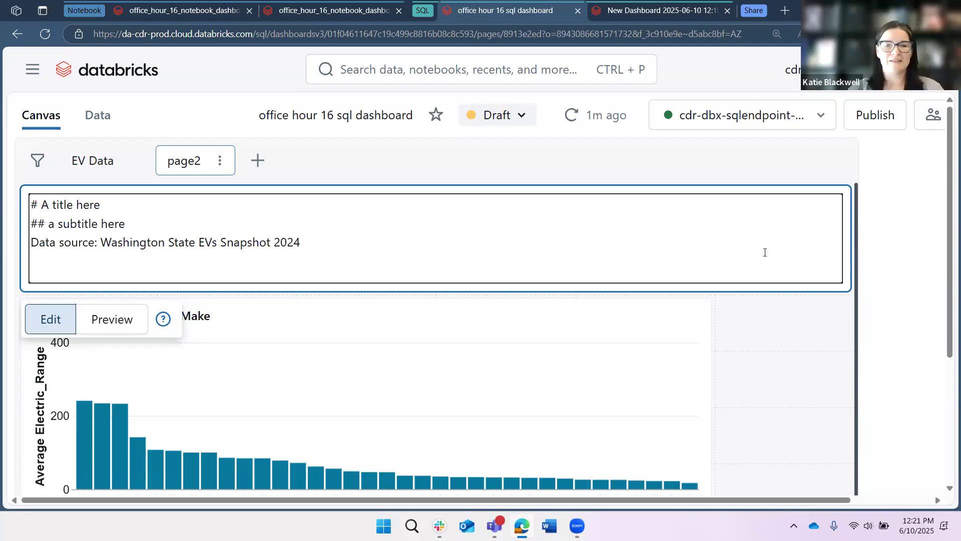
left_click(108, 174)
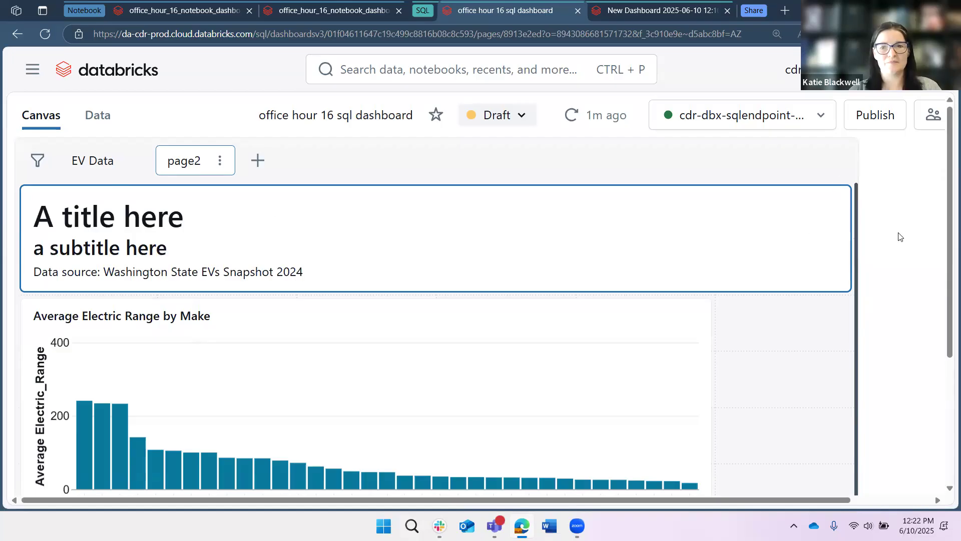
Add a new visualization widget on the canvas below the Average Electric Range by Make chart.
scroll(900, 236, "down", 1)
scroll(889, 232, "down", 3)
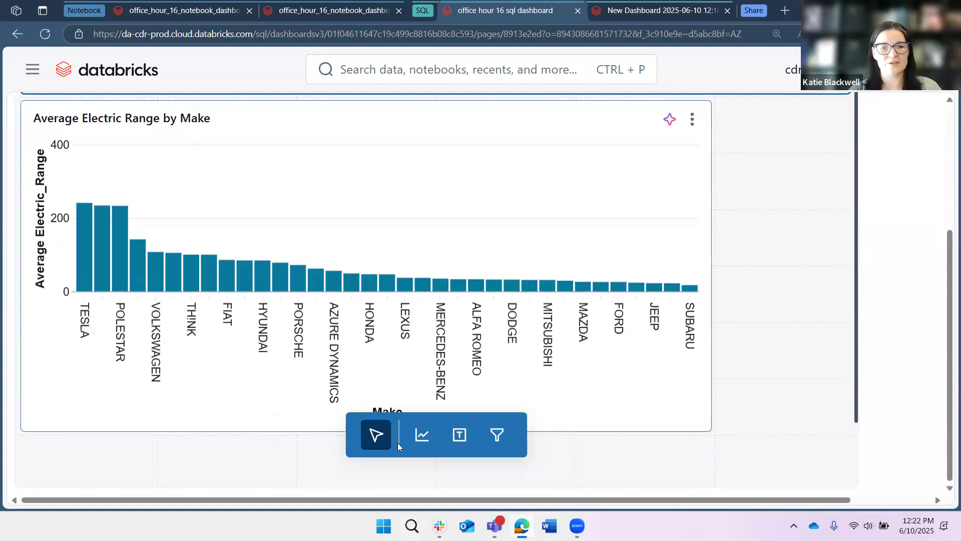
left_click(433, 443)
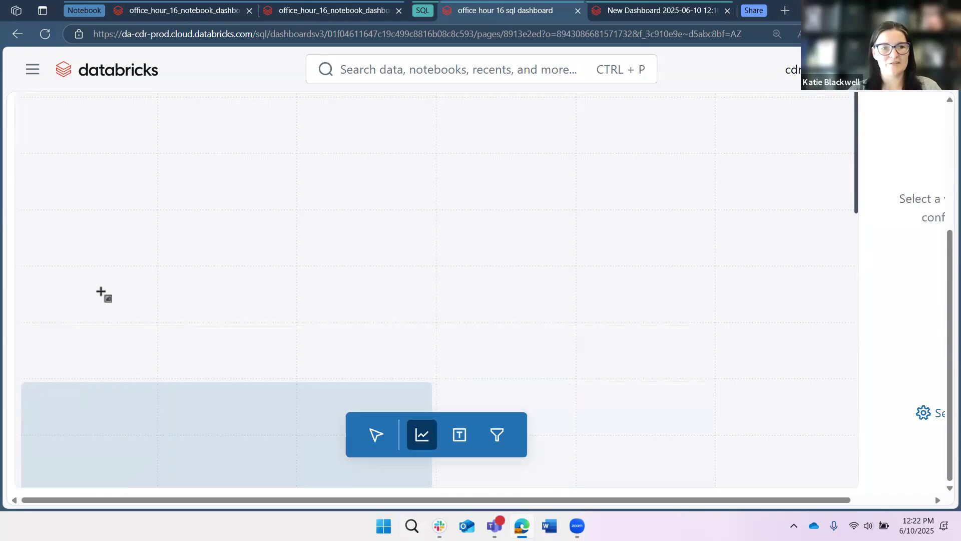
scroll(105, 301, "up", 3)
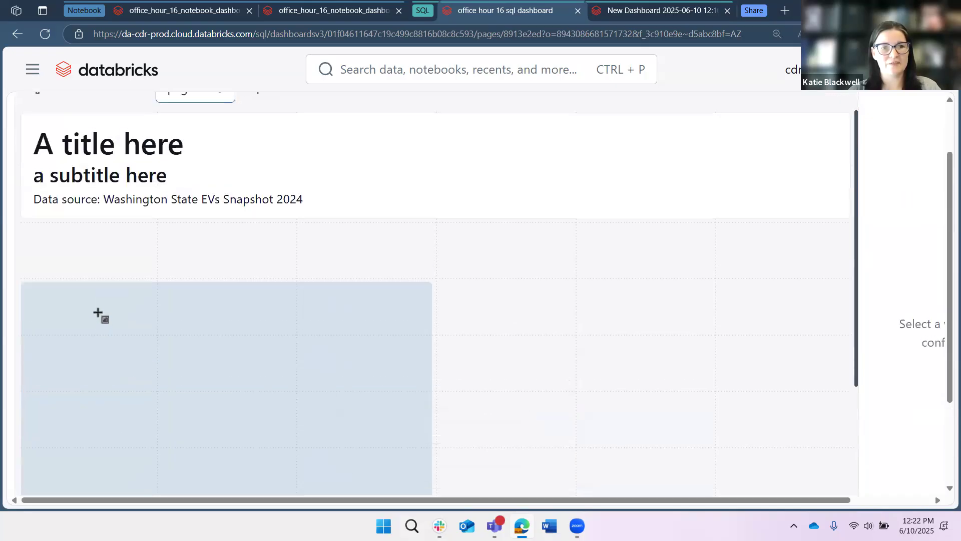
scroll(121, 371, "up", 2)
scroll(115, 350, "down", 2)
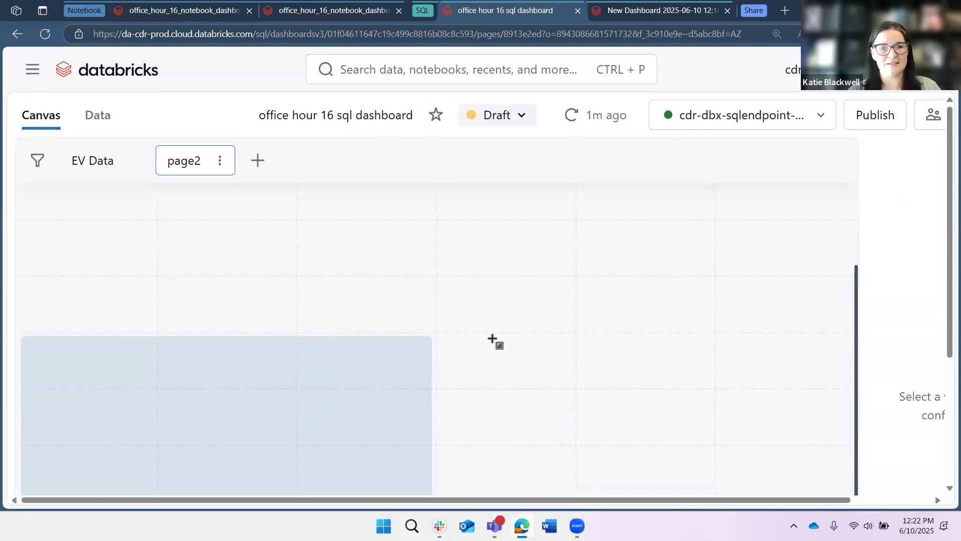
scroll(85, 303, "up", 1)
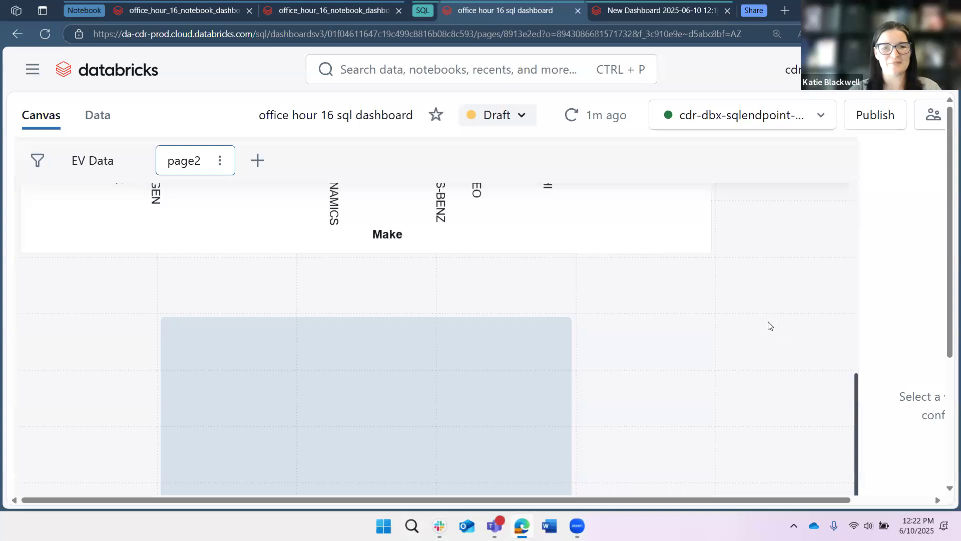
scroll(607, 303, "up", 3)
left_click(525, 300)
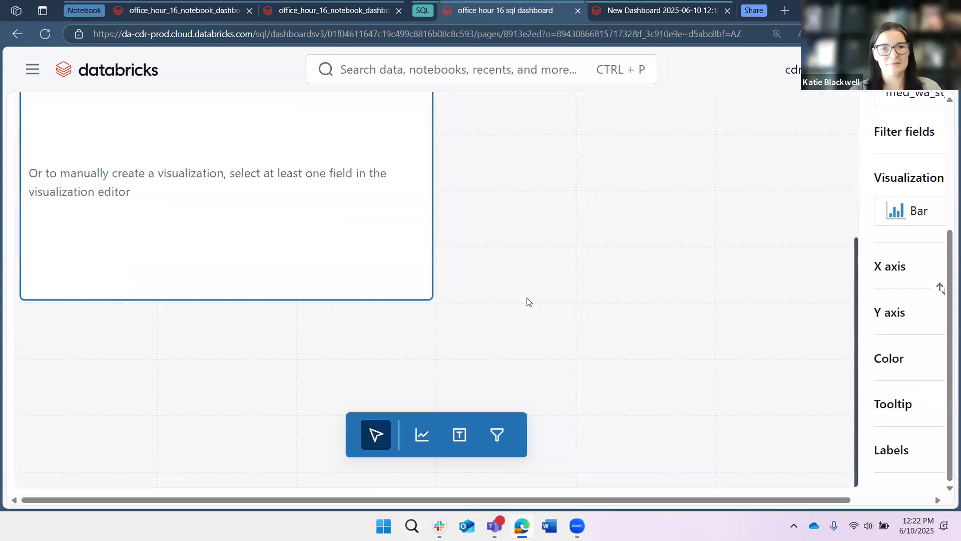
Examine the avg msrp by state and avg electric range by state dataset queries, including the state exclusion clause, and their results.
key("ctrl+minus")
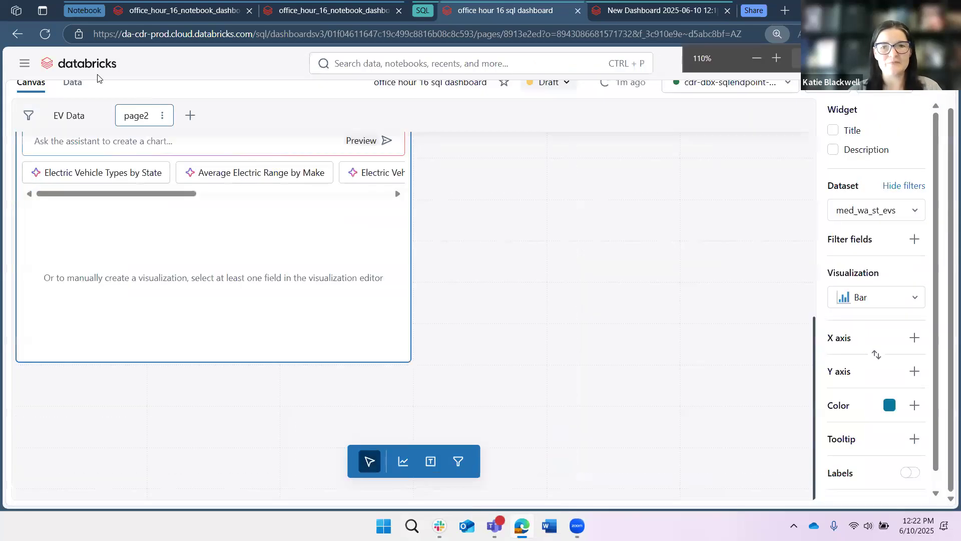
key("ctrl+minus")
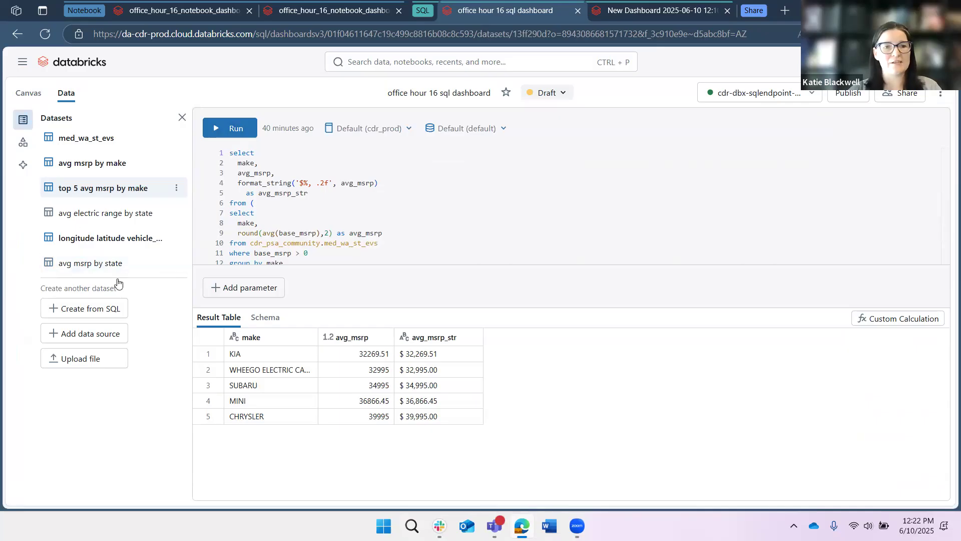
left_click(118, 263)
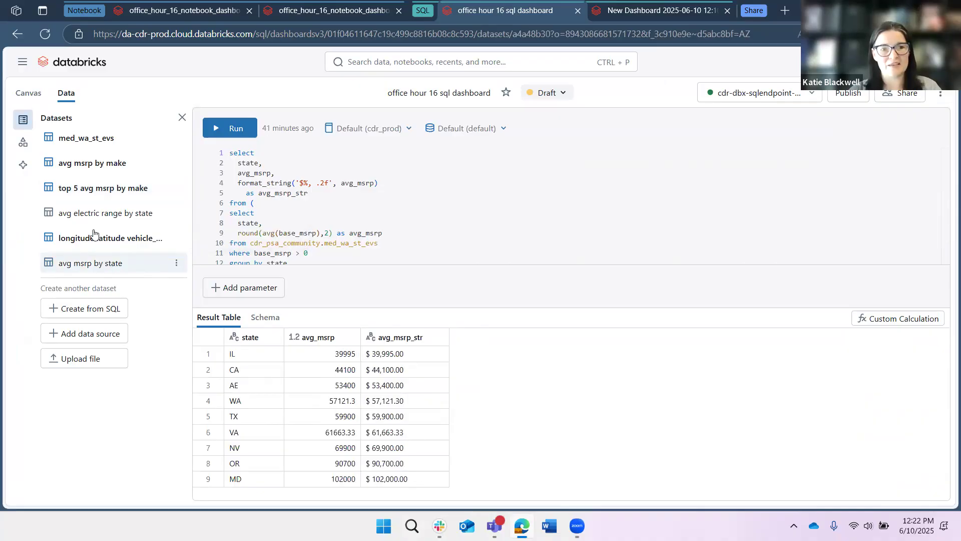
left_click(86, 212)
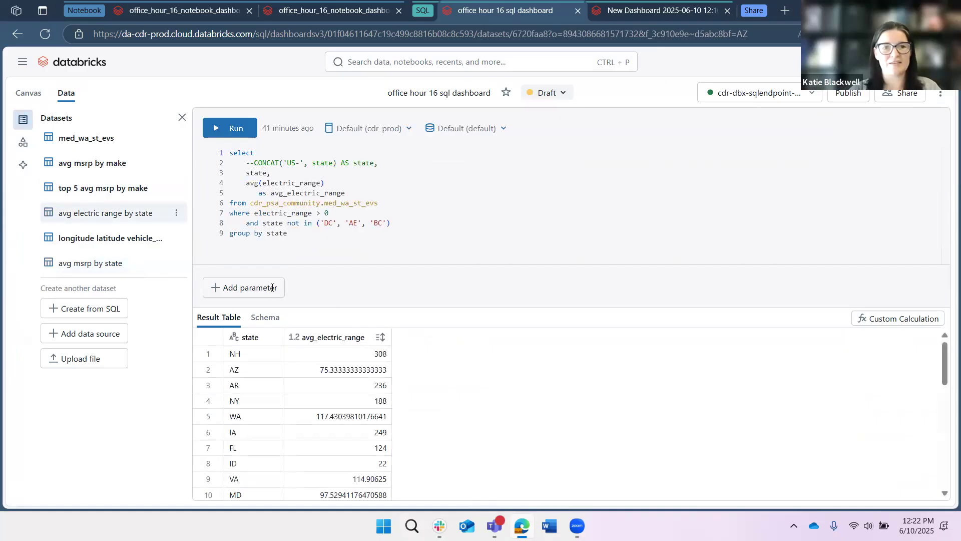
left_click_drag(246, 222, 399, 222)
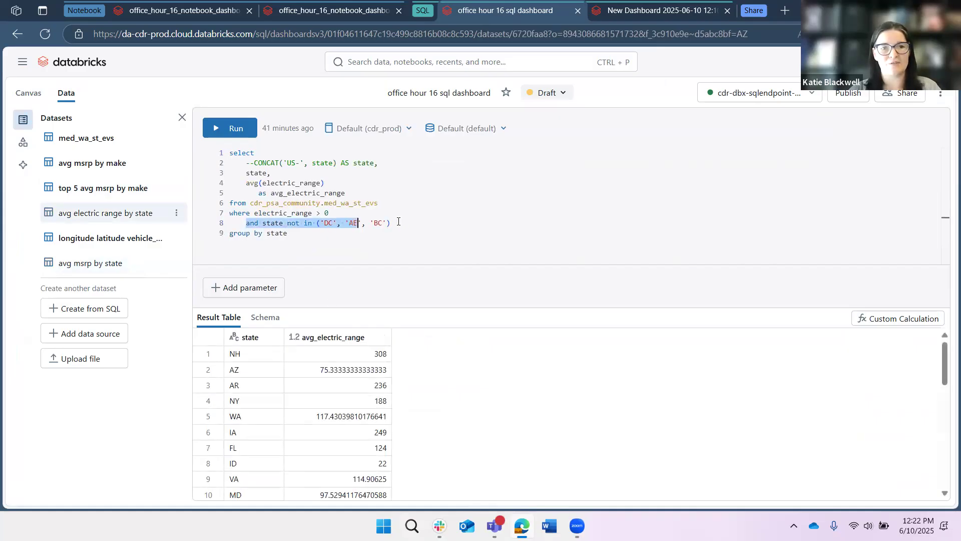
key("shift+End")
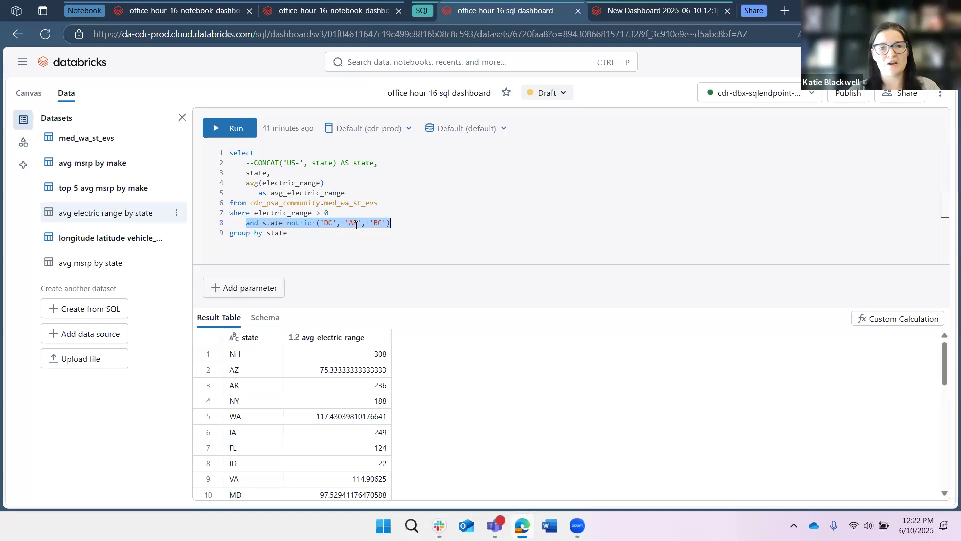
left_click(361, 225)
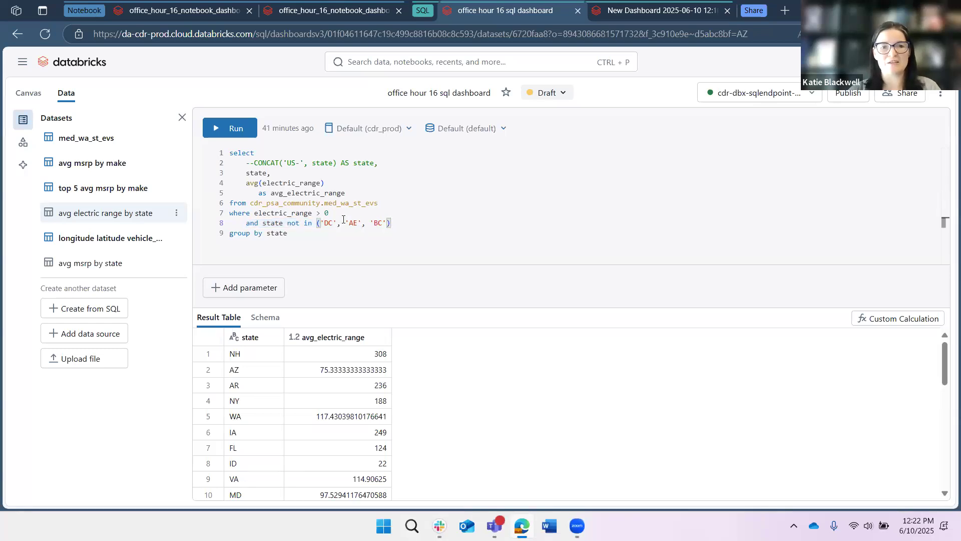
left_click_drag(345, 223, 358, 223)
left_click(363, 225)
left_click_drag(387, 225, 370, 223)
left_click(473, 215)
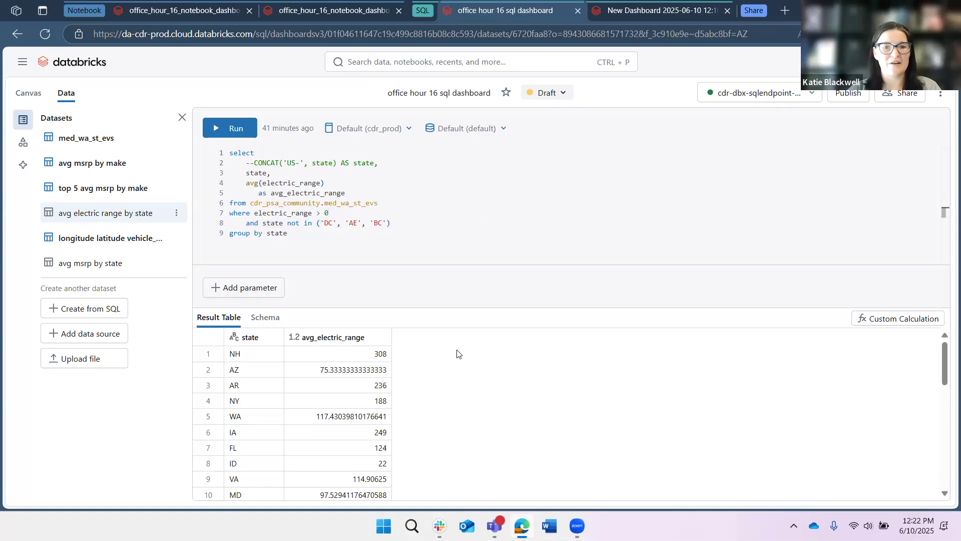
scroll(495, 379, "down", 3)
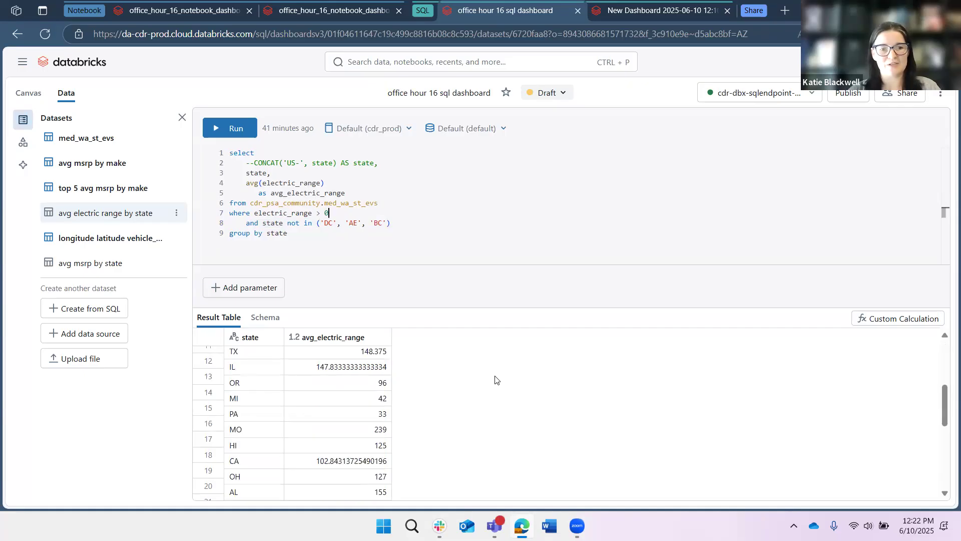
scroll(495, 379, "up", 3)
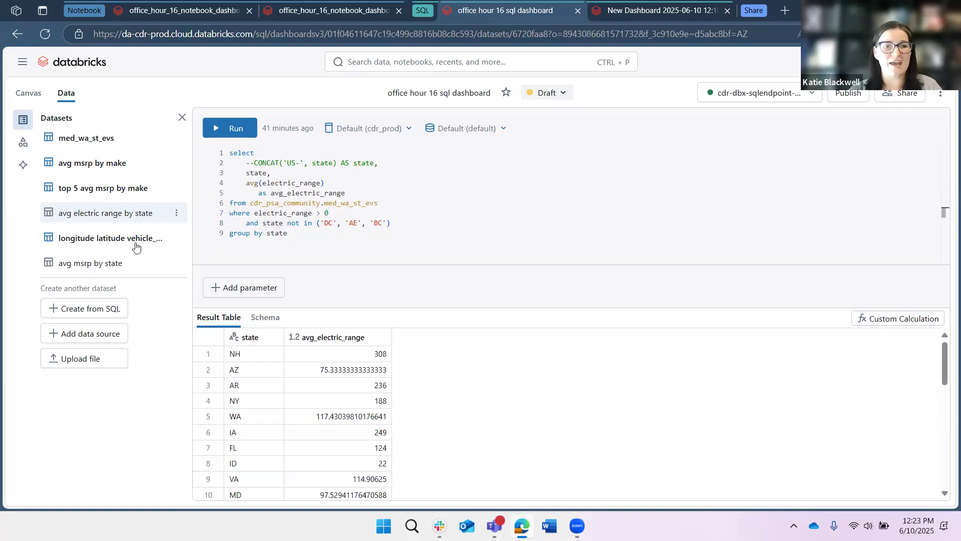
Return to the canvas, enable the new widget's title and description, and name its title 'Title here'.
left_click(31, 92)
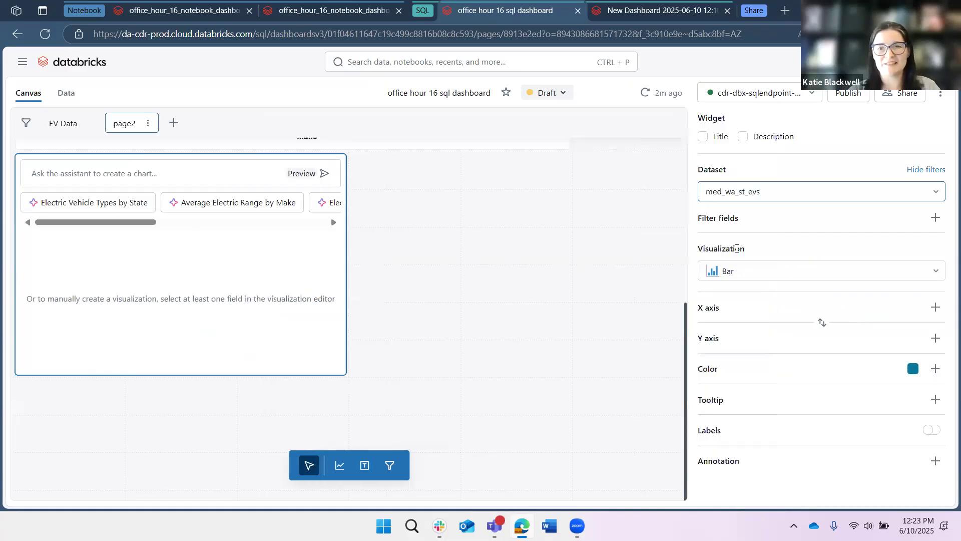
key("ctrl+plus")
key("ctrl+plus")
key("ctrl+plus")
key("ctrl+plus")
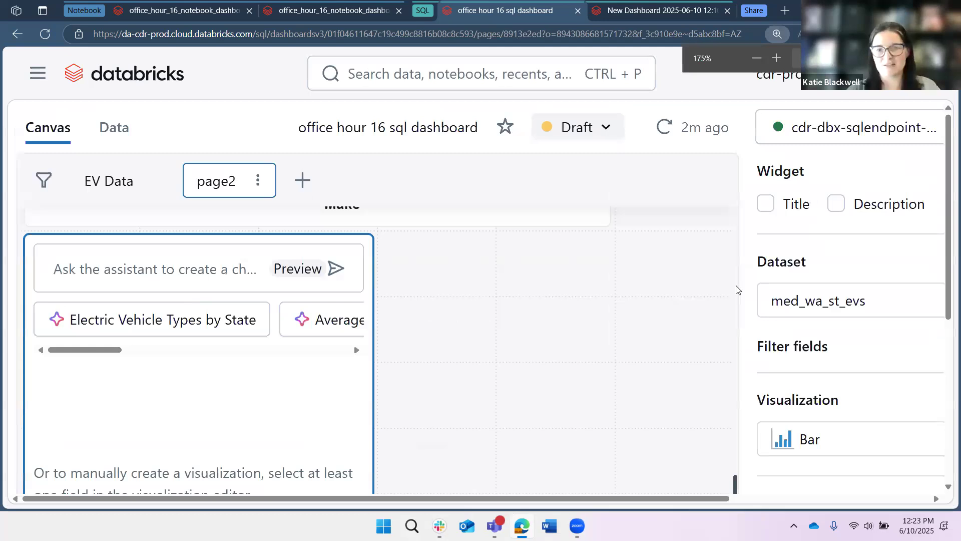
left_click_drag(741, 396, 641, 412)
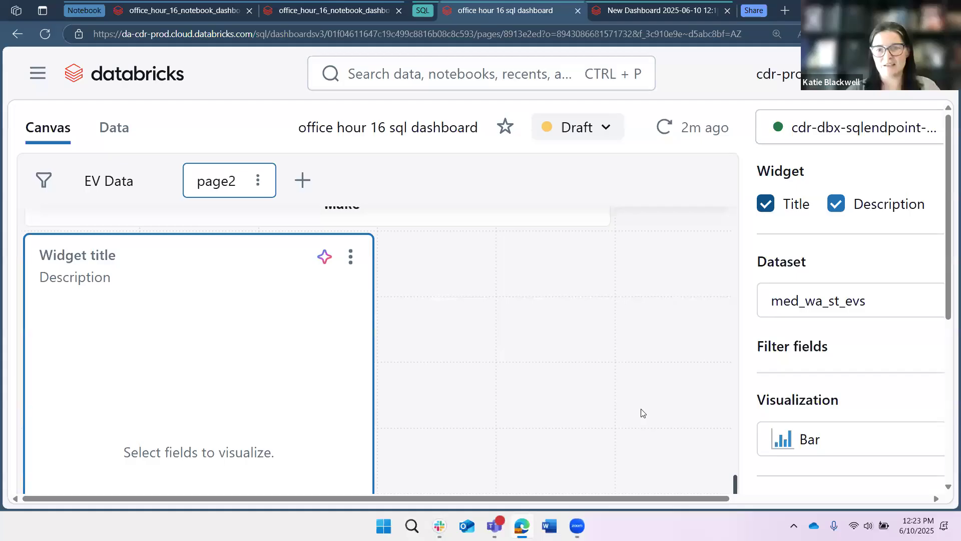
left_click(97, 255)
left_click(96, 255)
type("Title ")
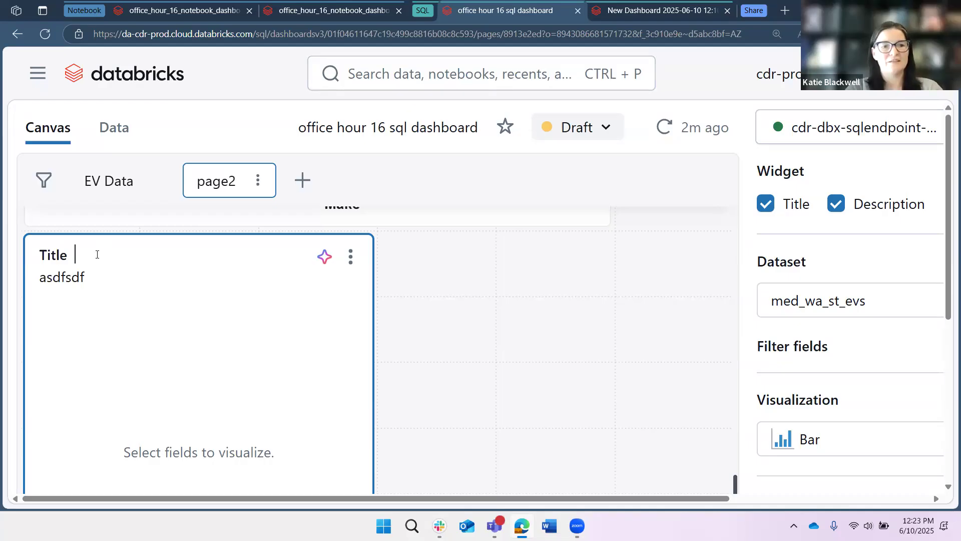
type("here")
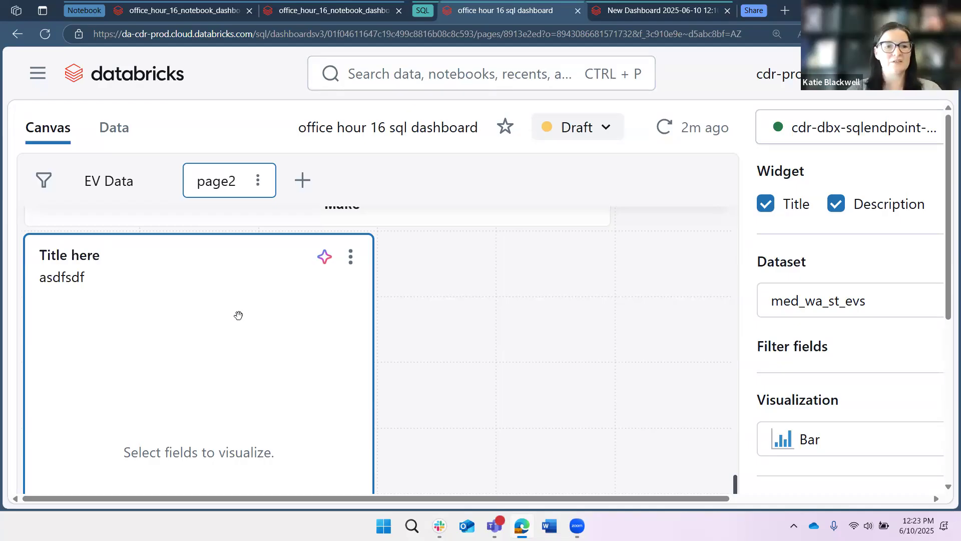
Switch the new widget's dataset to avg electric range by state and its visualization to Line.
left_click(851, 301)
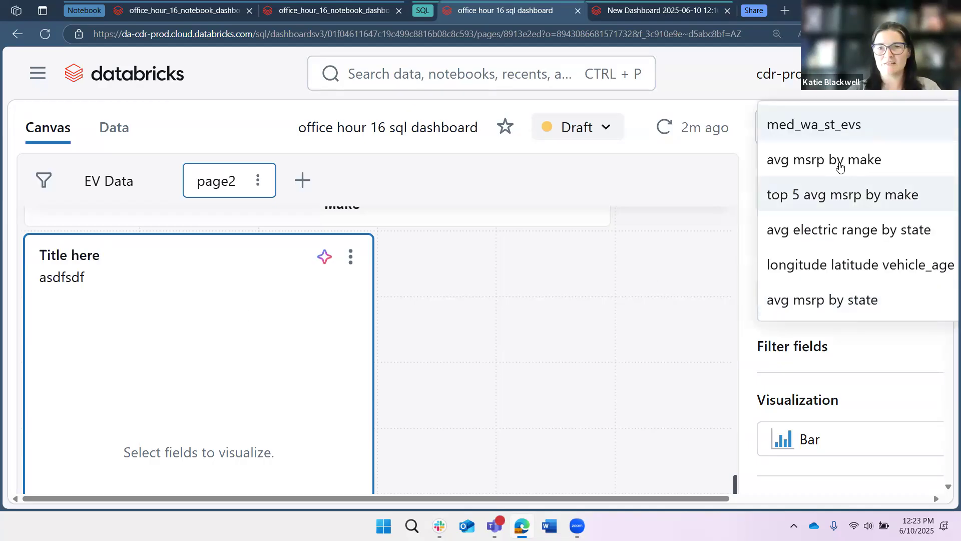
left_click(867, 241)
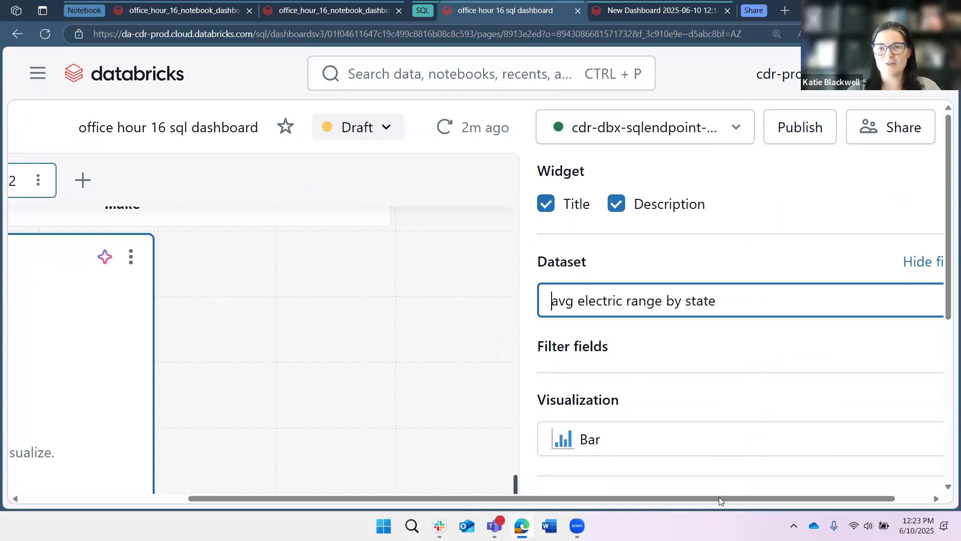
scroll(719, 498, "right", 1)
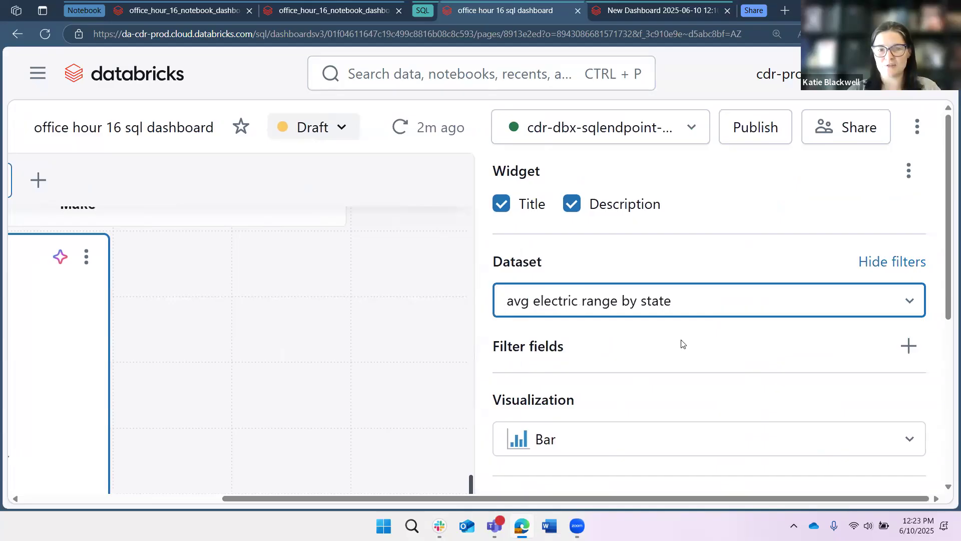
scroll(682, 344, "down", 3)
left_click(674, 306)
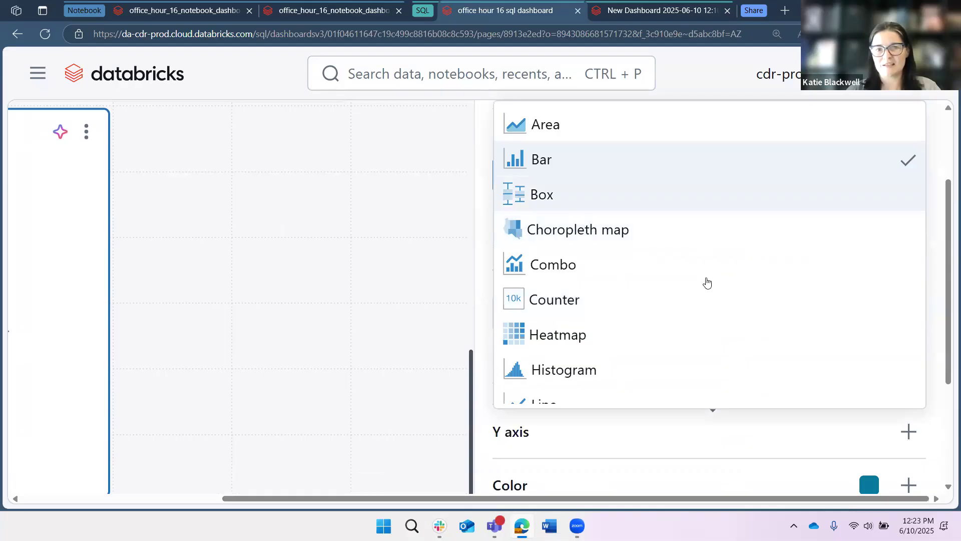
scroll(630, 330, "down", 1)
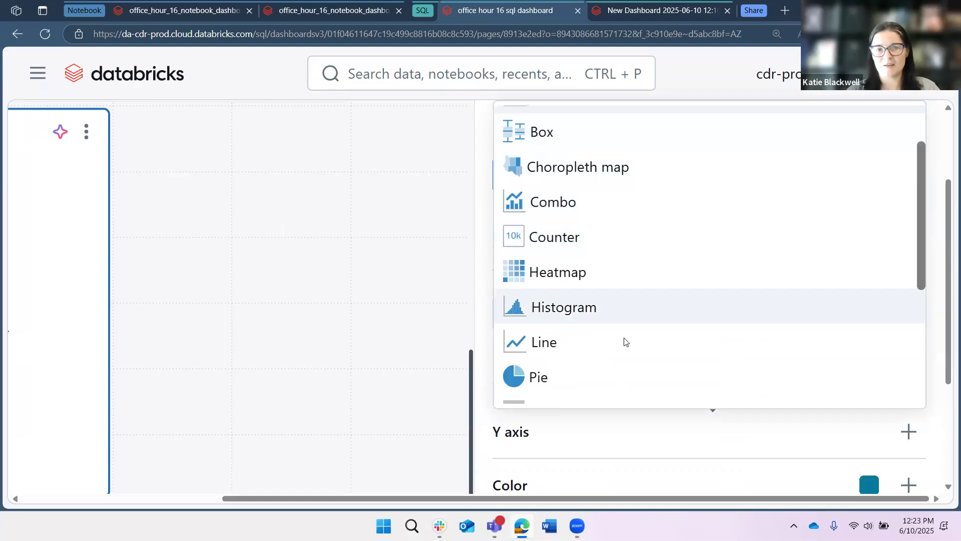
left_click(601, 341)
Put state on the X axis and avg_electric_range on the Y axis of the line chart.
left_click(895, 381)
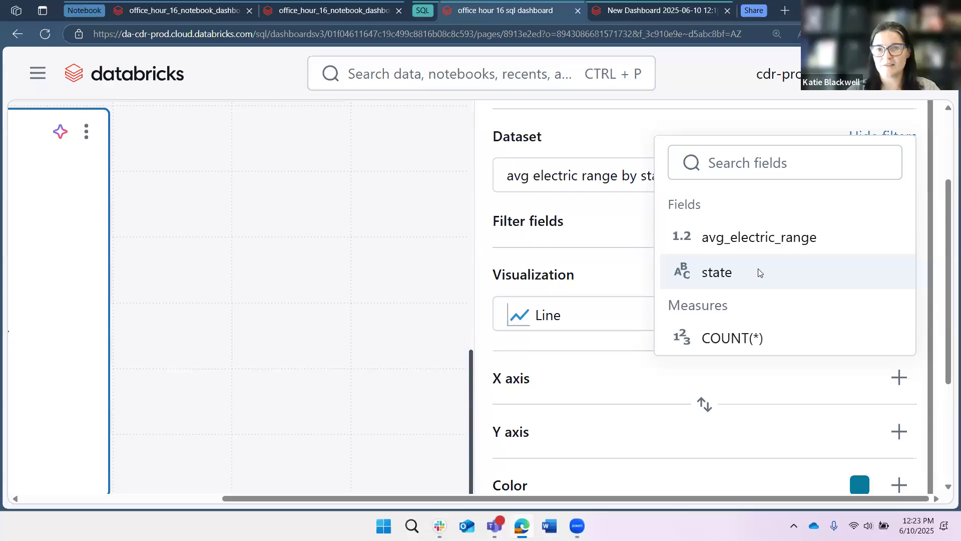
left_click(716, 272)
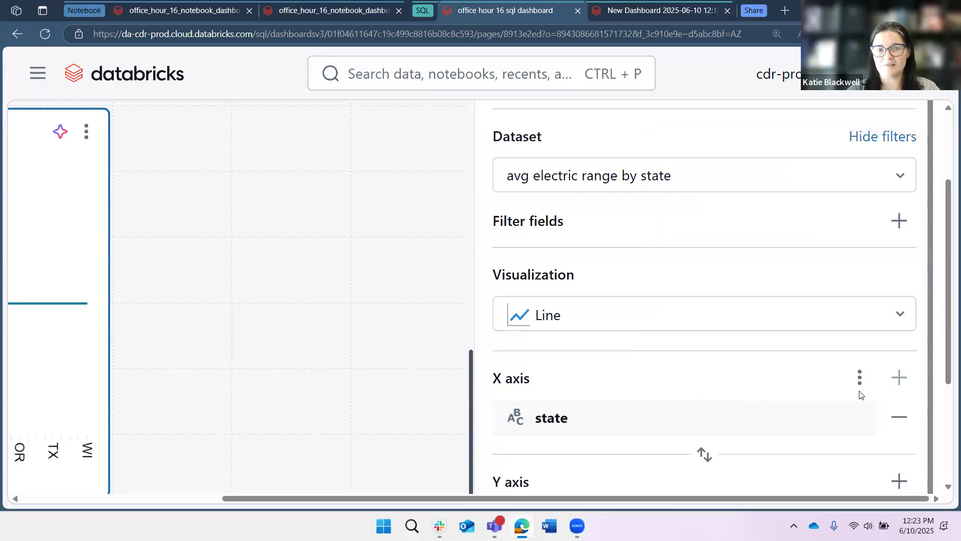
scroll(775, 263, "down", 2)
left_click(899, 381)
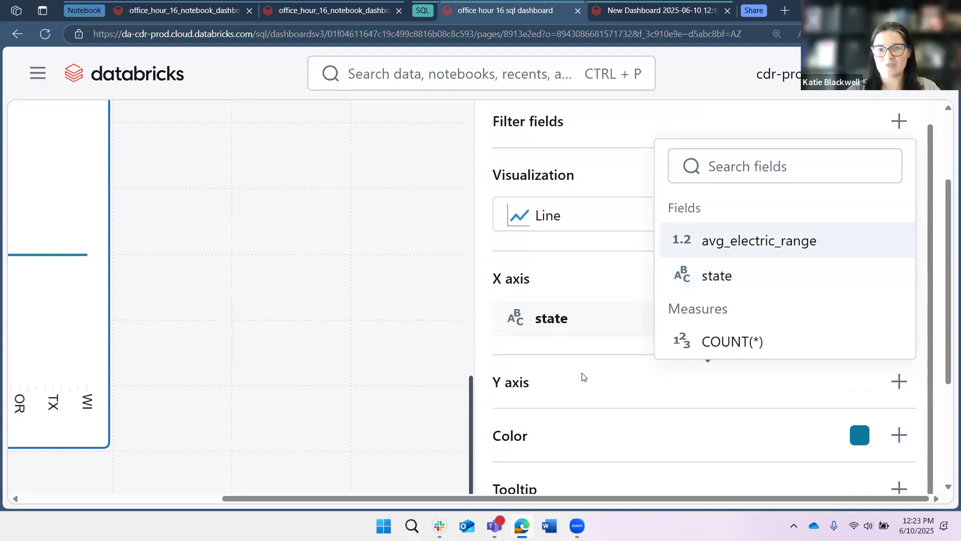
key("Return")
scroll(857, 466, "down", 1)
left_click(899, 436)
left_click(542, 442)
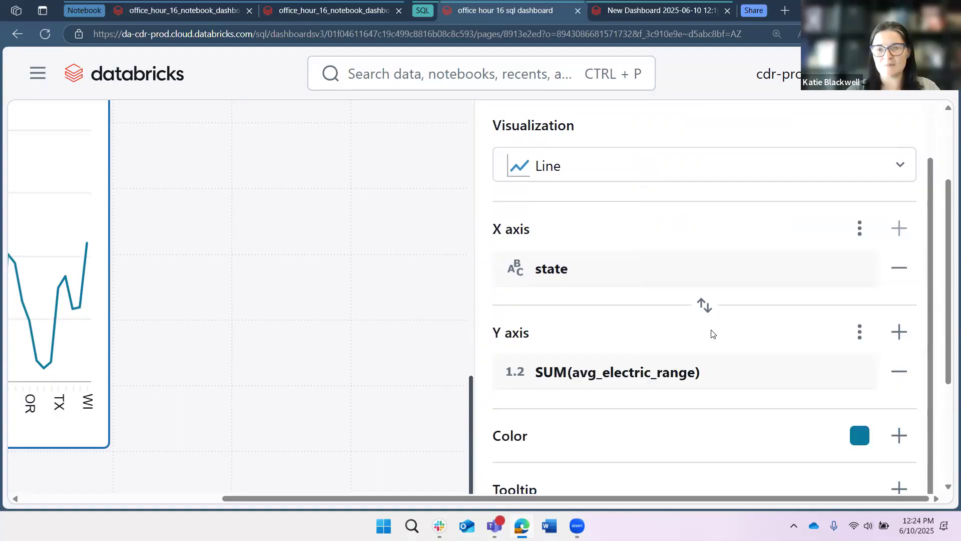
Change the line chart's colour to light blue.
left_click(859, 436)
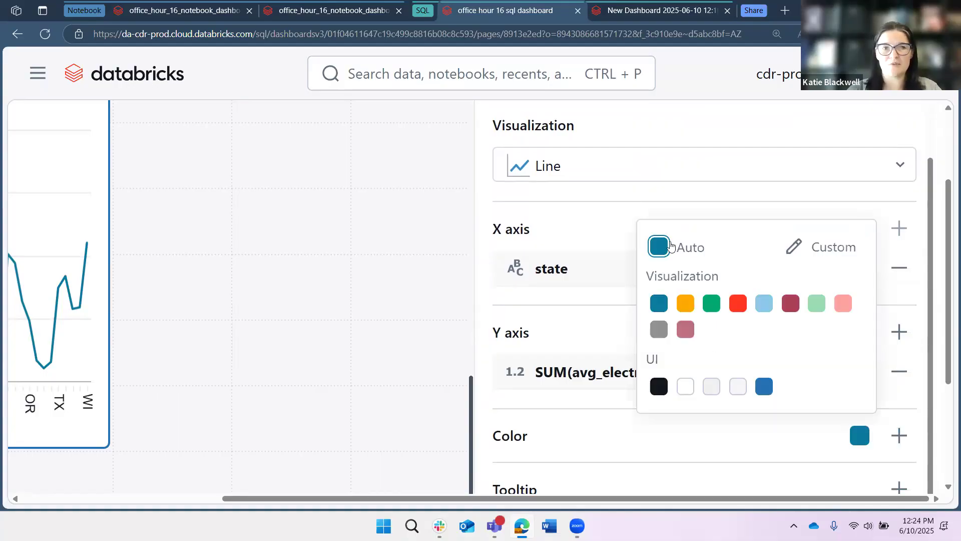
left_click(764, 308)
left_click(647, 429)
scroll(927, 312, "down", 4)
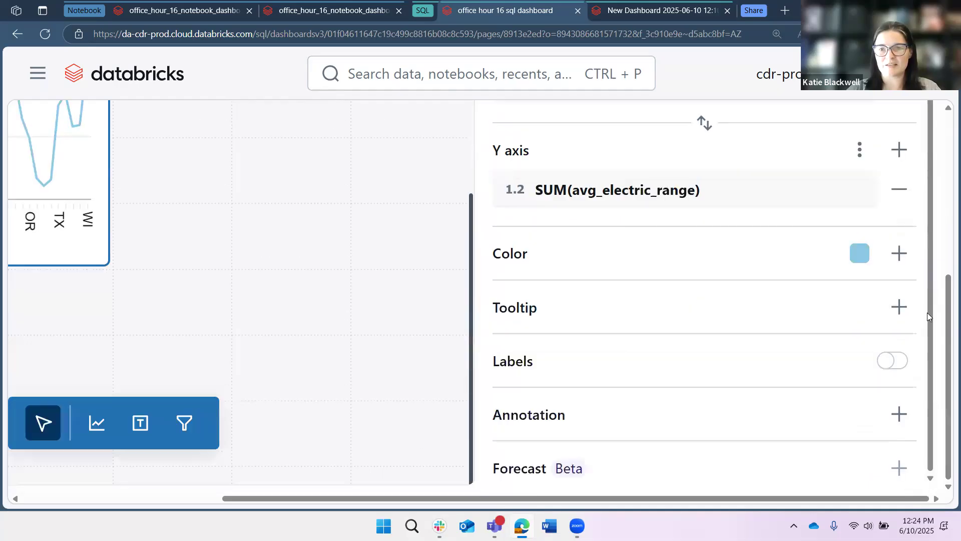
Add avg_electric_range as a tooltip field and remove it again.
left_click(901, 310)
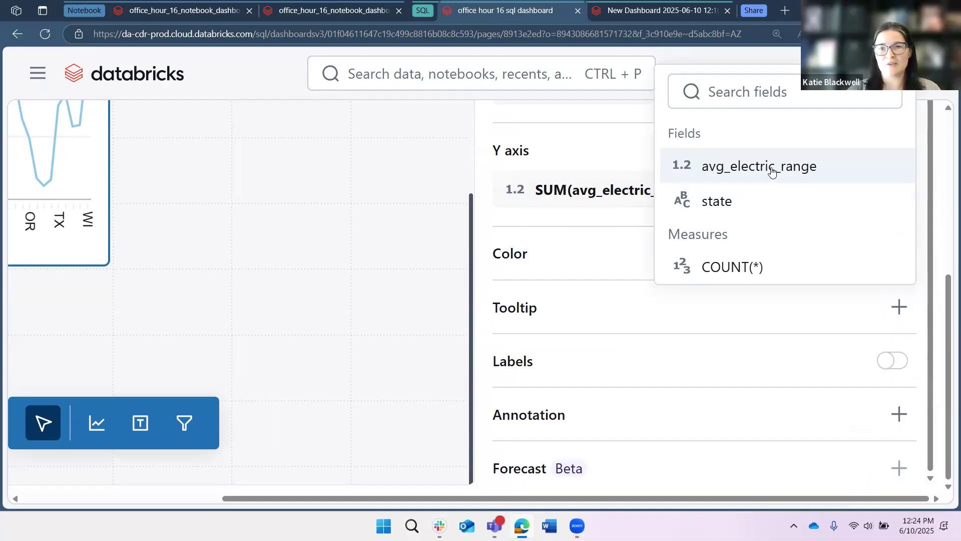
left_click(744, 166)
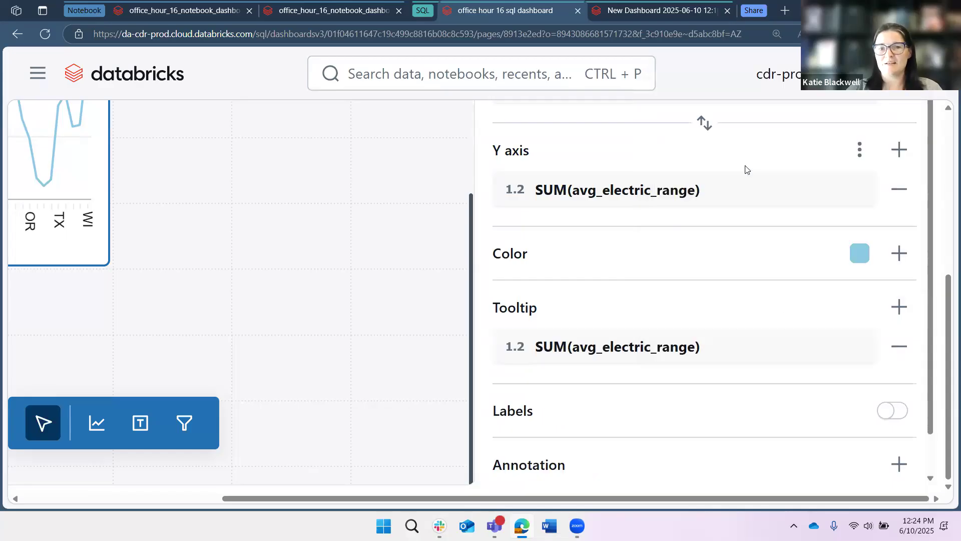
left_click(899, 346)
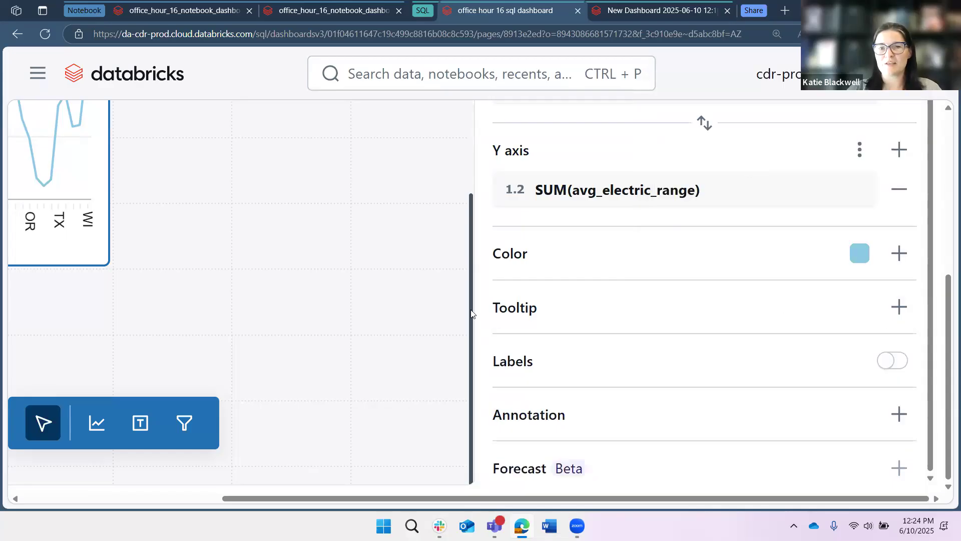
Toggle the data labels on and off and add a horizontal annotation line to the chart.
left_click(894, 370)
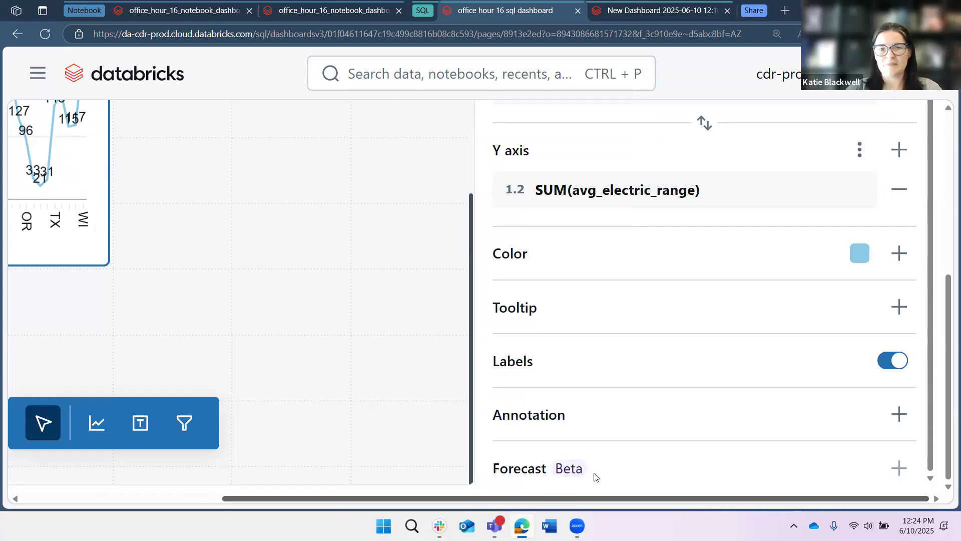
left_click(892, 361)
left_click(898, 414)
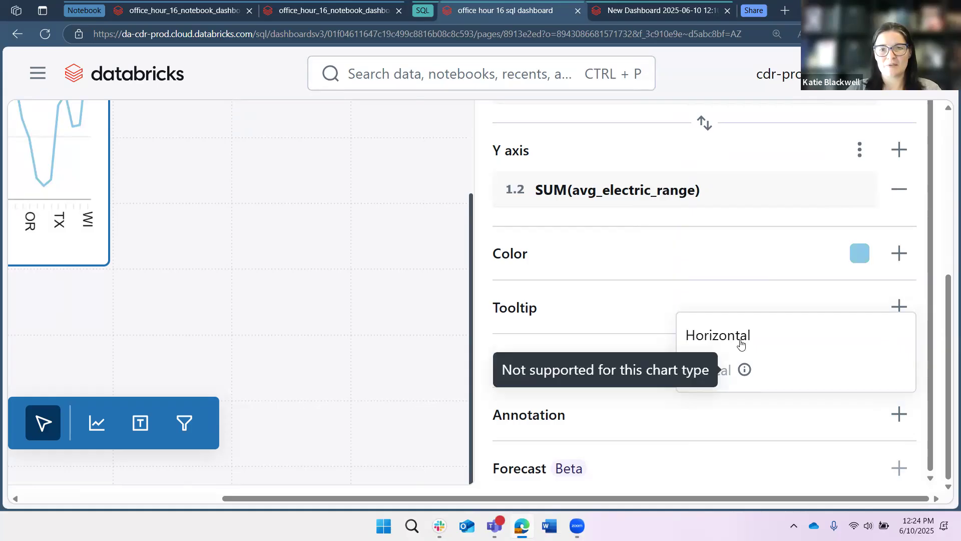
left_click(742, 345)
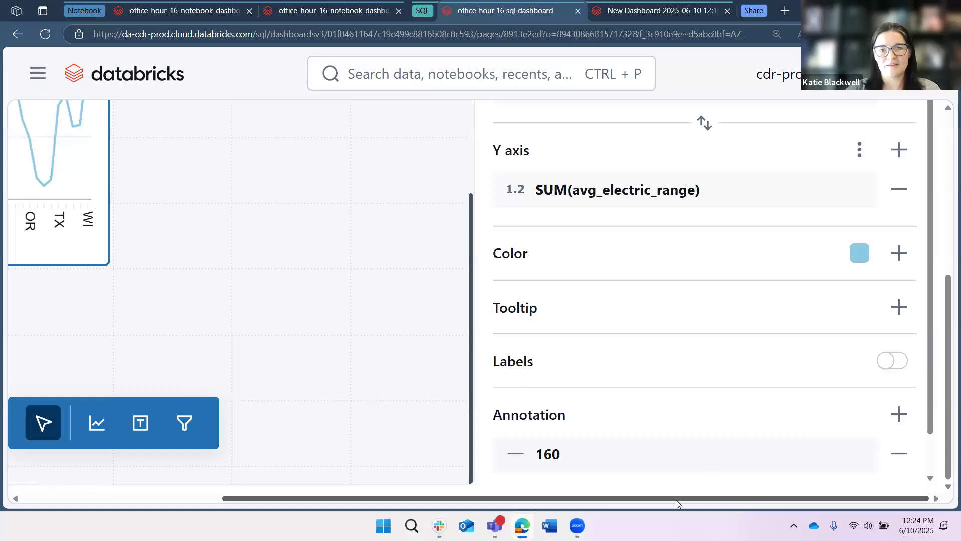
Set the horizontal annotation line's value to 100.
scroll(675, 499, "left", 5)
scroll(383, 280, "down", 5)
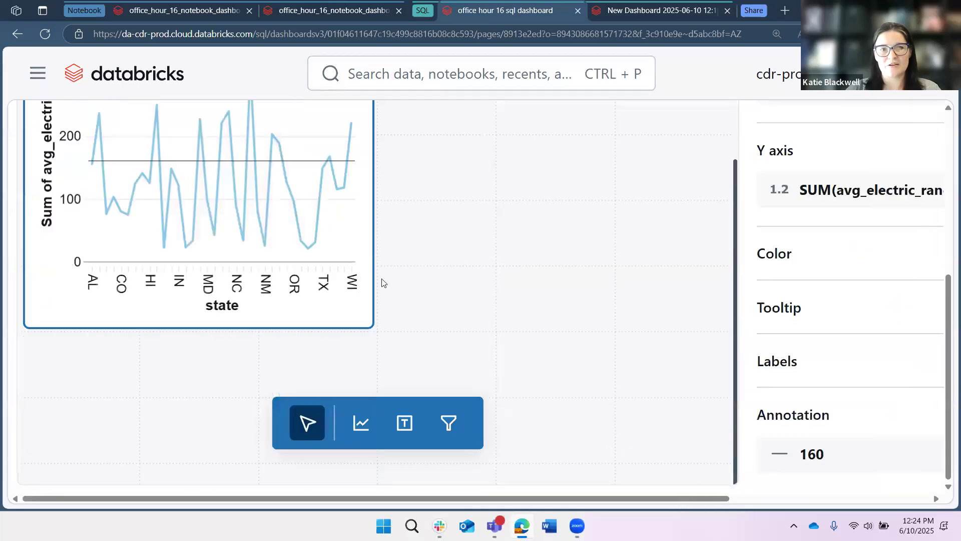
scroll(289, 161, "right", 1)
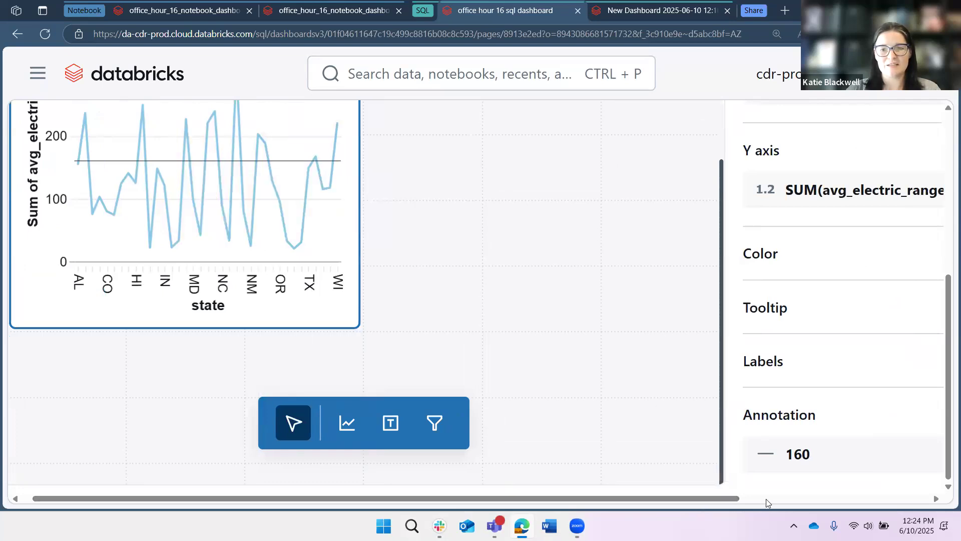
scroll(647, 453, "right", 5)
left_click(626, 453)
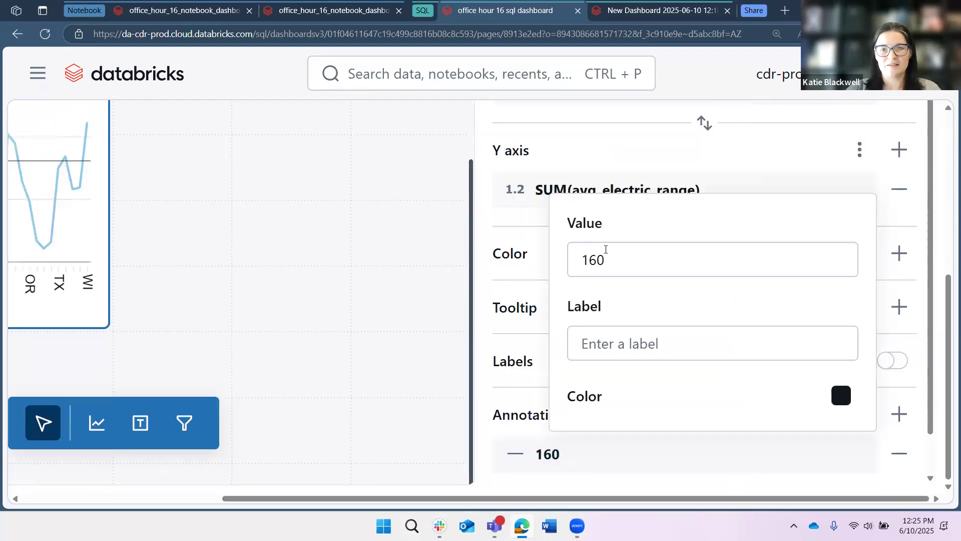
left_click(608, 256)
key("BackSpace")
key("BackSpace")
type("00")
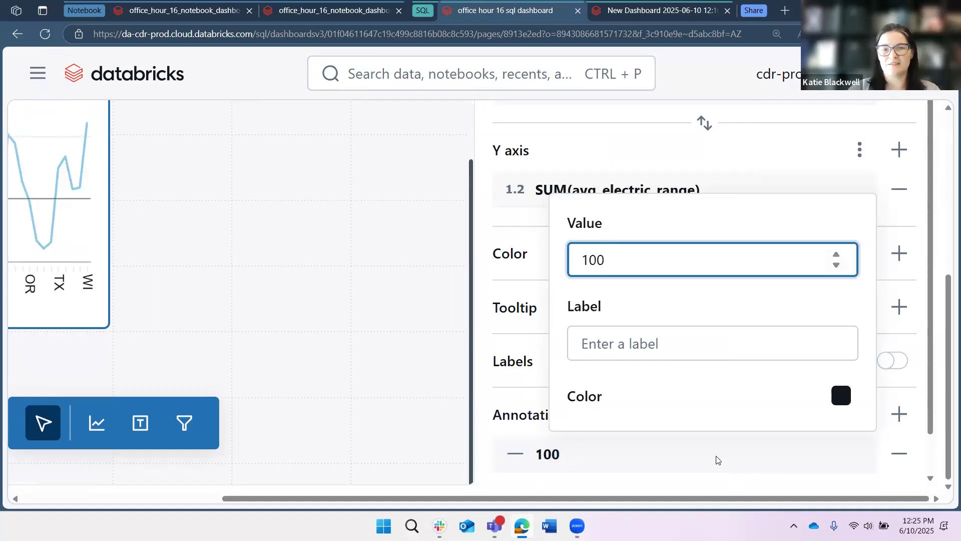
left_click(687, 335)
left_click(341, 364)
left_click(46, 247)
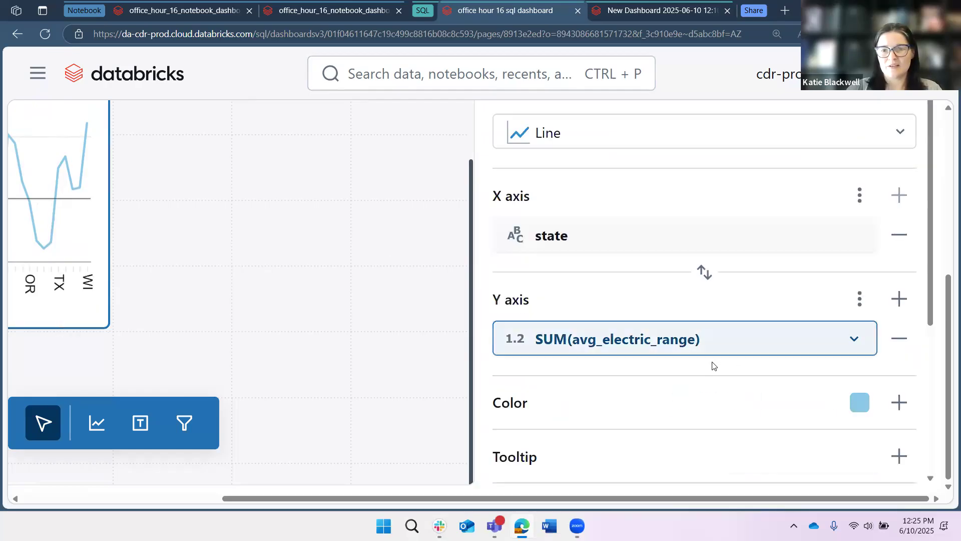
Widen the line chart widget to span the full width of the chart above it.
scroll(651, 350, "down", 4)
scroll(605, 326, "up", 3)
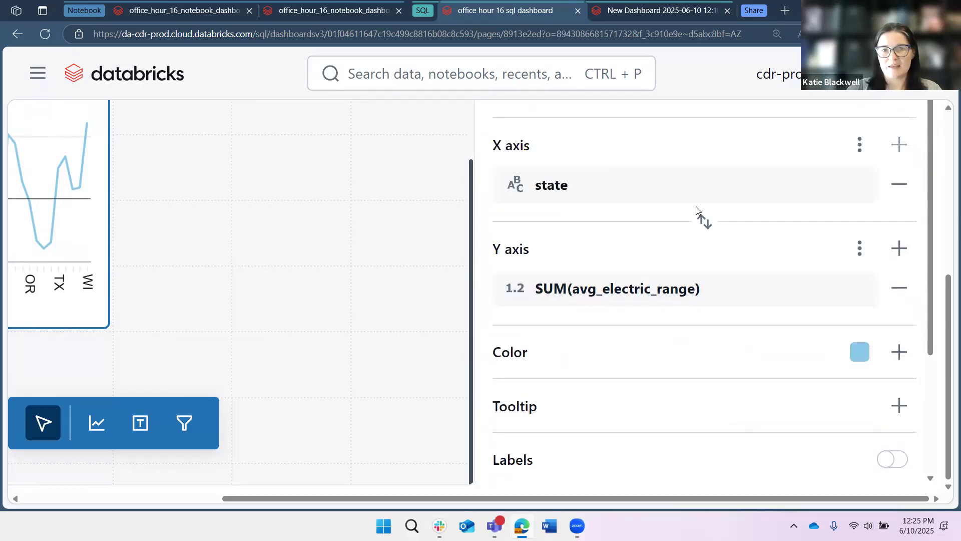
scroll(696, 215, "up", 6)
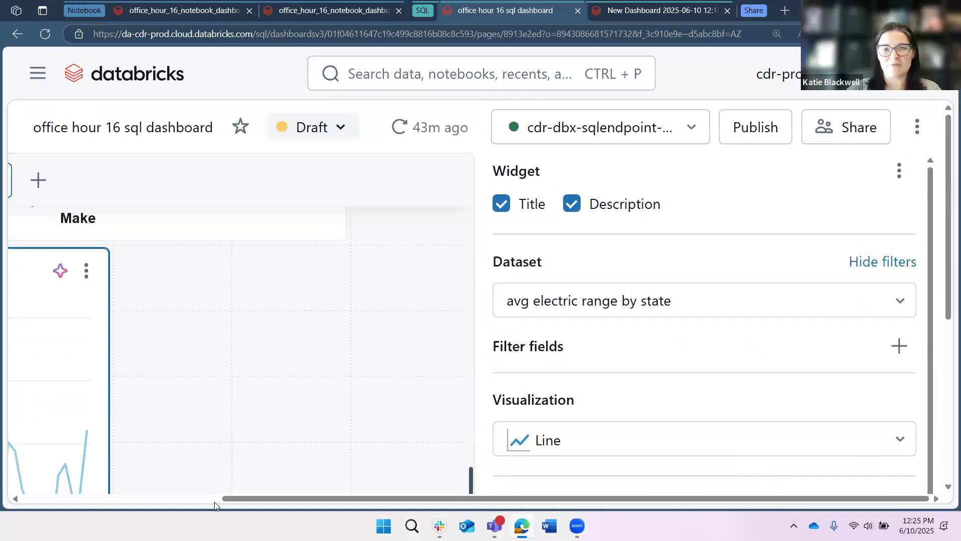
scroll(729, 477, "left", 5)
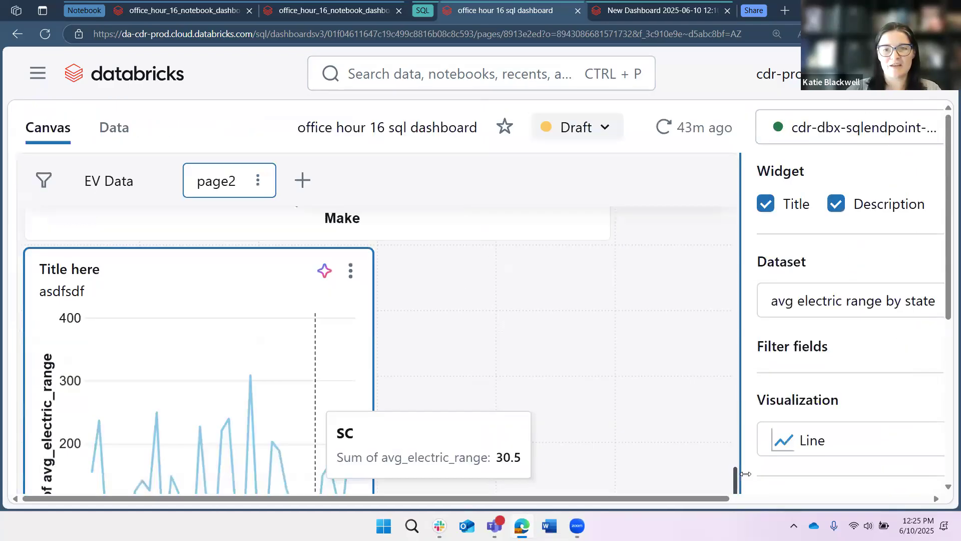
left_click_drag(486, 374, 773, 349)
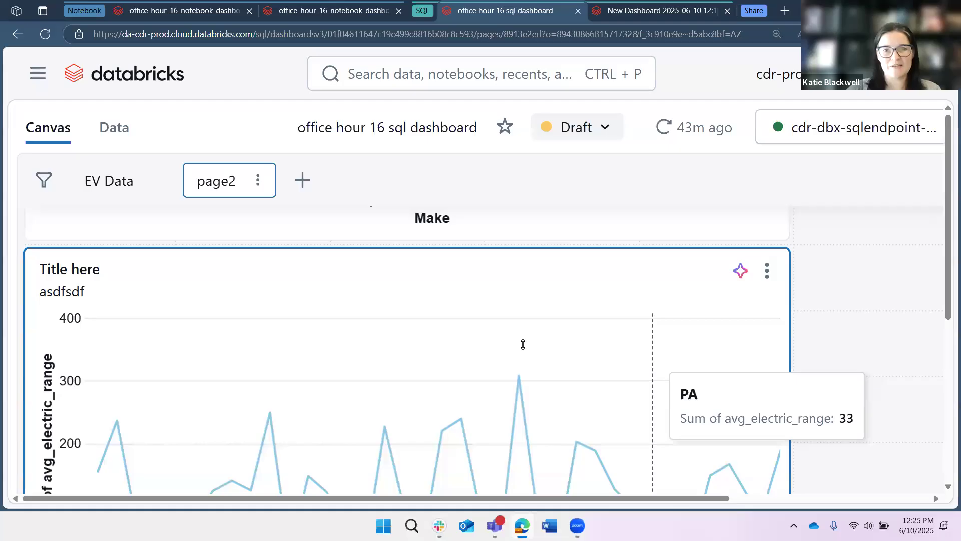
key("ctrl+minus")
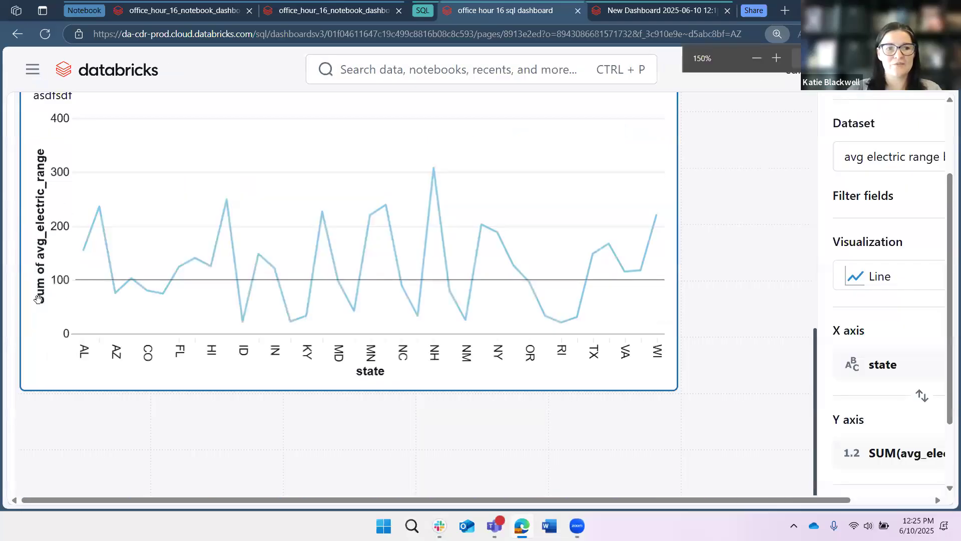
key("ctrl+minus")
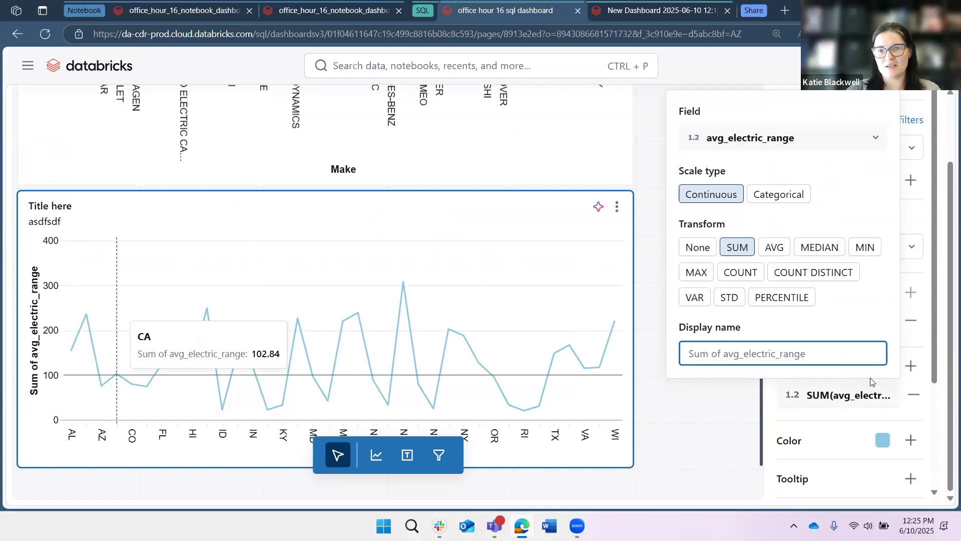
Set the Y axis transform to None and its display name to 'Average Electric Range'.
left_click(818, 407)
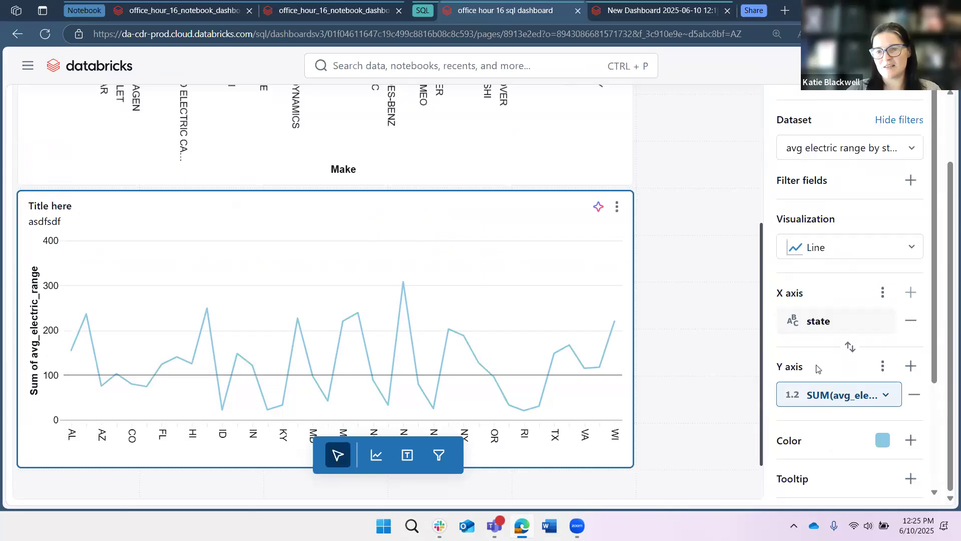
left_click(772, 350)
type("Sum ")
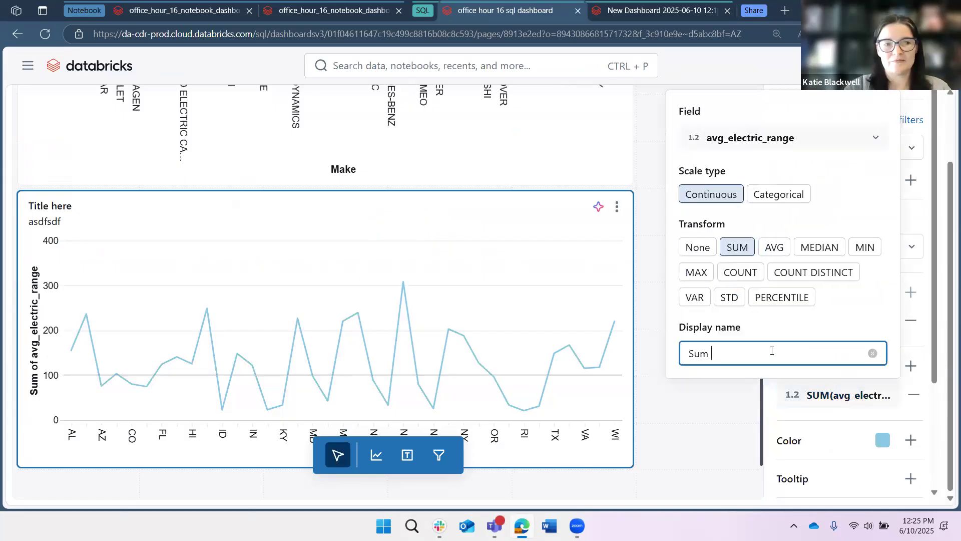
type("of")
left_click(696, 248)
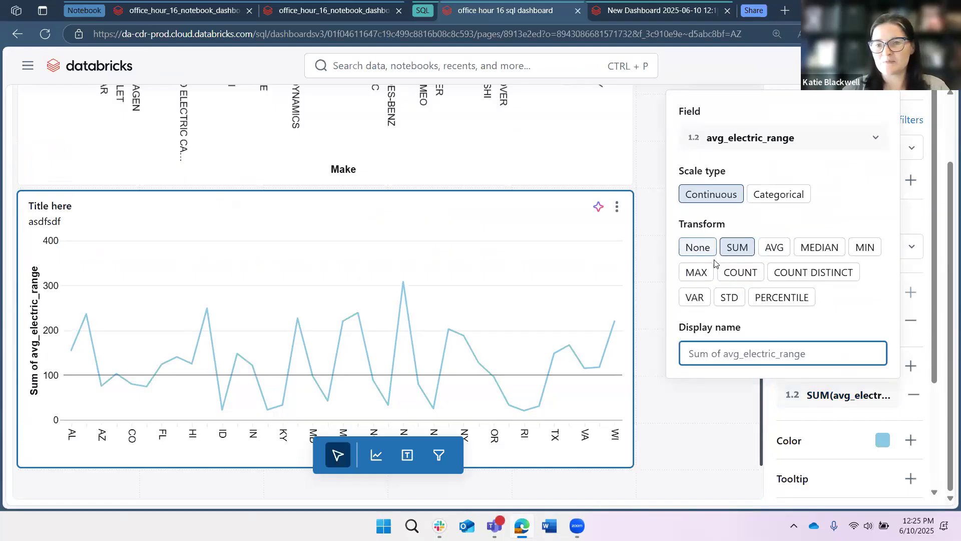
left_click(776, 344)
type("Average Electric Range")
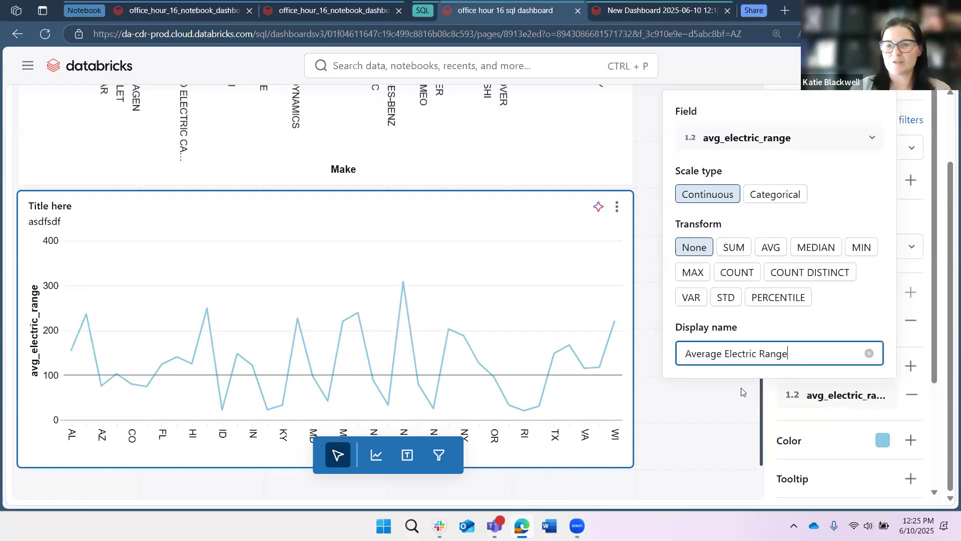
left_click(126, 334)
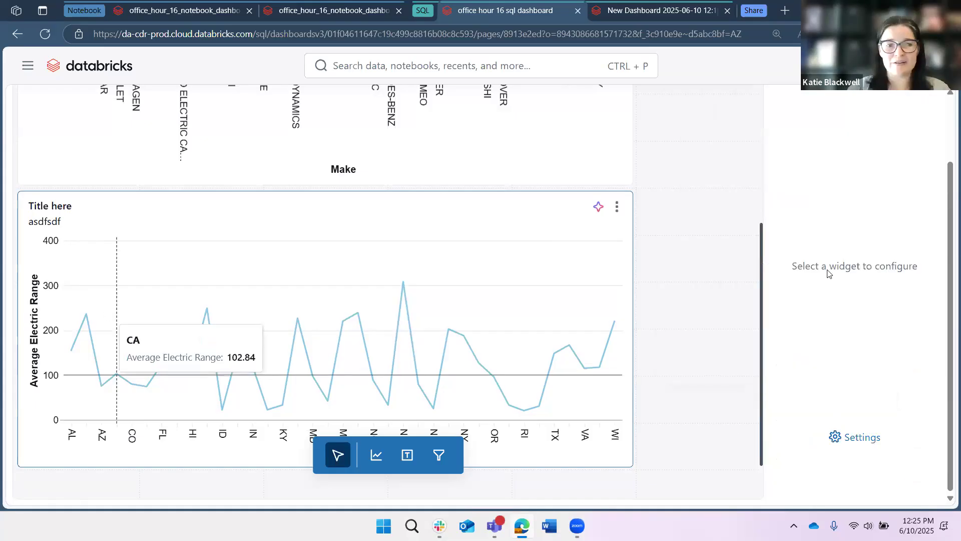
Set the X axis display name to 'State'.
left_click(826, 320)
left_click(697, 281)
type("State")
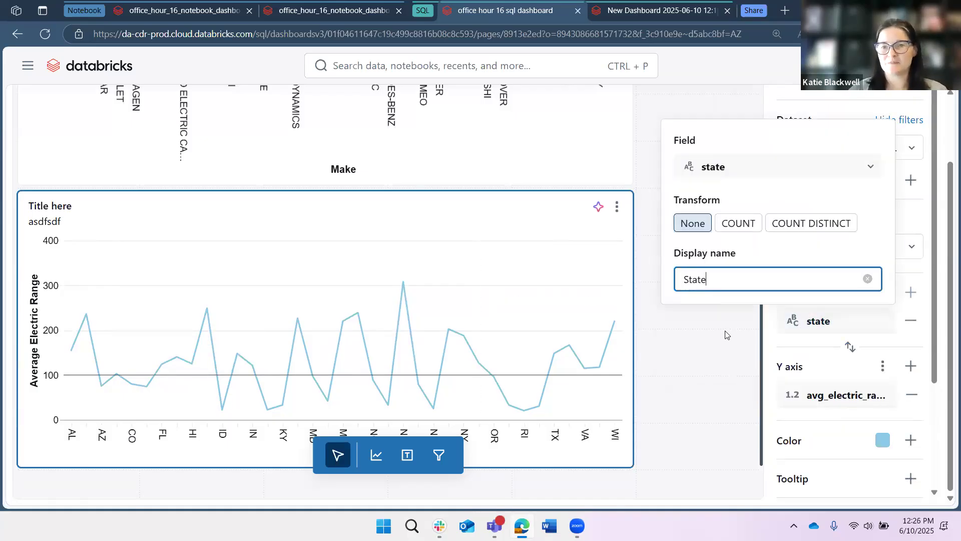
left_click(534, 328)
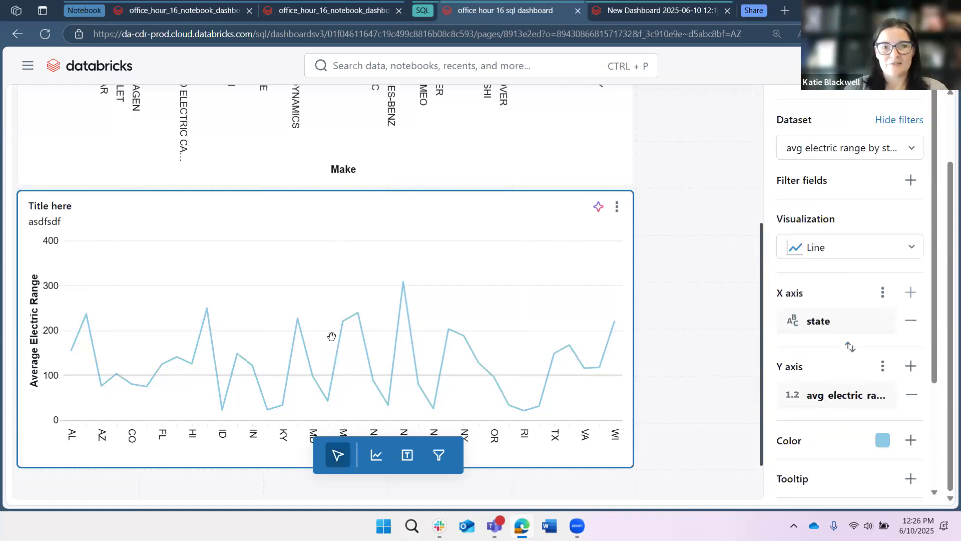
Review the dashboard's canvas pages, the counter widget's value settings and the electric range dataset query.
scroll(187, 262, "down", 1)
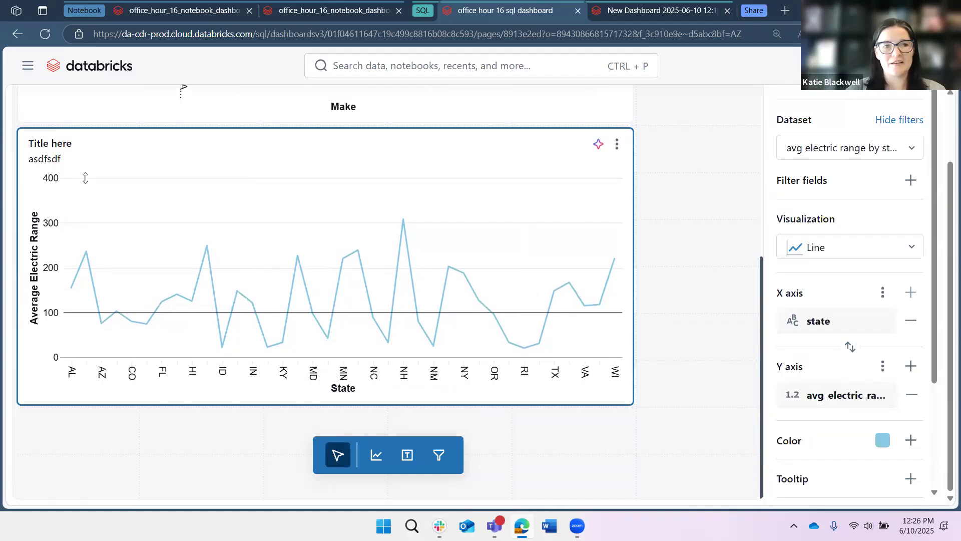
scroll(85, 177, "up", 6)
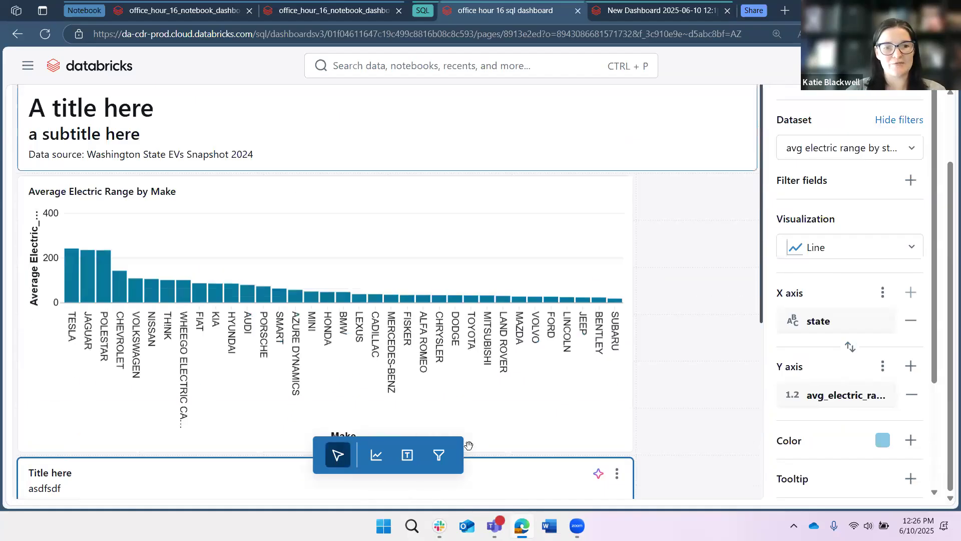
scroll(32, 273, "up", 1)
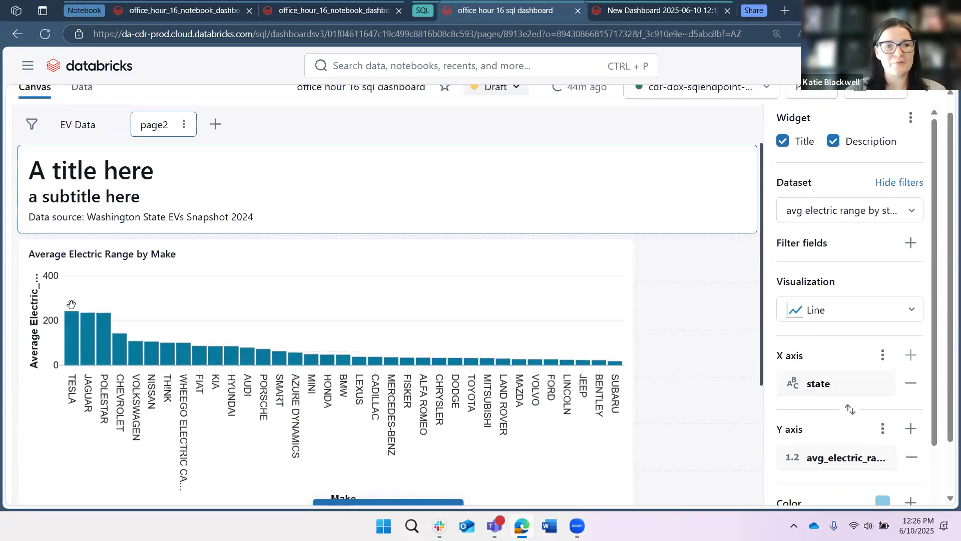
scroll(75, 295, "down", 3)
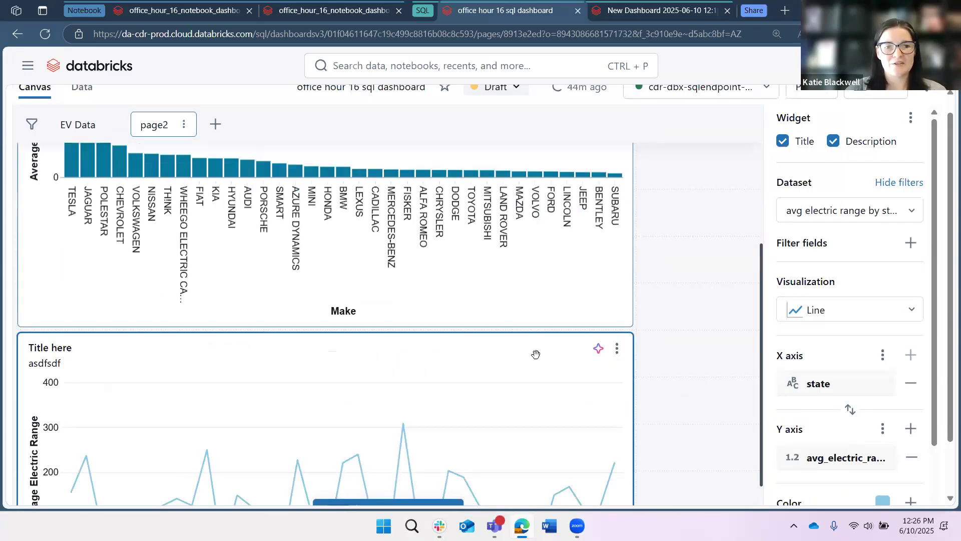
scroll(71, 289, "down", 3)
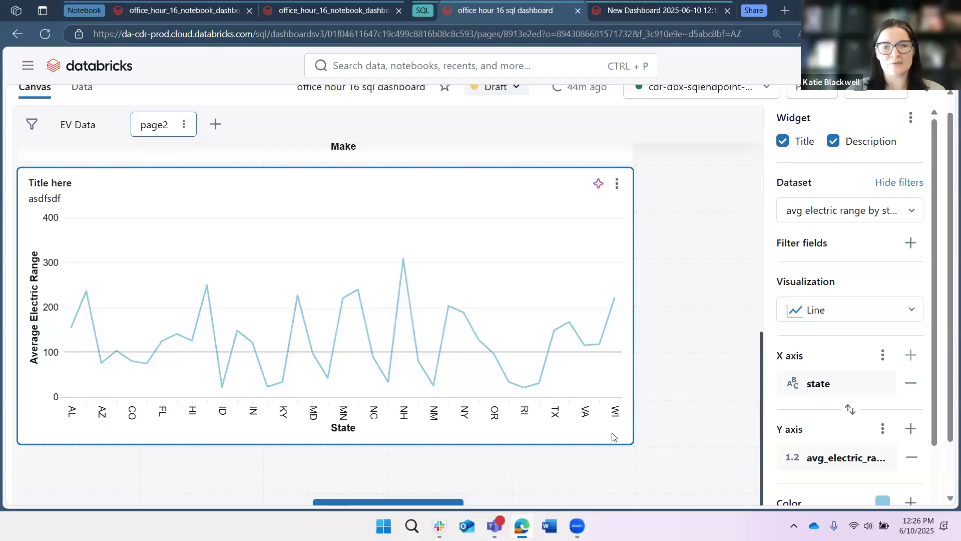
scroll(85, 215, "down", 1)
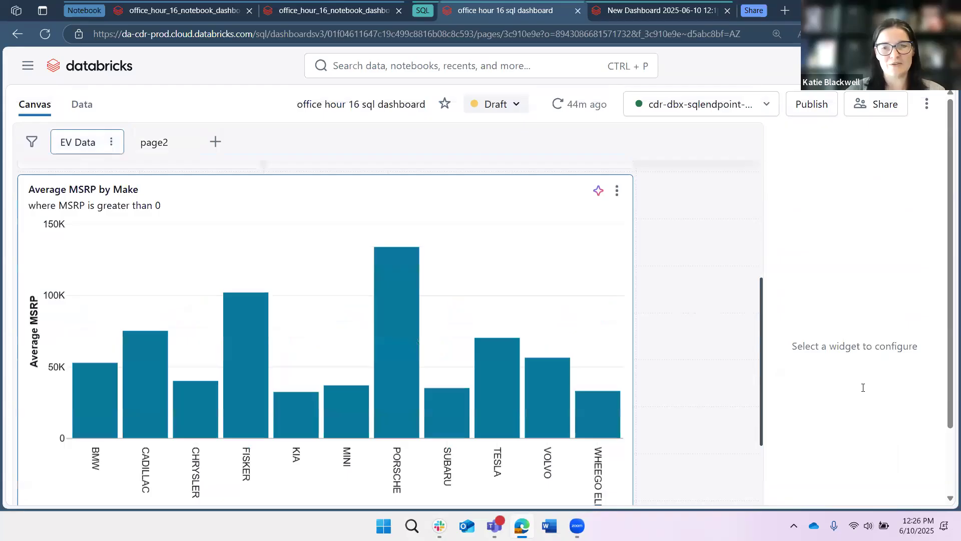
scroll(863, 387, "up", 6)
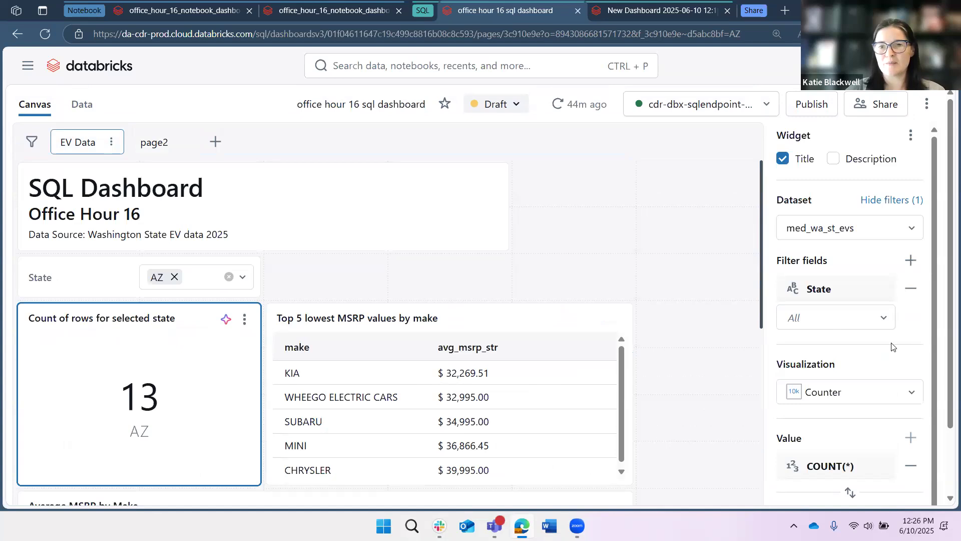
scroll(808, 465, "down", 1)
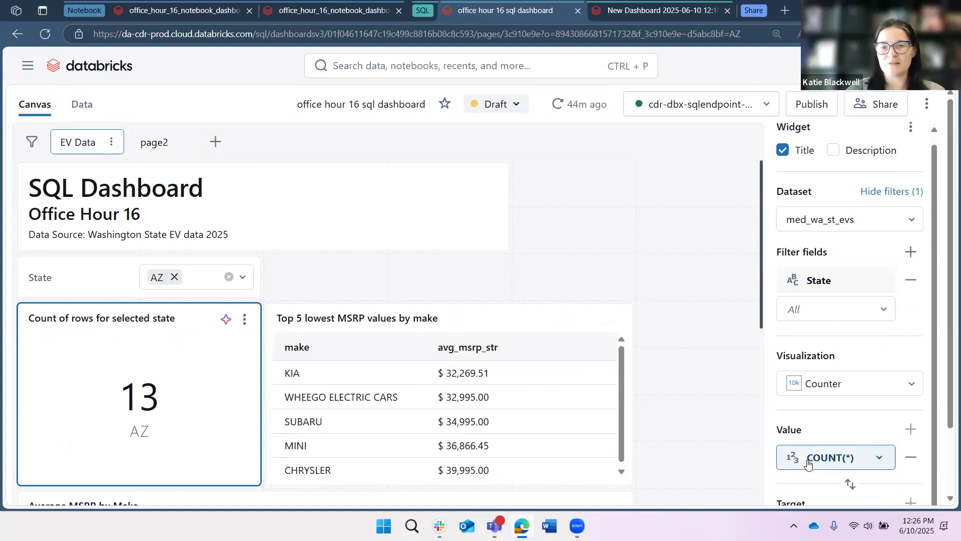
left_click(807, 463)
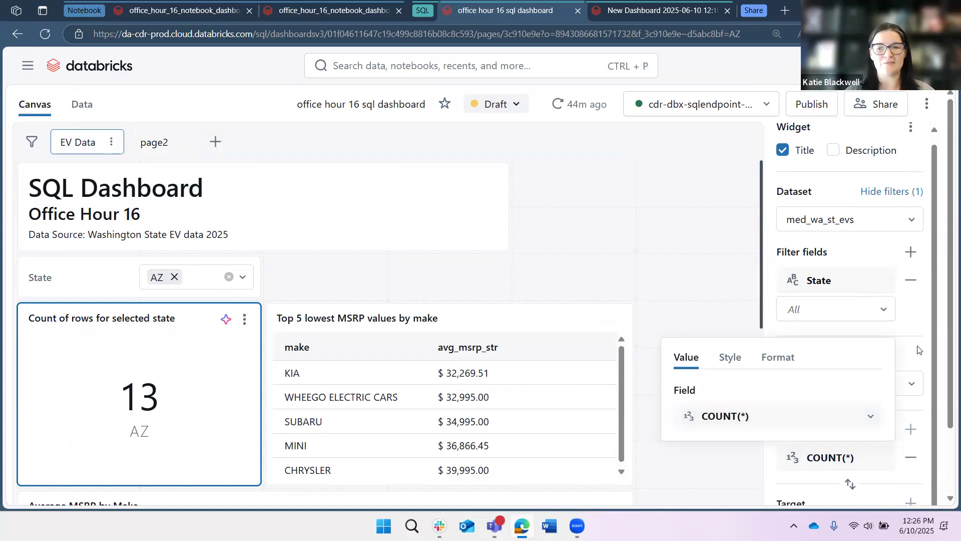
left_click(304, 388)
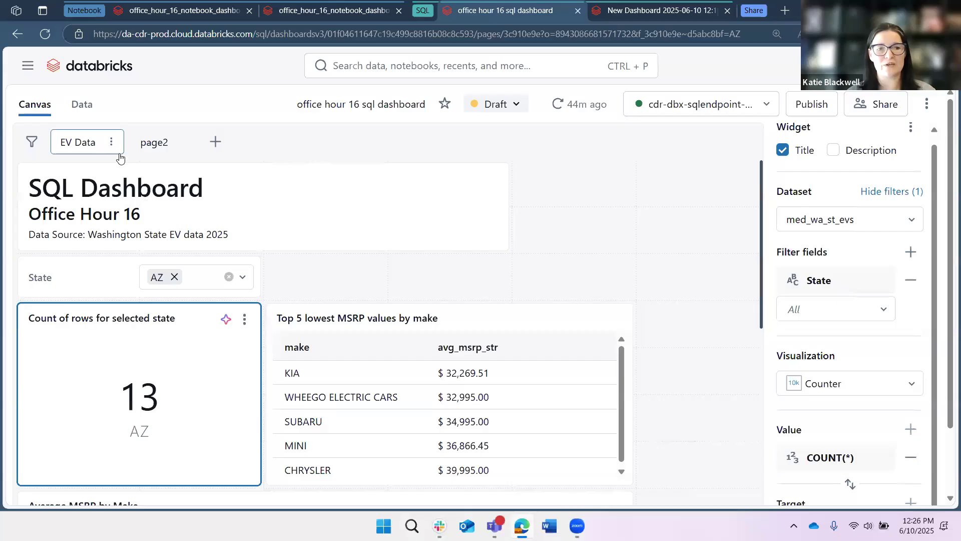
left_click(100, 103)
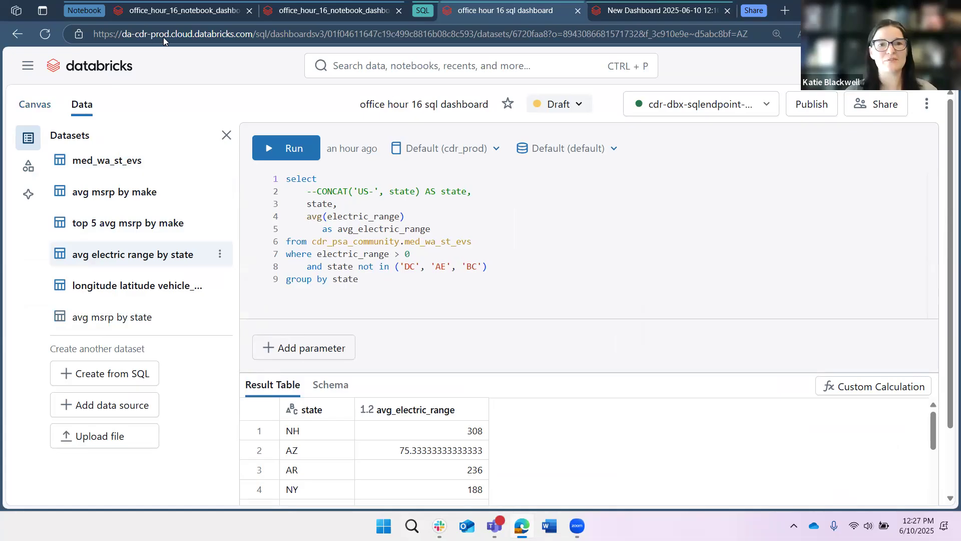
Read through the notebook's sections on dashboard differences, pros and cons, and security and style tips.
left_click(175, 12)
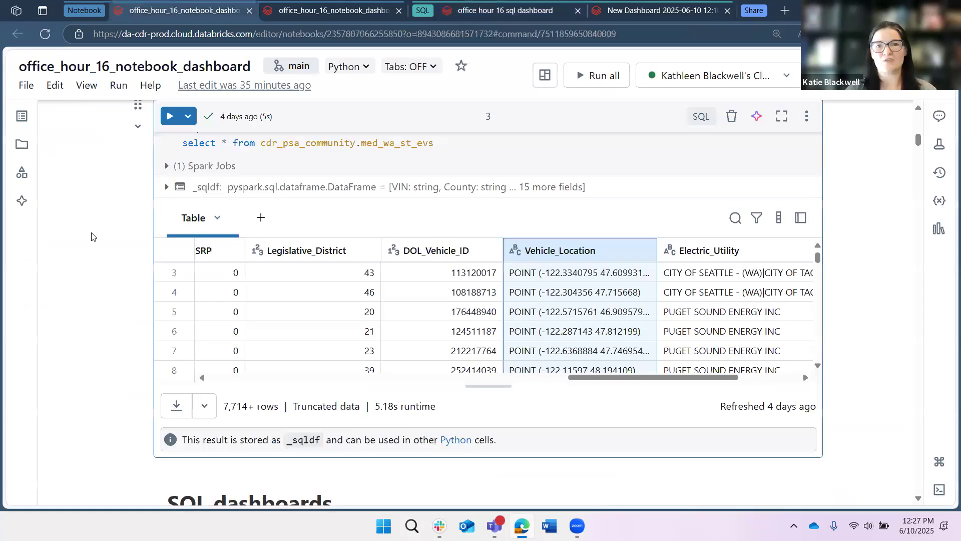
scroll(90, 237, "down", 5)
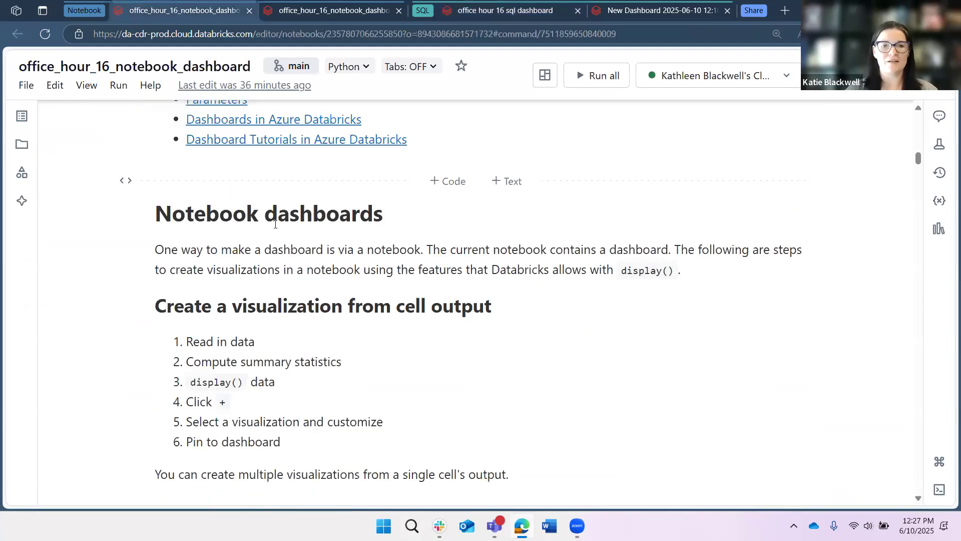
scroll(129, 279, "down", 1)
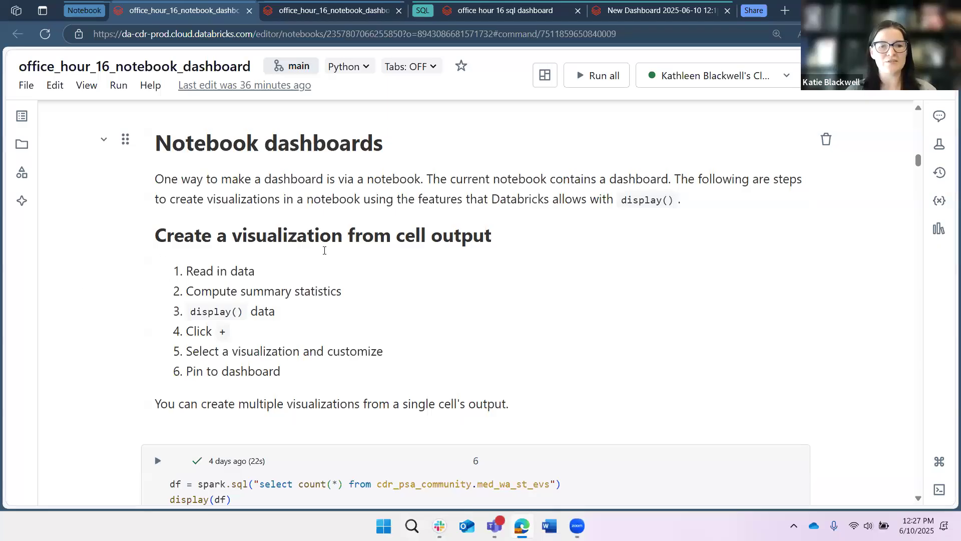
scroll(323, 251, "down", 7)
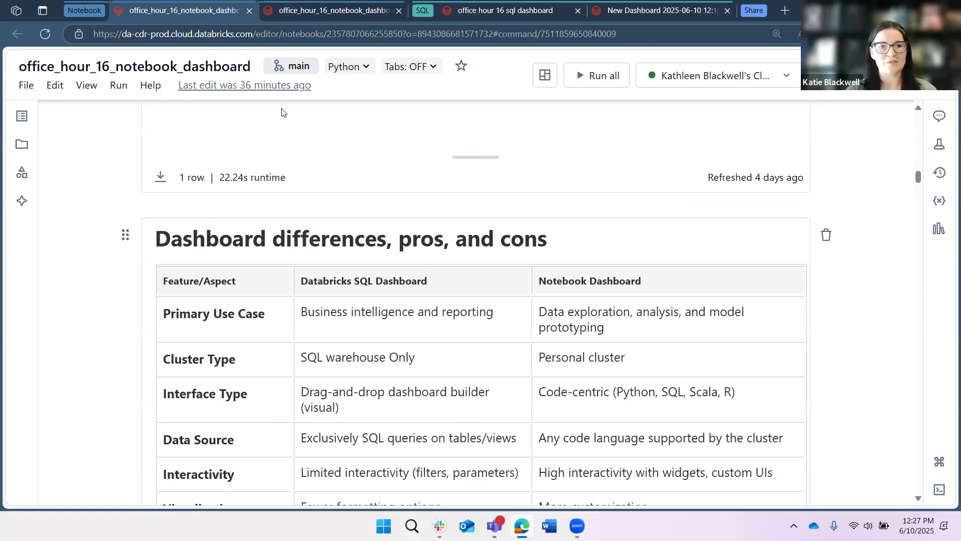
scroll(281, 112, "down", 5)
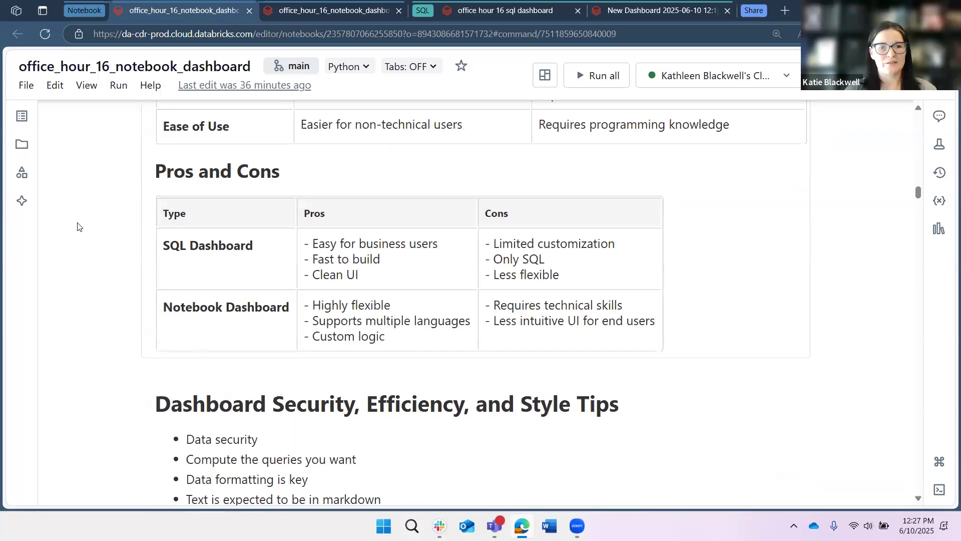
scroll(78, 220, "down", 5)
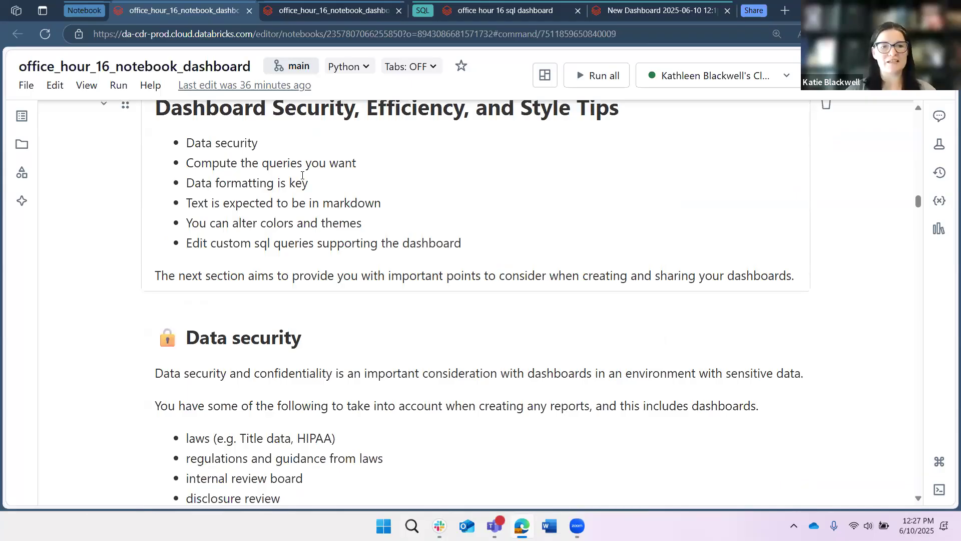
scroll(921, 499, "down", 3)
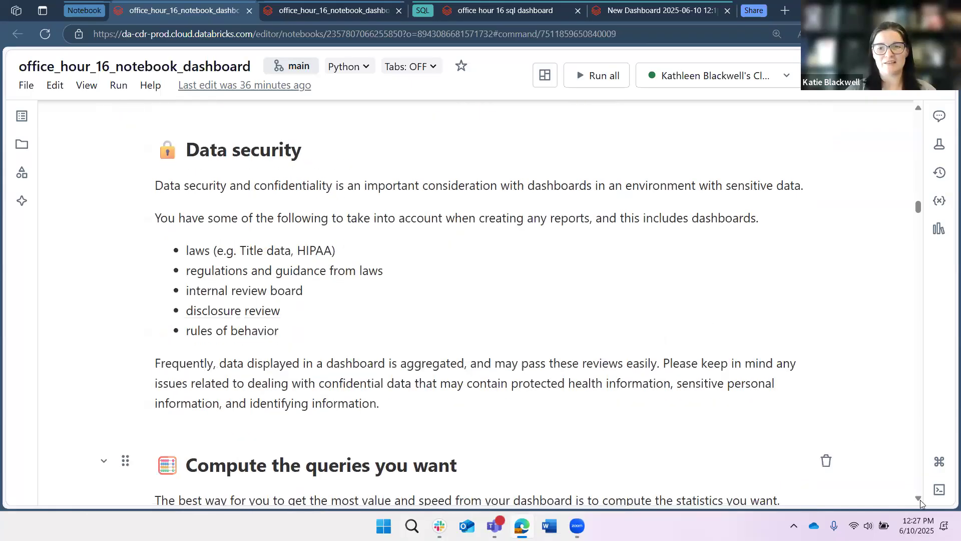
left_click(920, 499)
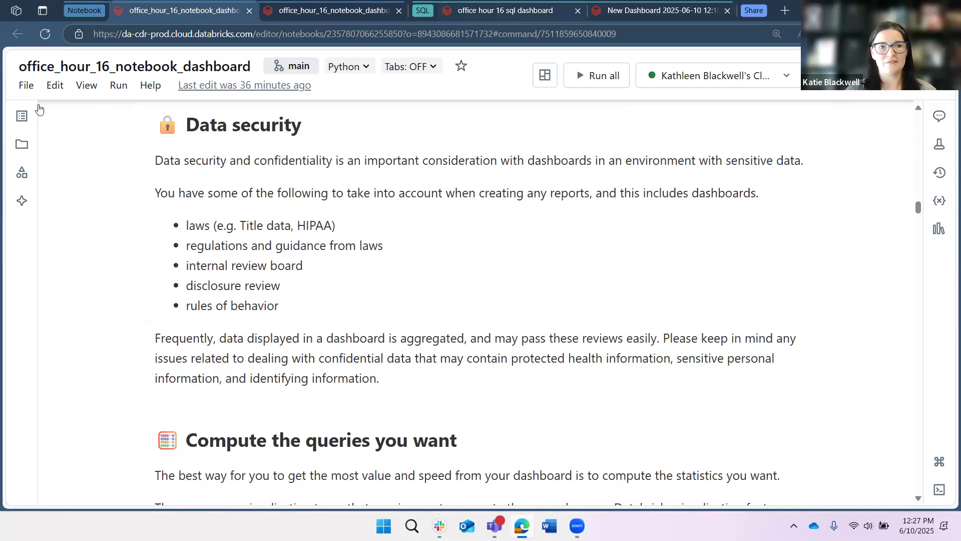
Return to the SQL dashboard canvas and open its Publish dialog, leaving Notify viewers unchecked.
left_click(509, 11)
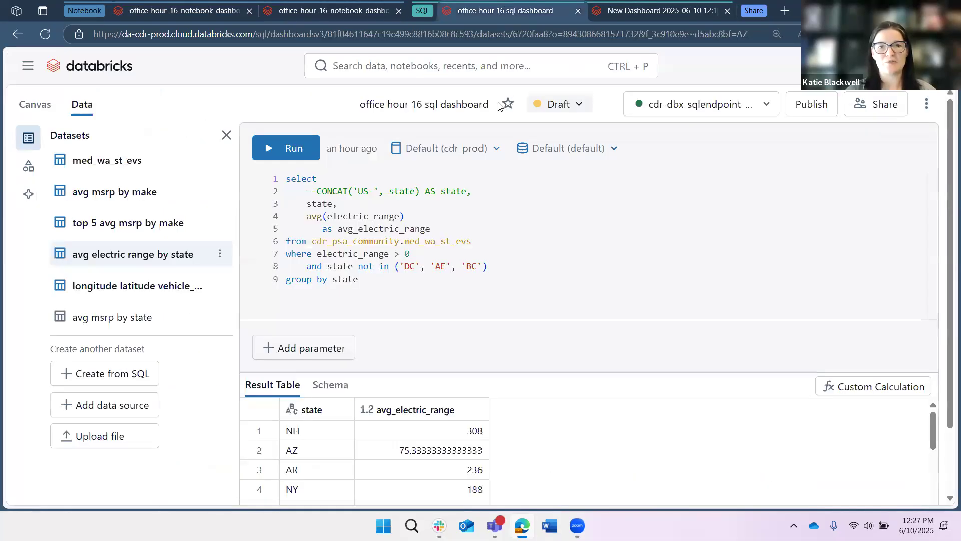
left_click(35, 104)
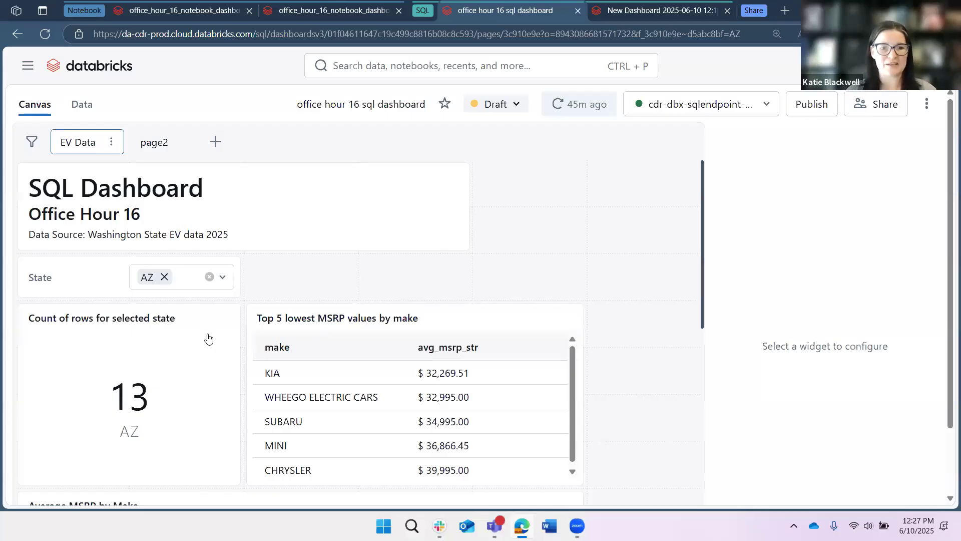
left_click(812, 104)
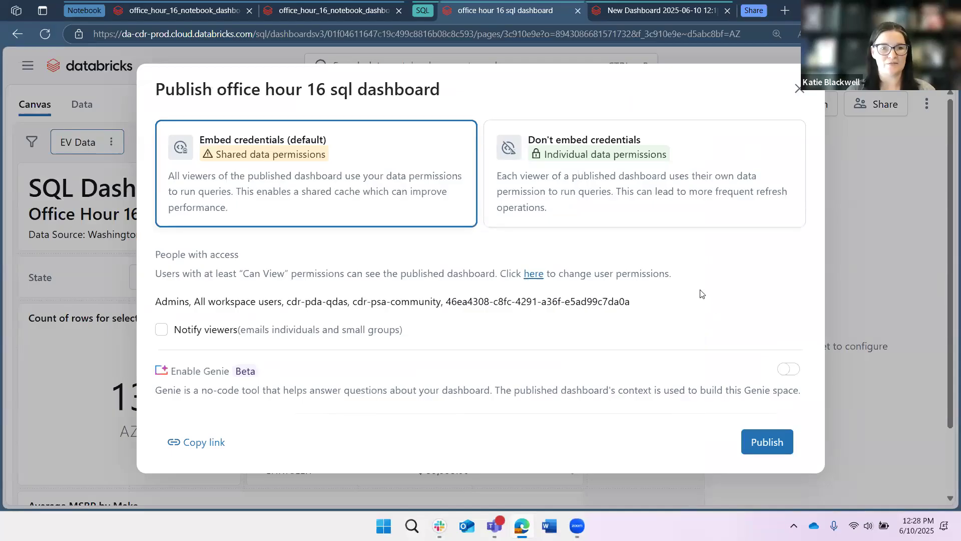
left_click(161, 329)
left_click(241, 364)
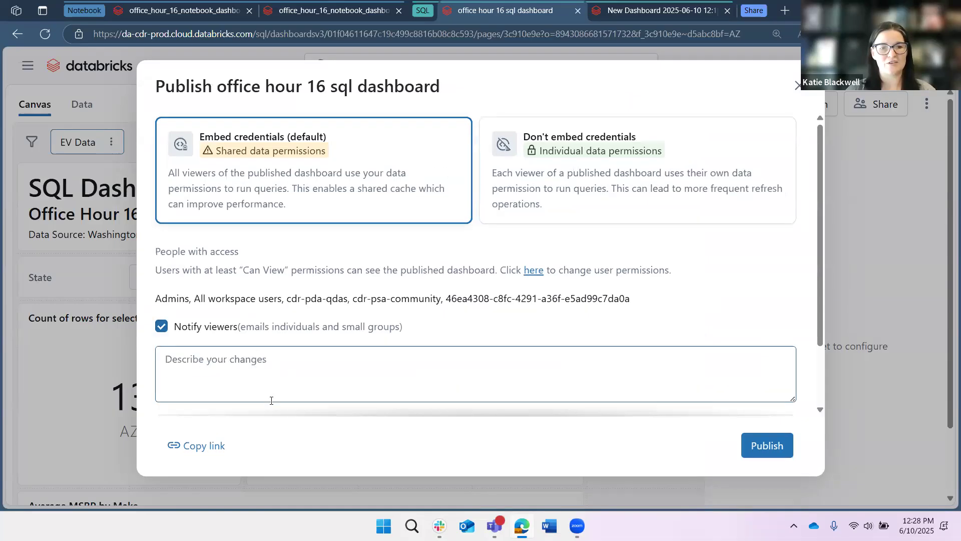
left_click(160, 327)
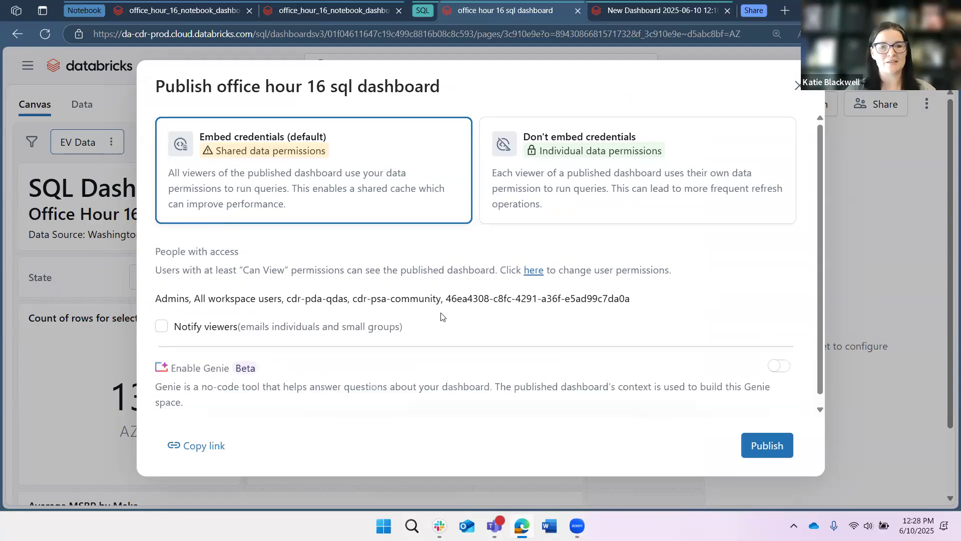
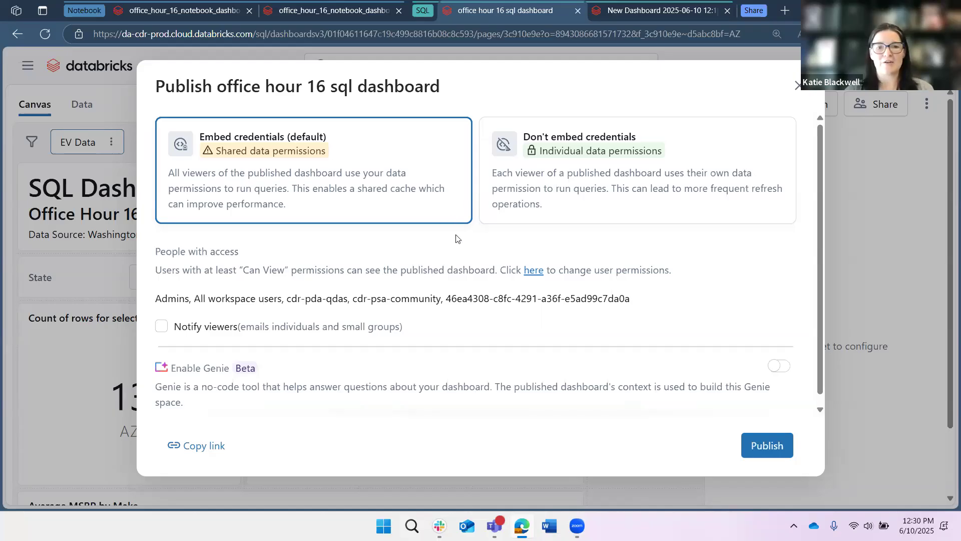
Choose Embed credentials in the Publish dialog and open the published dashboard.
left_click(591, 125)
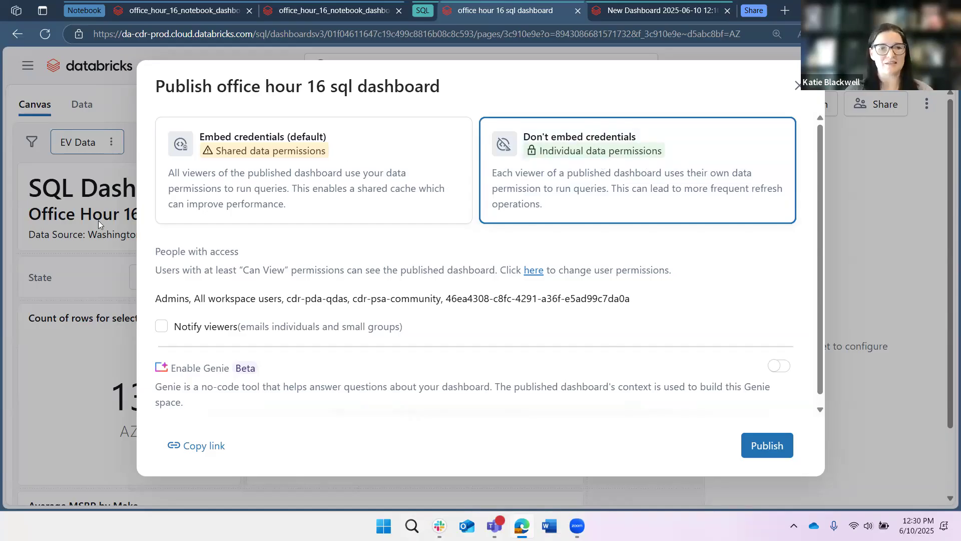
left_click(165, 215)
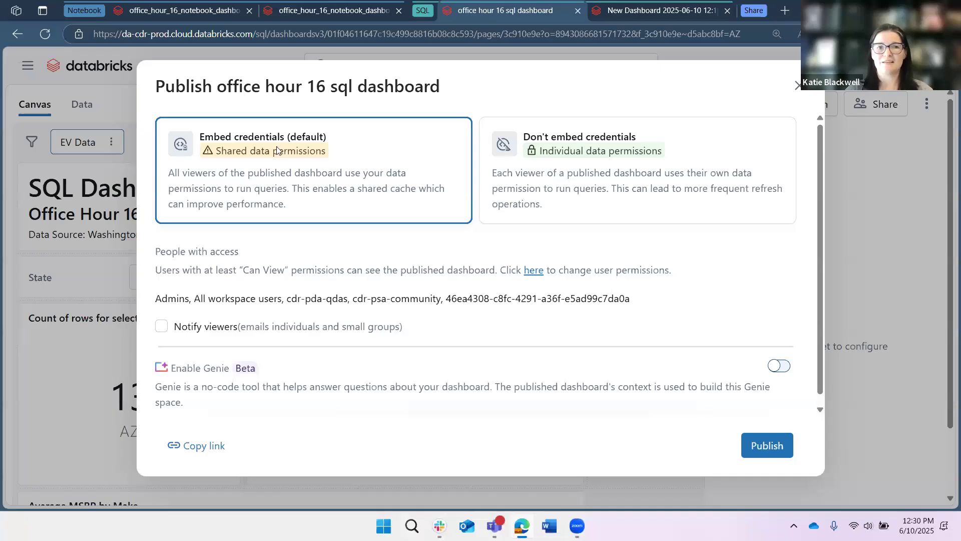
left_click(17, 34)
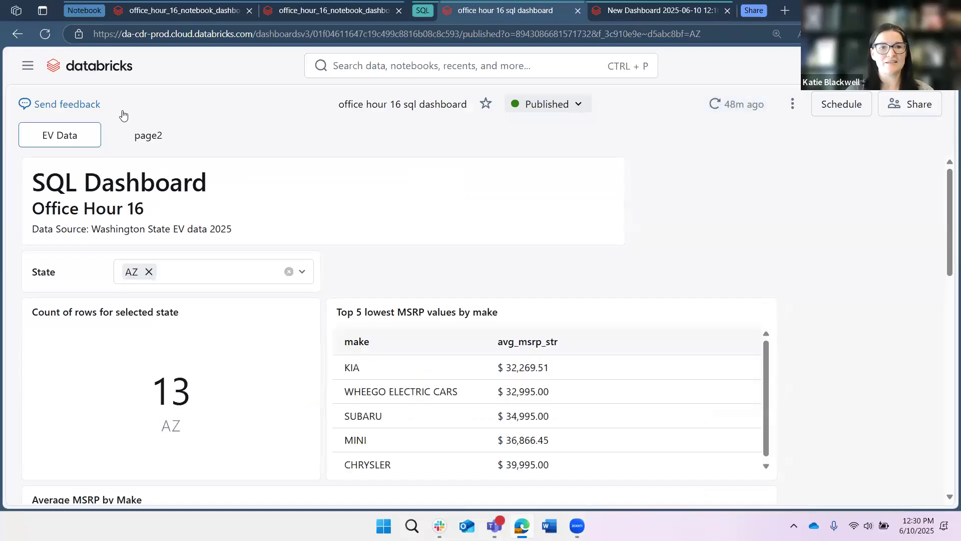
Browse the published dashboard's page2 and open its sharing permissions.
left_click(180, 138)
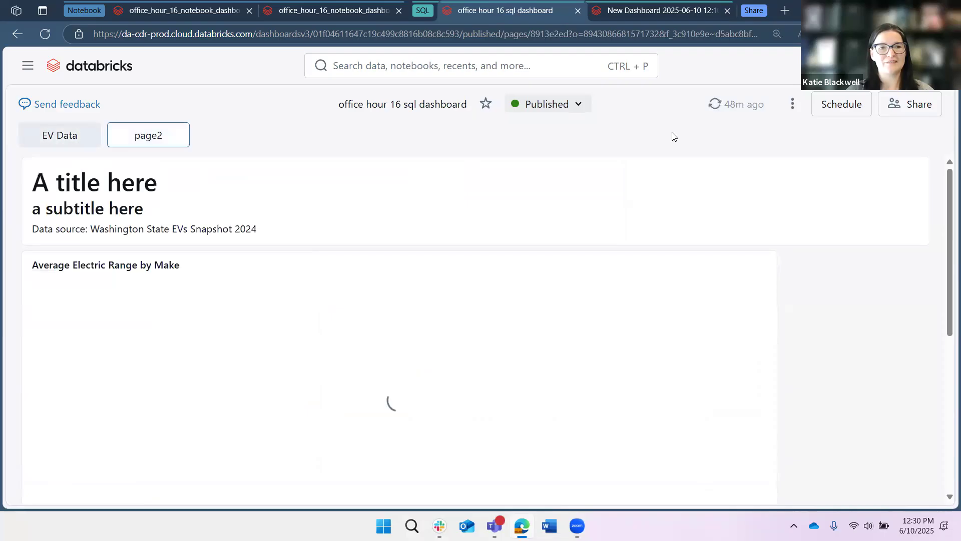
left_click(907, 110)
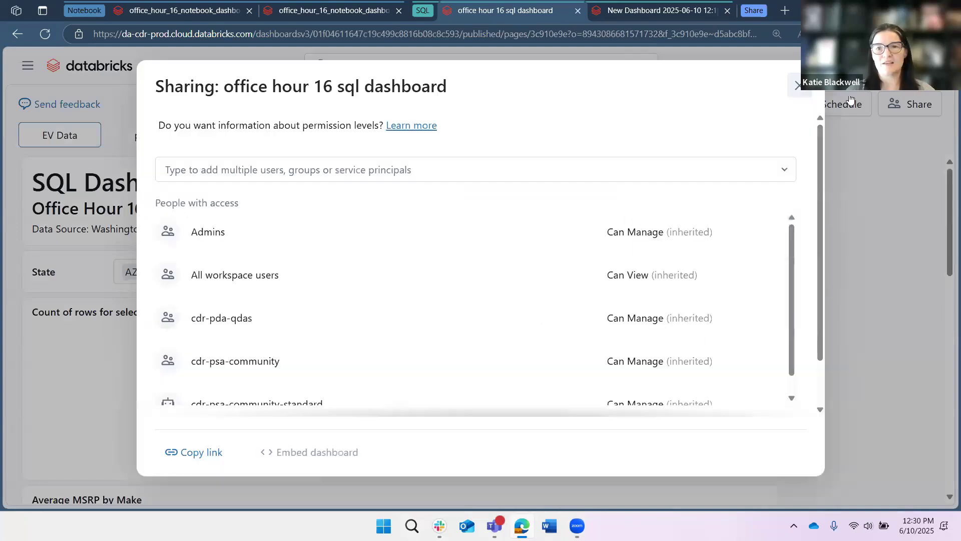
Open the Add schedule dialog, review its daily schedule options, and cancel it.
left_click(850, 99)
left_click(845, 105)
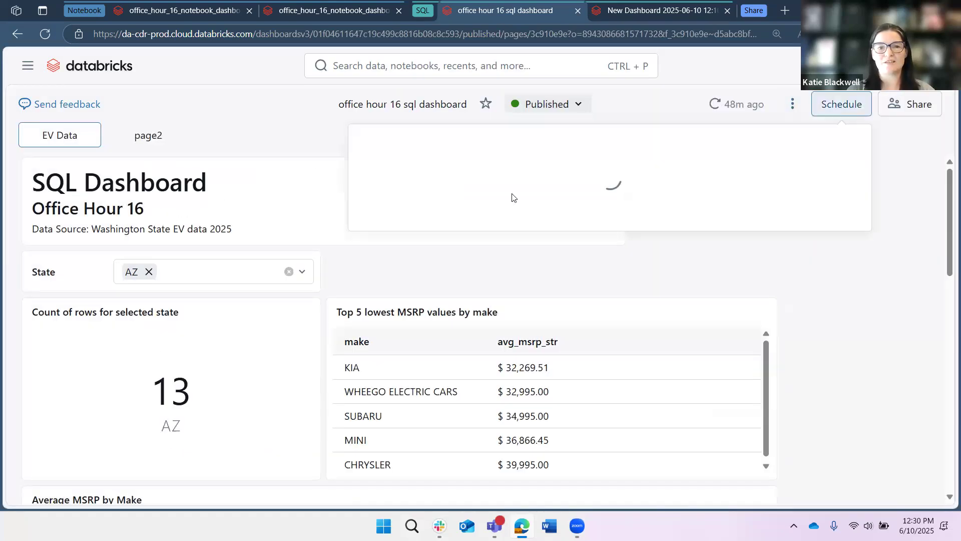
left_click(430, 208)
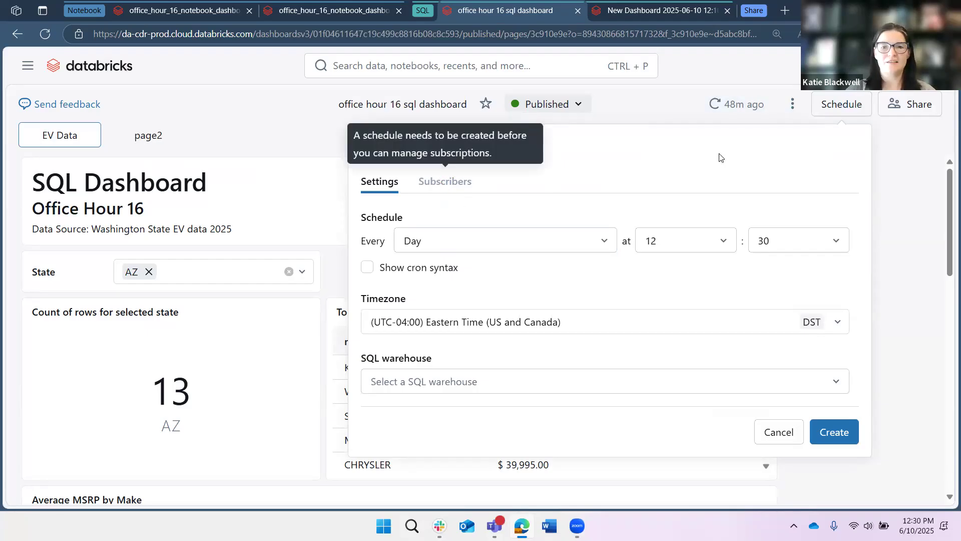
left_click(599, 240)
left_click(462, 340)
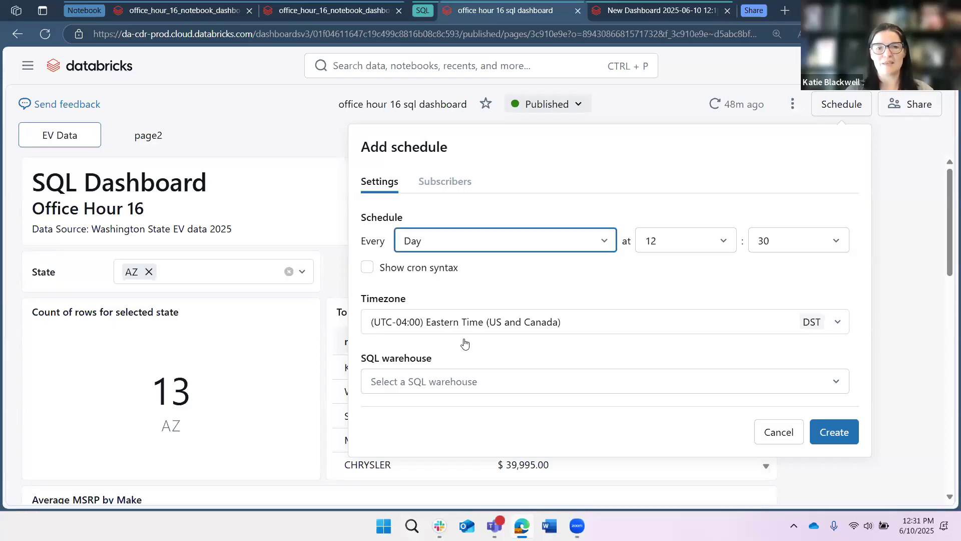
left_click(716, 274)
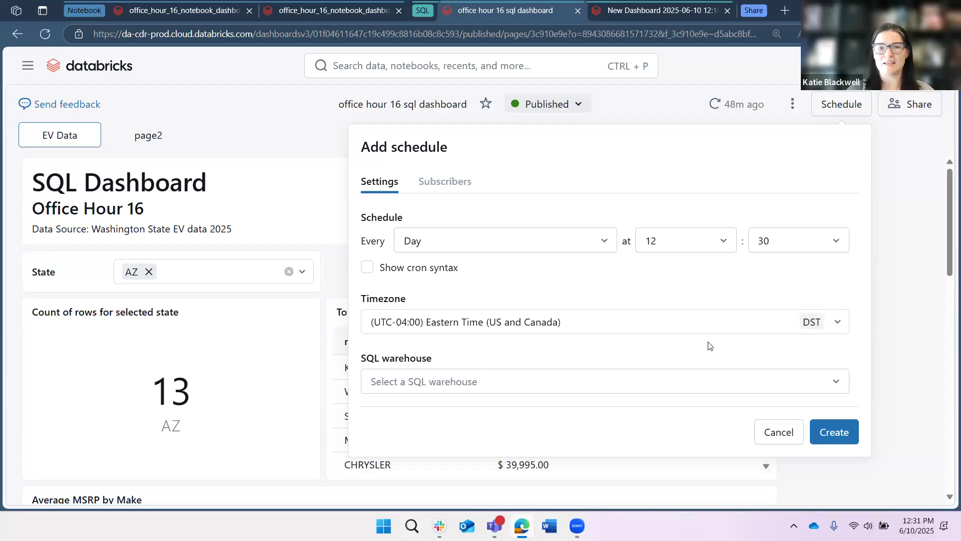
left_click(778, 432)
left_click(328, 142)
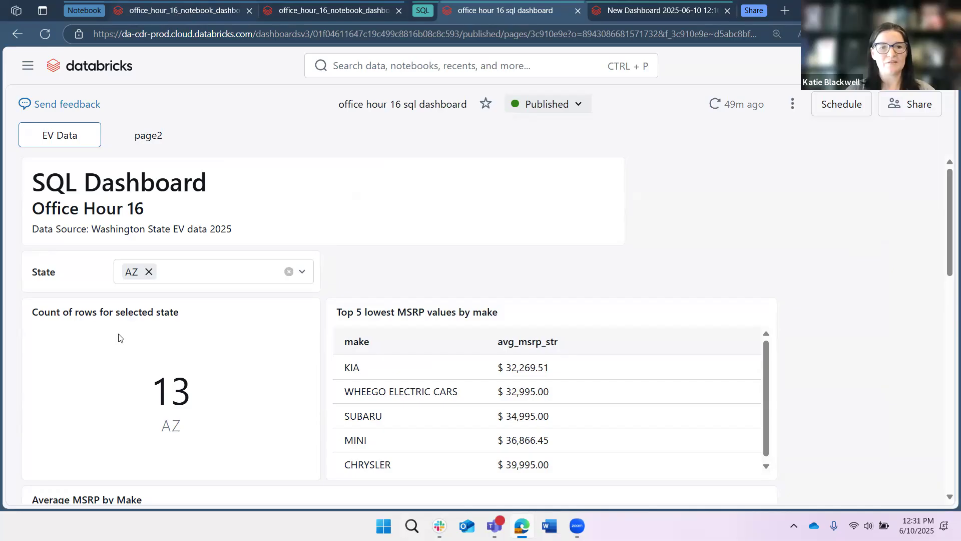
Switch to the notebook and read the Compute the queries section with its choropleth map example.
key("ctrl+1")
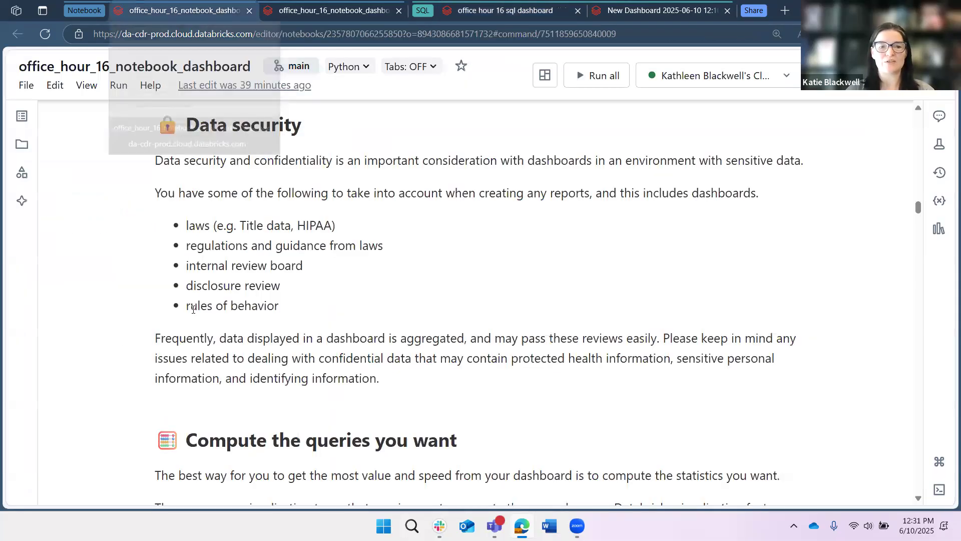
scroll(194, 295, "down", 5)
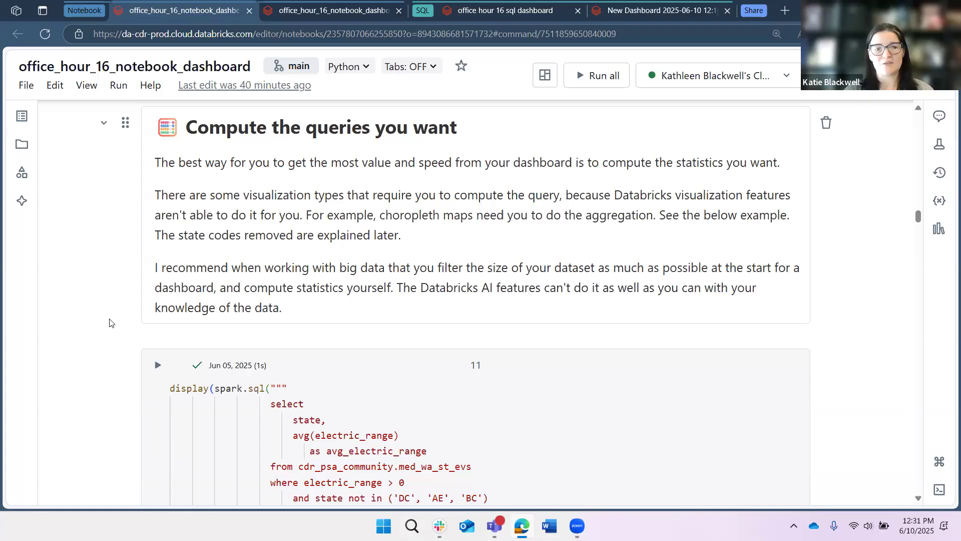
scroll(110, 322, "down", 3)
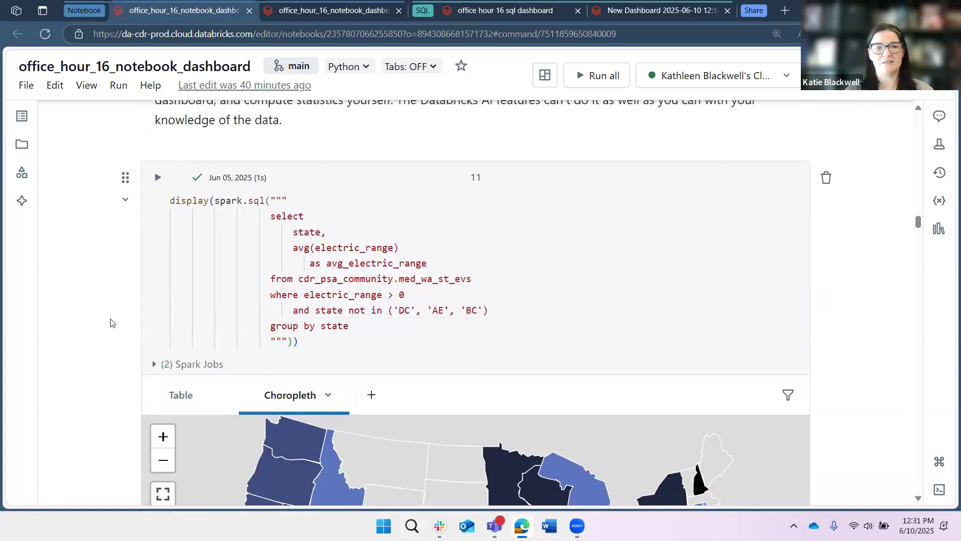
scroll(110, 322, "down", 2)
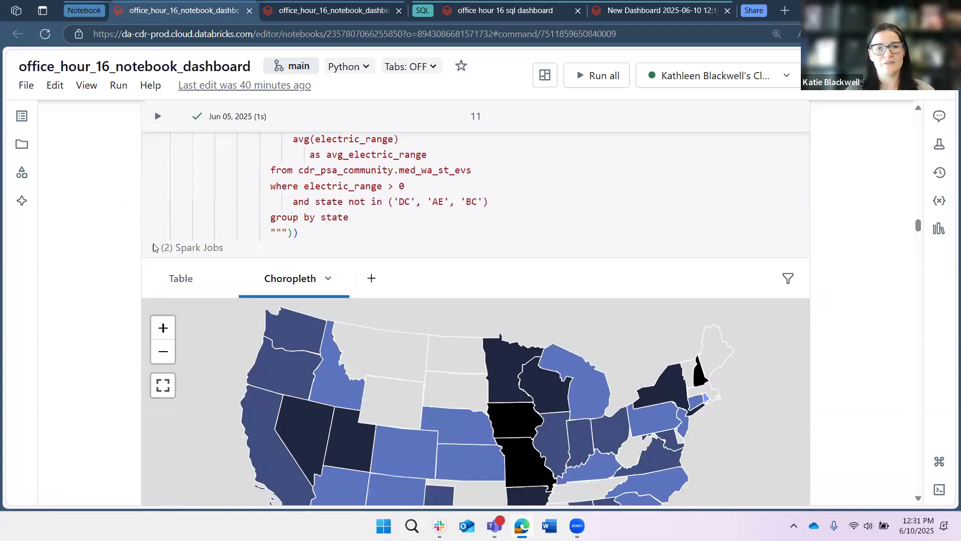
scroll(115, 318, "up", 2)
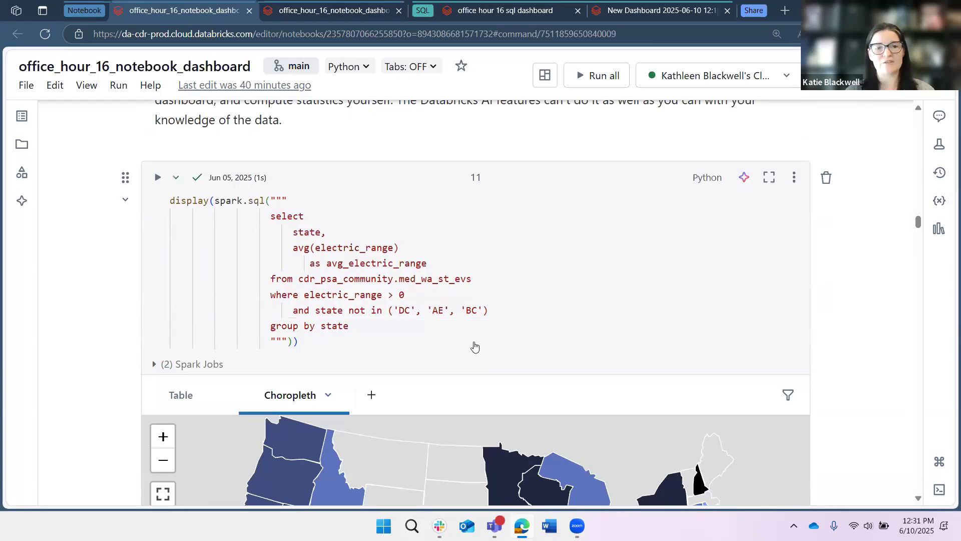
scroll(473, 345, "down", 3)
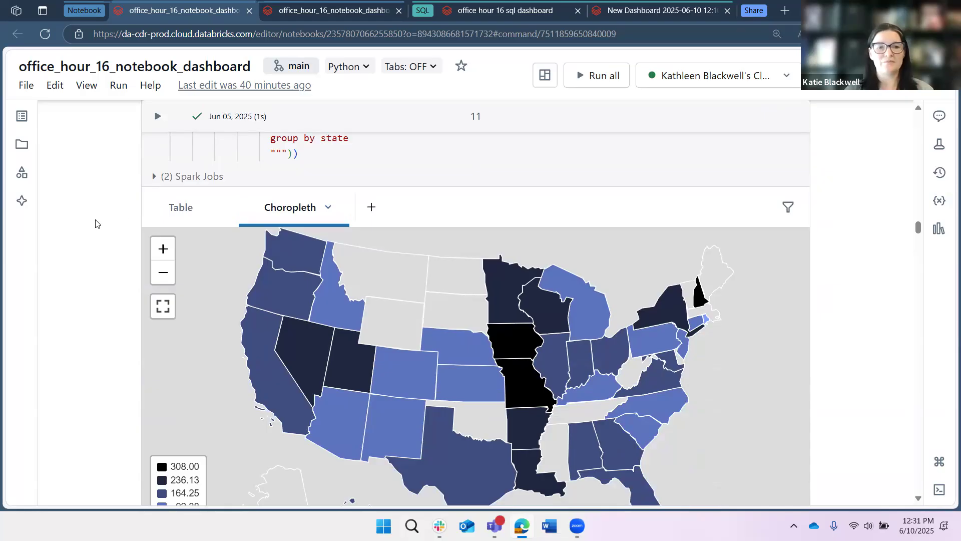
scroll(97, 223, "down", 1)
scroll(97, 223, "down", 4)
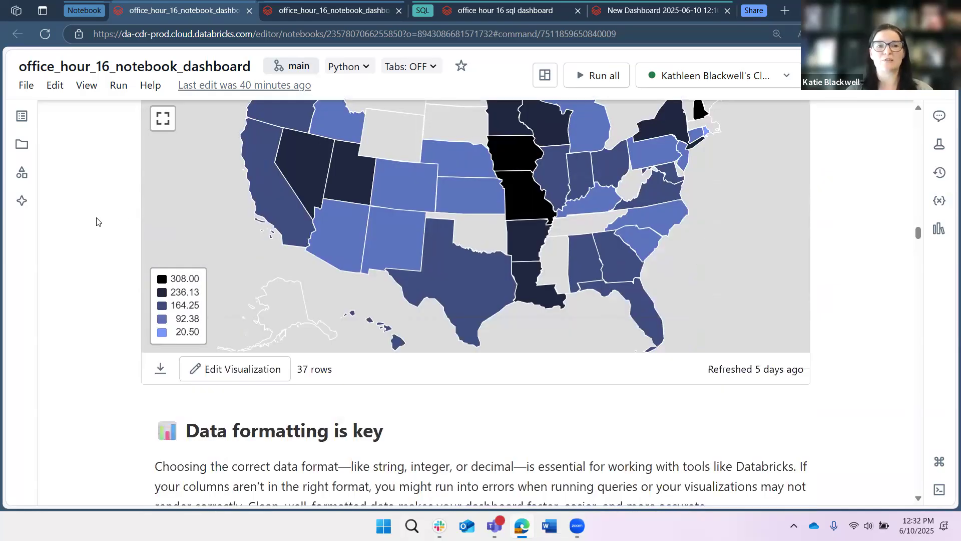
scroll(107, 253, "down", 3)
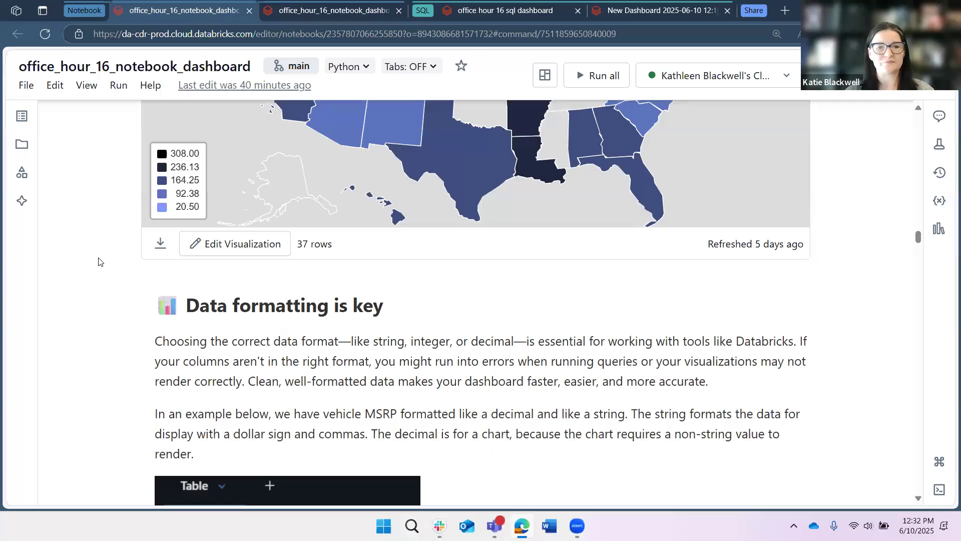
scroll(99, 259, "down", 3)
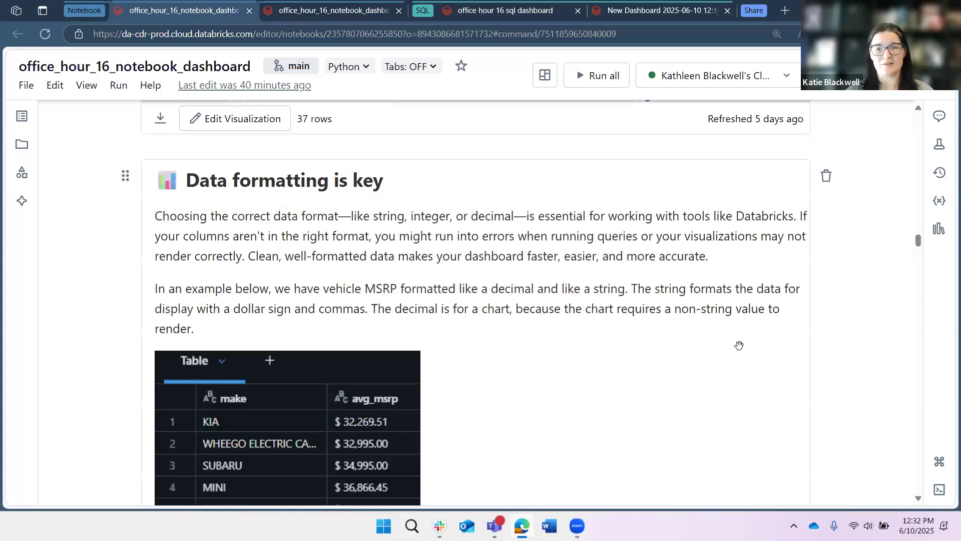
scroll(766, 345, "up", 7)
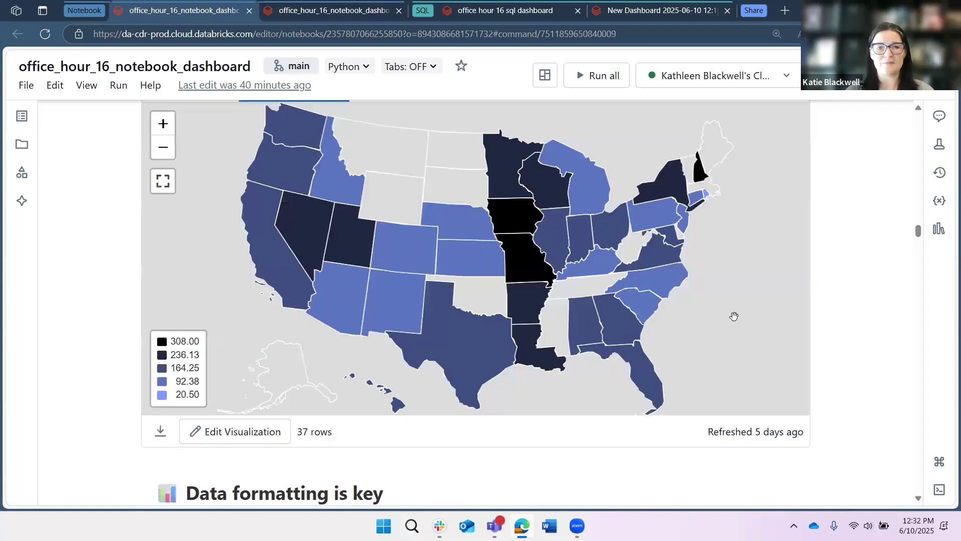
scroll(733, 315, "up", 2)
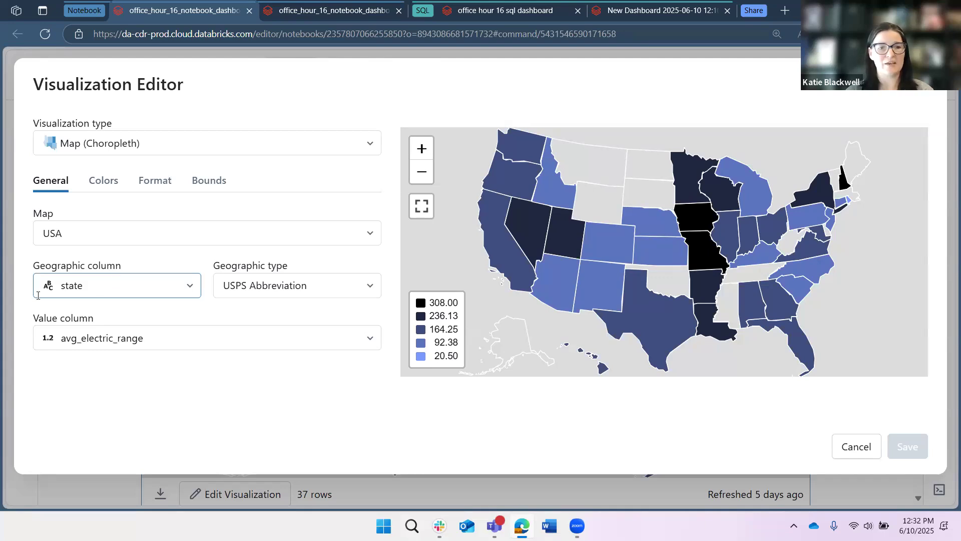
Inspect the choropleth's Geographic type and Value column options in the Visualization Editor, then close it without saving.
left_click(371, 288)
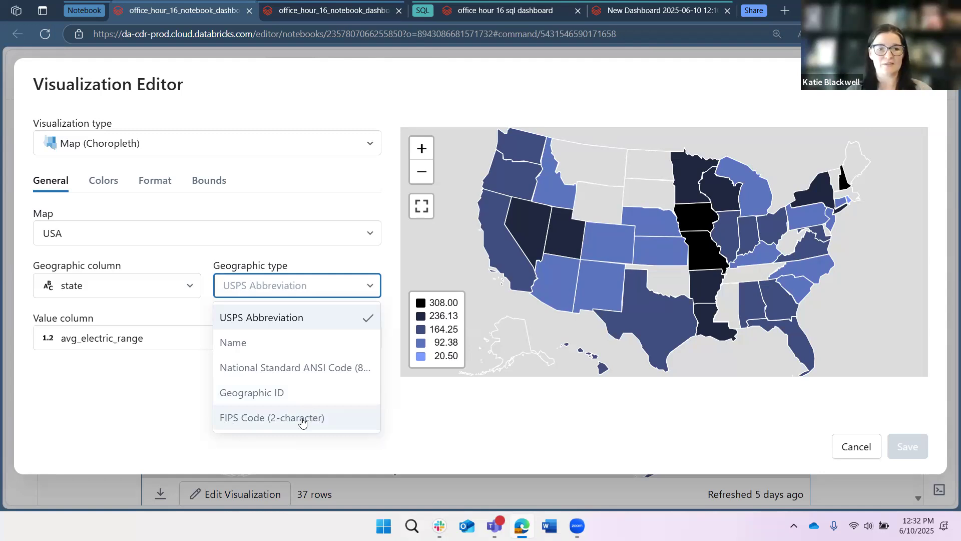
left_click(176, 384)
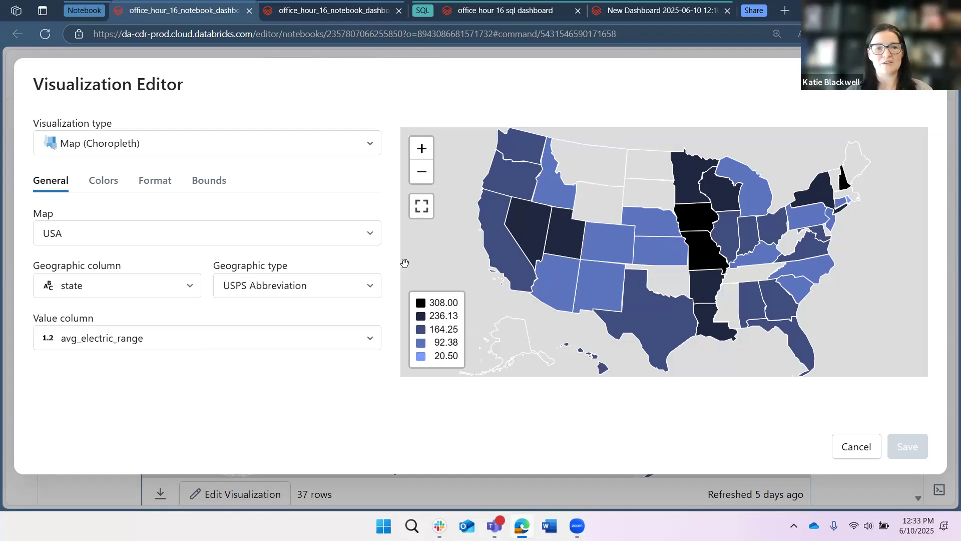
left_click(210, 333)
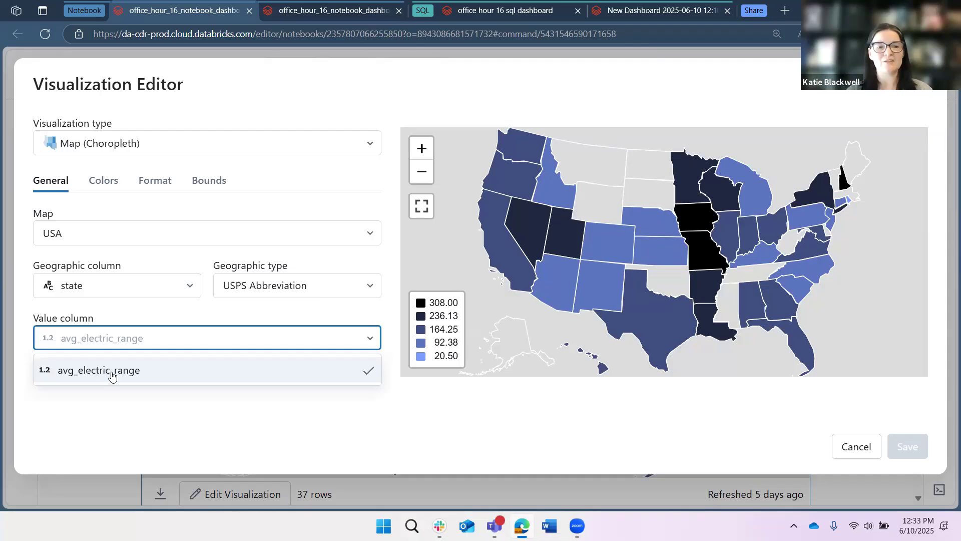
left_click(893, 105)
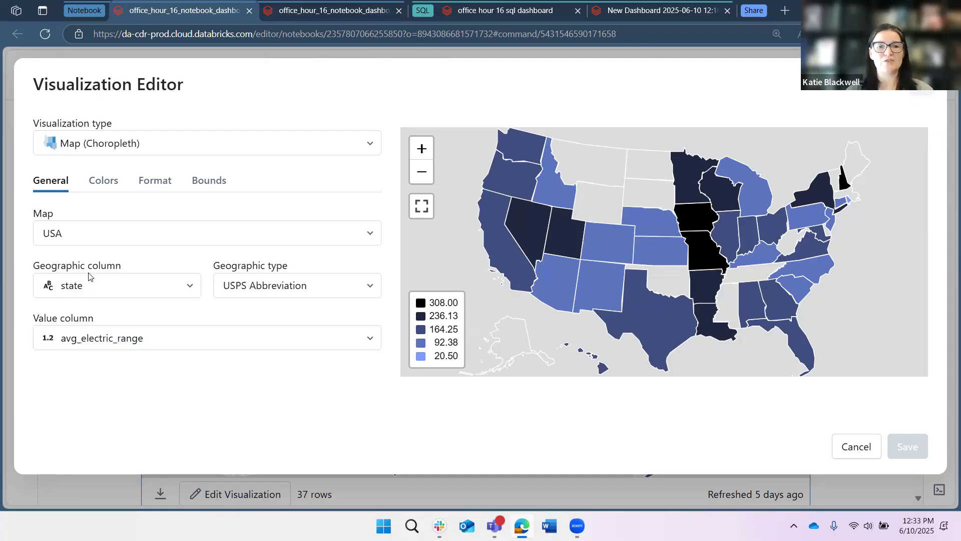
key("Escape")
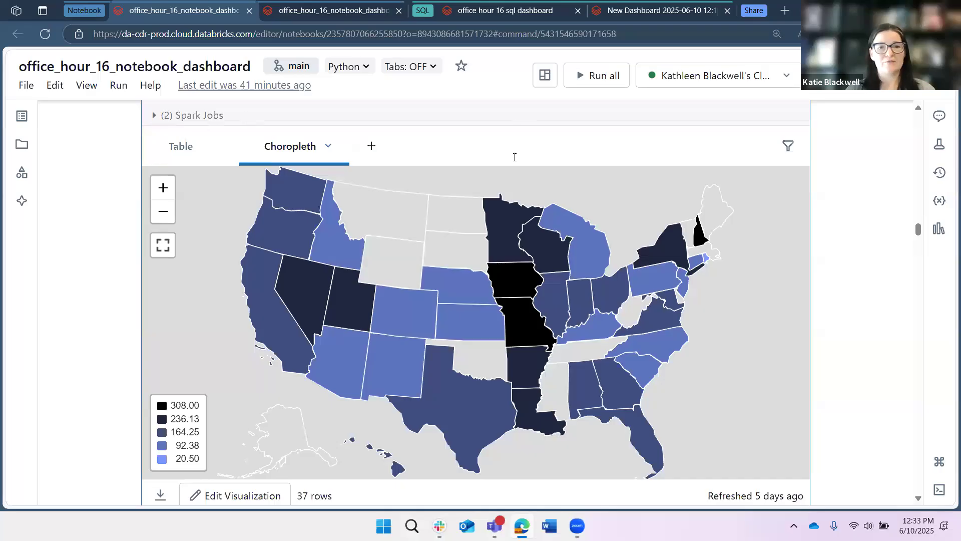
Read the notebook's data formatting and markdown text sections.
scroll(501, 210, "down", 8)
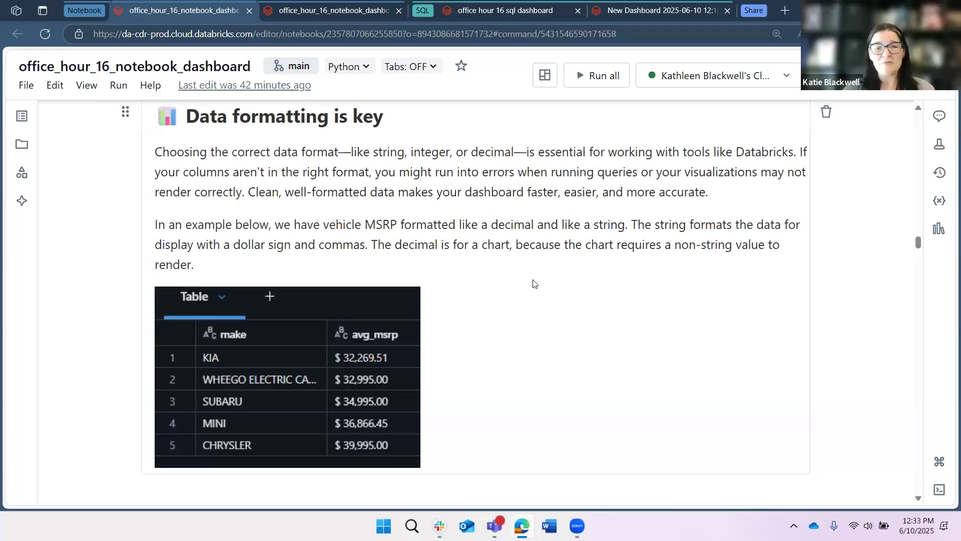
scroll(534, 282, "down", 1)
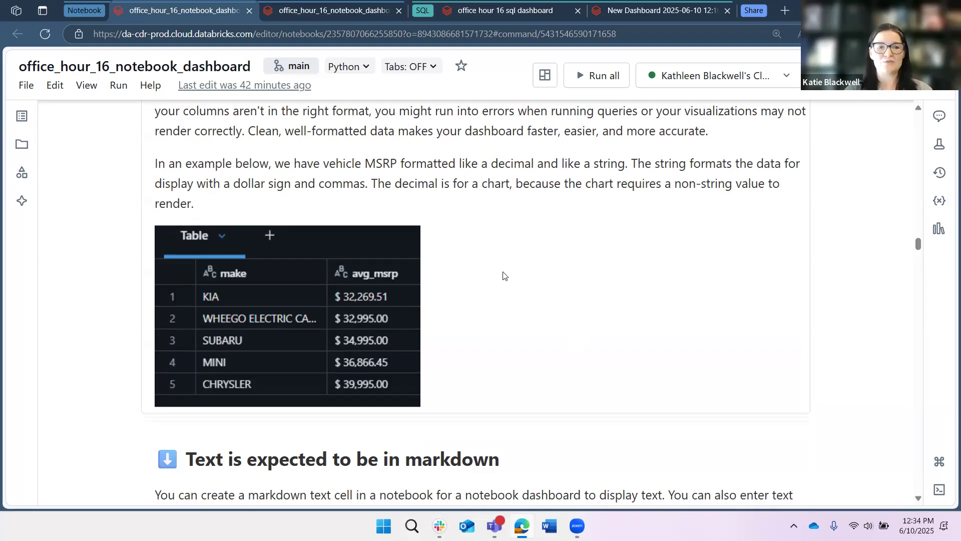
scroll(503, 275, "up", 3)
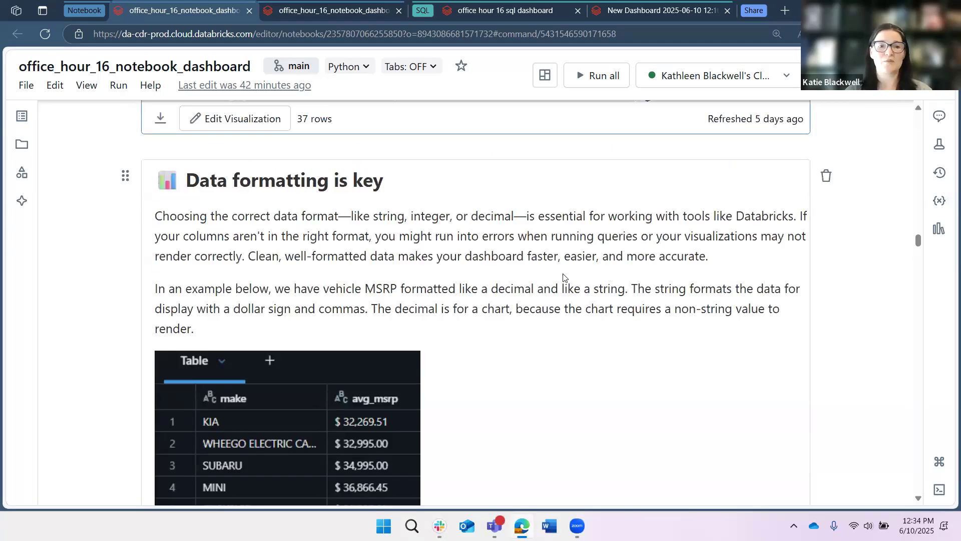
scroll(563, 278, "down", 4)
scroll(558, 277, "down", 6)
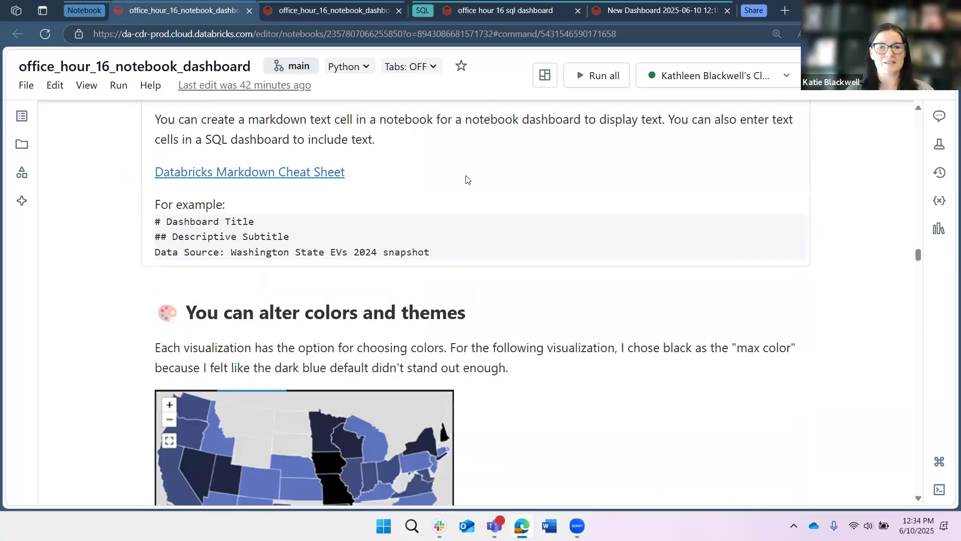
scroll(508, 281, "up", 2)
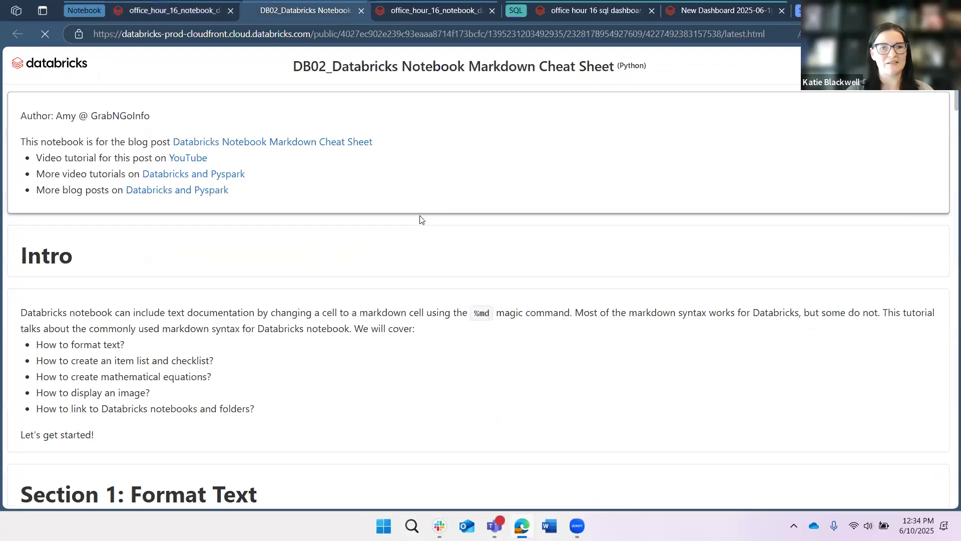
Skim the linked Databricks Notebook Markdown Cheat Sheet, close its tab, and return to the colors and themes section.
scroll(396, 213, "down", 10)
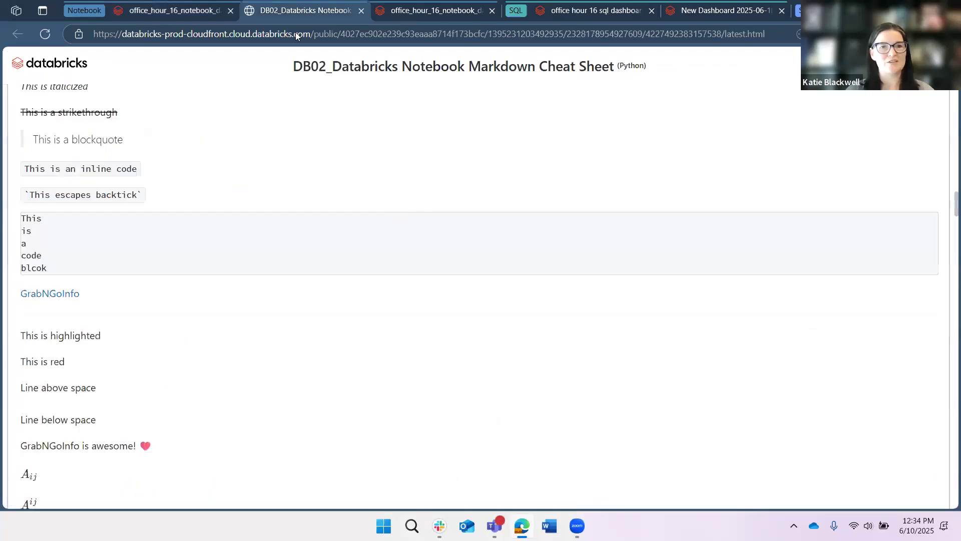
scroll(296, 150, "down", 5)
left_click(361, 11)
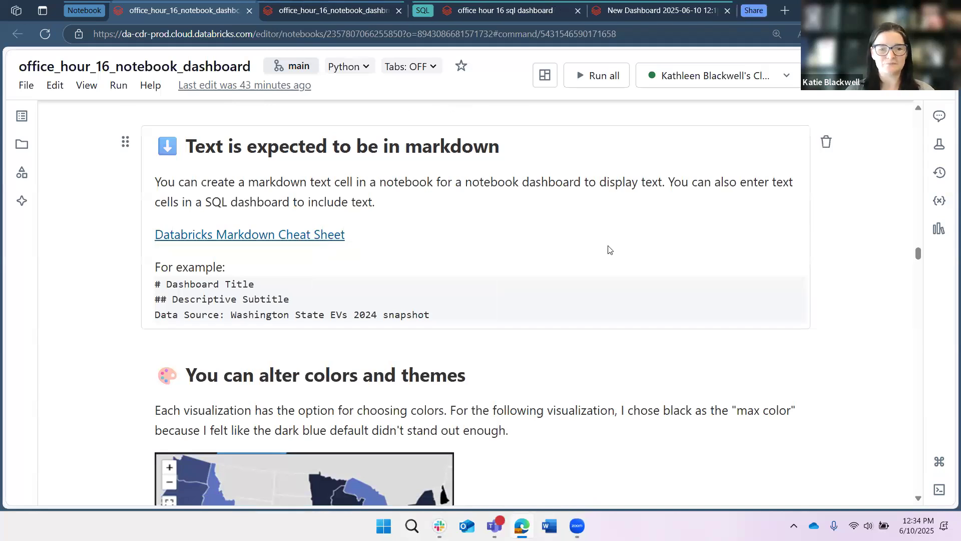
scroll(603, 253, "down", 3)
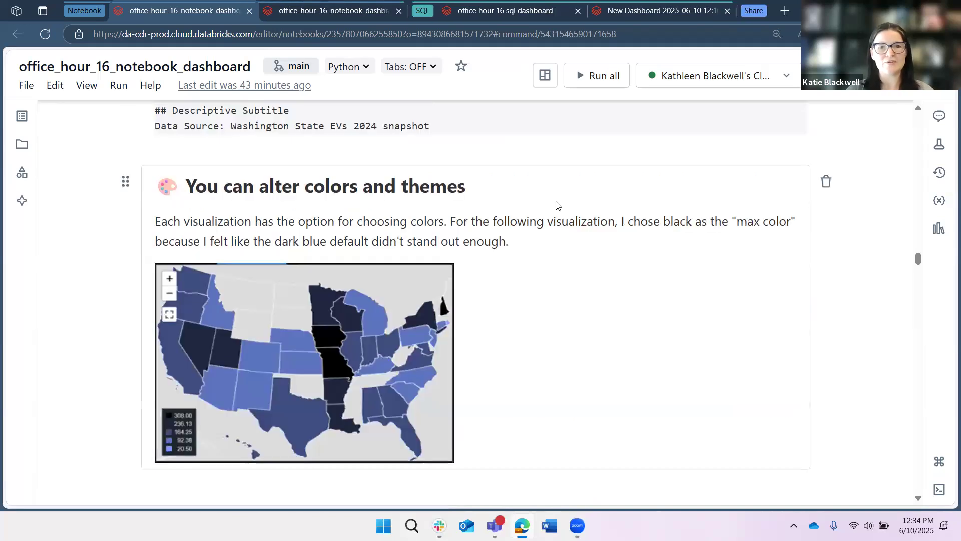
scroll(557, 205, "down", 1)
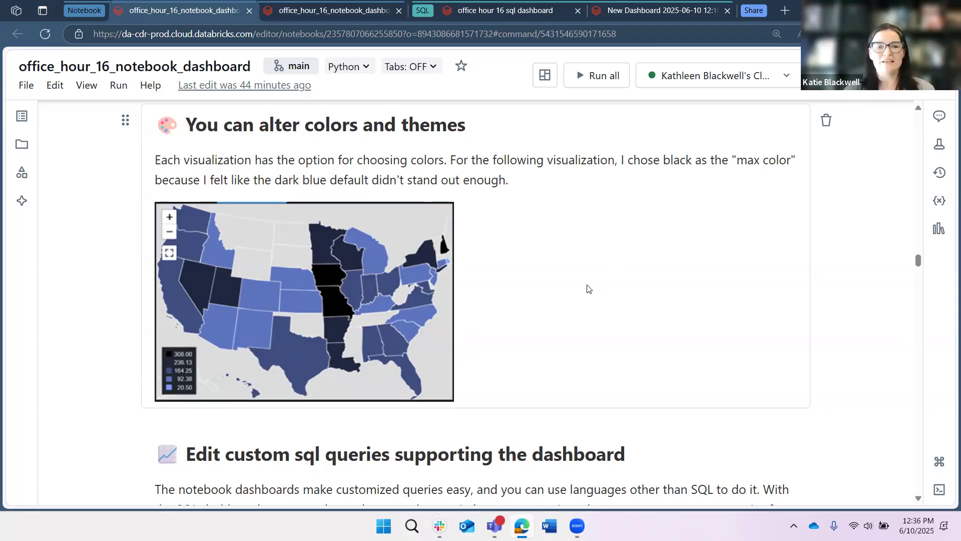
Scroll through the notebook's Edit custom sql queries supporting the dashboard section.
scroll(581, 284, "down", 3)
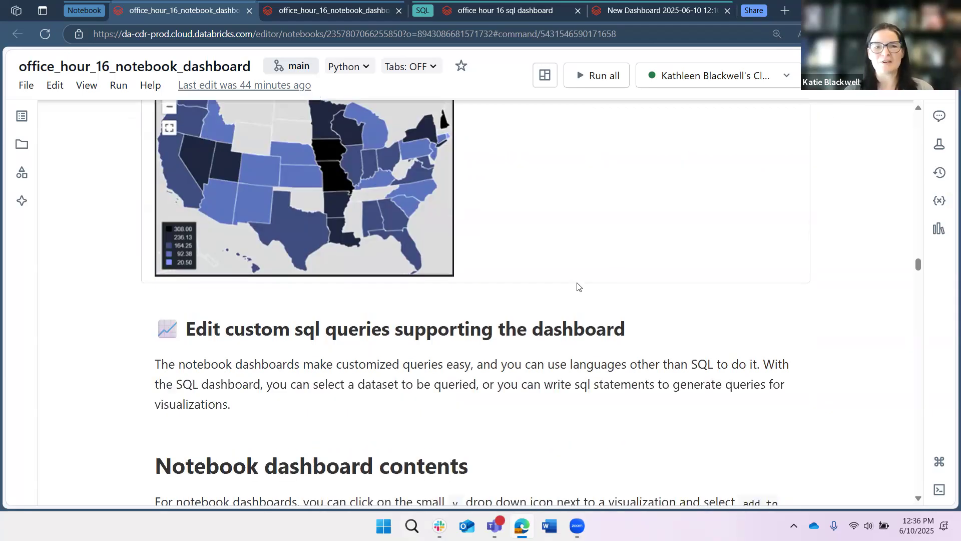
scroll(575, 283, "down", 1)
scroll(79, 261, "down", 5)
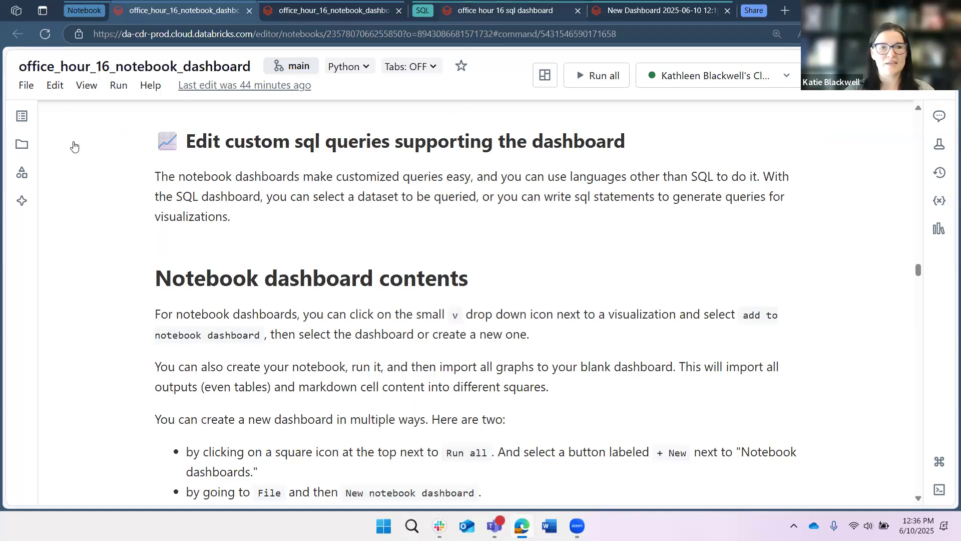
Switch to the office hour 16 sql dashboard tab and open the published dashboard's draft for editing.
key("ctrl+Tab")
key("ctrl+Tab")
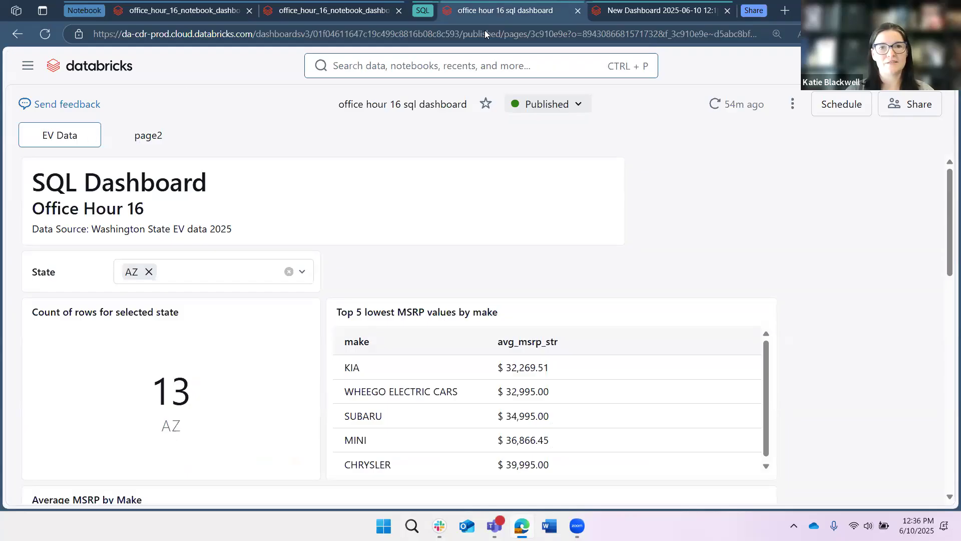
key("ctrl+Tab")
left_click(476, 11)
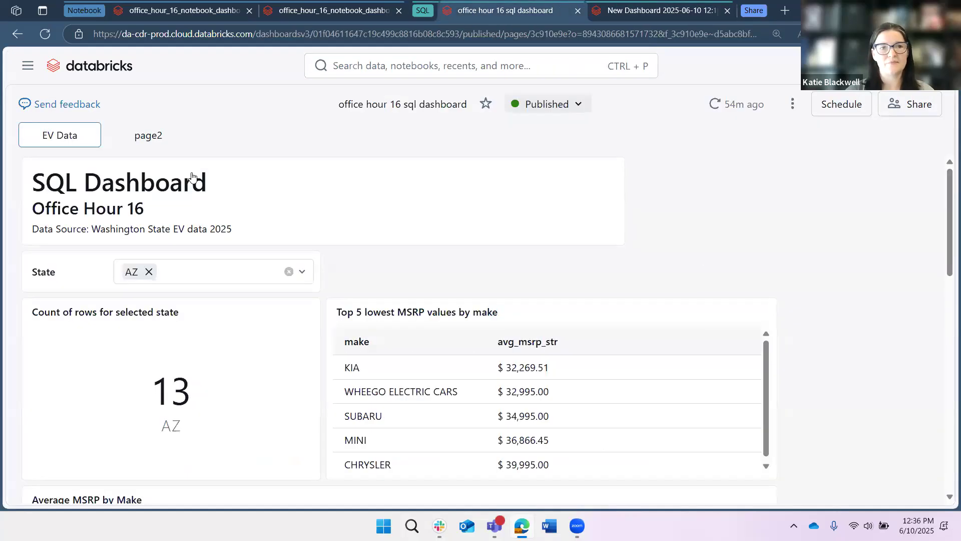
left_click(574, 112)
left_click(571, 137)
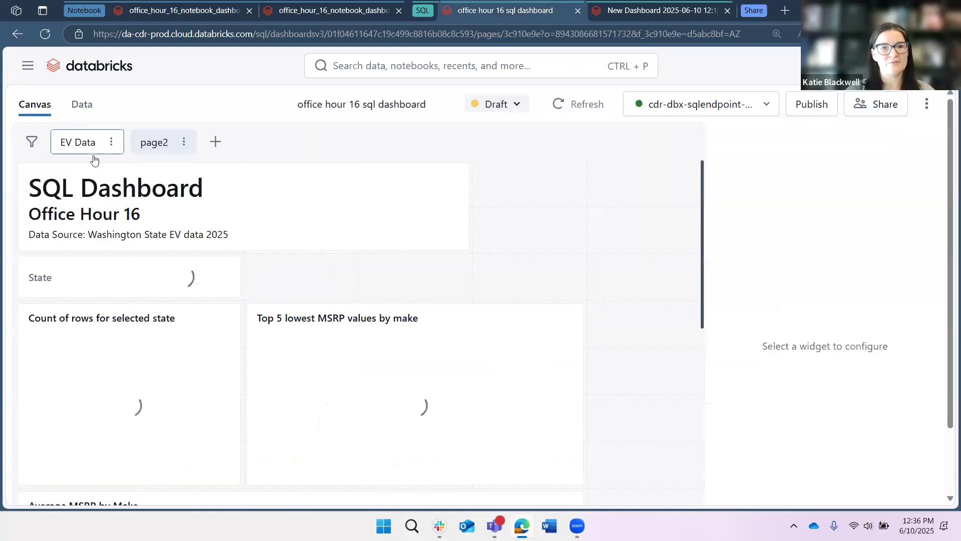
In the dashboard's Data view, inspect the avg msrp by make query and add a new dataset from SQL.
left_click(82, 105)
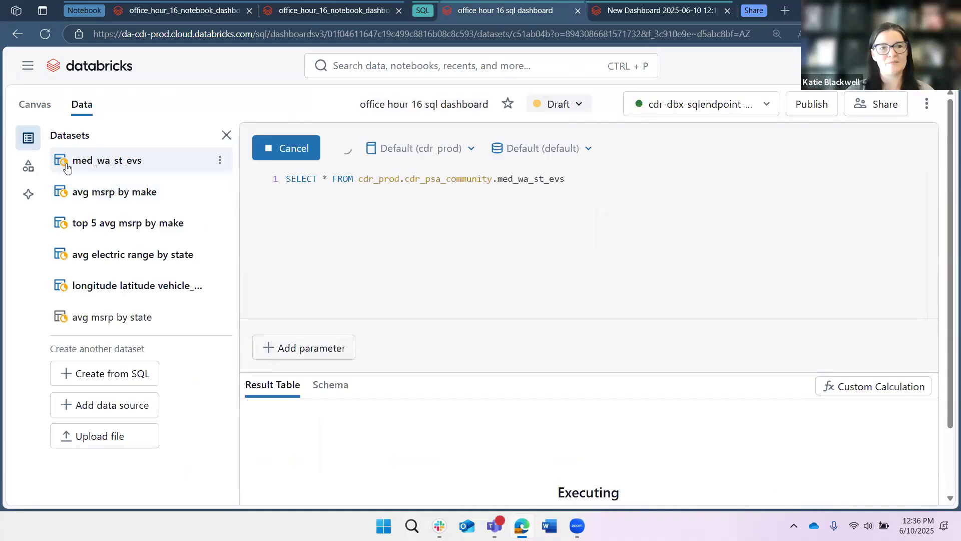
left_click(95, 193)
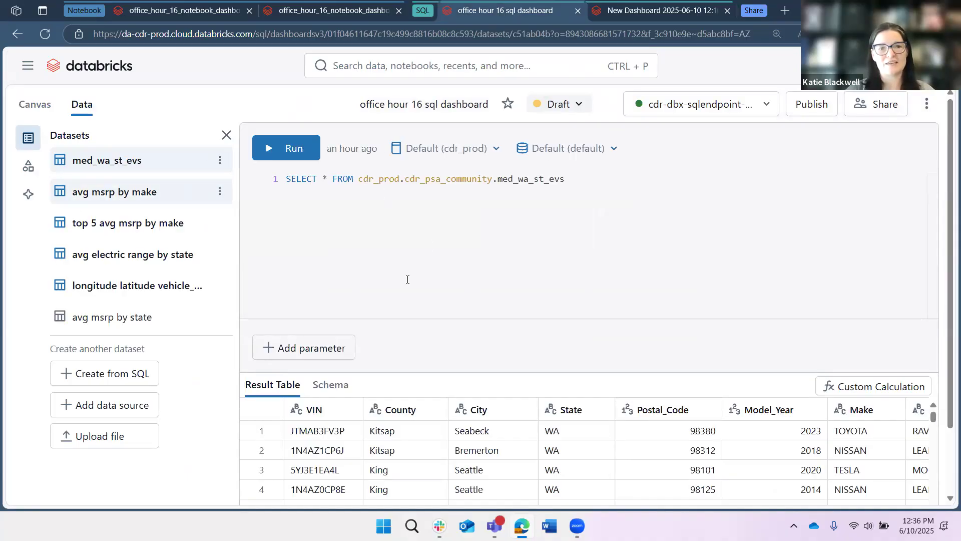
left_click(298, 192)
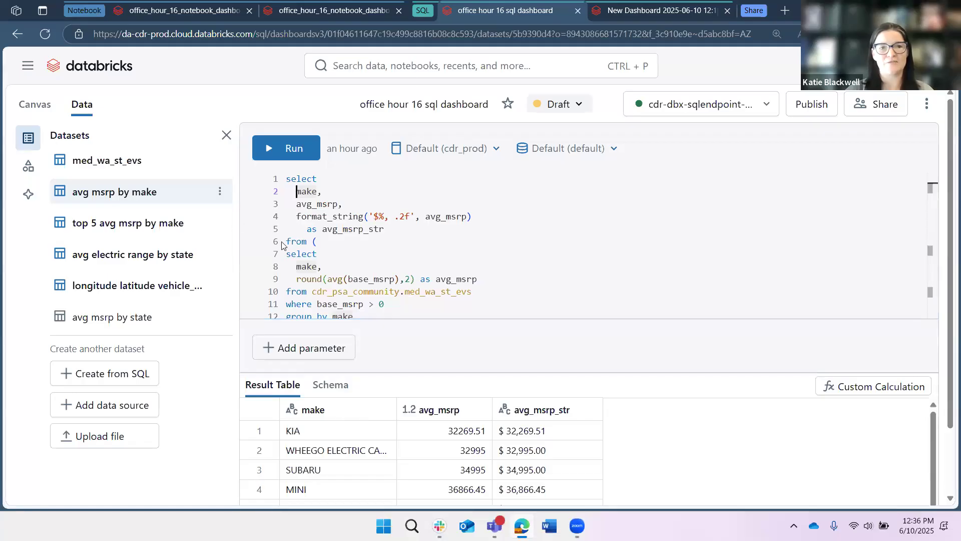
left_click(121, 378)
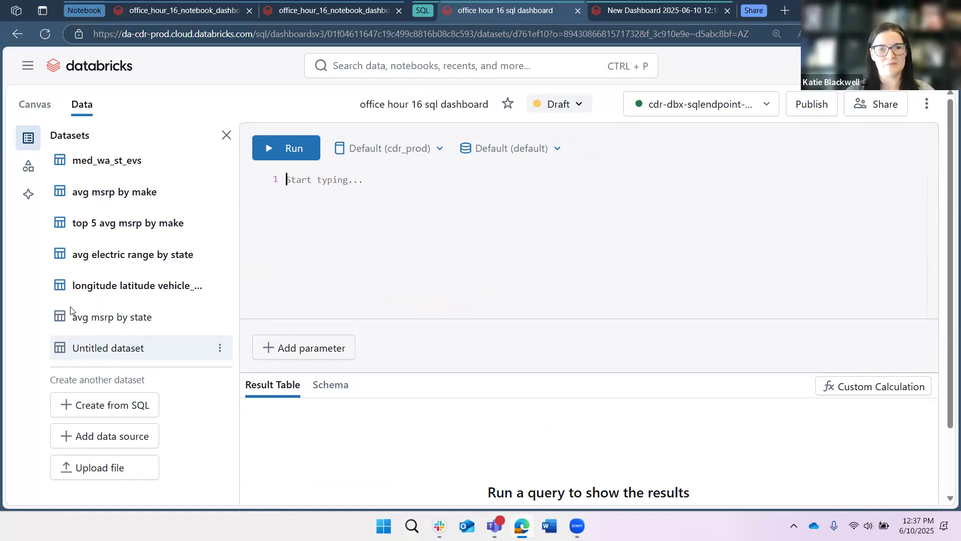
Return to the notebook and review the Create a visualization from cell output steps and the display() cell.
scroll(65, 303, "down", 2)
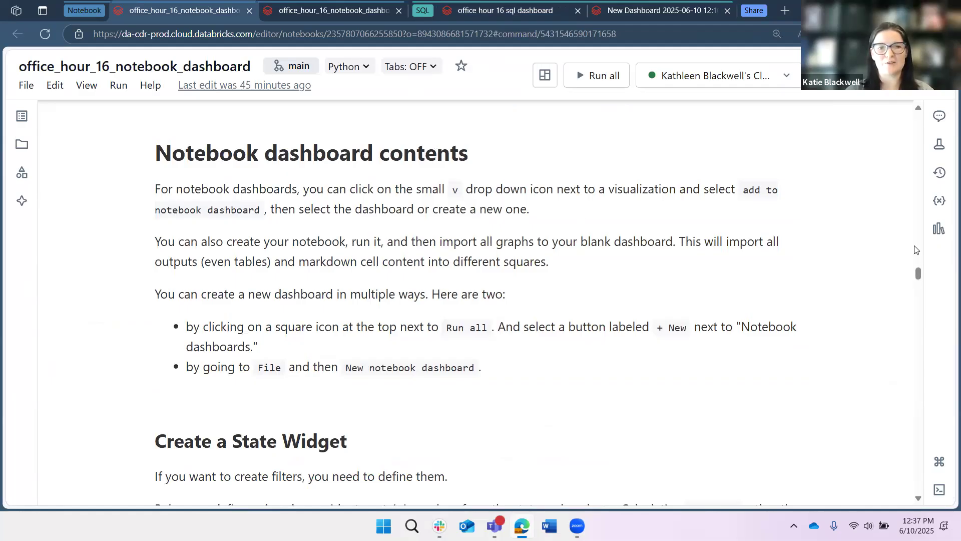
scroll(907, 214, "up", 2)
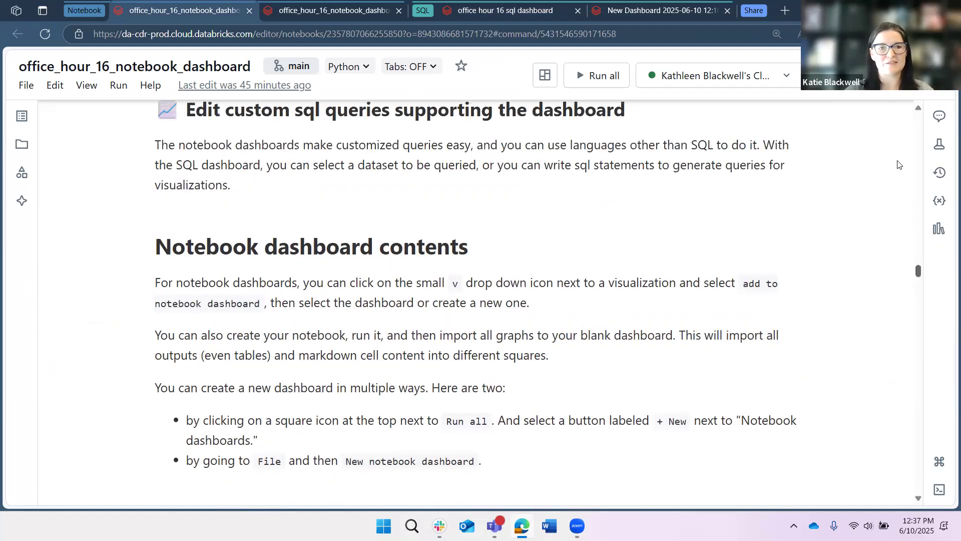
scroll(899, 164, "up", 10)
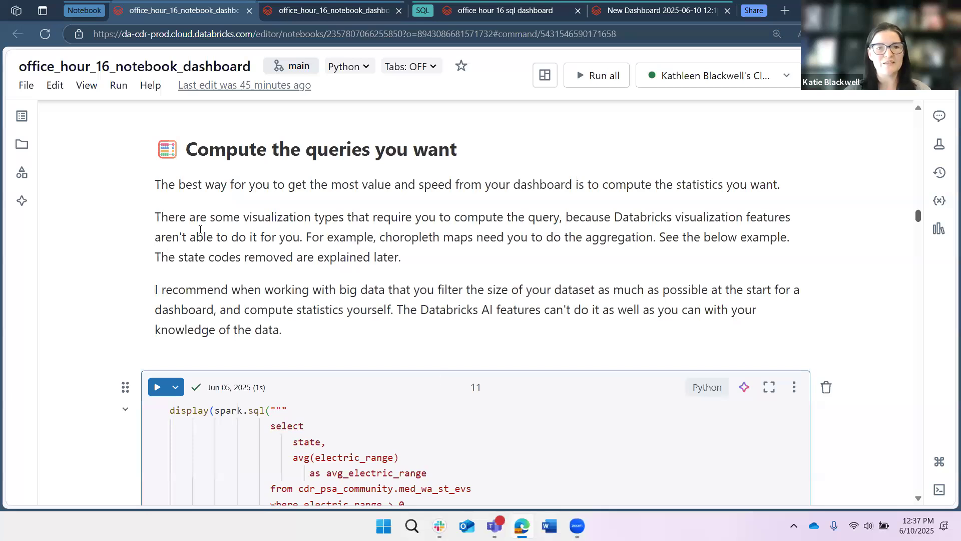
scroll(242, 275, "up", 10)
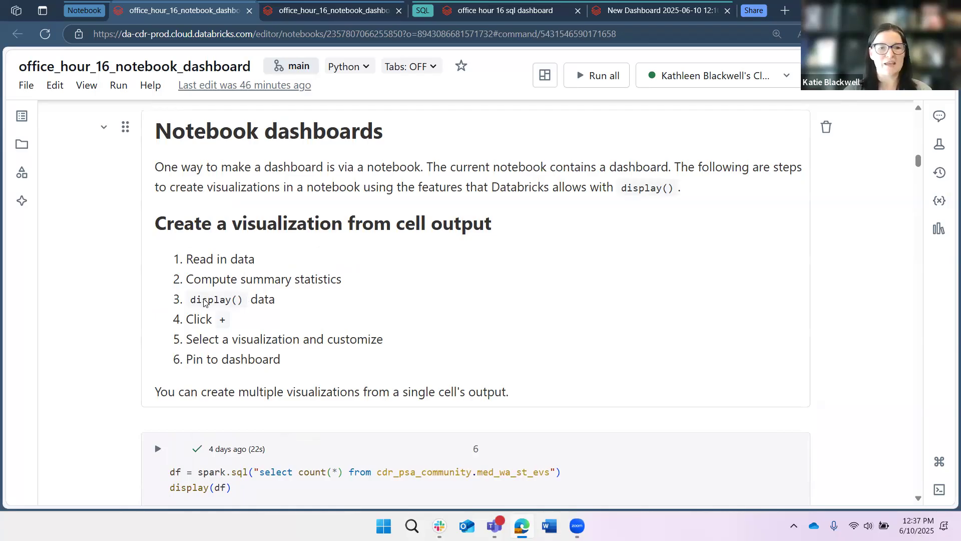
left_click_drag(245, 301, 190, 300)
scroll(187, 362, "down", 1)
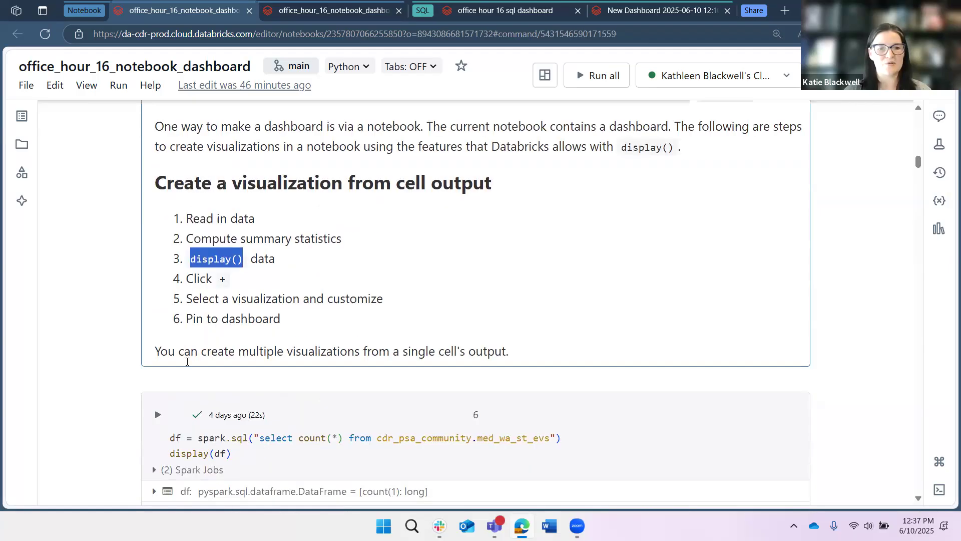
scroll(187, 362, "down", 2)
double_click(188, 361)
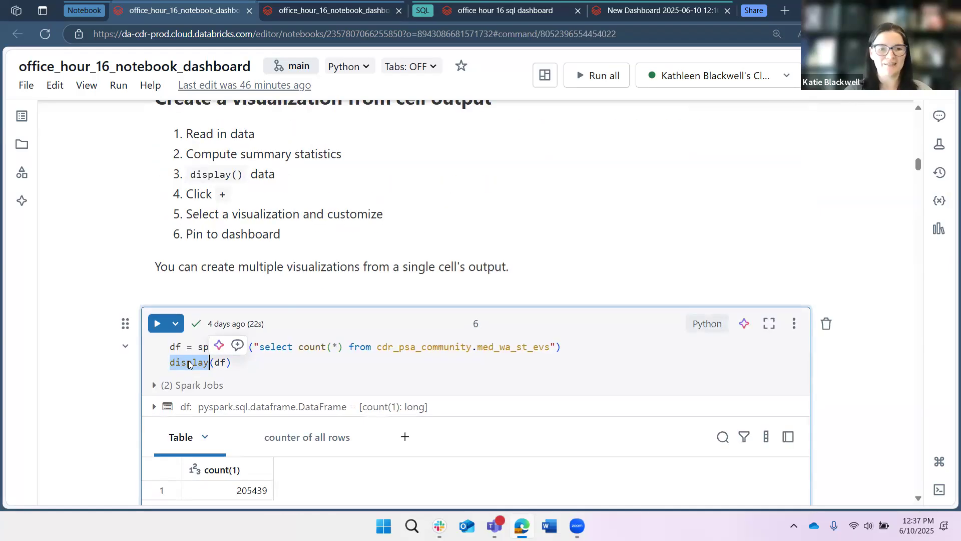
scroll(200, 360, "down", 1)
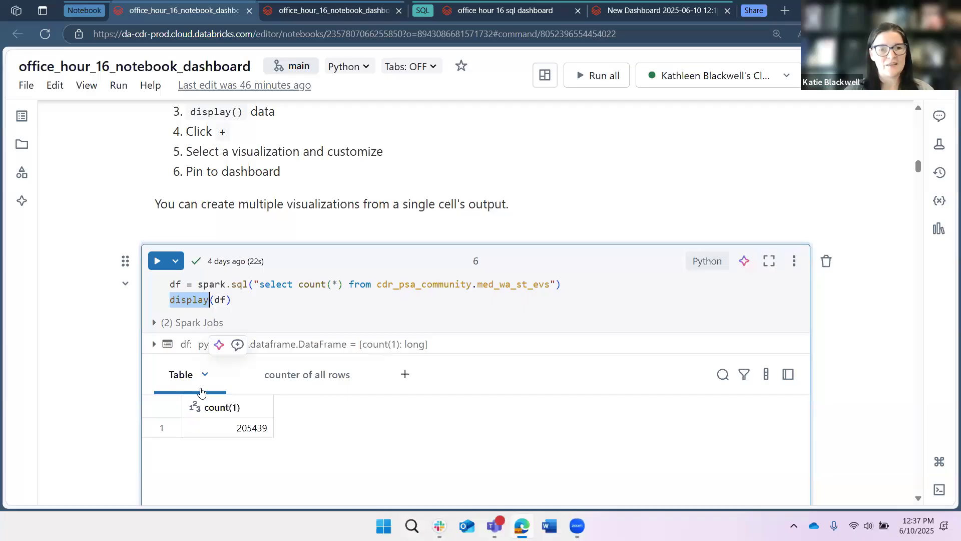
Open the table output's menu to show the Add to notebook dashboard option, then close it.
right_click(227, 424)
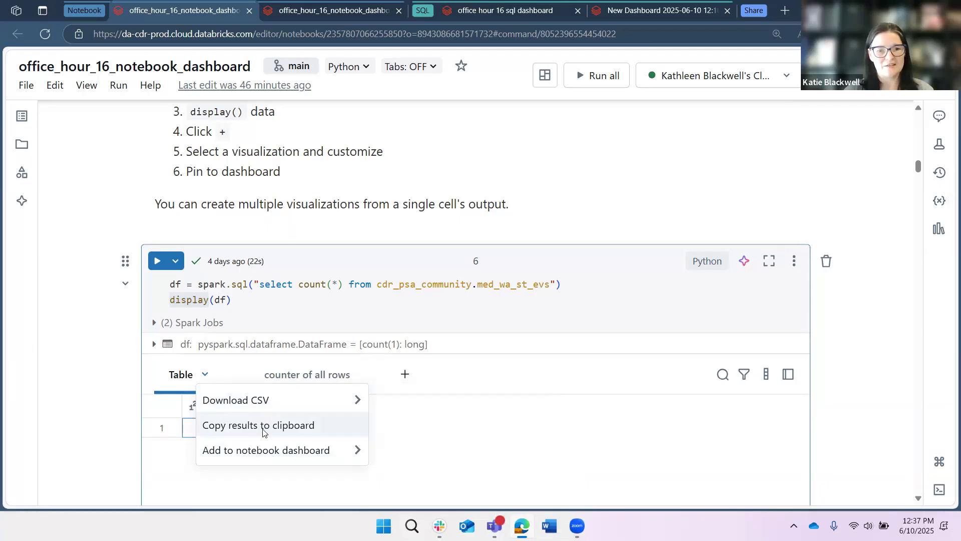
mouse_move(338, 452)
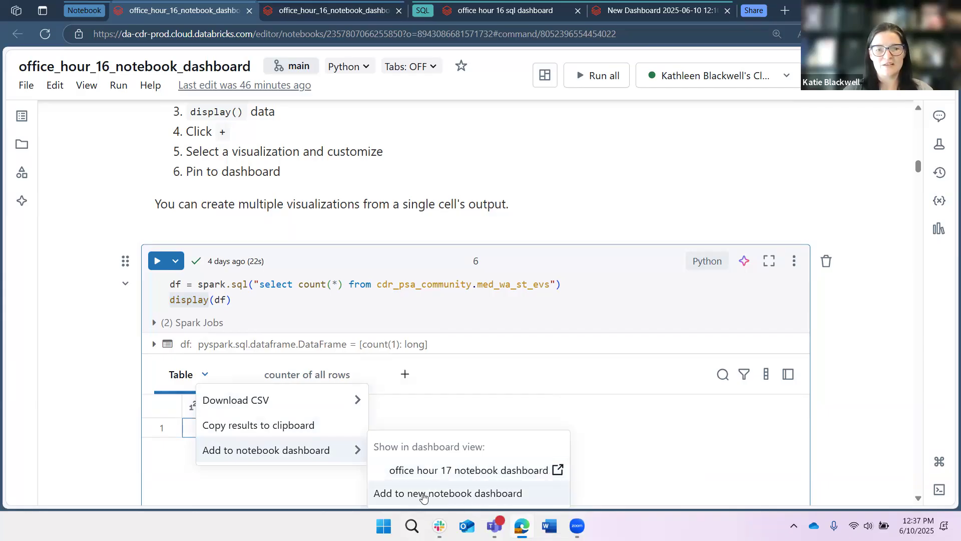
left_click(416, 411)
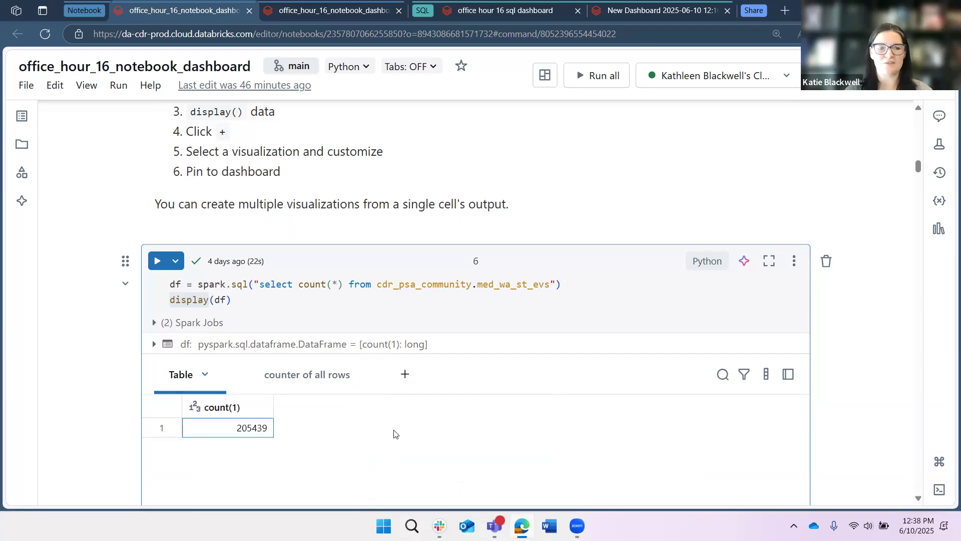
Switch the cell output to the counter of all rows visualization.
left_click(329, 377)
scroll(414, 249, "down", 2)
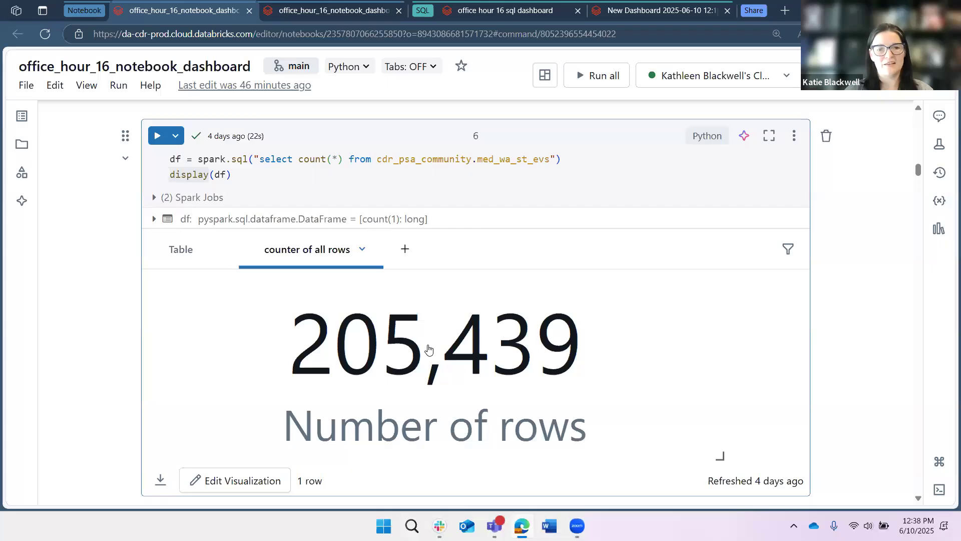
mouse_move(421, 402)
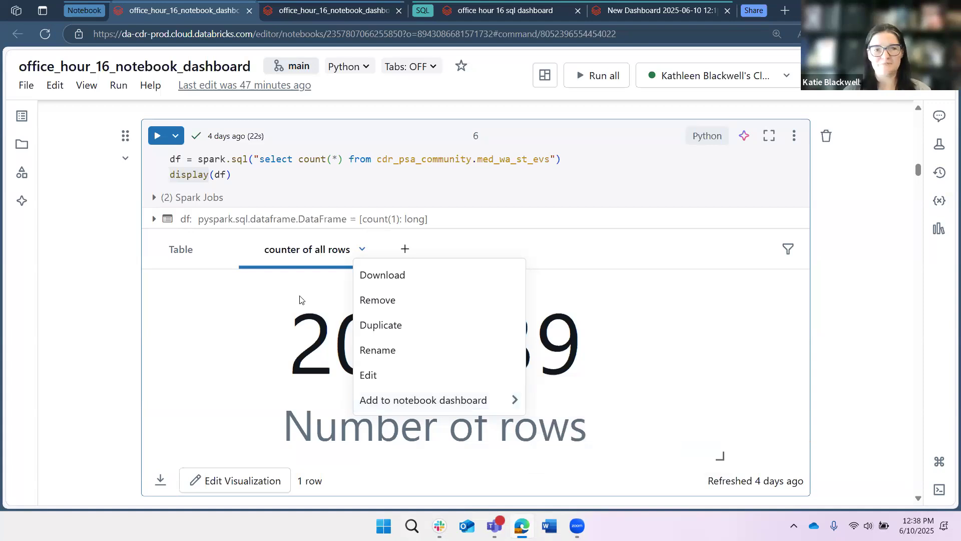
Add a new visualization to the cell output and set its type to Counter.
left_click(405, 250)
left_click(405, 251)
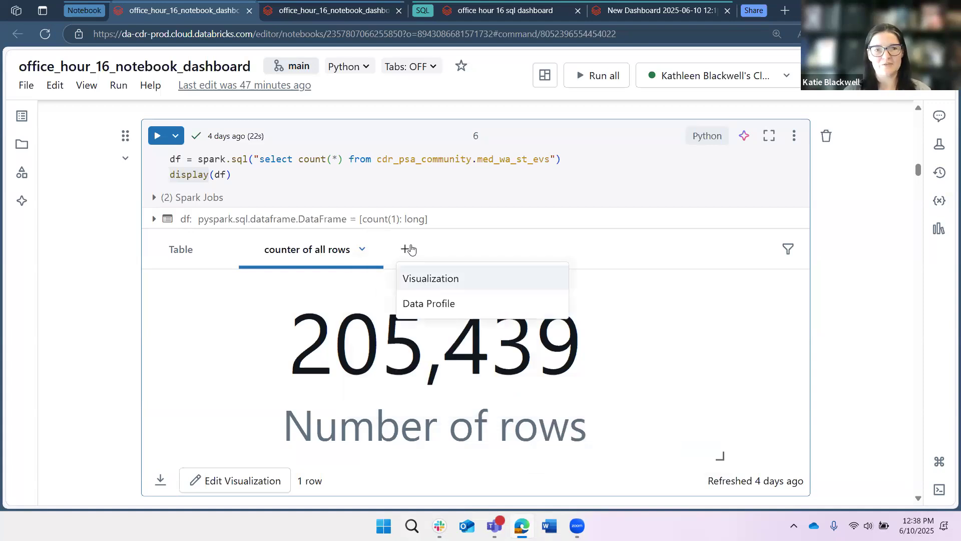
left_click(424, 278)
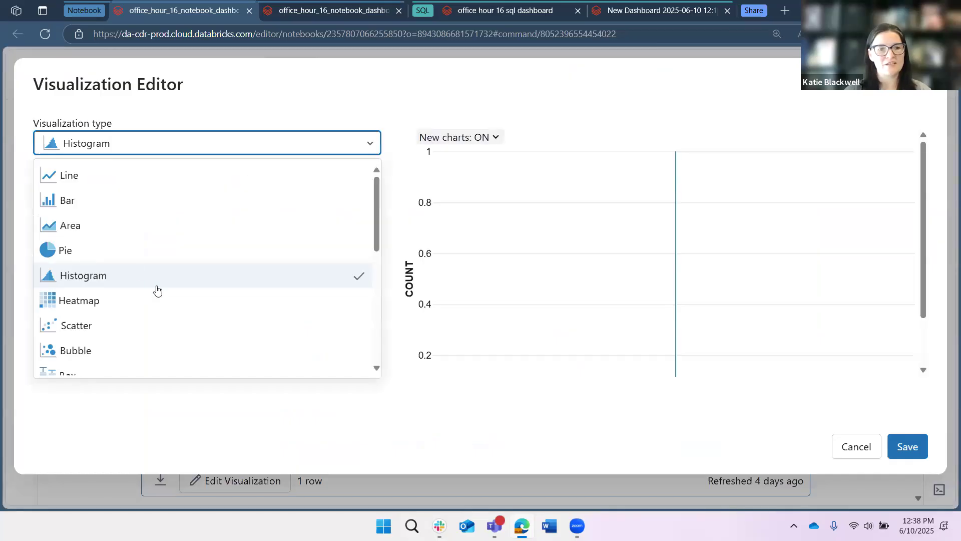
scroll(155, 288, "down", 3)
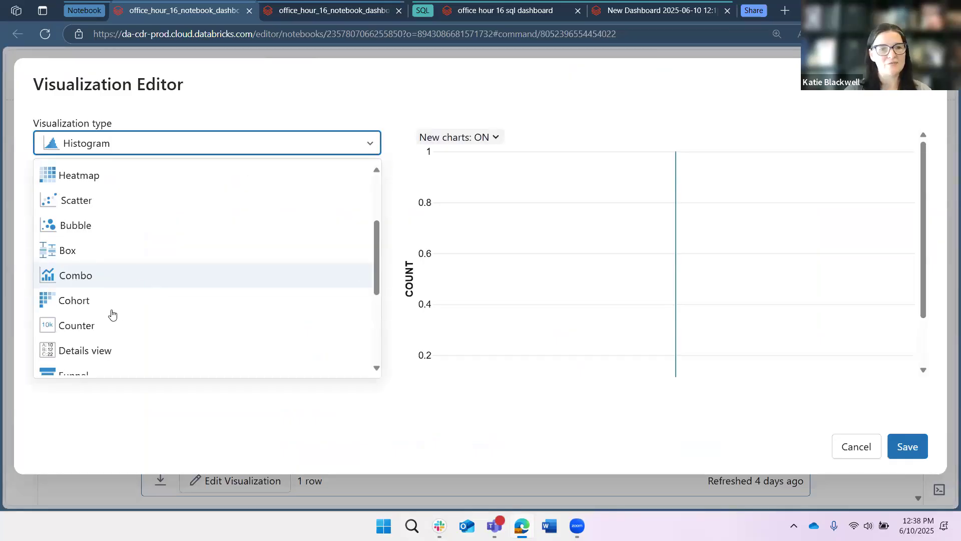
left_click(108, 323)
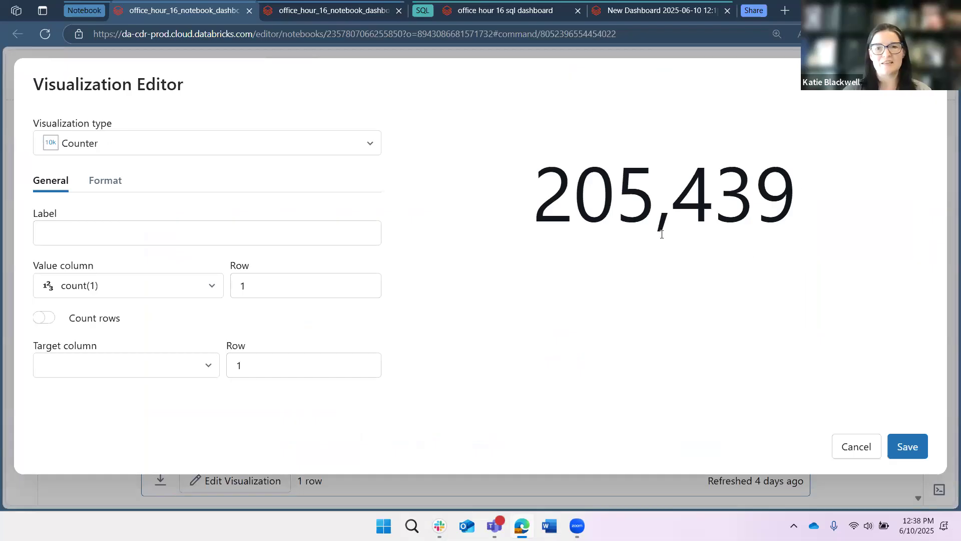
Try a period as the counter's thousands separator, then set it back to a comma.
left_click(105, 181)
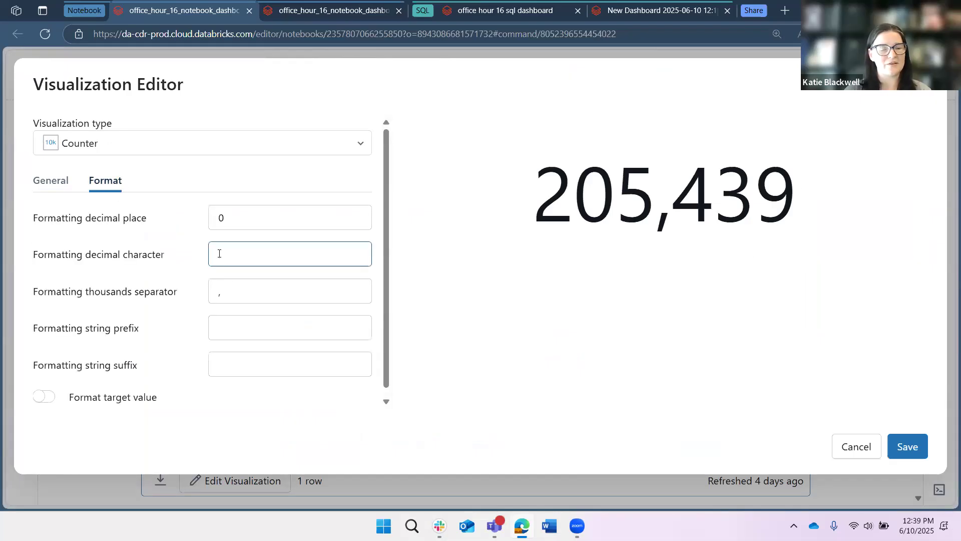
left_click(227, 296)
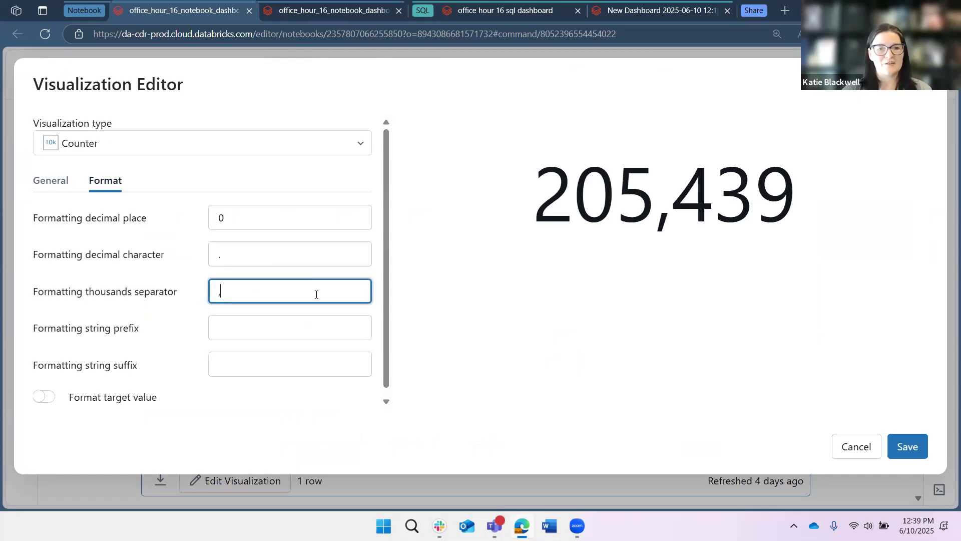
key("BackSpace")
type(".")
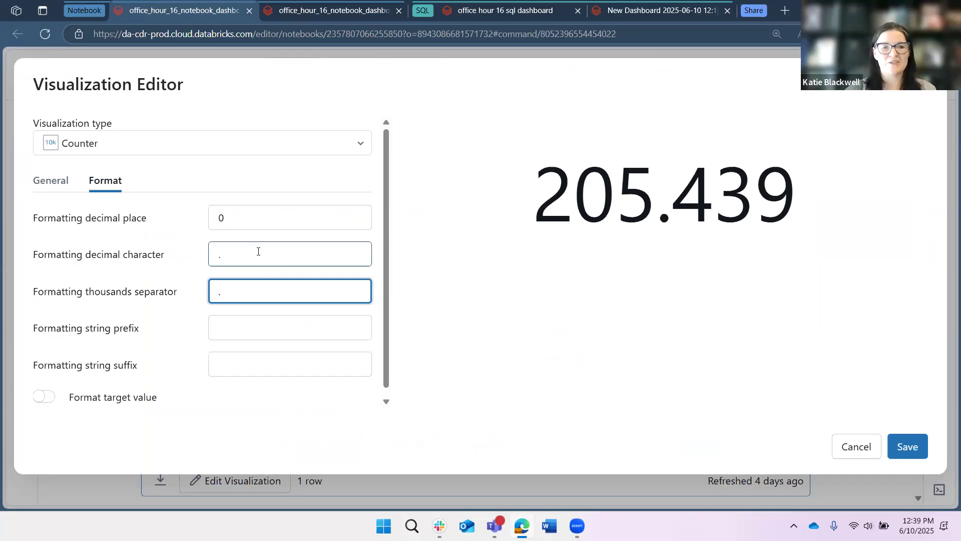
key("BackSpace")
type(",")
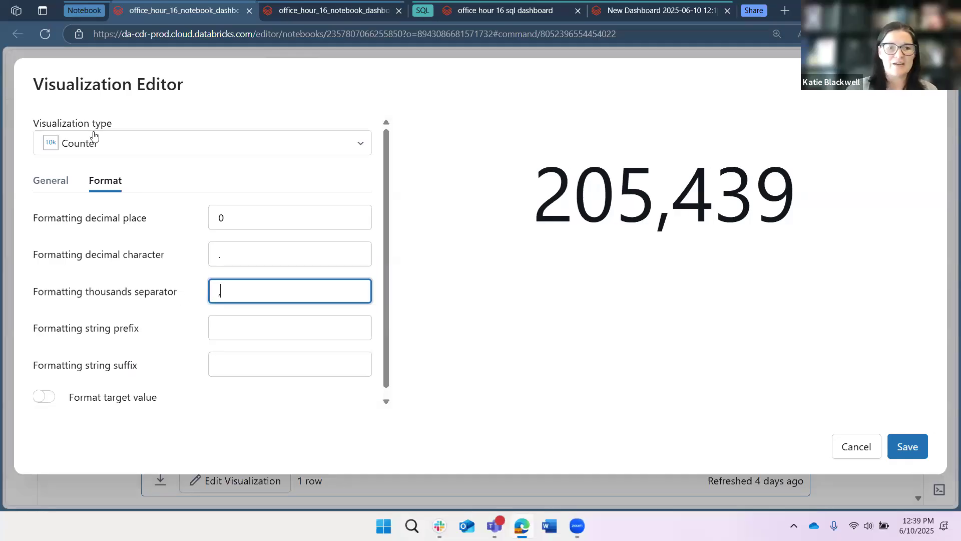
Review the counter's General options and the visualization type list, then cancel the Visualization Editor.
left_click(46, 186)
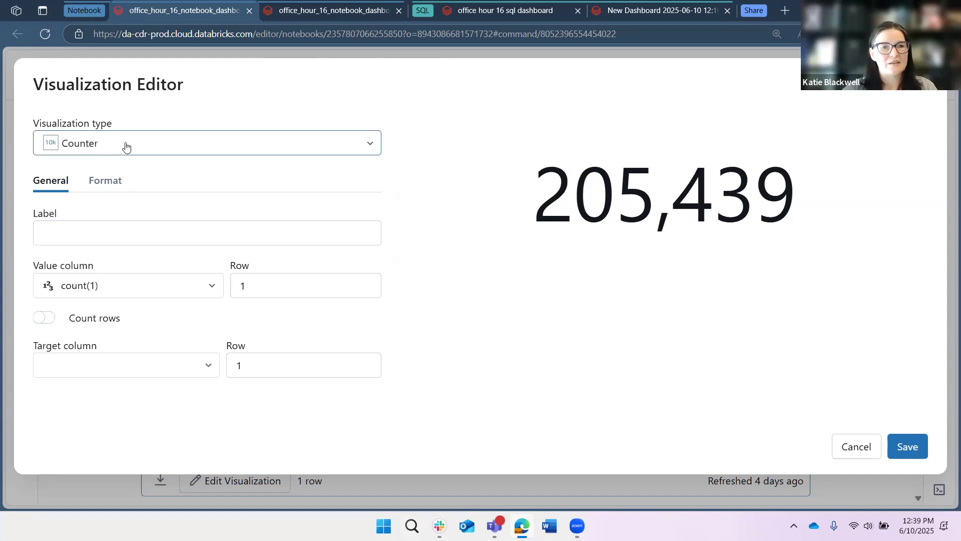
left_click(236, 142)
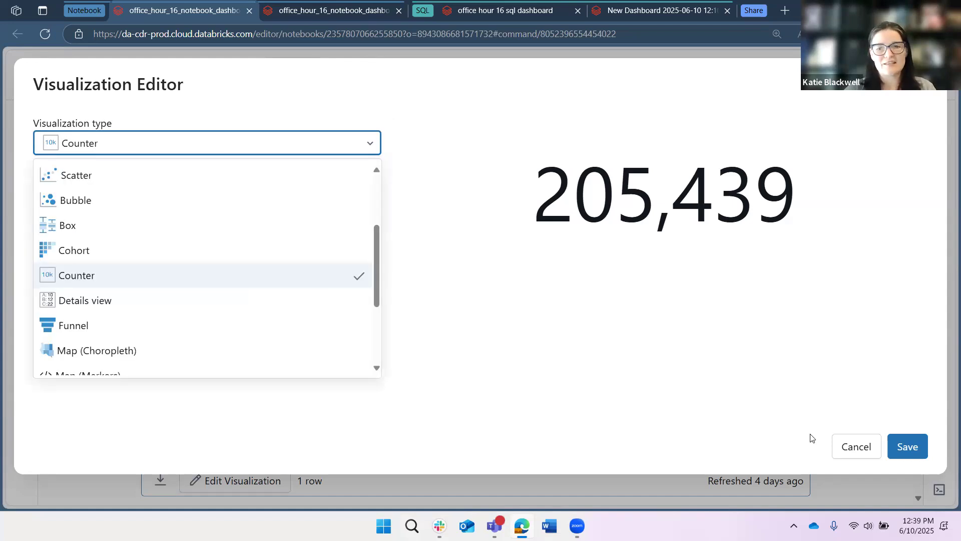
left_click(854, 445)
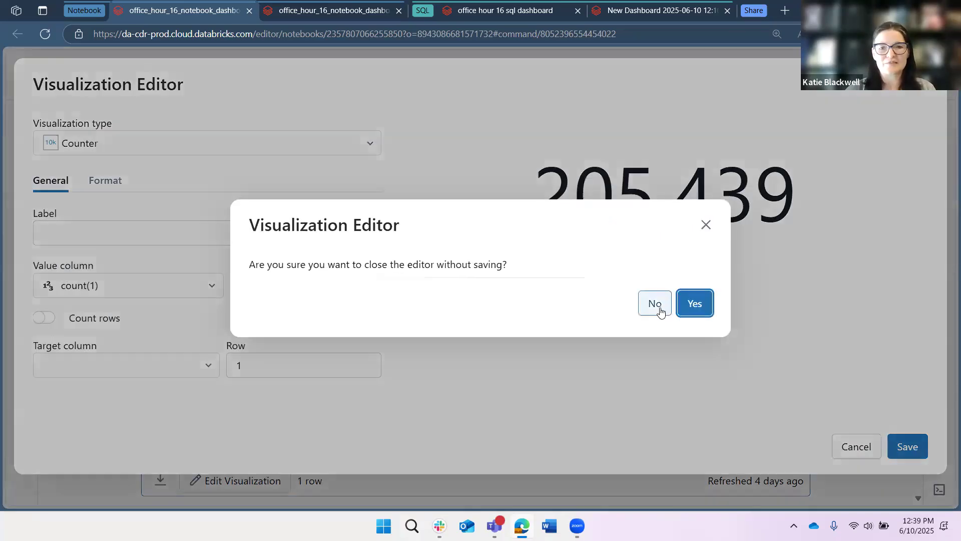
left_click(660, 311)
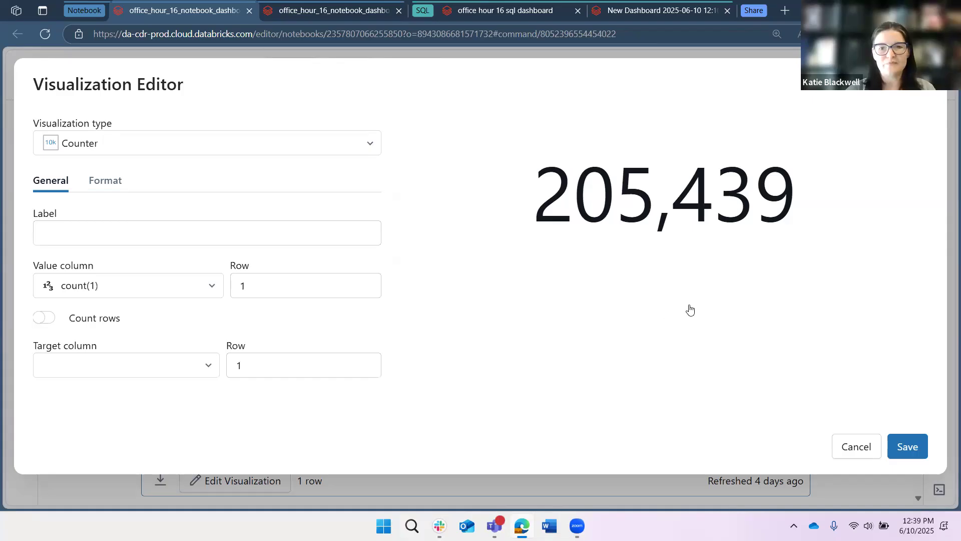
key("Return")
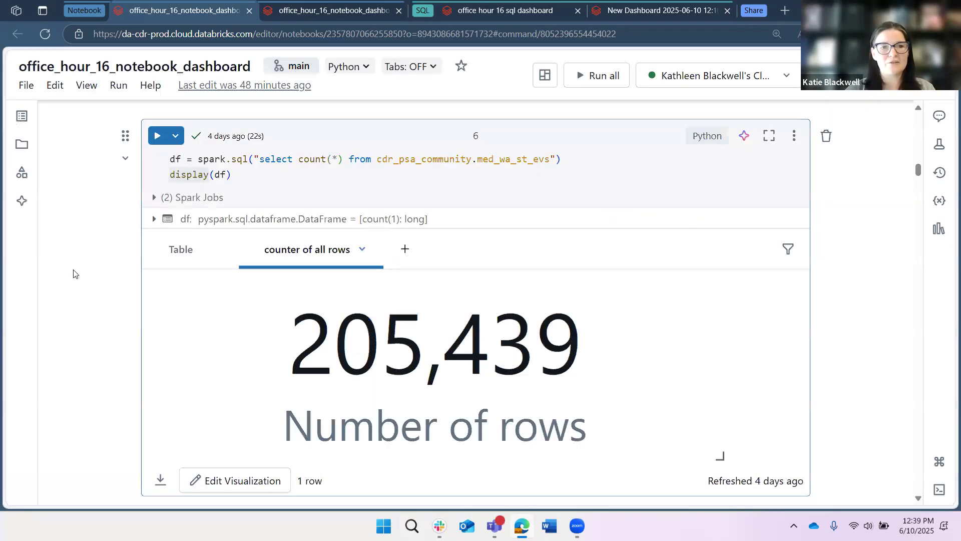
Scroll to the Dashboard differences, pros, and cons table.
scroll(76, 270, "down", 5)
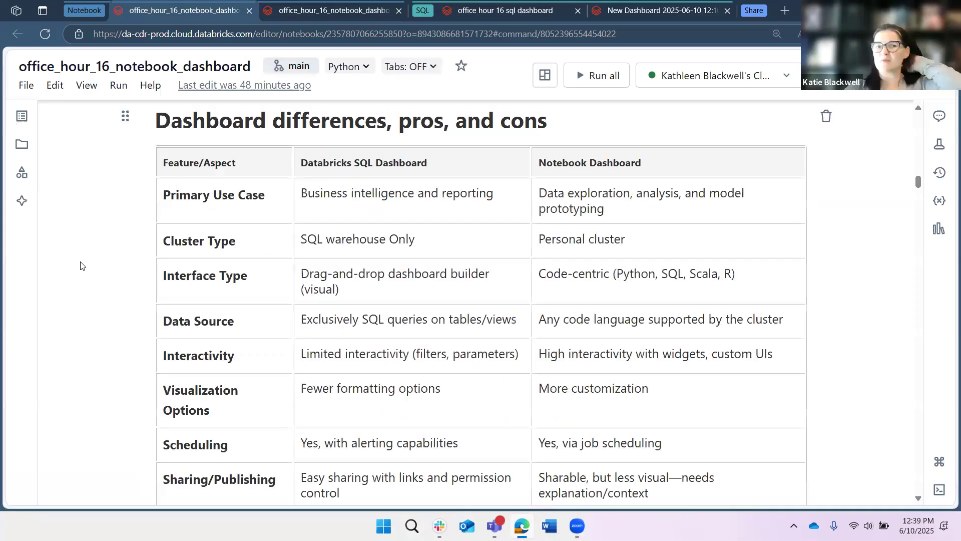
scroll(100, 273, "down", 1)
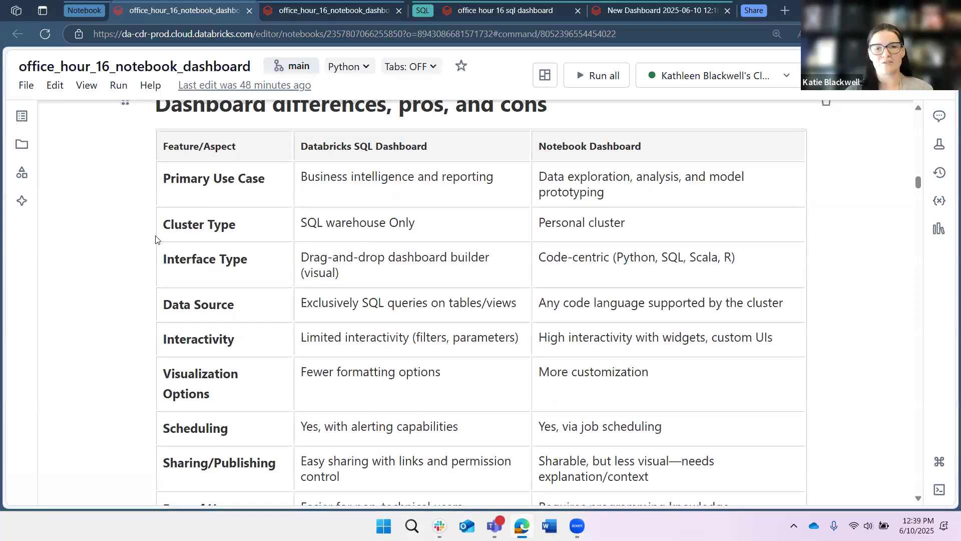
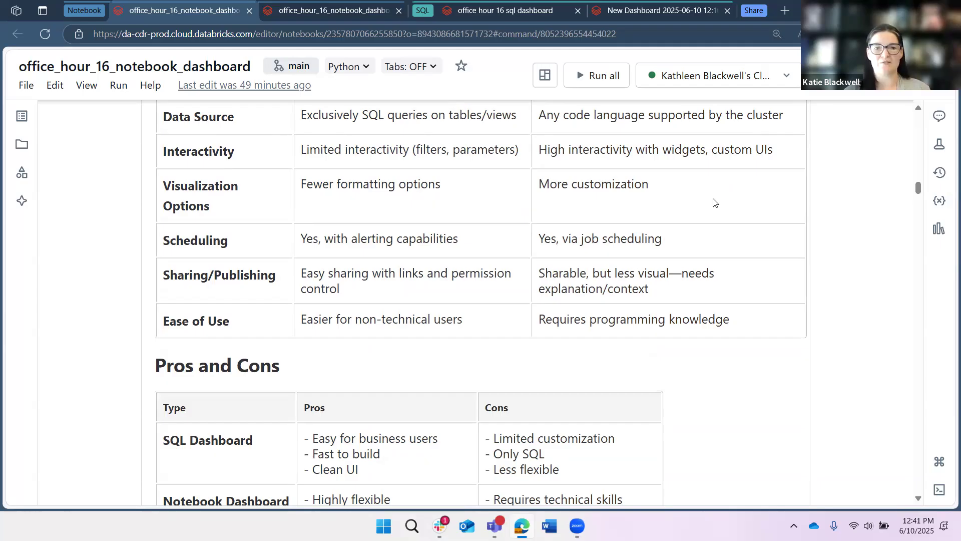
Read through the Pros and Cons table and the Dashboard Security, Efficiency, and Style Tips in the notebook.
scroll(711, 195, "down", 1)
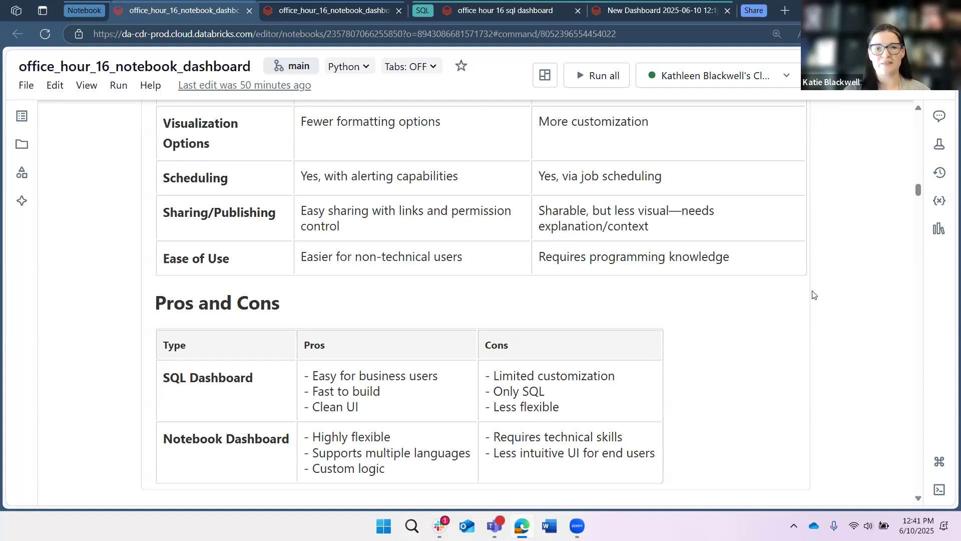
scroll(841, 276, "down", 3)
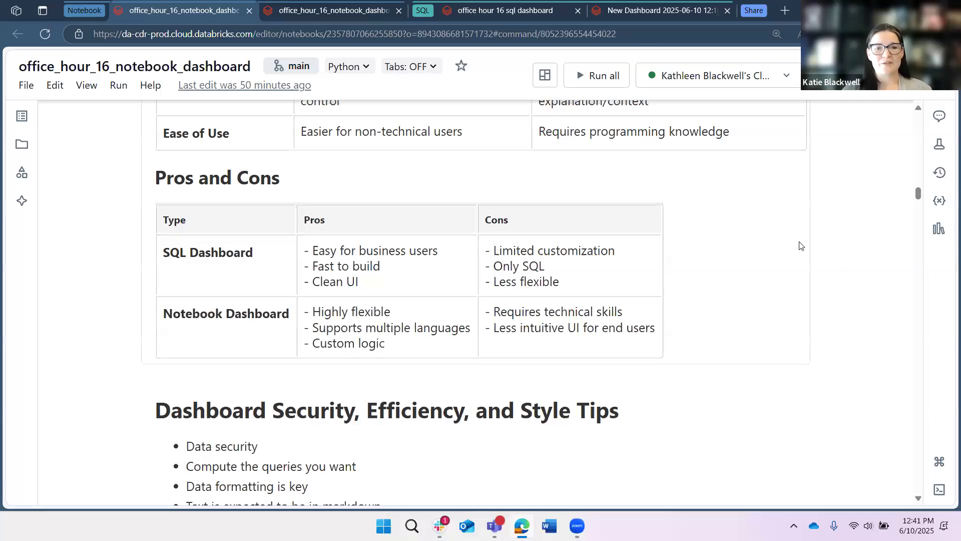
scroll(800, 245, "down", 1)
scroll(799, 245, "down", 2)
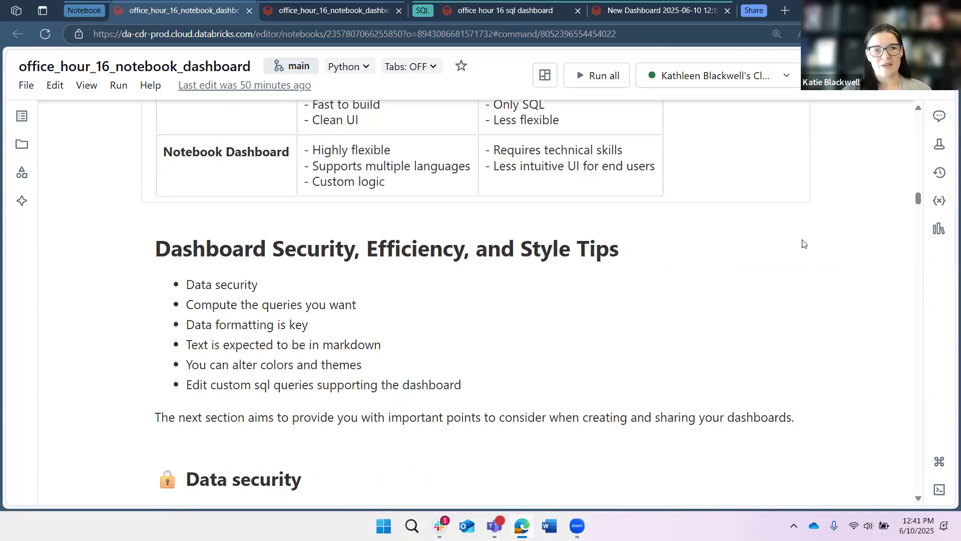
scroll(802, 244, "down", 5)
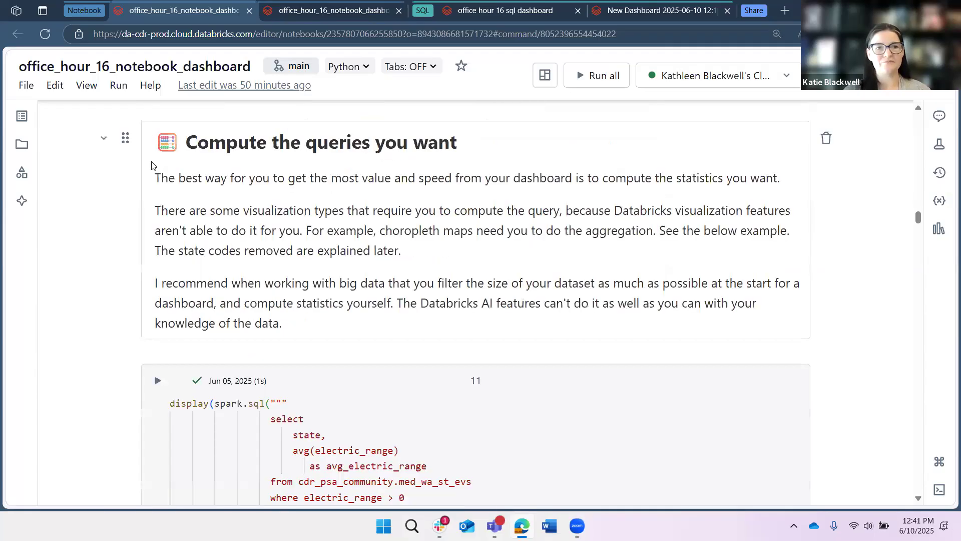
Switch to the notebook dashboard tab, go full-screen in the browser, and scroll through its counters, charts and map.
left_click(310, 11)
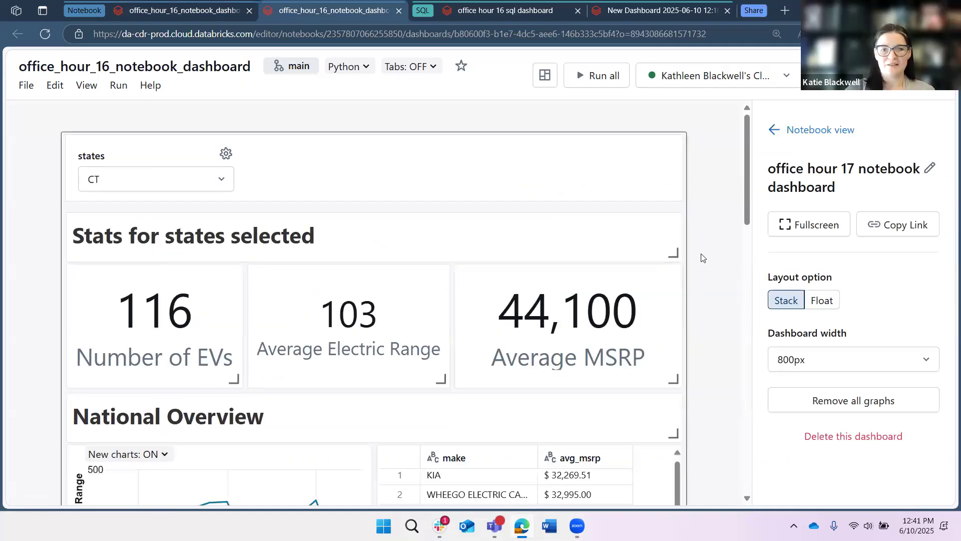
key("ctrl+plus")
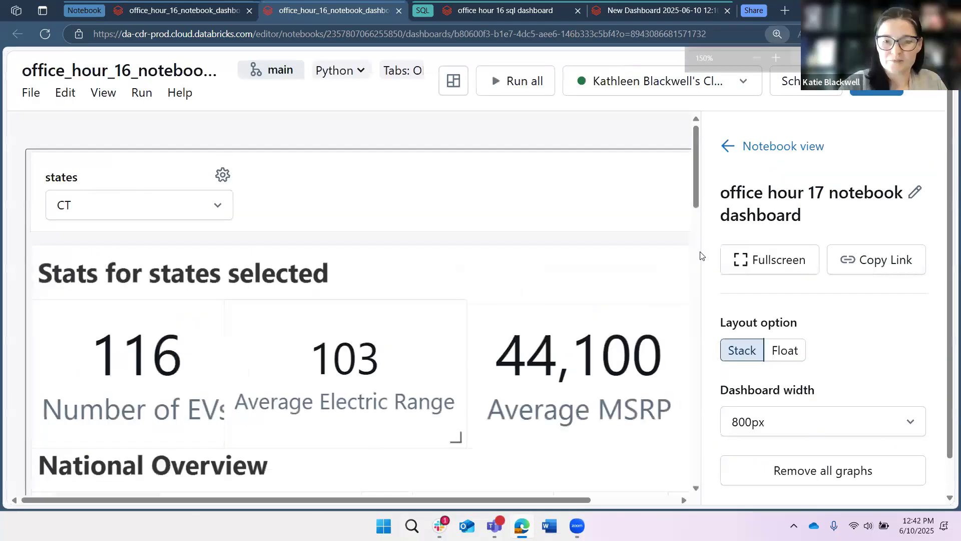
key("ctrl+minus")
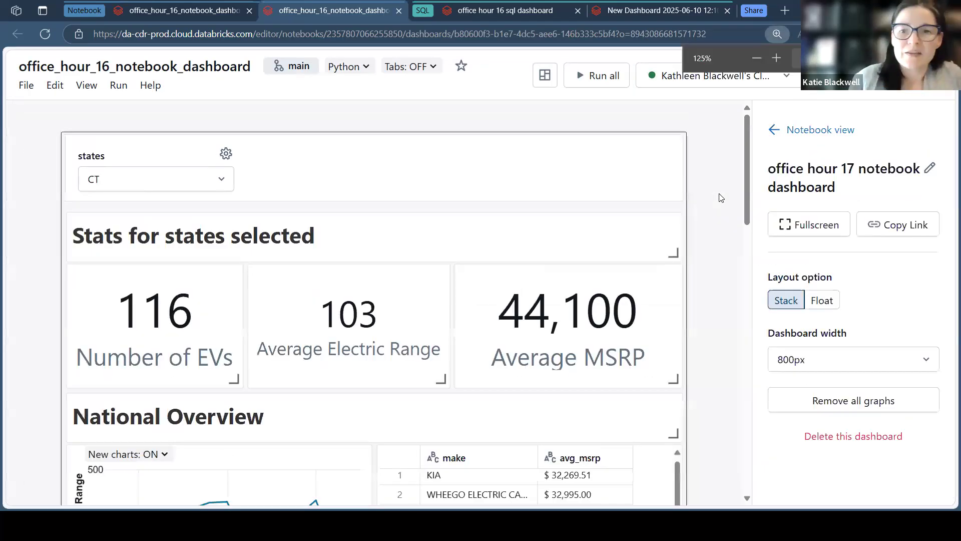
key("F11")
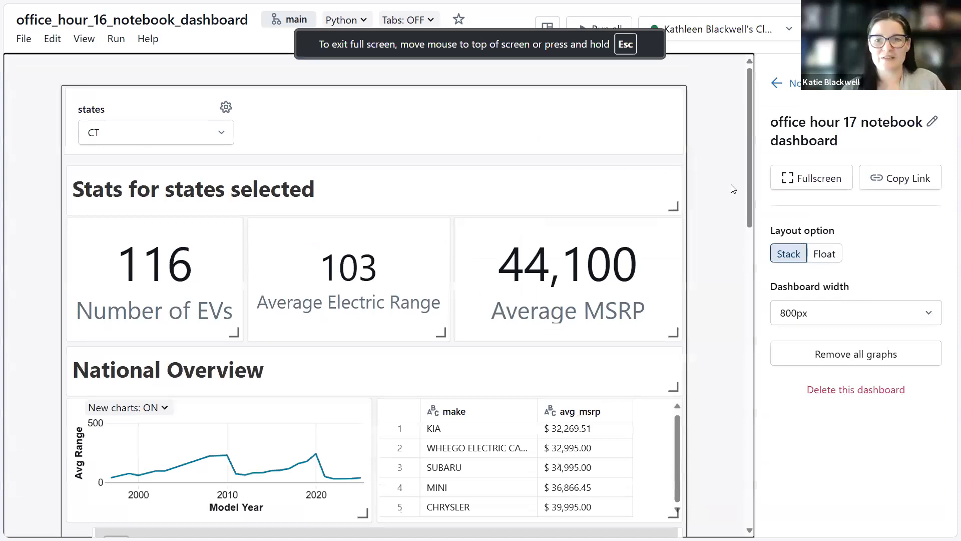
scroll(729, 195, "down", 5)
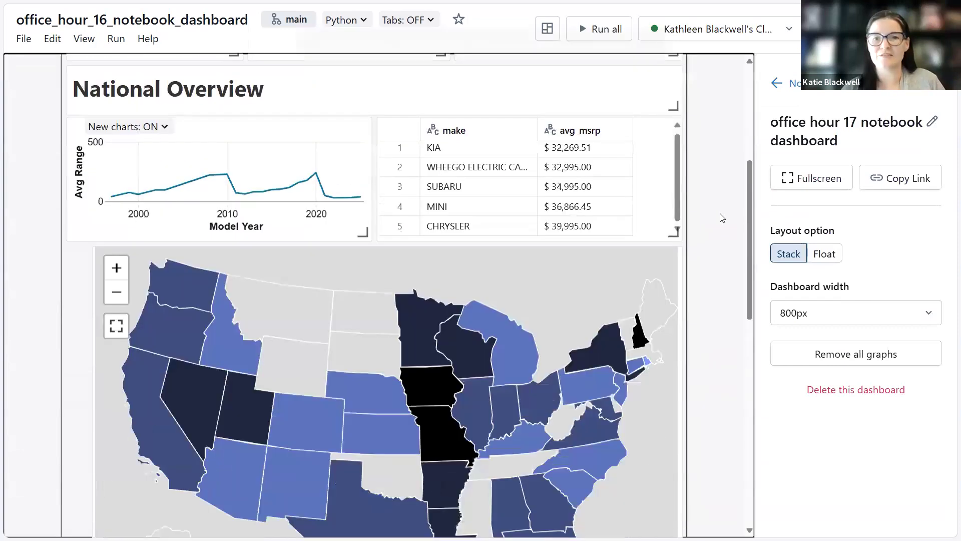
scroll(491, 436, "down", 8)
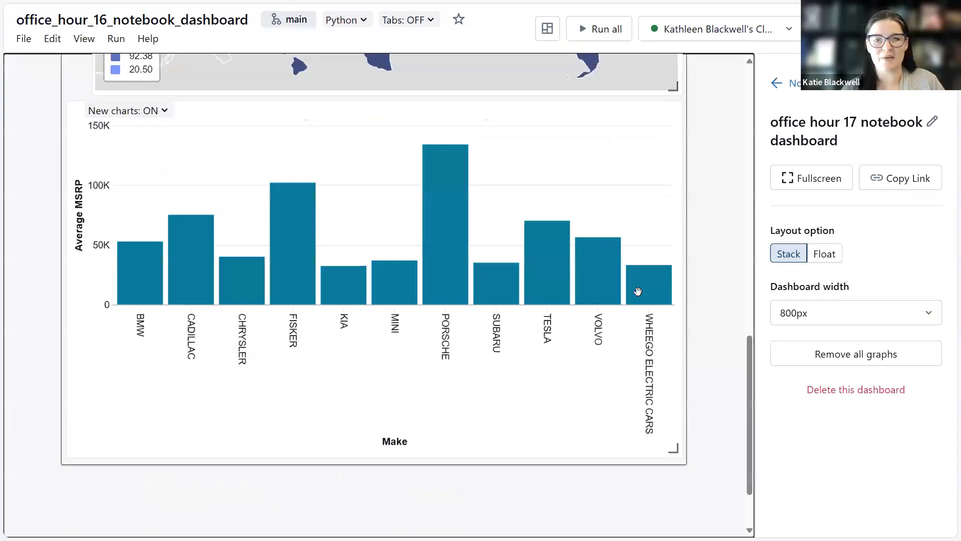
scroll(647, 427, "up", 7)
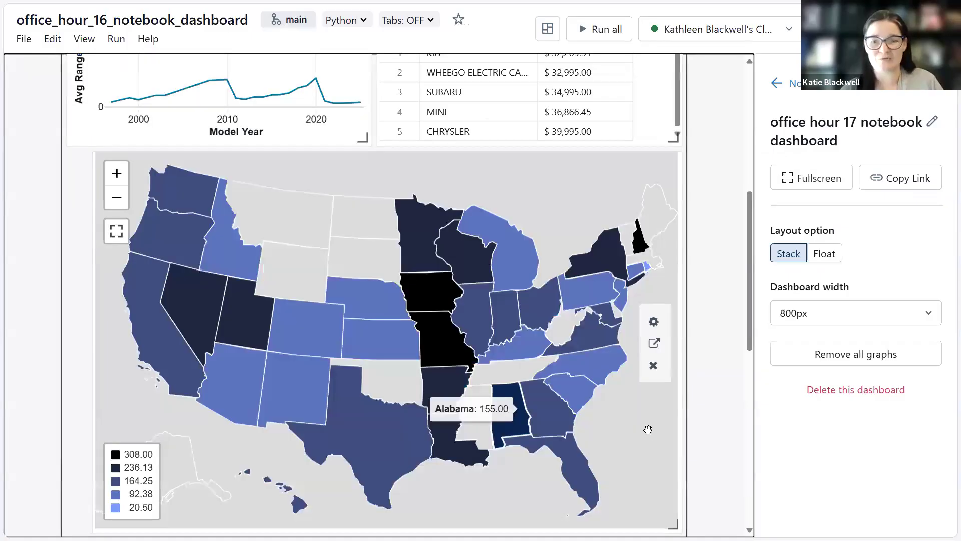
scroll(675, 354, "down", 1)
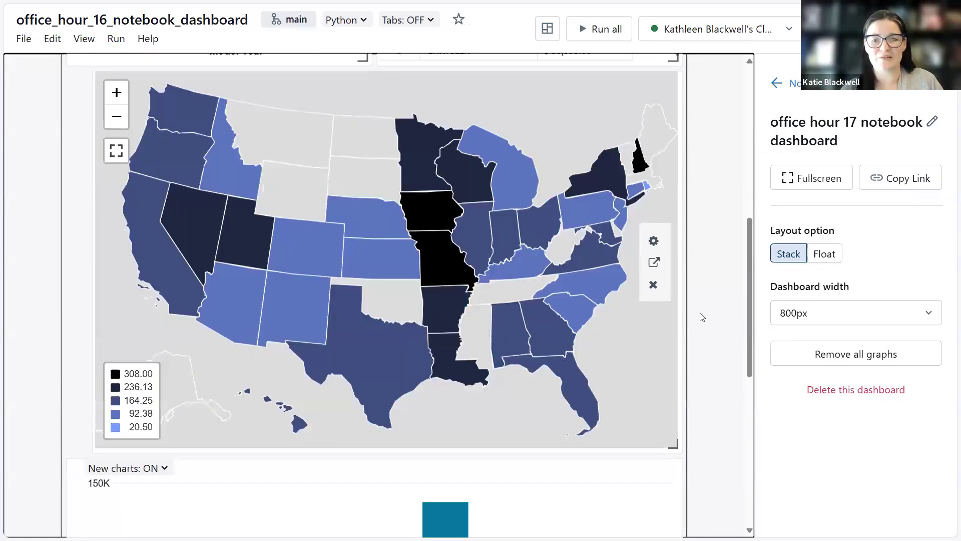
scroll(679, 388, "down", 5)
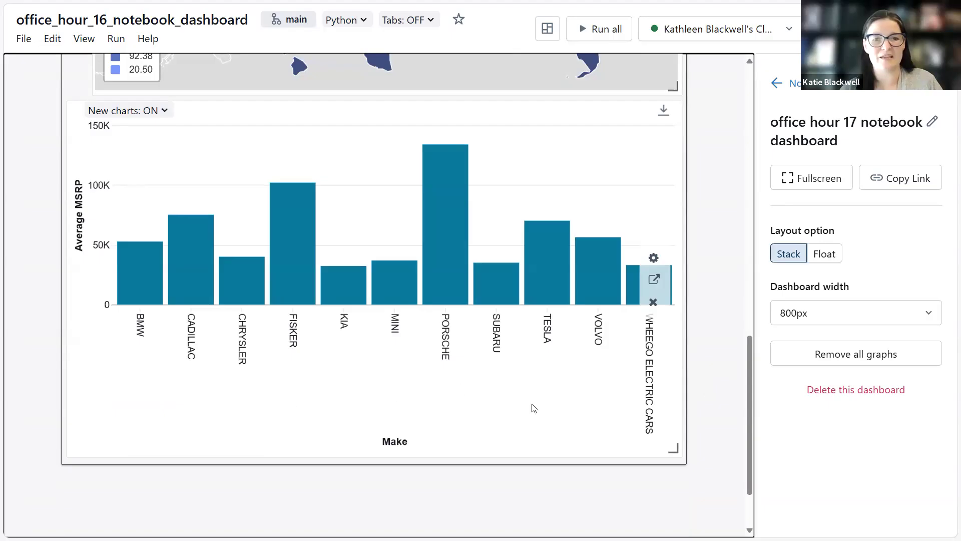
scroll(718, 289, "up", 10)
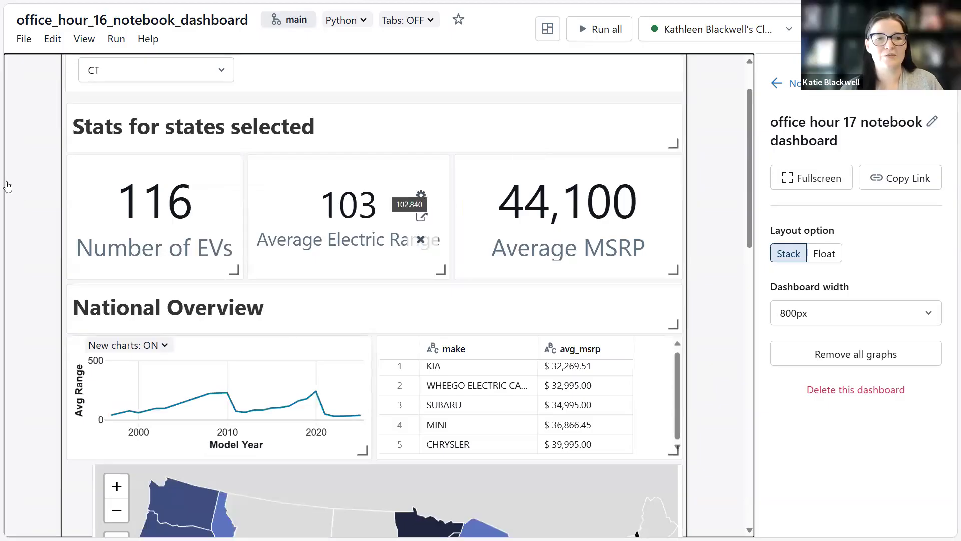
scroll(222, 133, "up", 1)
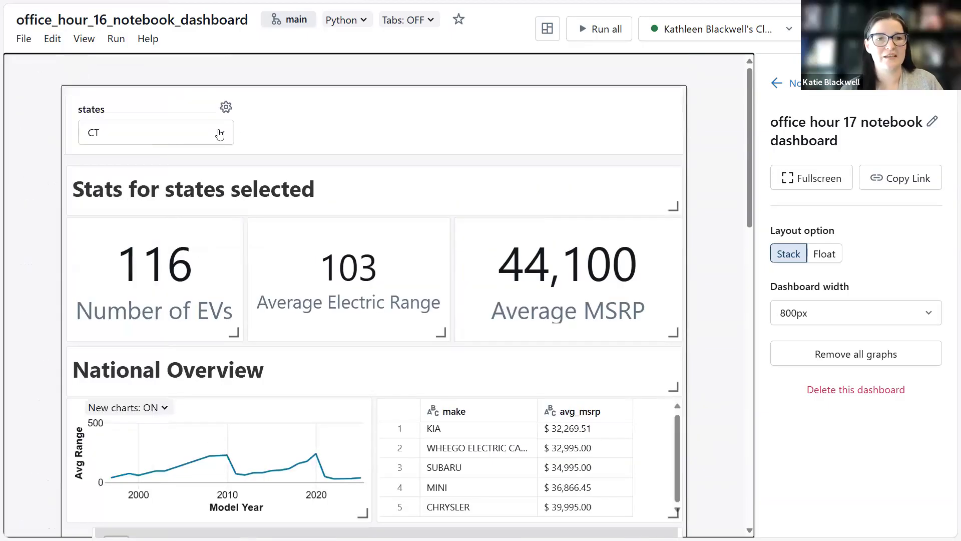
Set the states filter to DE and run all cells to refresh the dashboard.
left_click(220, 134)
scroll(183, 262, "down", 2)
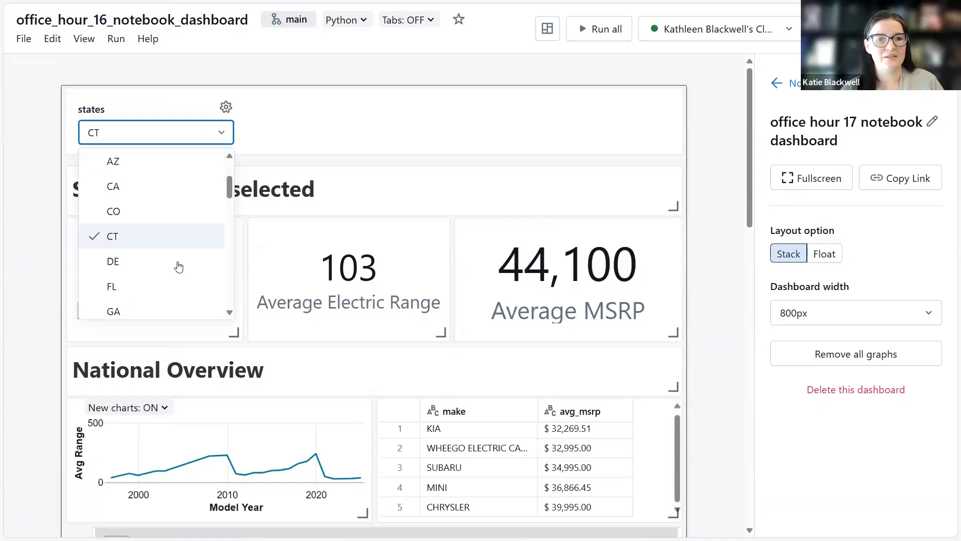
left_click(178, 262)
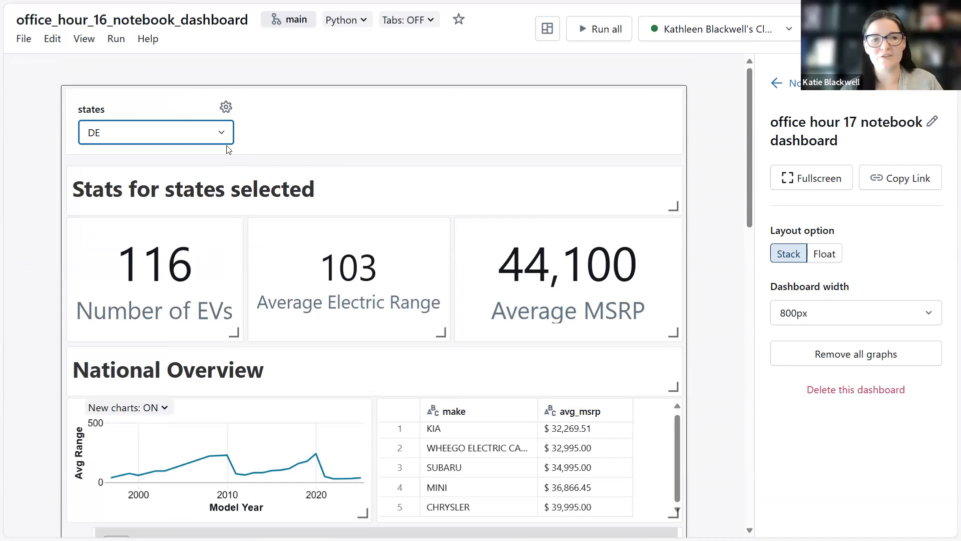
left_click(597, 39)
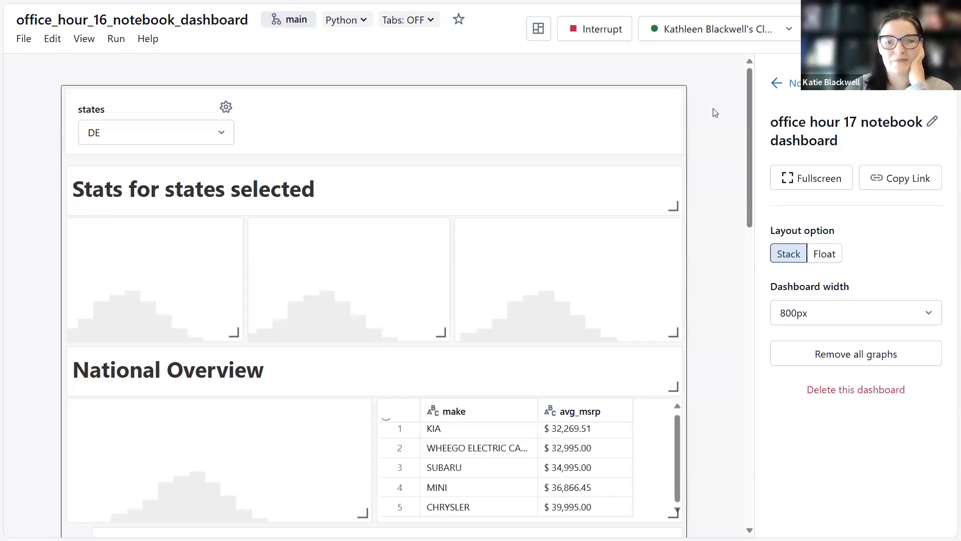
Preview the notebook dashboard in Fullscreen mode while its visualizations refresh, then exit Fullscreen.
scroll(715, 112, "down", 2)
scroll(715, 112, "down", 5)
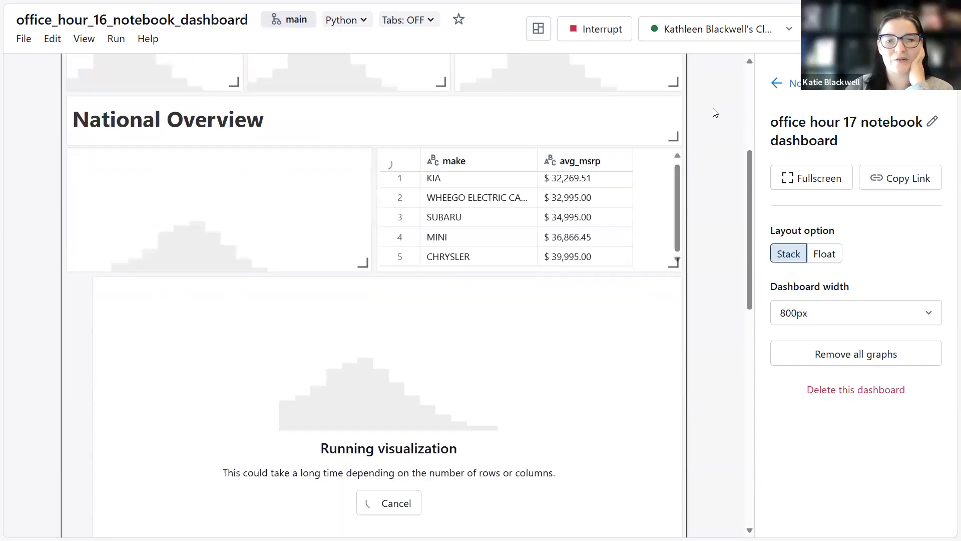
scroll(715, 114, "down", 8)
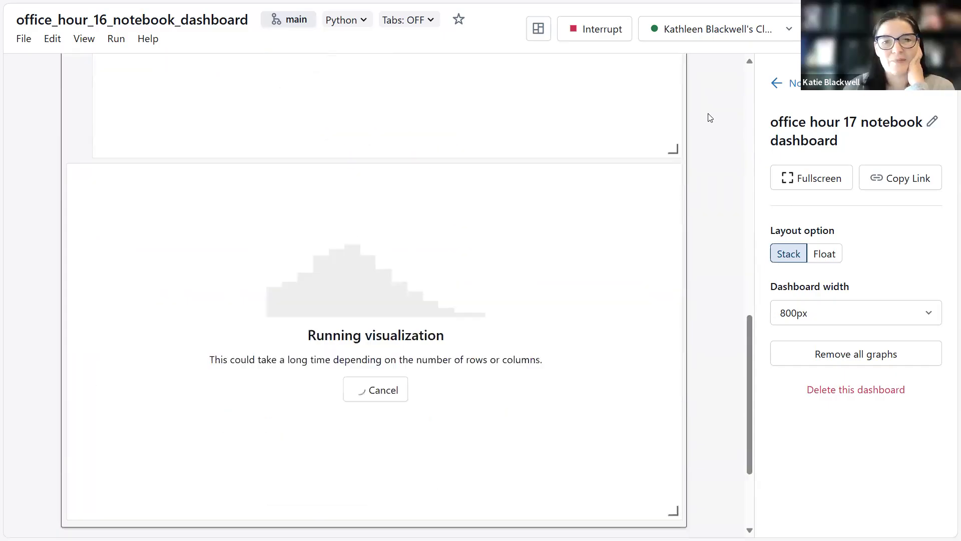
scroll(710, 117, "up", 15)
mouse_move(403, 253)
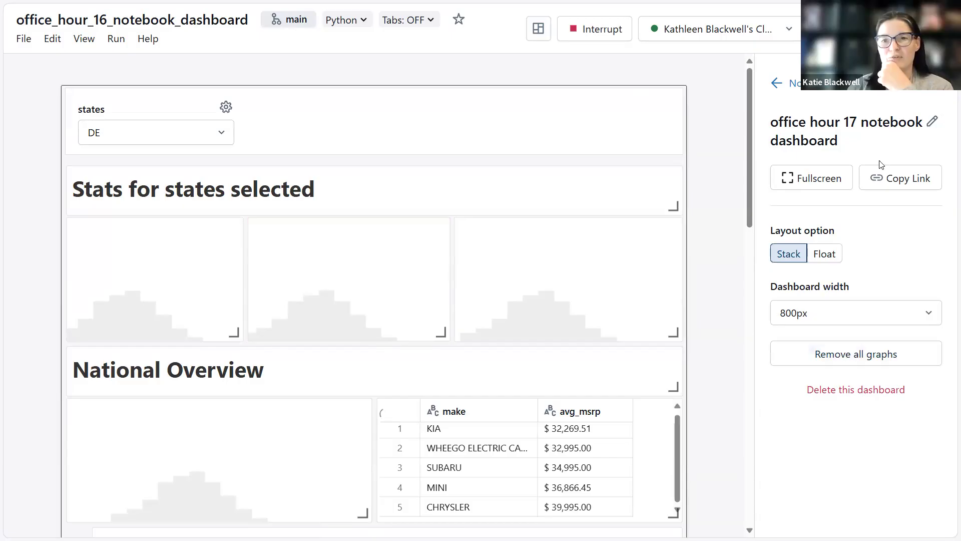
left_click(808, 181)
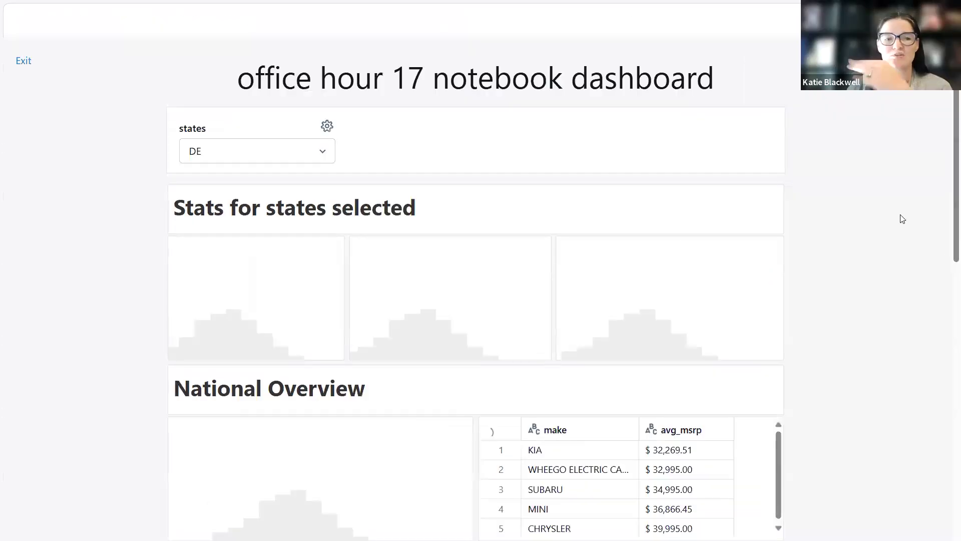
scroll(891, 254, "down", 5)
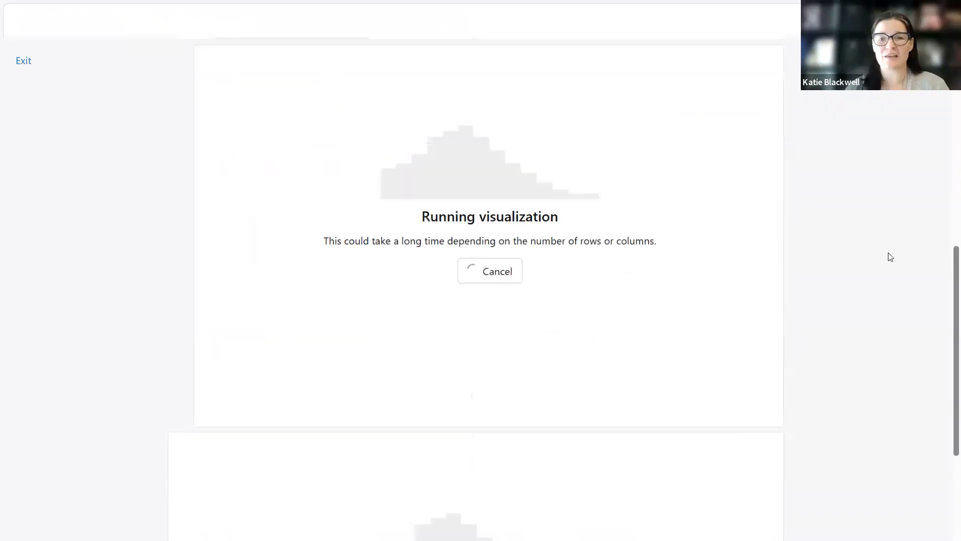
scroll(890, 257, "down", 3)
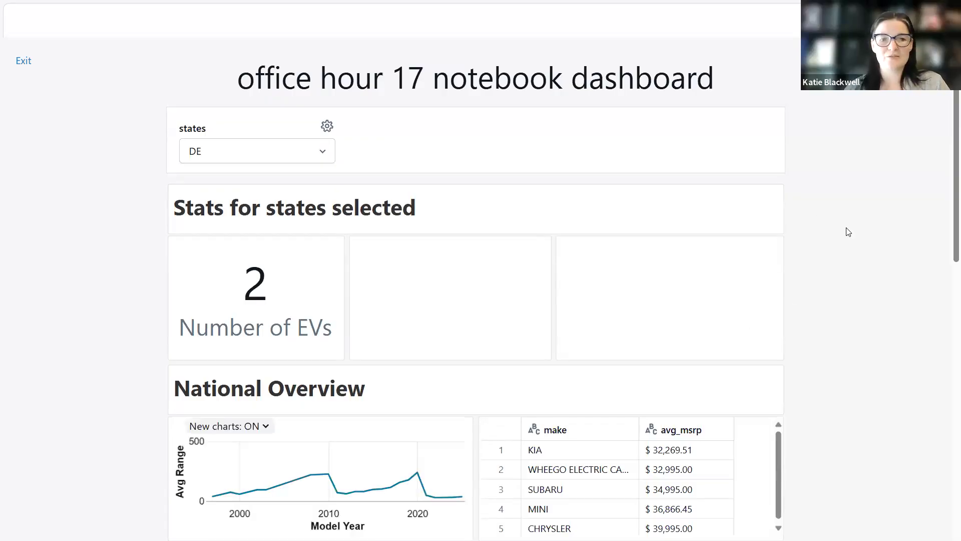
left_click(23, 61)
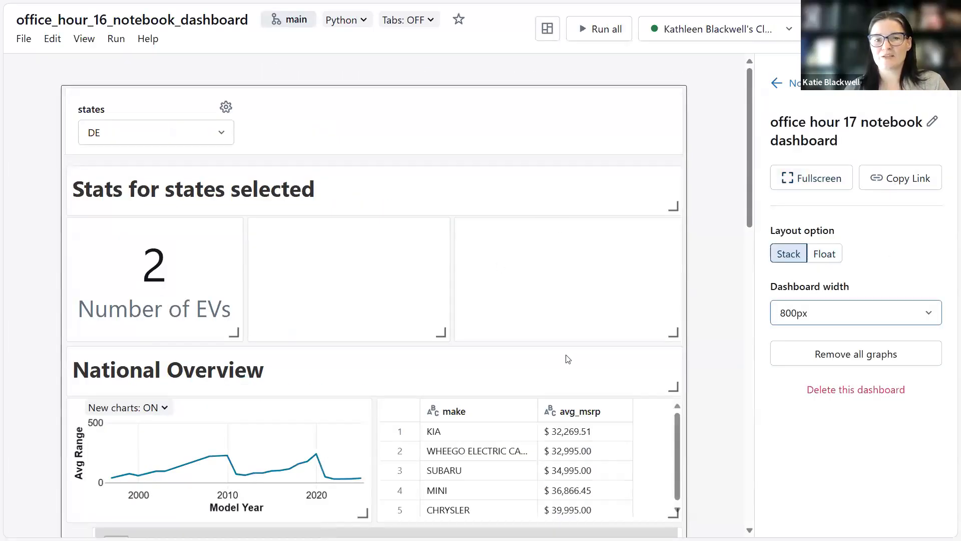
Check the dashboard width options and scroll through the refreshed charts and map.
left_click(850, 314)
left_click(888, 287)
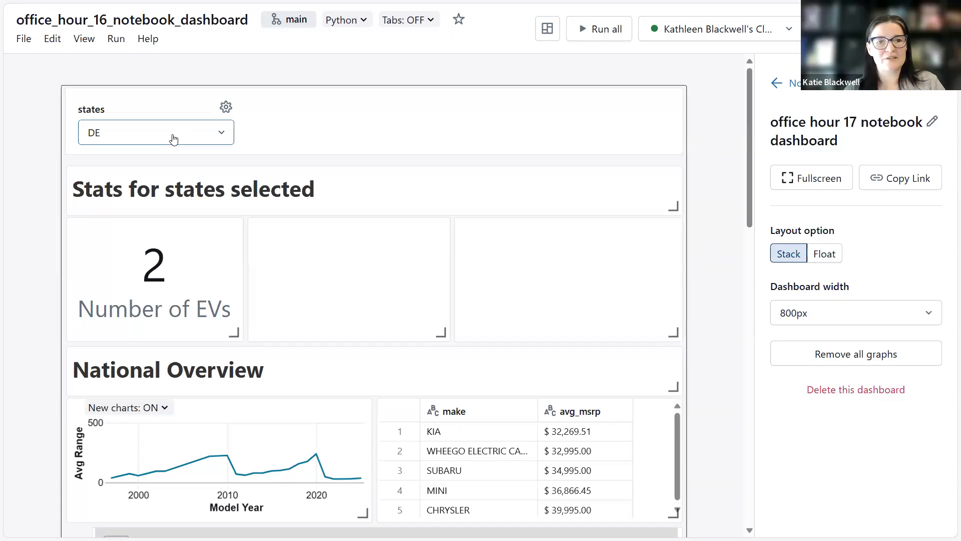
scroll(349, 418, "down", 3)
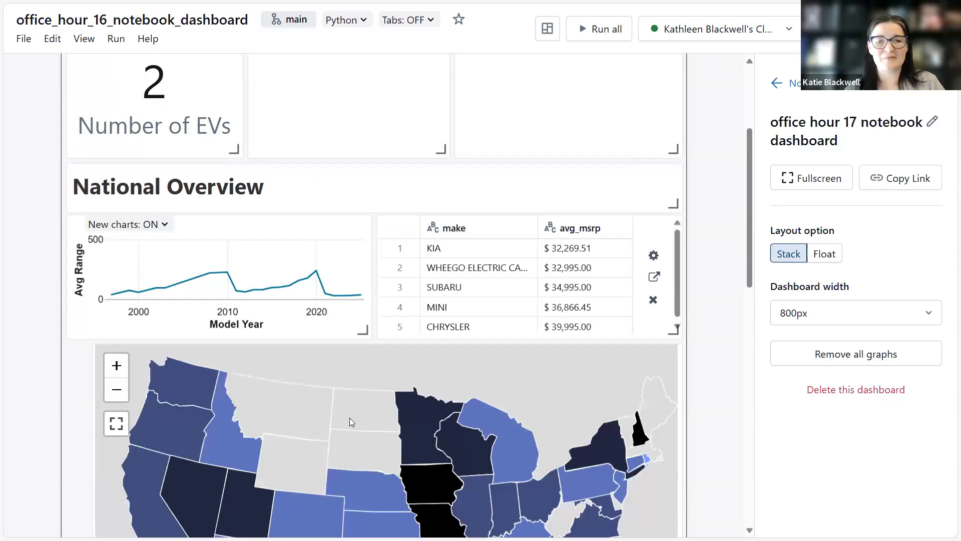
scroll(336, 363, "down", 4)
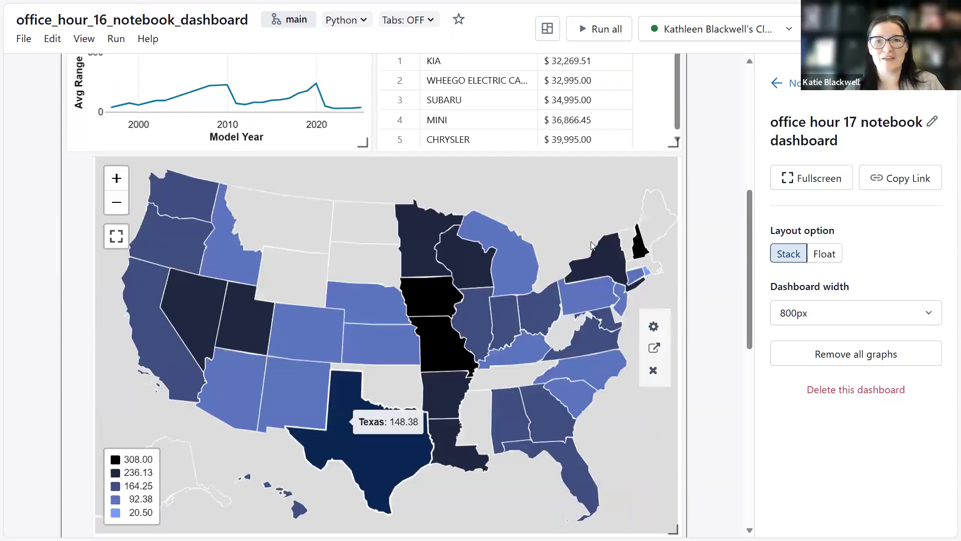
scroll(345, 238, "up", 7)
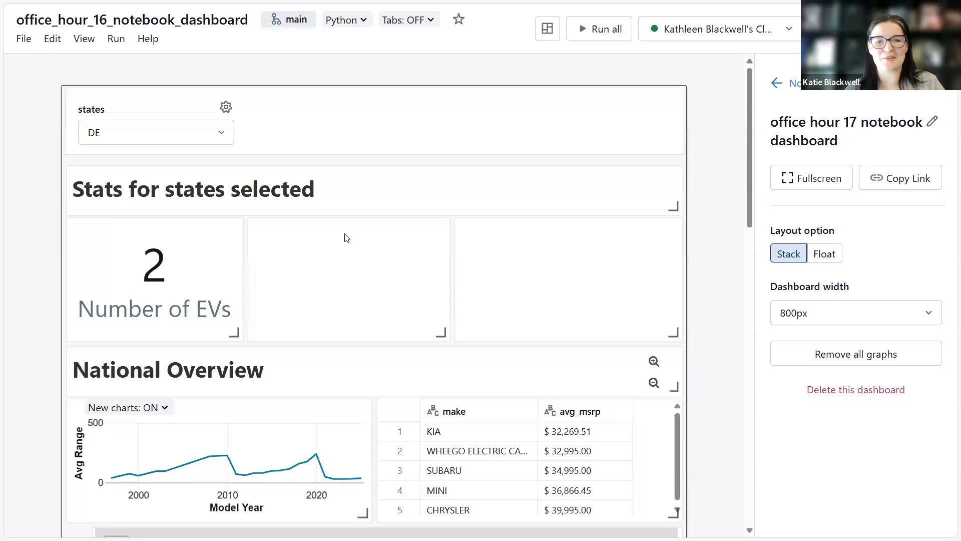
Change the states filter to NV.
left_click(192, 131)
scroll(150, 246, "down", 3)
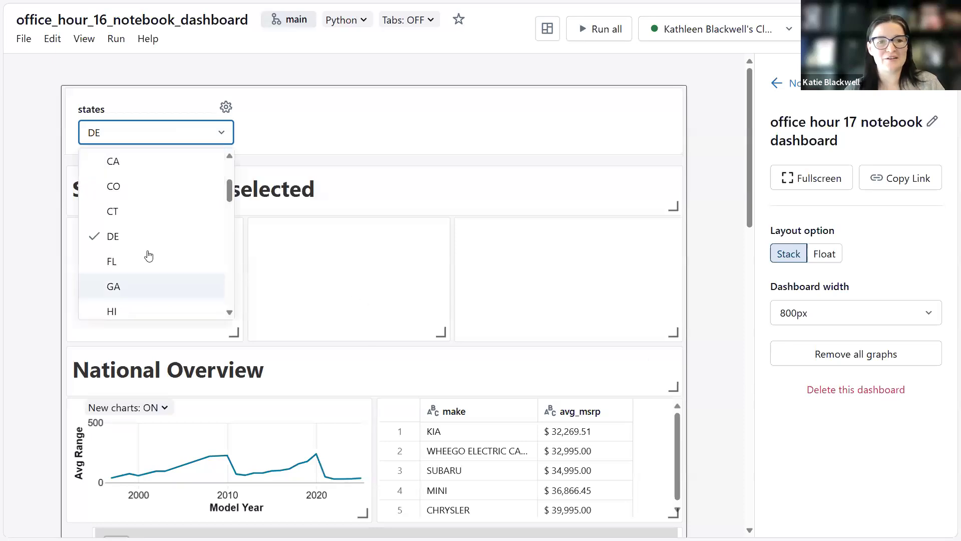
scroll(149, 256, "down", 5)
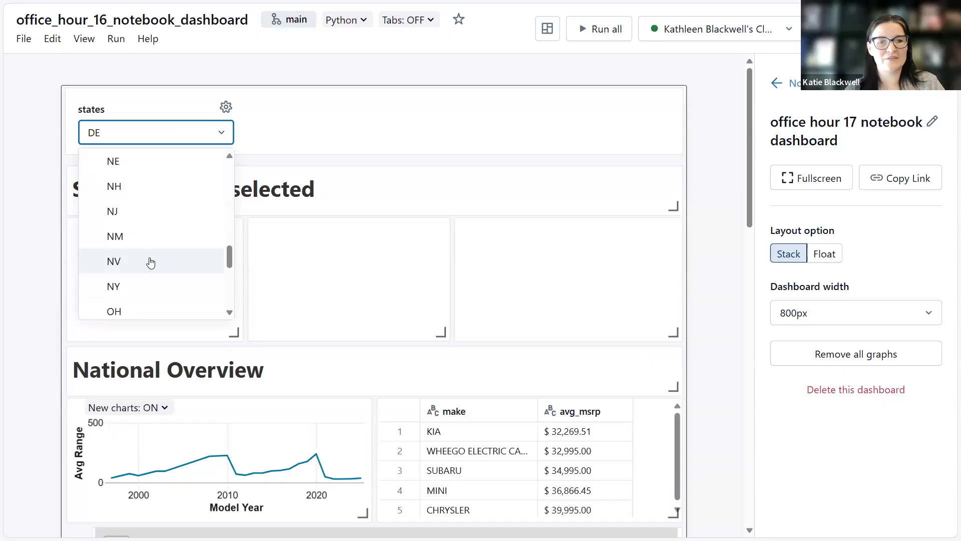
left_click(157, 260)
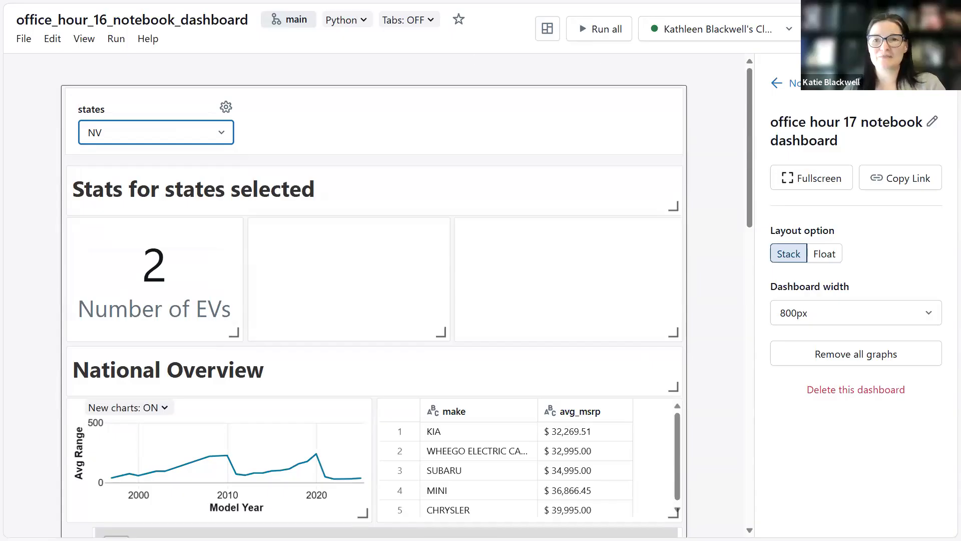
Return to the notebook tab and scroll down to the Dashboard differences, pros, and cons table.
key("ctrl+Tab")
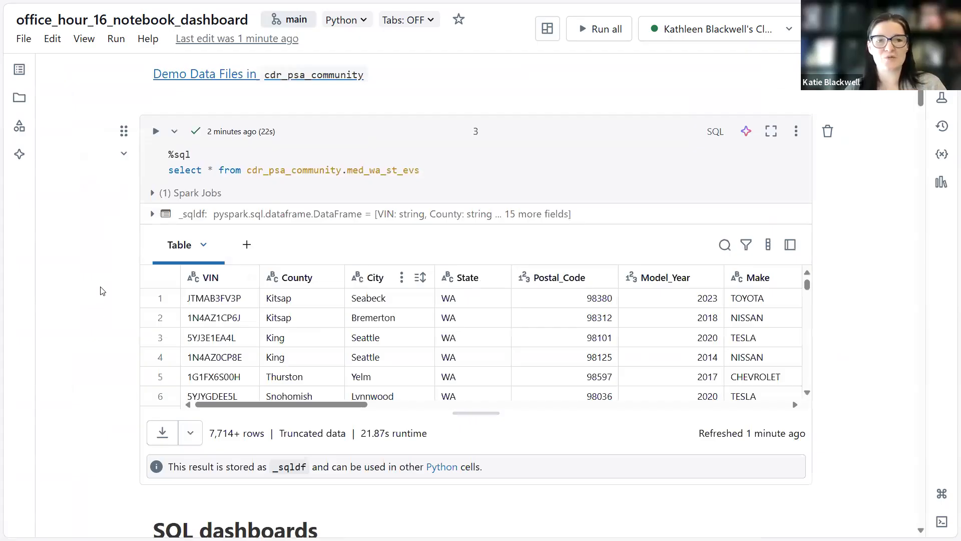
scroll(103, 290, "down", 6)
scroll(145, 278, "down", 8)
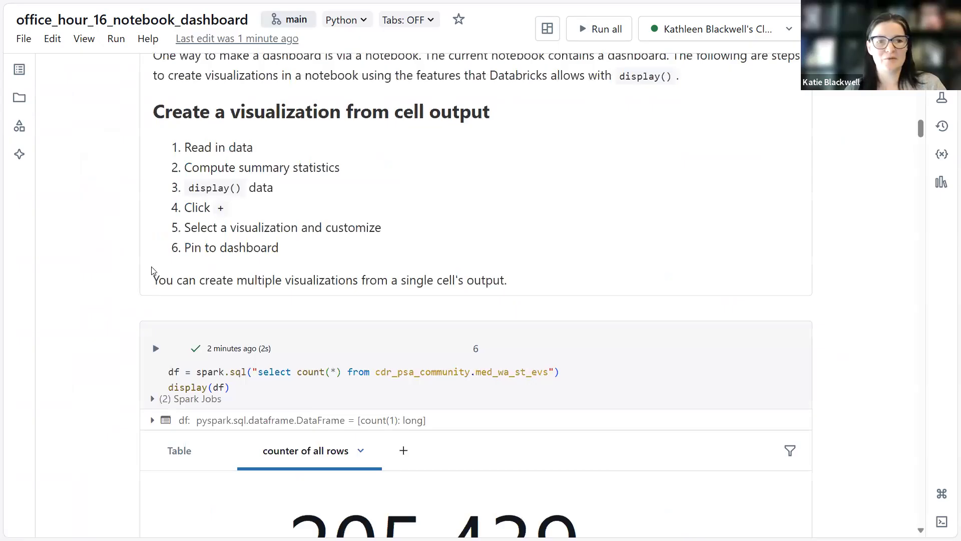
scroll(141, 272, "down", 8)
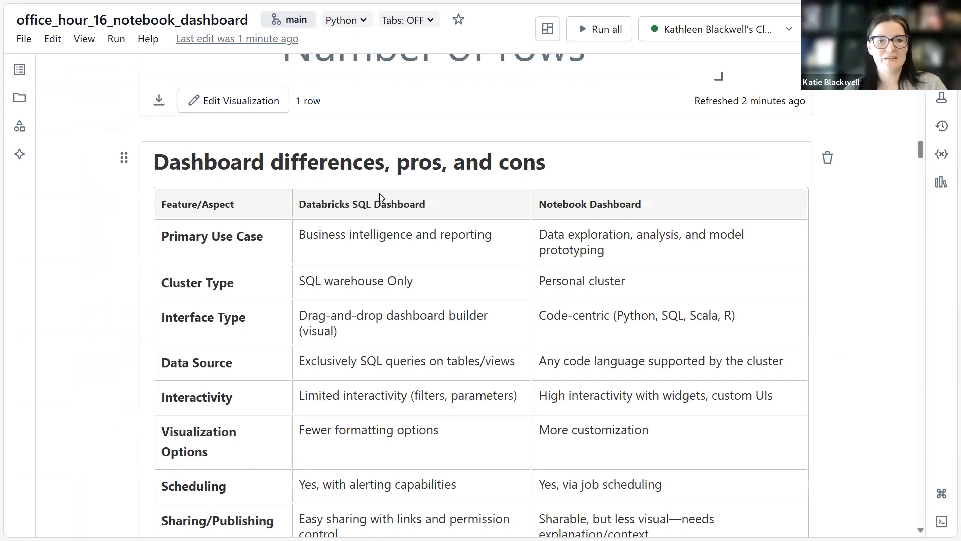
Scroll through the notebook from the comparison table back up to the Create a State Widget section.
scroll(379, 193, "down", 10)
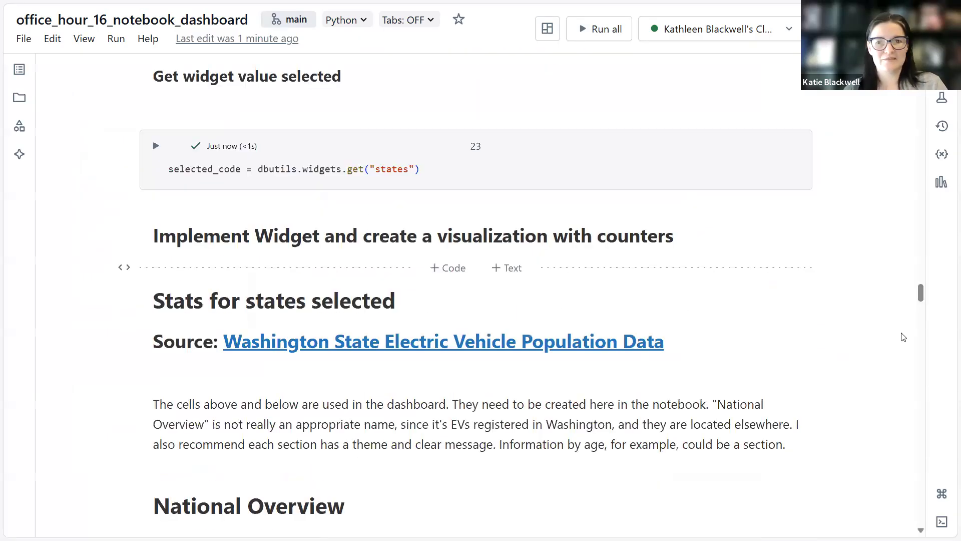
scroll(909, 335, "up", 3)
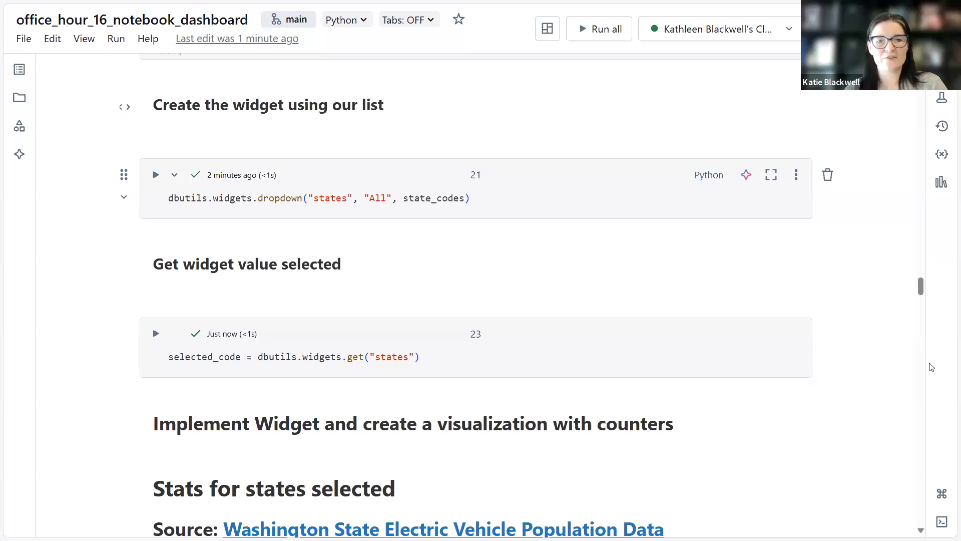
scroll(929, 380, "down", 10)
scroll(925, 416, "down", 5)
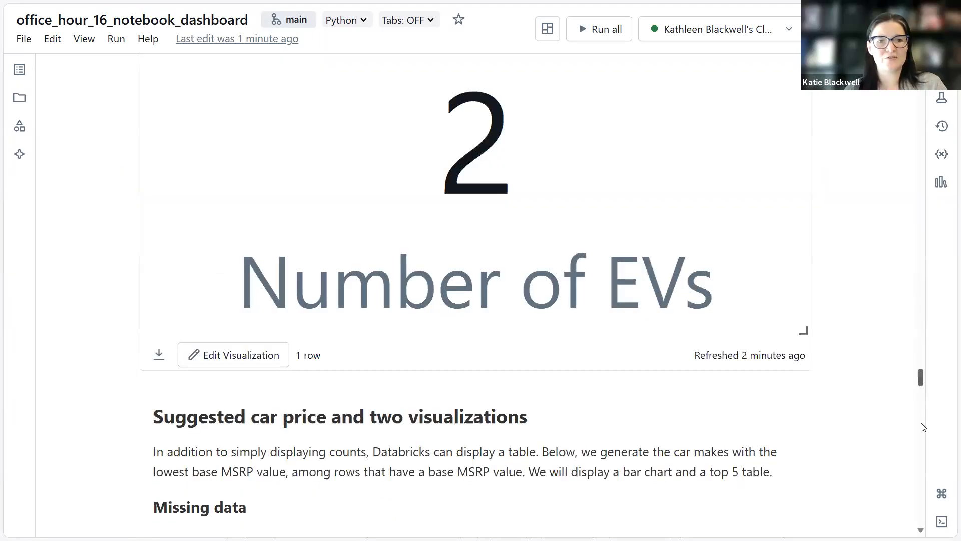
scroll(917, 396, "down", 5)
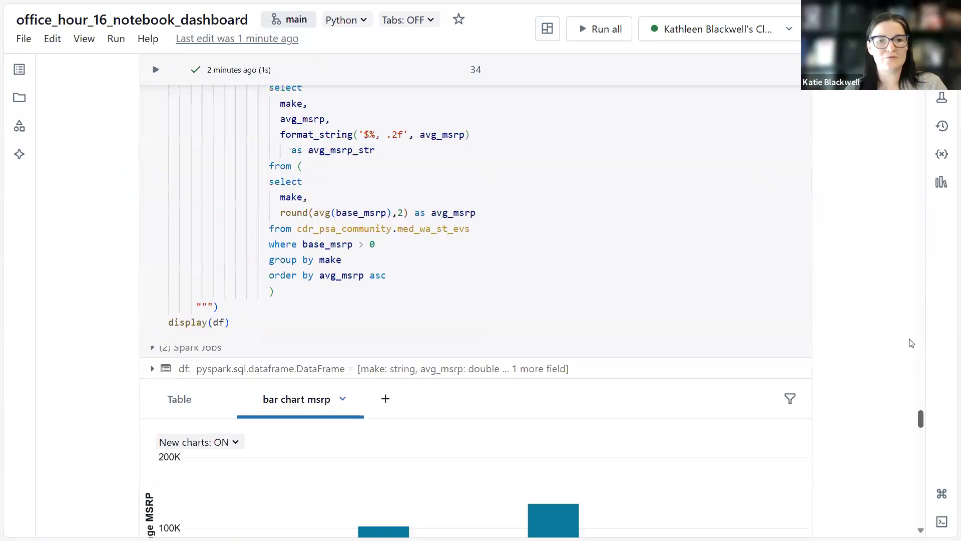
scroll(912, 327, "up", 3)
scroll(906, 278, "up", 15)
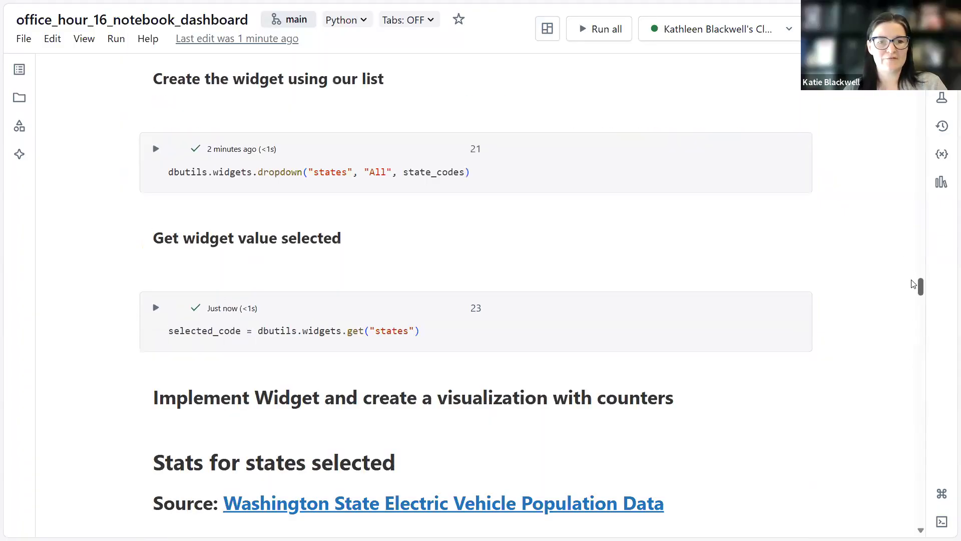
scroll(908, 281, "up", 10)
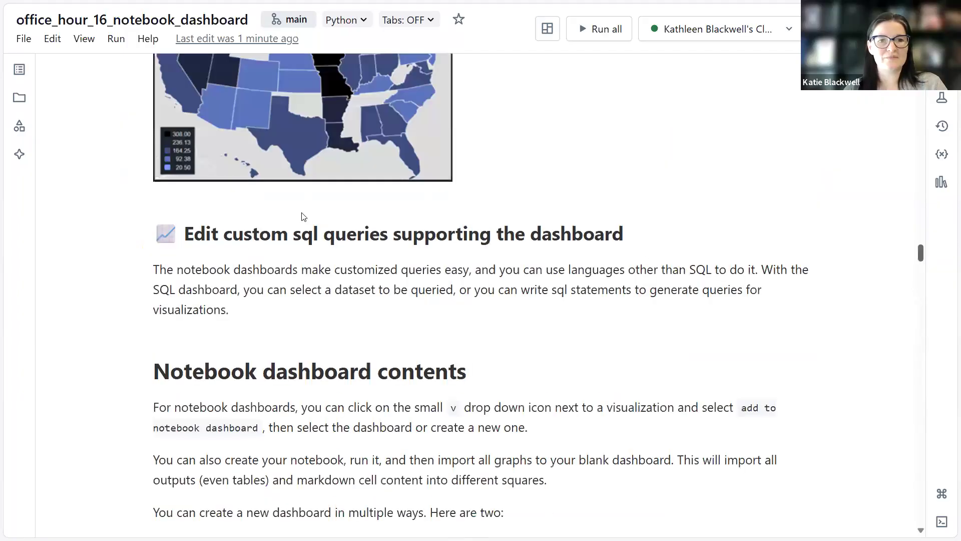
scroll(583, 120, "down", 5)
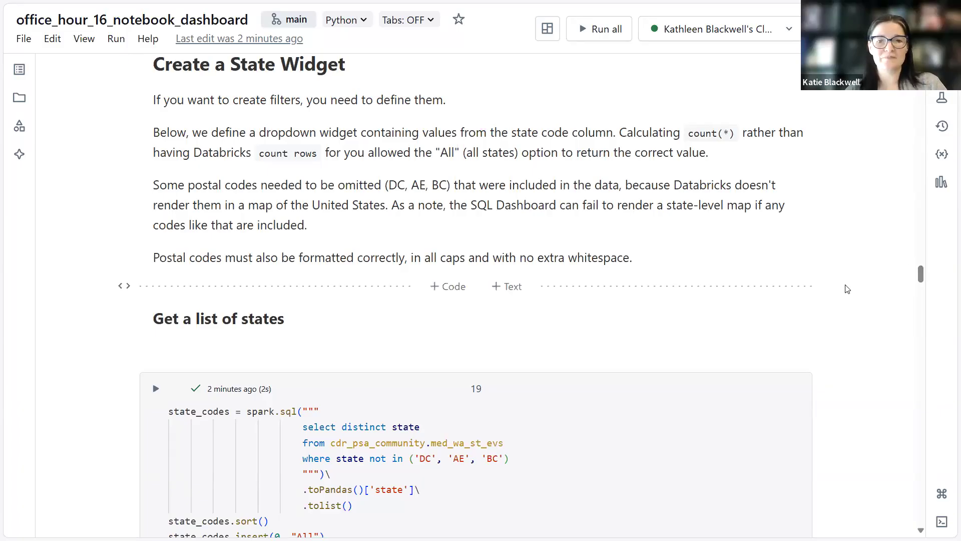
scroll(882, 314, "down", 1)
scroll(880, 318, "down", 4)
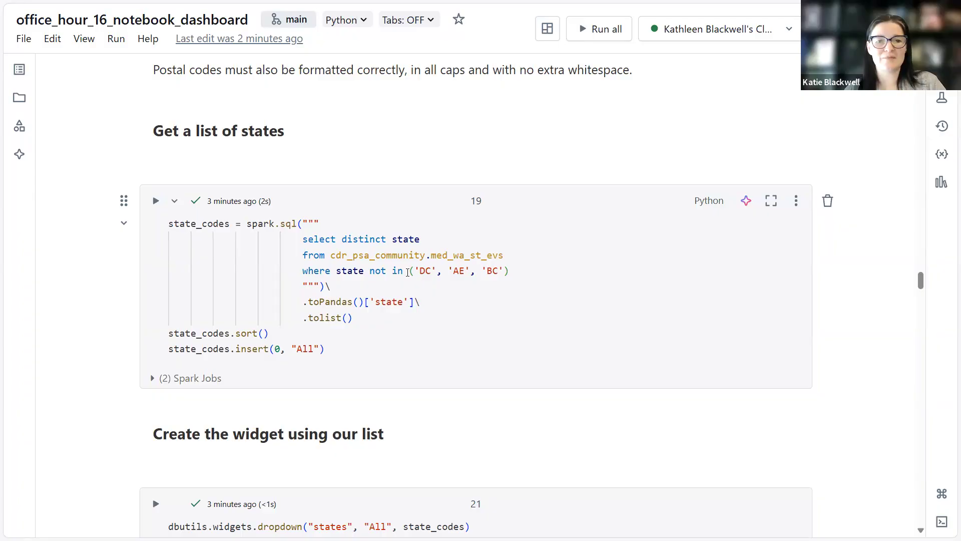
Examine the Get a list of states cell, viewing the docstrings for the sort and insert calls.
left_click_drag(510, 271, 369, 271)
key("Down")
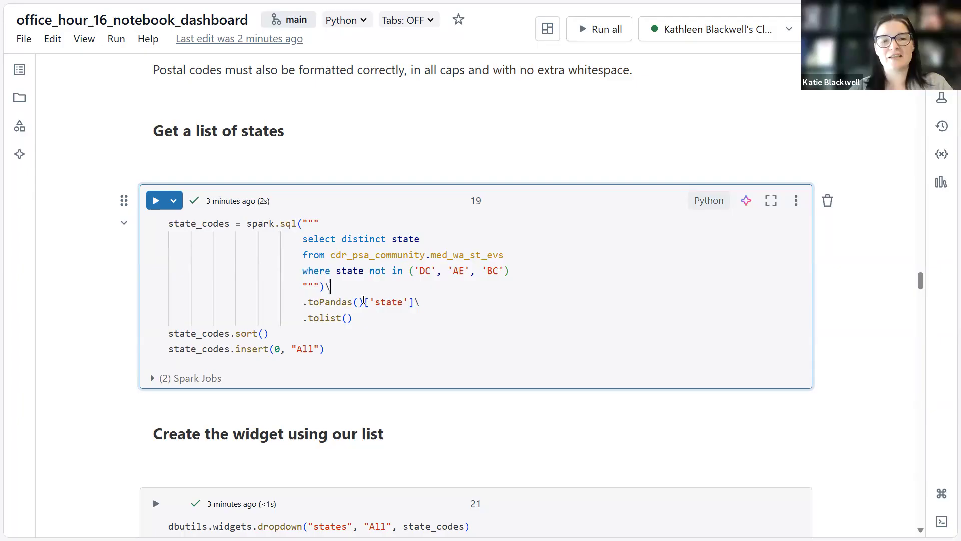
left_click_drag(364, 302, 416, 301)
left_click_drag(303, 319, 354, 320)
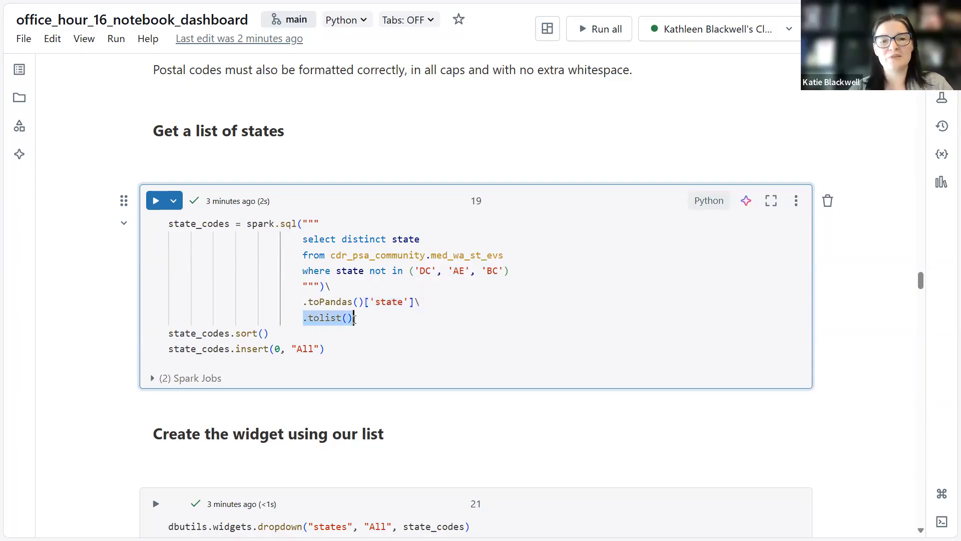
left_click(374, 321)
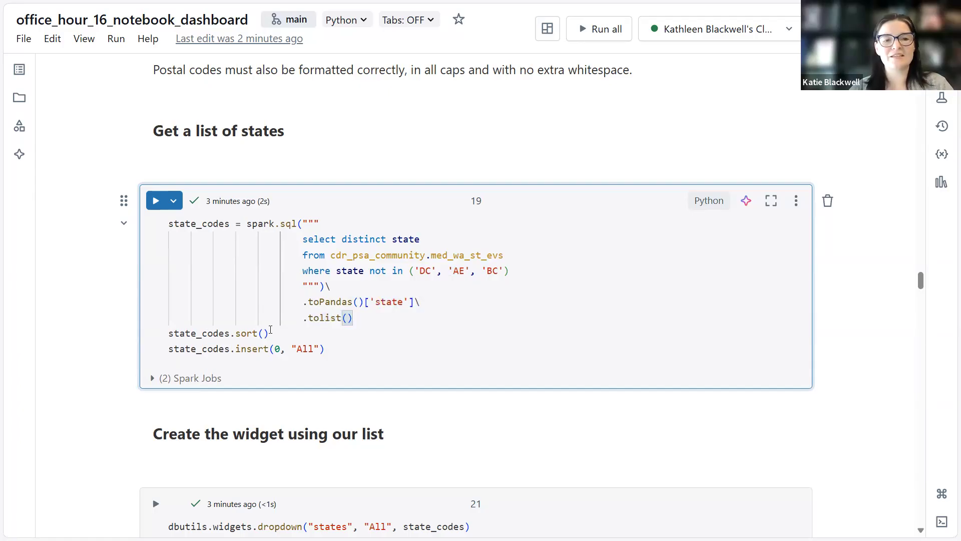
left_click(270, 332)
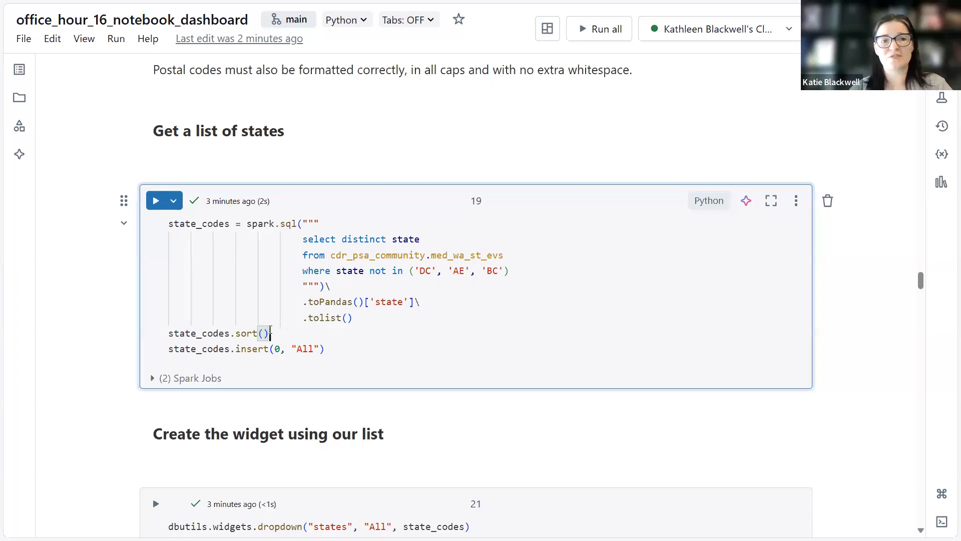
key("shift+Tab")
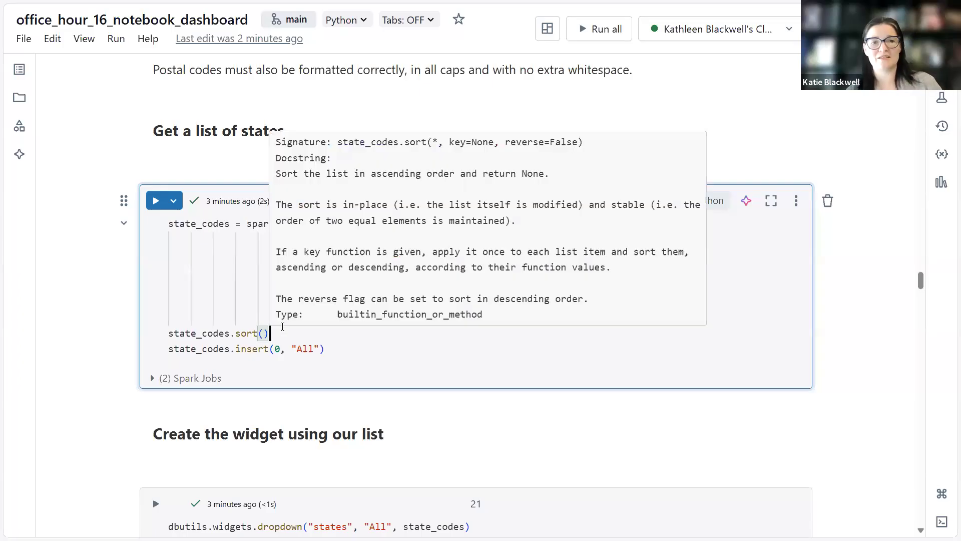
key("Escape")
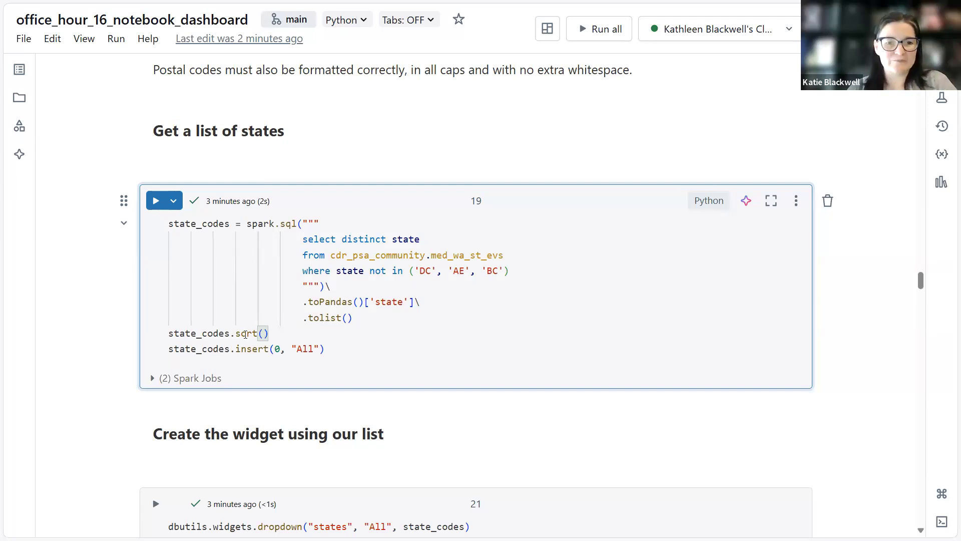
double_click(275, 348)
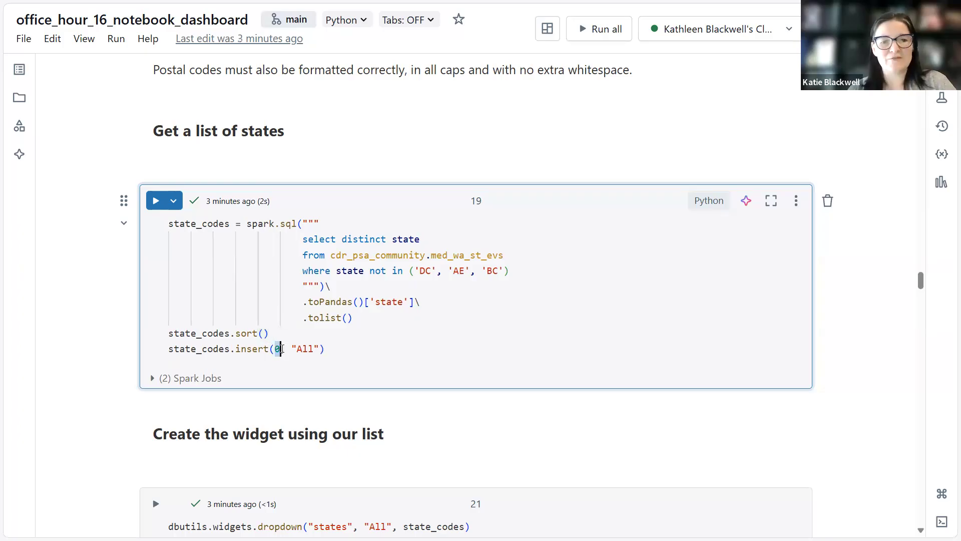
left_click(286, 349)
mouse_move(323, 347)
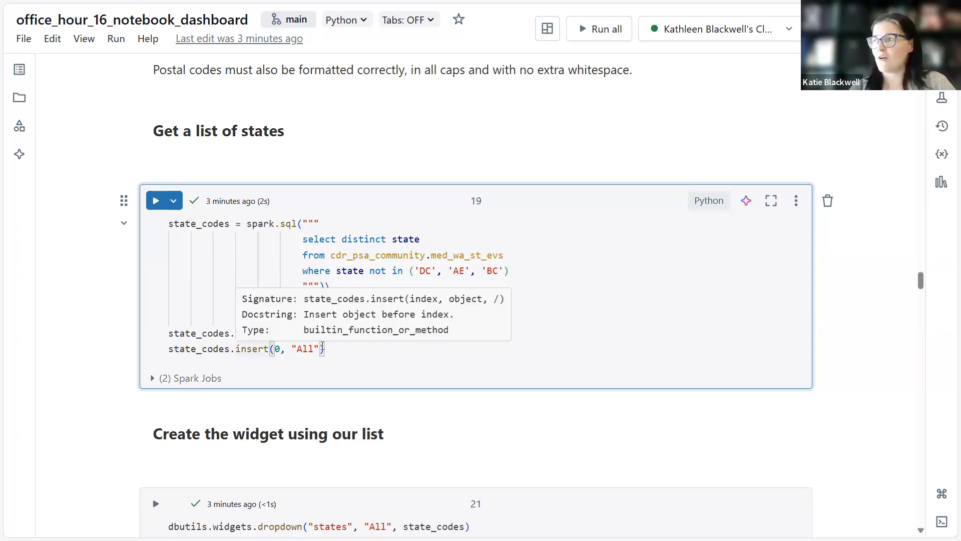
Review the arguments of the dropdown widget call in the Create the widget using our list cell.
scroll(315, 351, "down", 3)
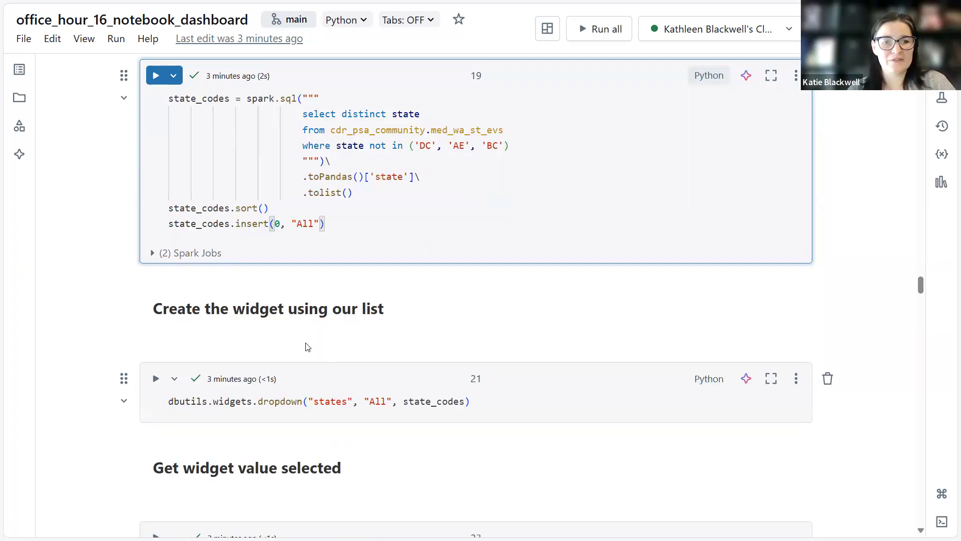
scroll(308, 347, "down", 3)
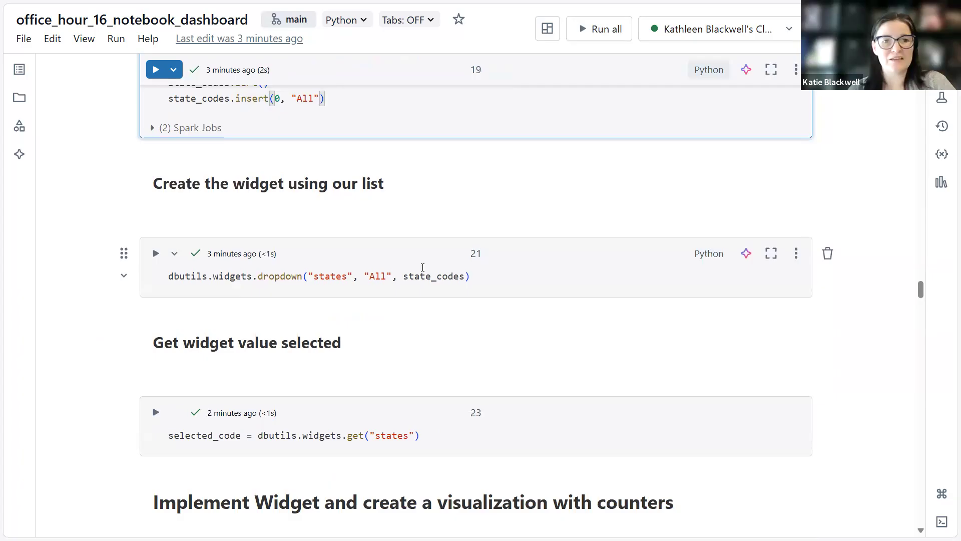
scroll(282, 310, "up", 2)
scroll(285, 311, "down", 1)
scroll(309, 233, "down", 3)
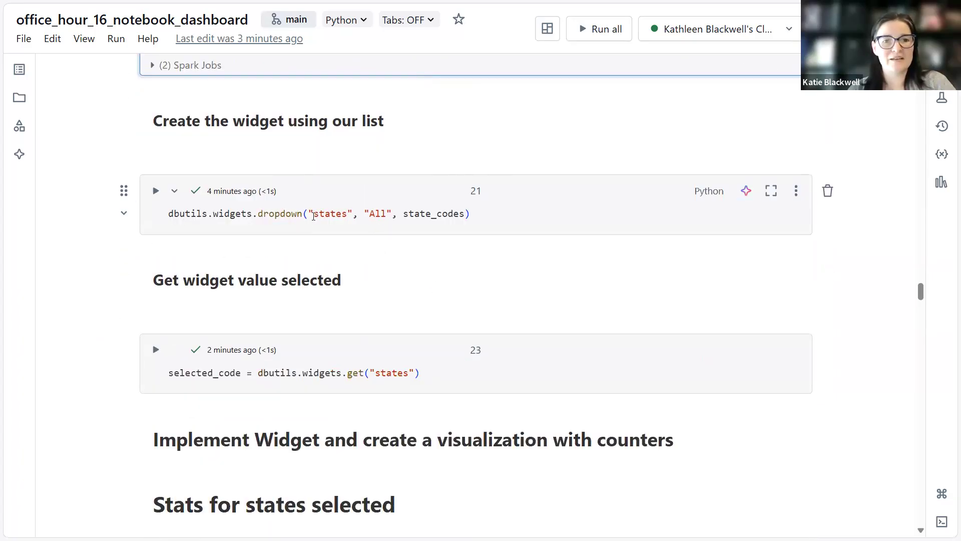
left_click_drag(176, 215, 303, 214)
double_click(331, 214)
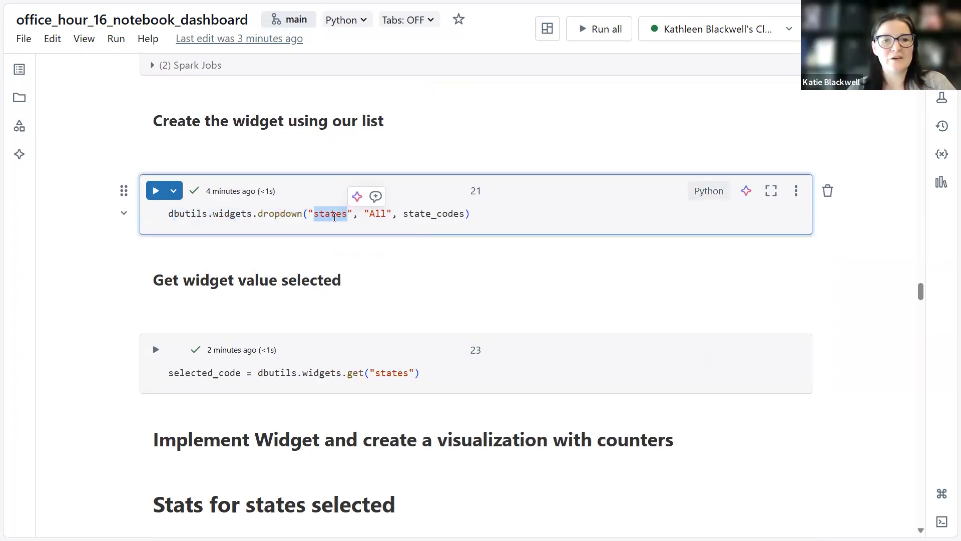
double_click(381, 214)
double_click(437, 214)
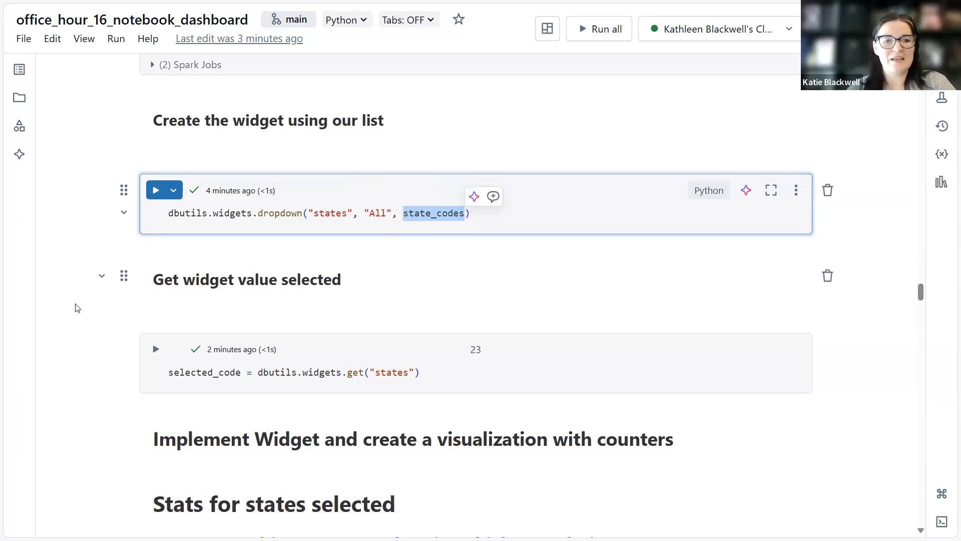
Inspect the selected_code variable in the widget value cell and review the National Overview query code.
scroll(170, 234, "down", 2)
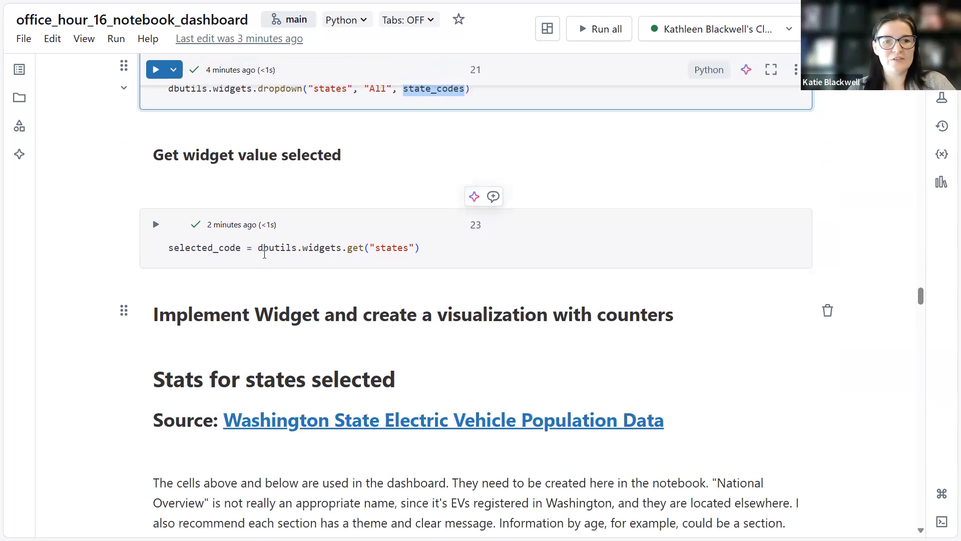
left_click(260, 248)
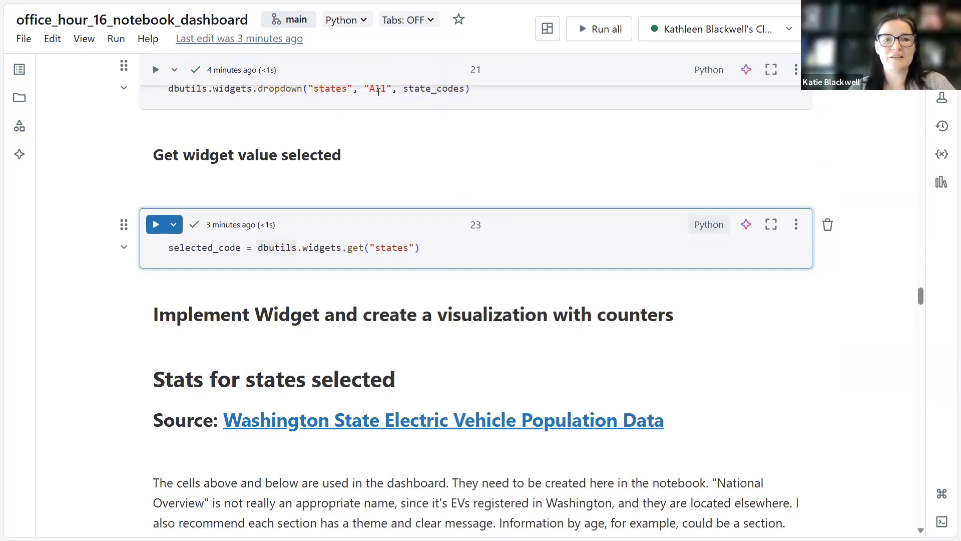
mouse_move(379, 92)
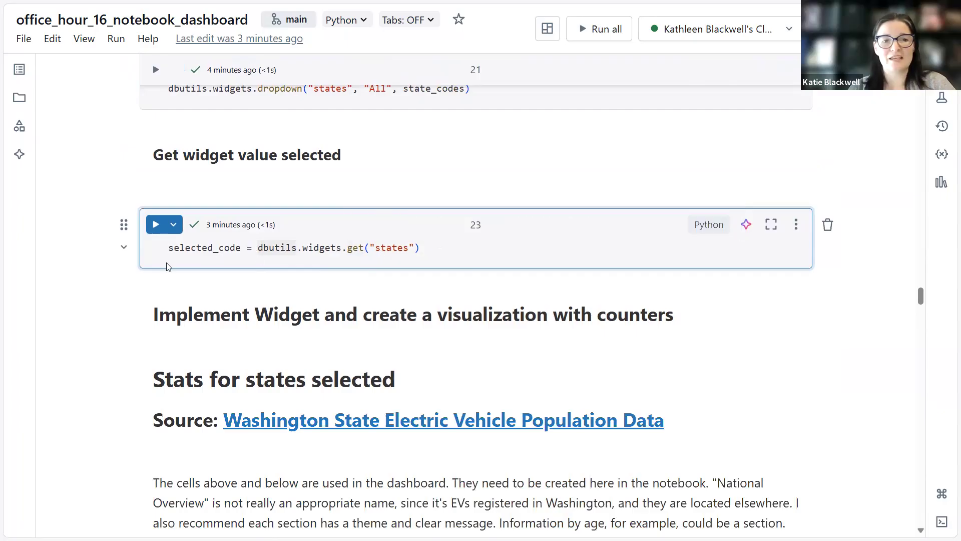
double_click(215, 246)
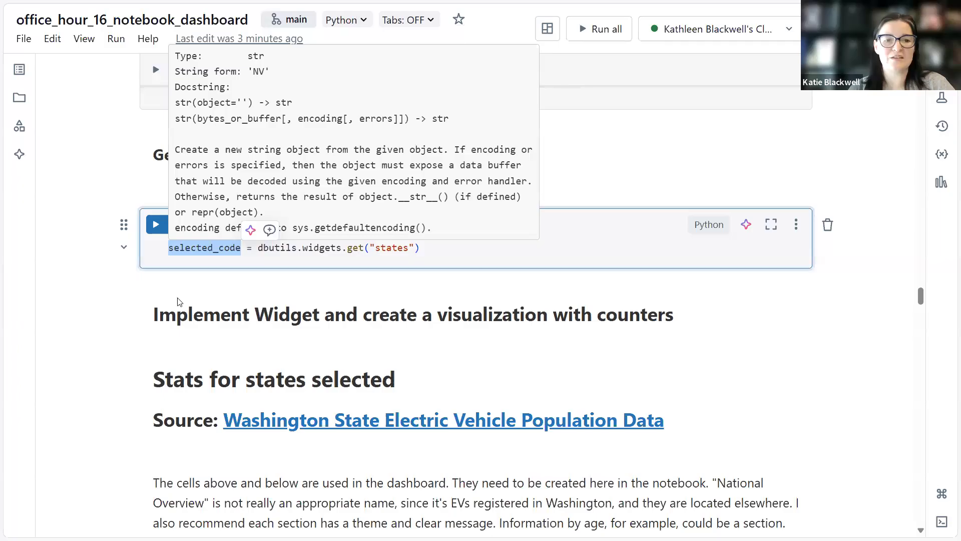
scroll(178, 299, "down", 5)
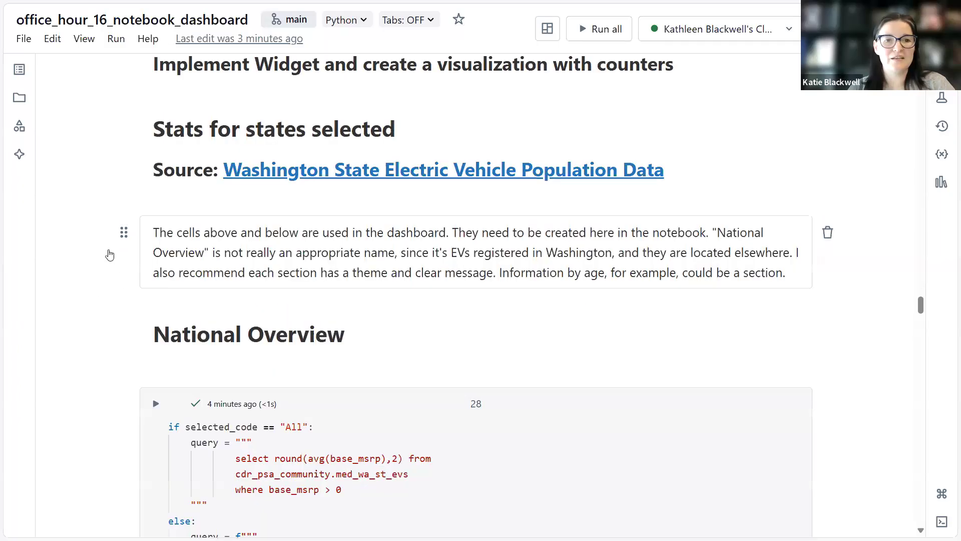
scroll(107, 254, "down", 4)
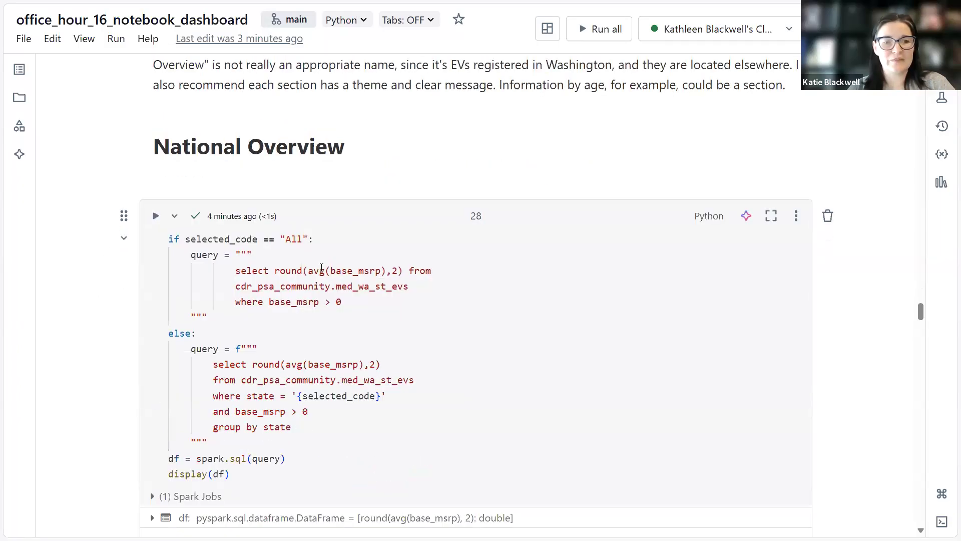
scroll(248, 106, "up", 2)
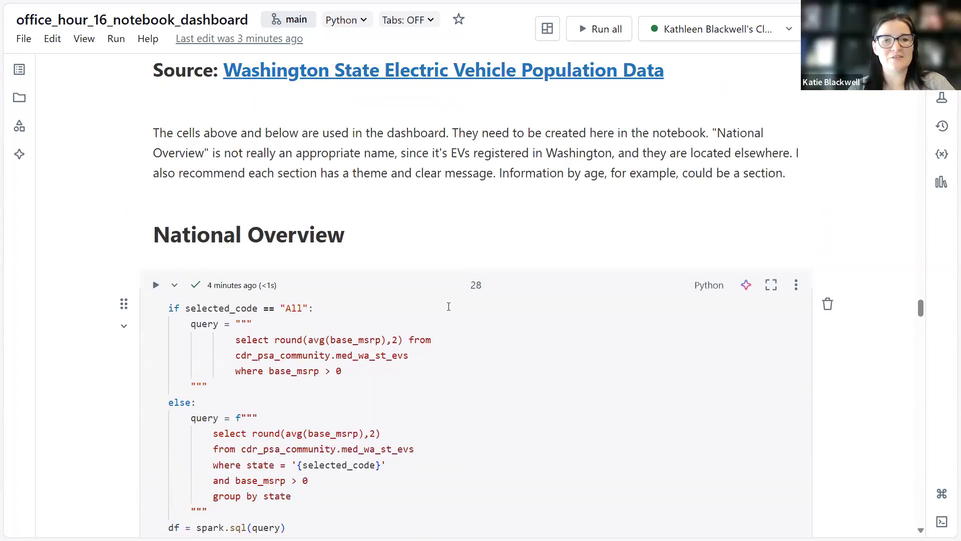
scroll(152, 135, "up", 2)
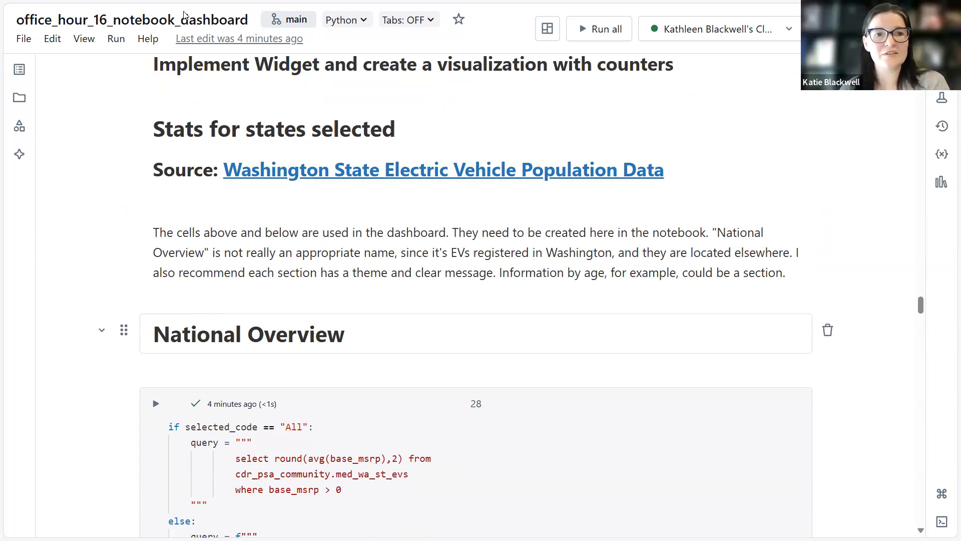
Switch to the notebook dashboard tab and scroll through its NV-filtered counter, chart and table.
key("F11")
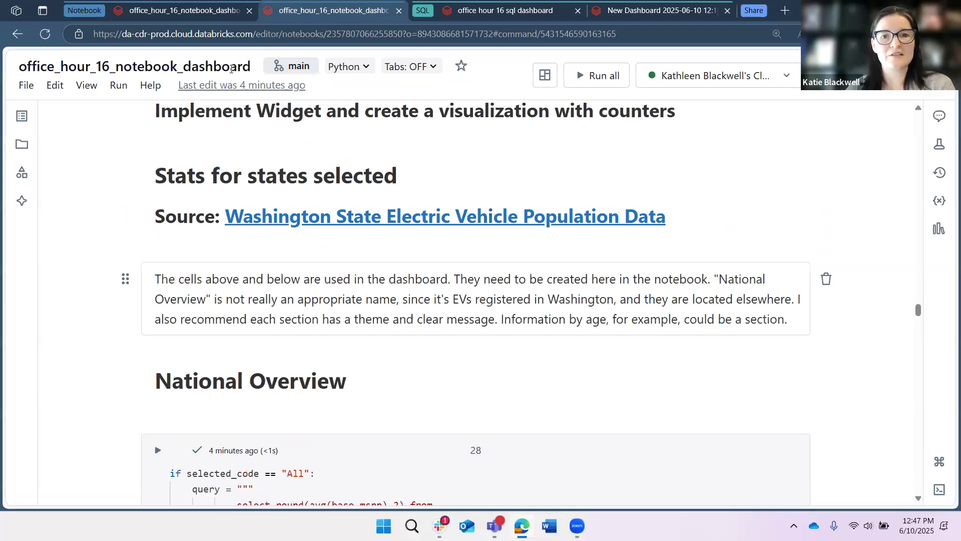
key("ctrl+shift+Tab")
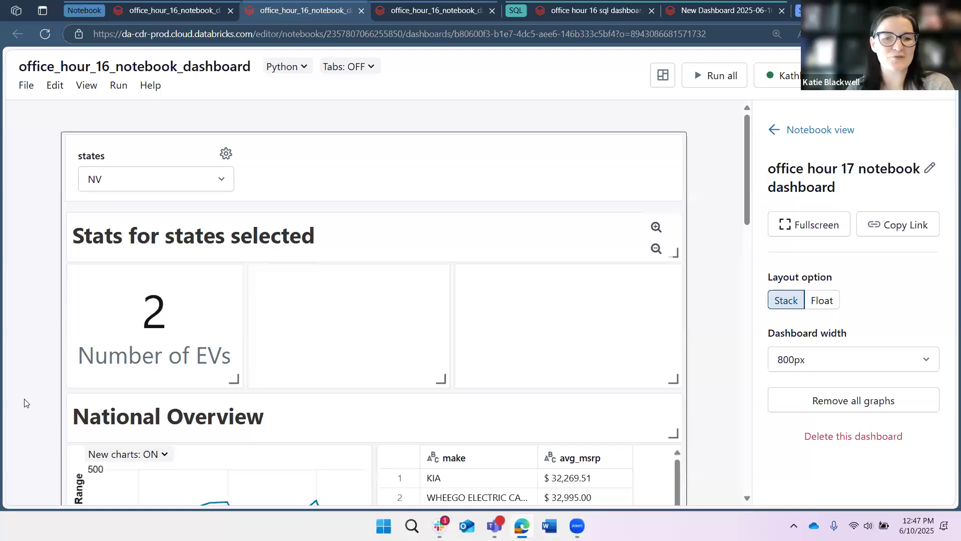
scroll(239, 468, "down", 2)
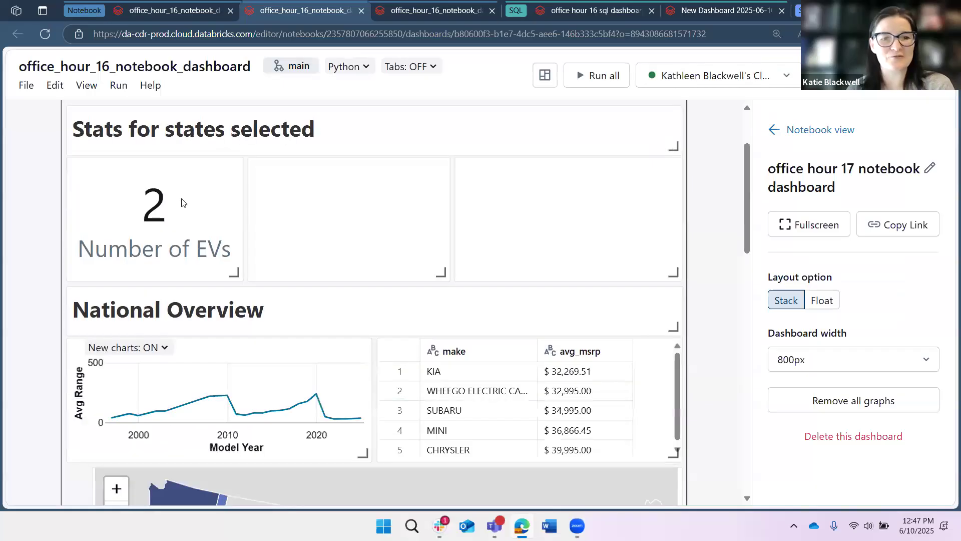
scroll(26, 220, "down", 3)
scroll(26, 253, "up", 1)
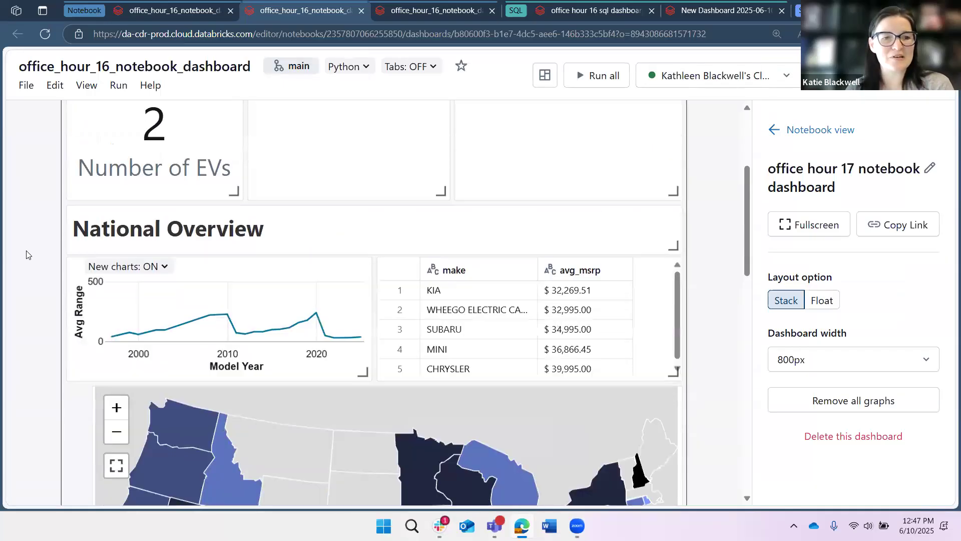
scroll(25, 233, "up", 4)
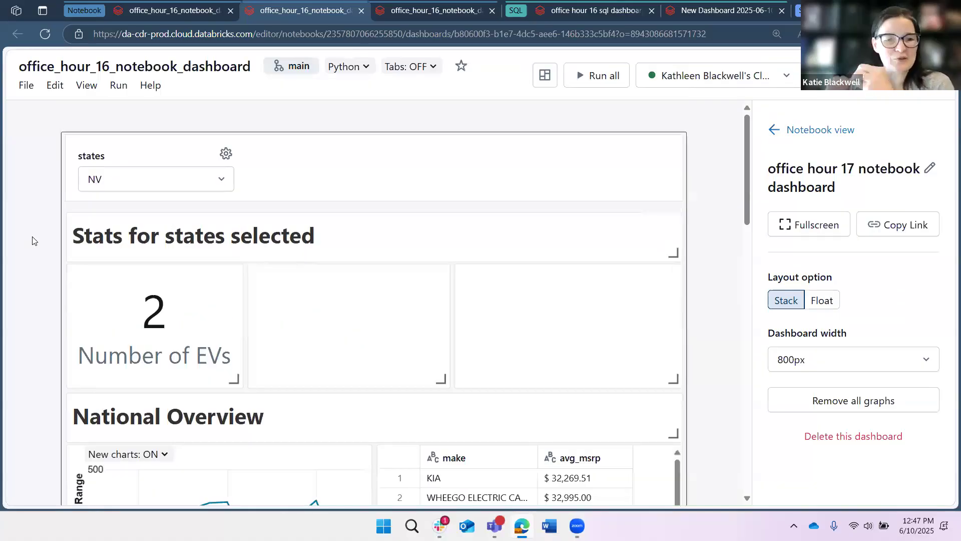
scroll(75, 325, "down", 1)
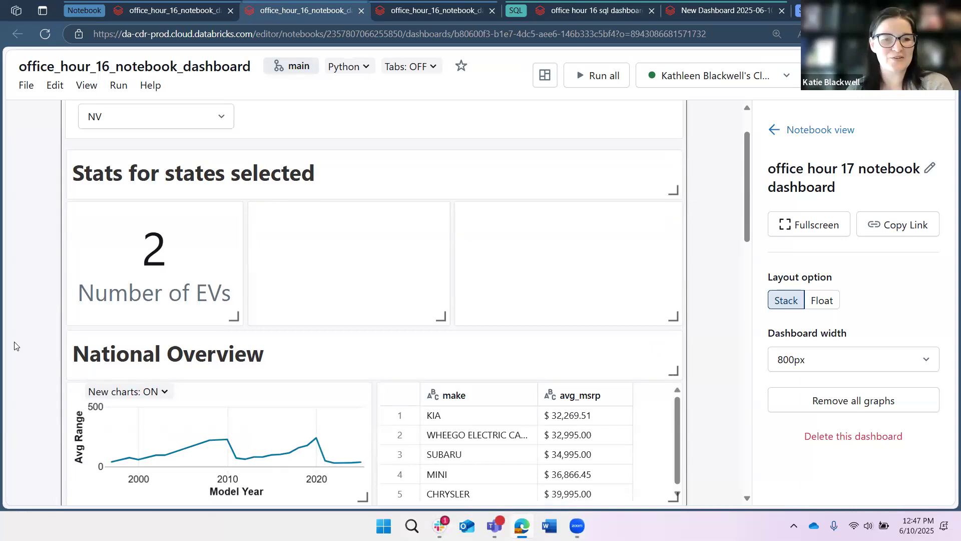
Scroll the notebook dashboard's National Overview section, then return to the notebook tab.
scroll(238, 293, "down", 3)
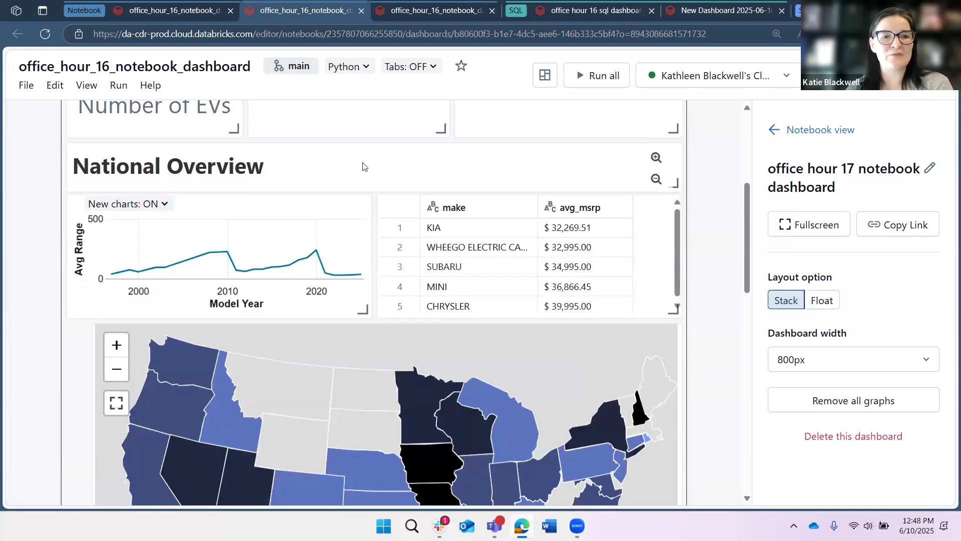
scroll(356, 183, "up", 2)
scroll(354, 184, "up", 1)
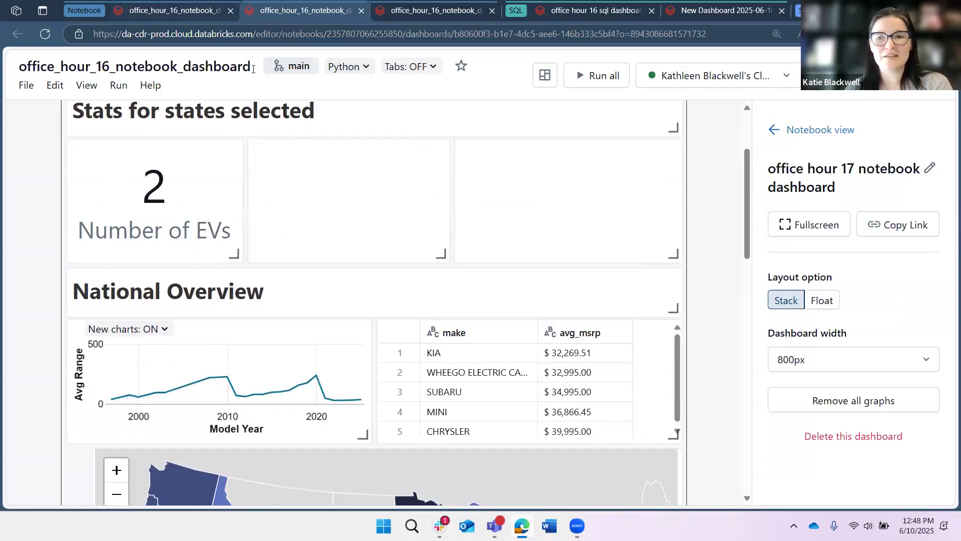
key("ctrl+shift+Tab")
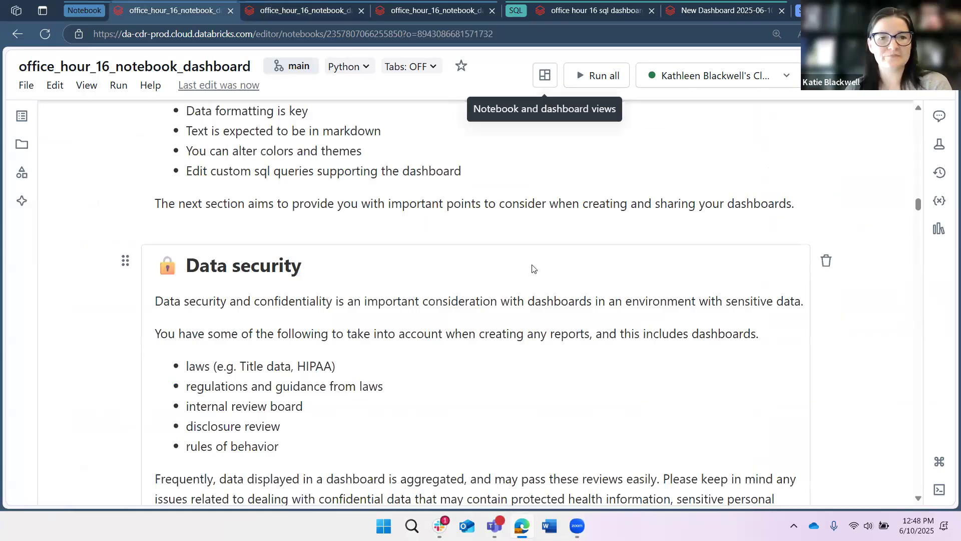
Examine the average base MSRP counter cell's query and its output tabs.
scroll(299, 323, "down", 10)
scroll(299, 323, "up", 2)
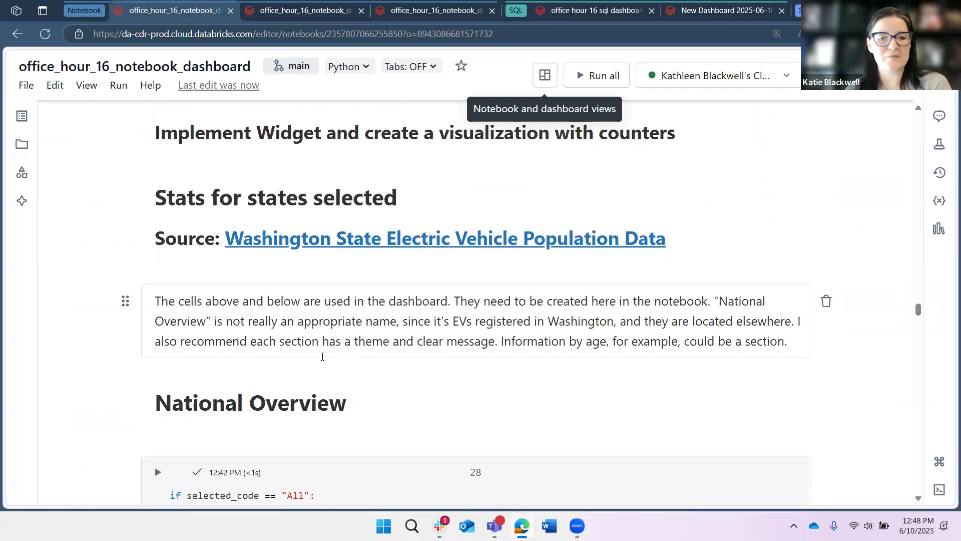
scroll(321, 356, "down", 9)
scroll(149, 221, "up", 1)
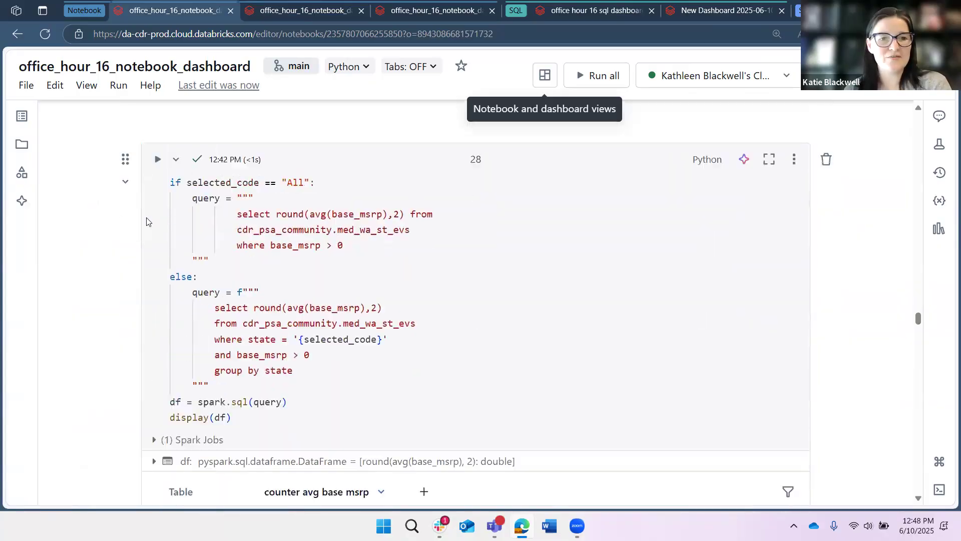
left_click(439, 323)
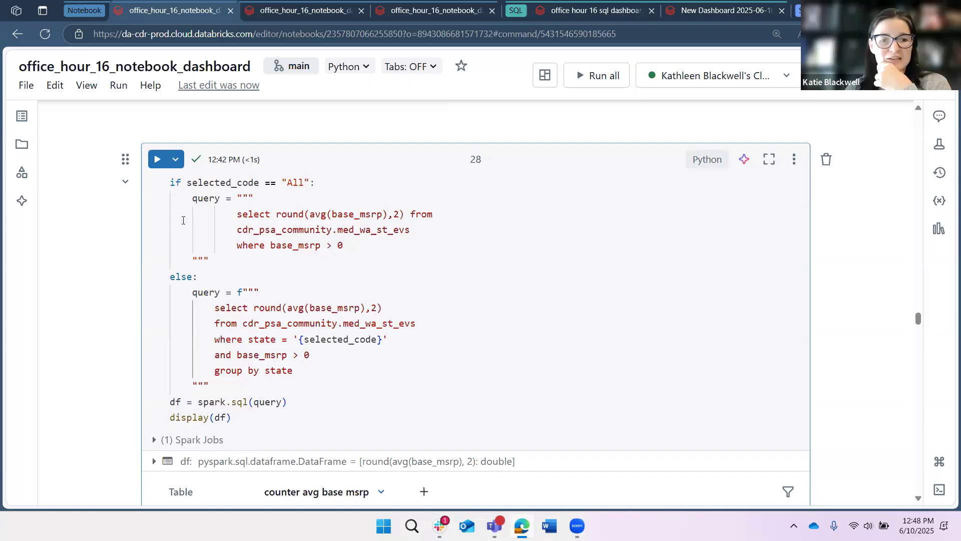
scroll(278, 348, "down", 1)
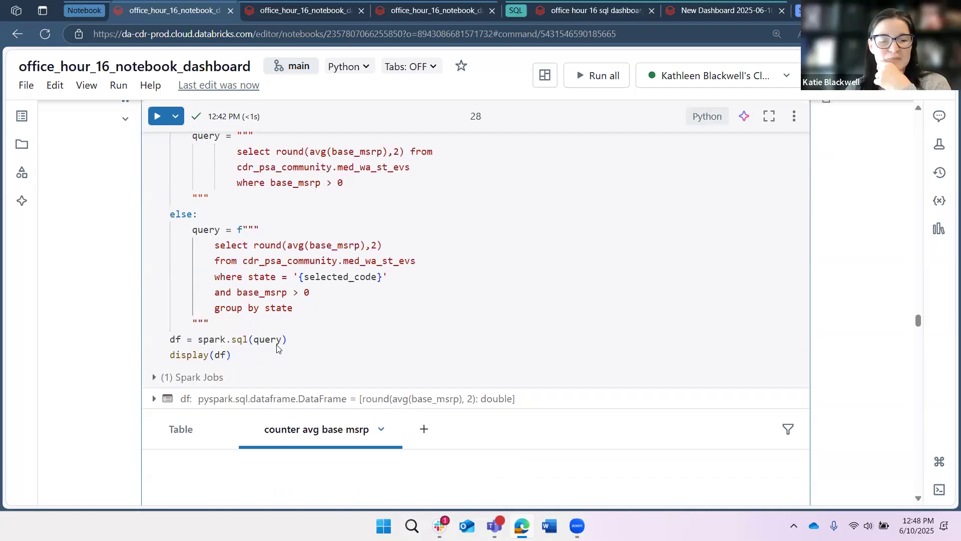
scroll(277, 348, "down", 3)
scroll(185, 382, "up", 2)
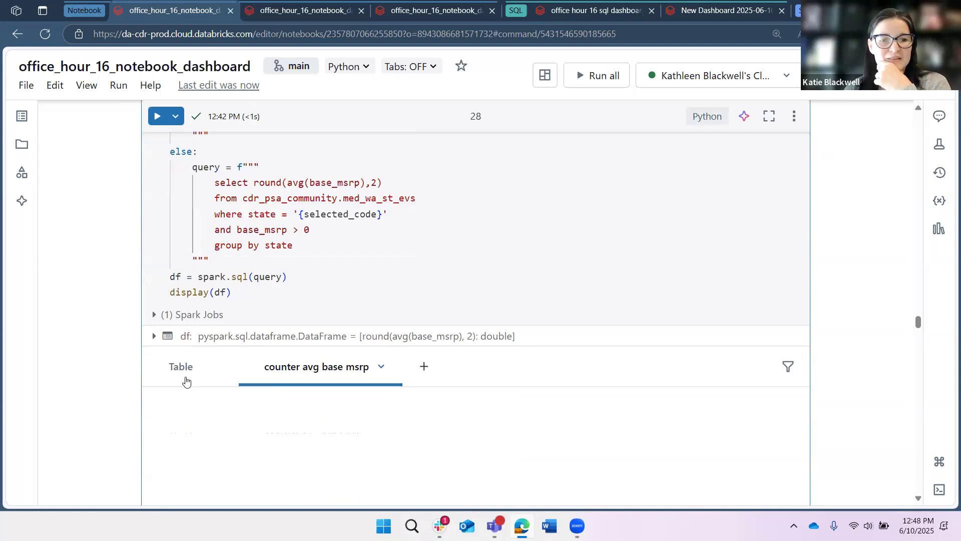
scroll(270, 215, "up", 2)
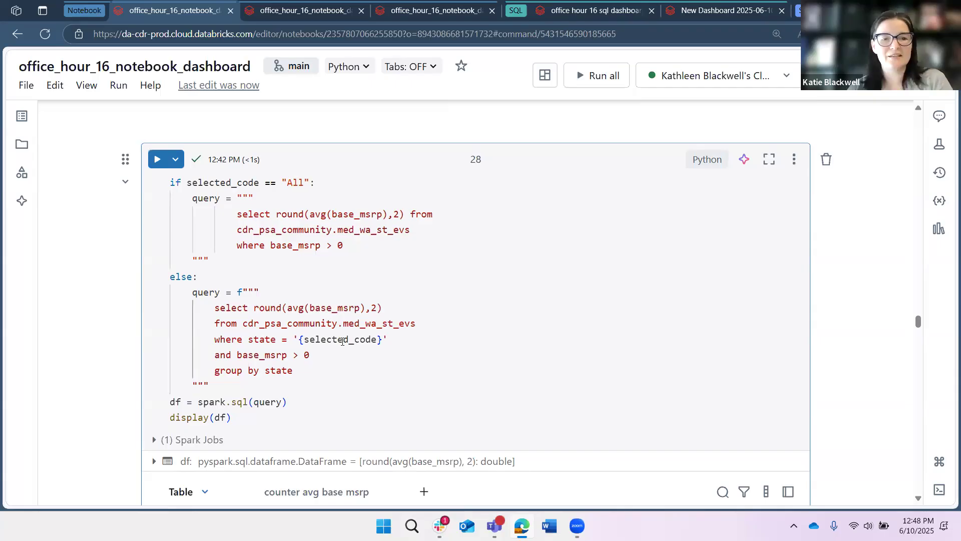
Highlight the selected_code state filter and the base_msrp > 0 condition in the average MSRP query.
double_click(341, 340)
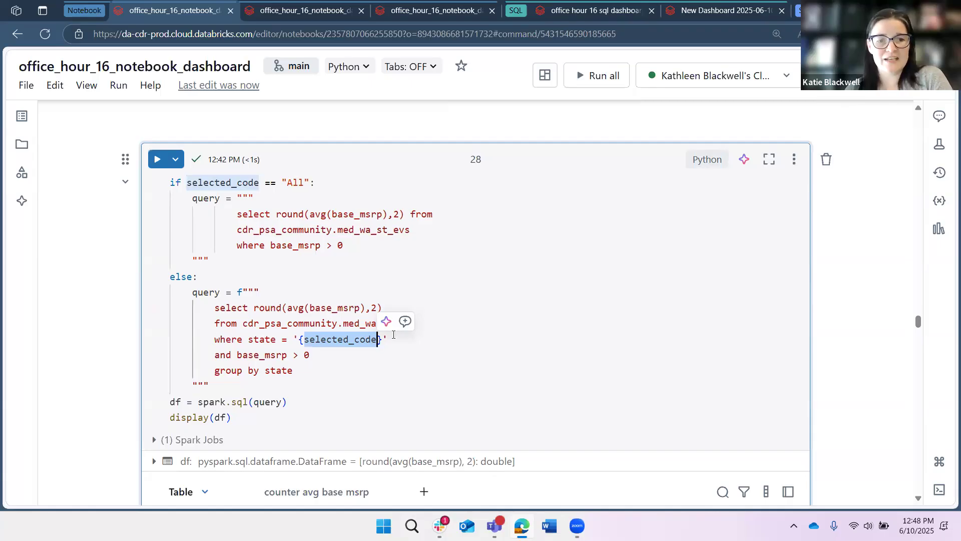
left_click(387, 340)
key("shift+Home")
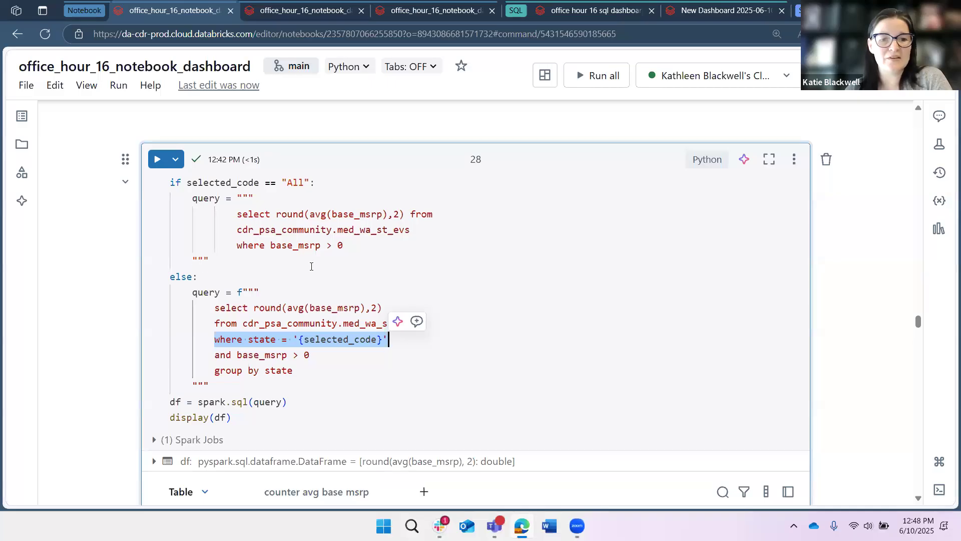
left_click(295, 255)
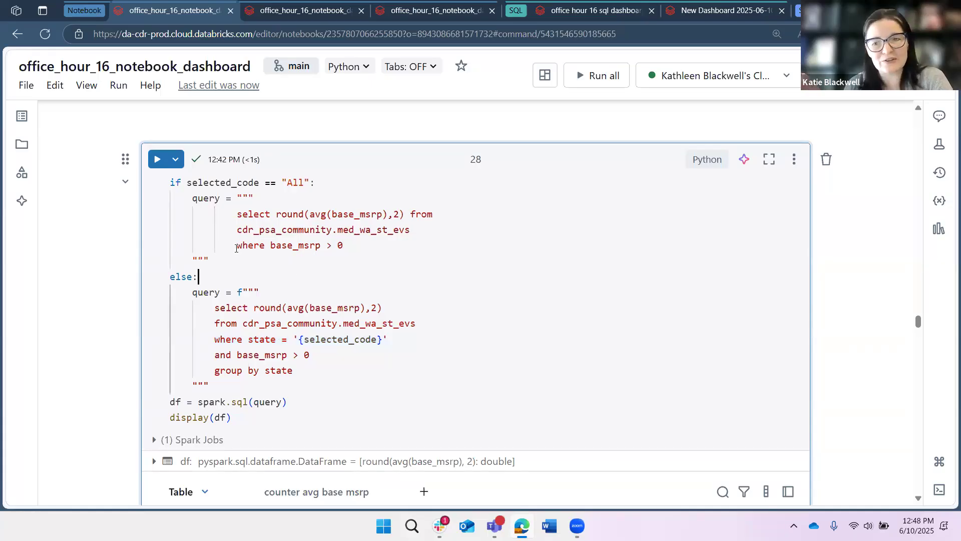
scroll(236, 248, "down", 1)
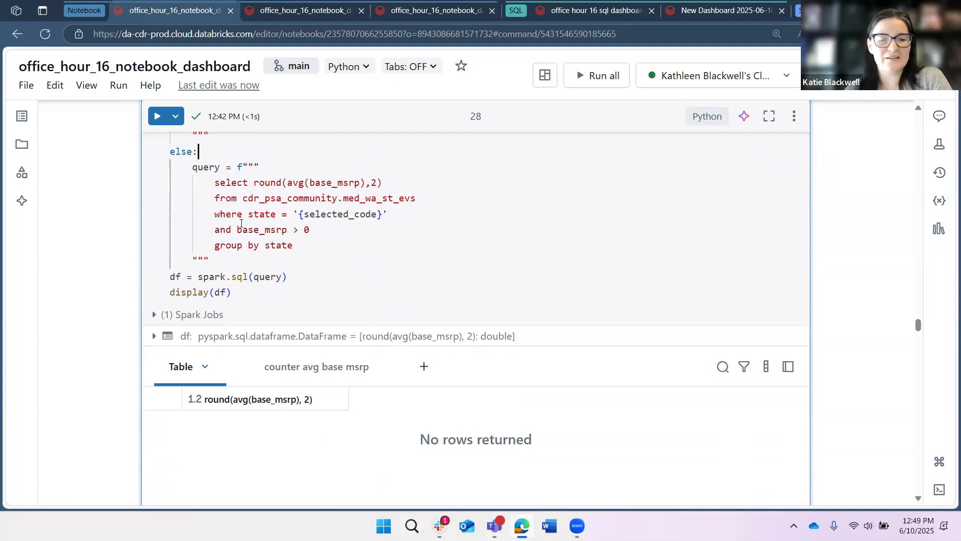
scroll(254, 181, "up", 1)
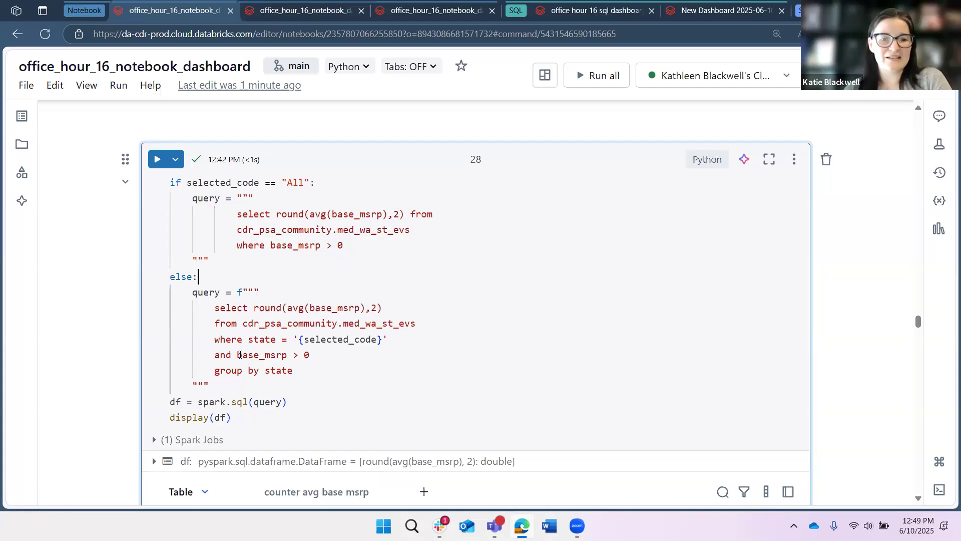
left_click_drag(351, 359, 237, 357)
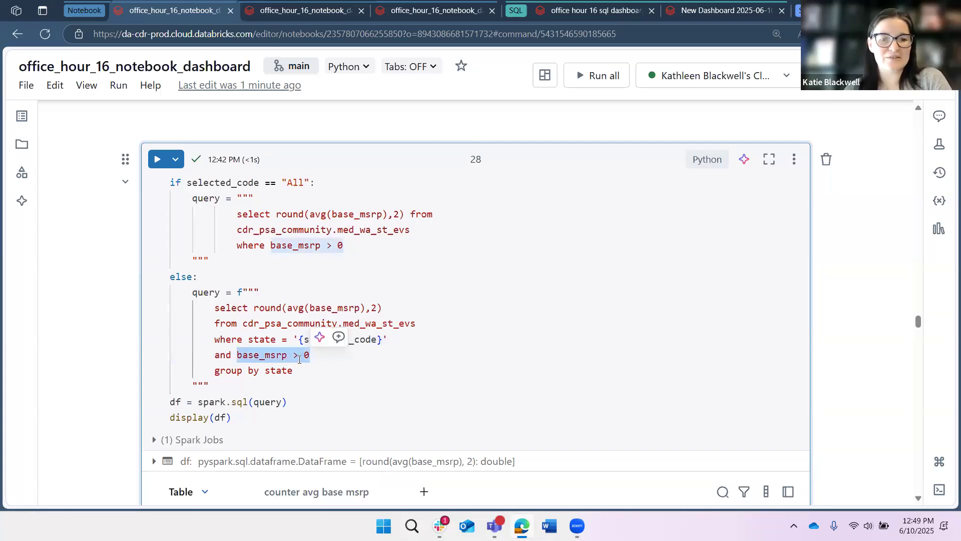
left_click(298, 357)
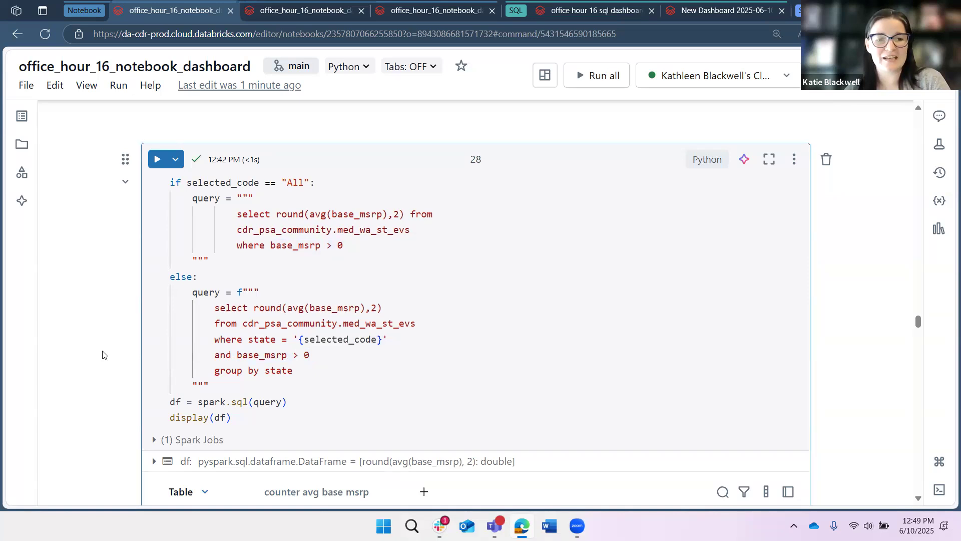
Scroll through the average electric range counter cell and the count query cell.
scroll(83, 310, "down", 1)
scroll(85, 306, "down", 3)
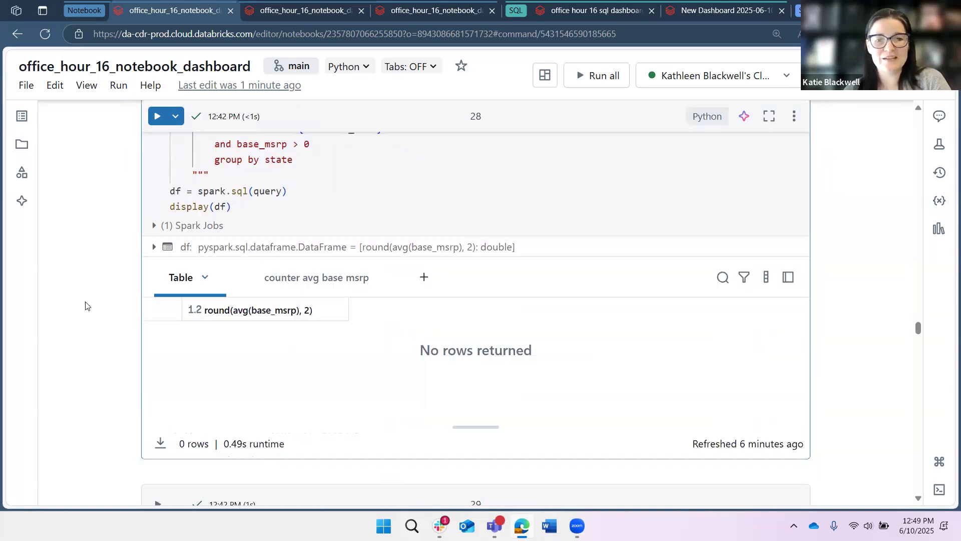
scroll(86, 307, "down", 6)
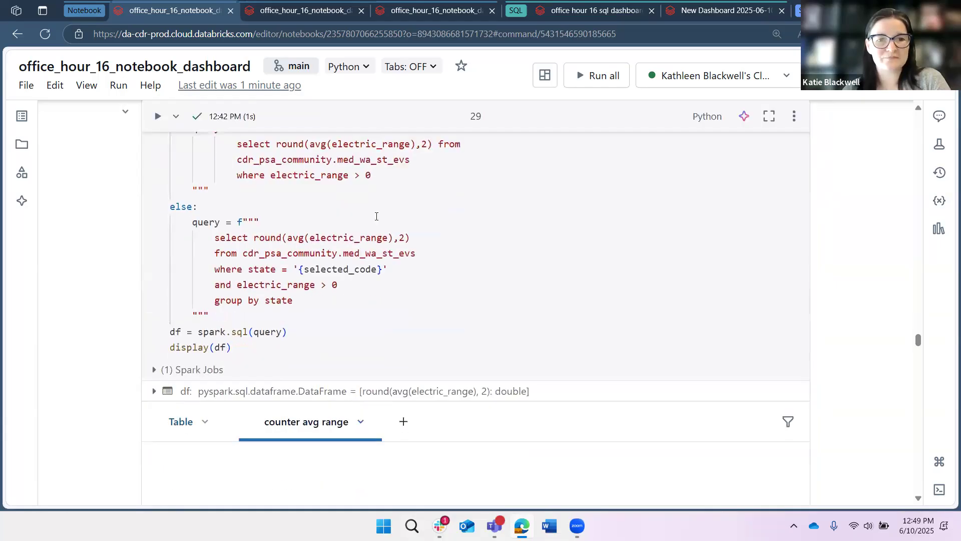
scroll(329, 271, "up", 3)
scroll(182, 377, "down", 4)
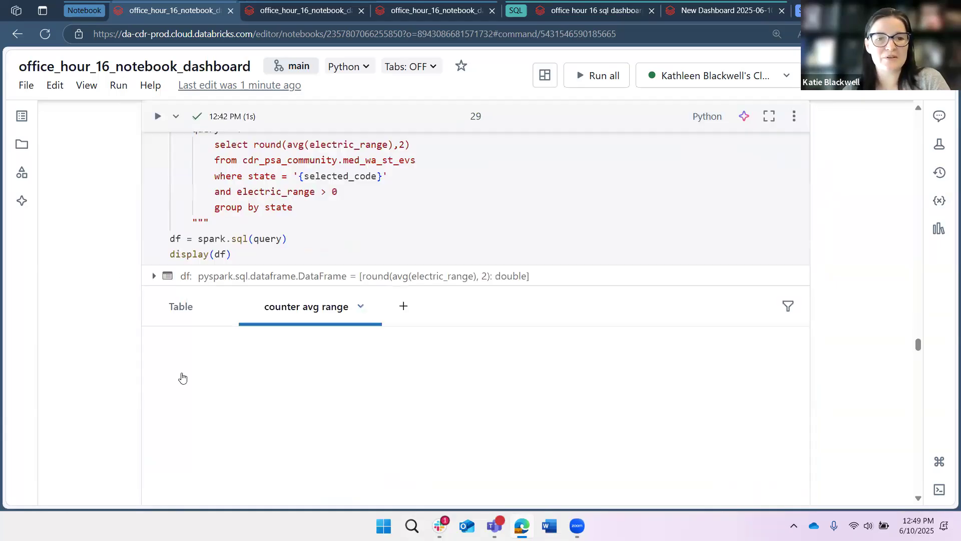
scroll(183, 373, "up", 9)
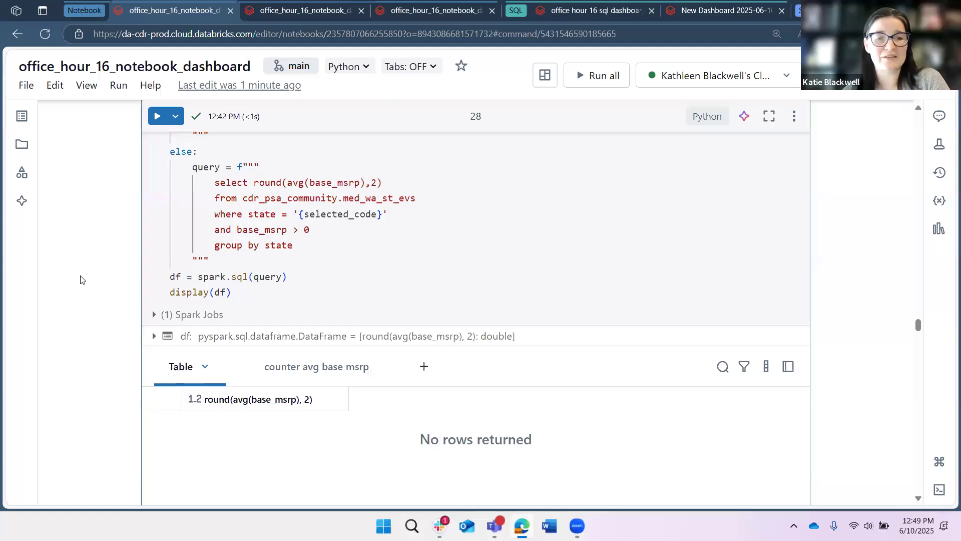
scroll(92, 266, "down", 5)
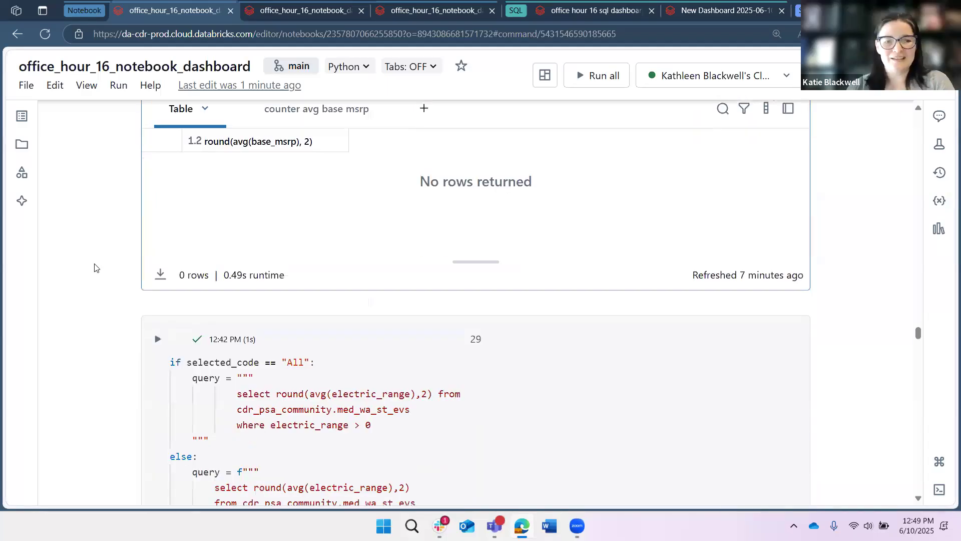
scroll(93, 267, "down", 6)
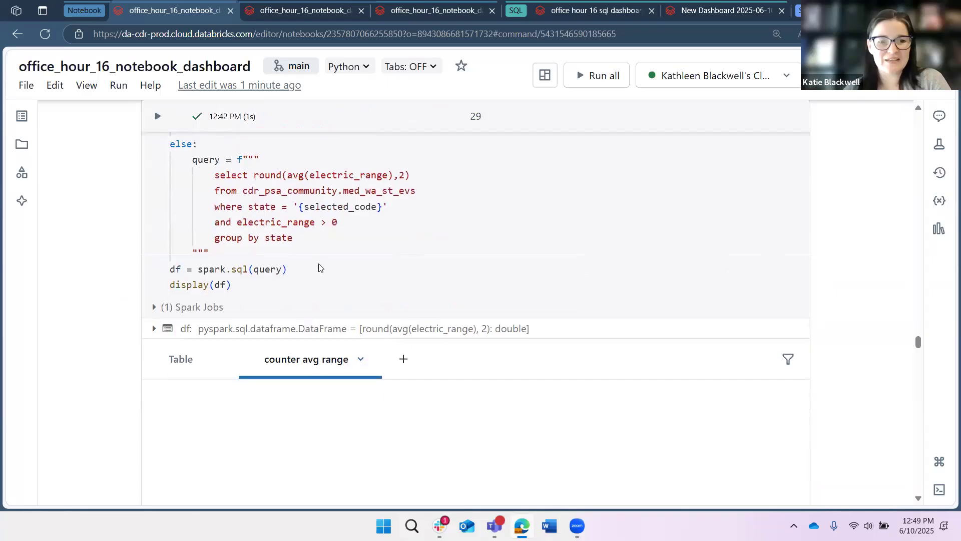
scroll(320, 267, "down", 1)
scroll(321, 262, "down", 5)
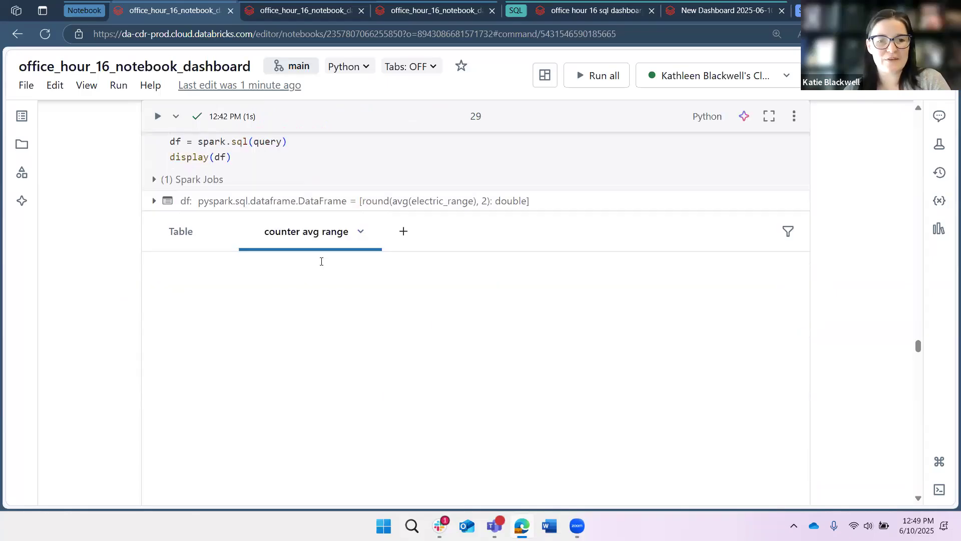
scroll(179, 228, "down", 5)
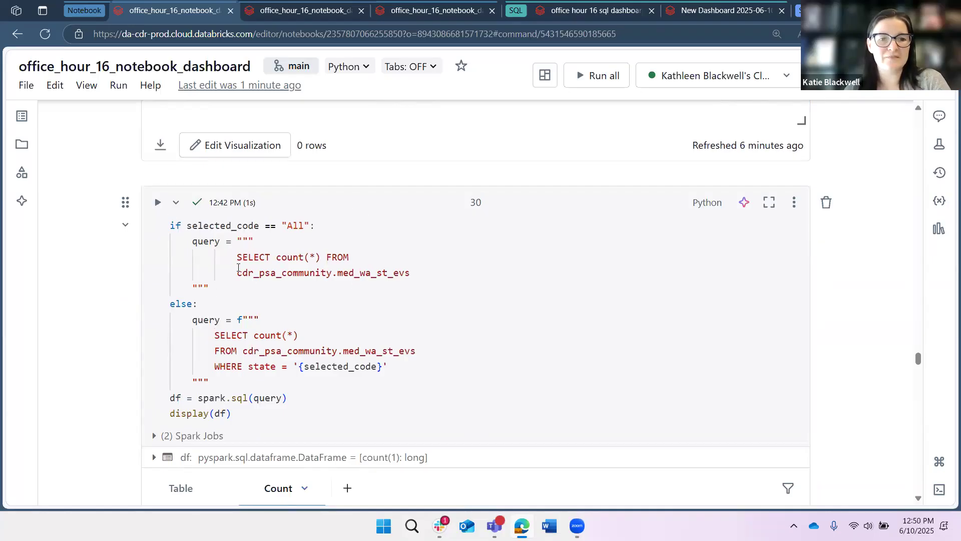
scroll(238, 269, "down", 1)
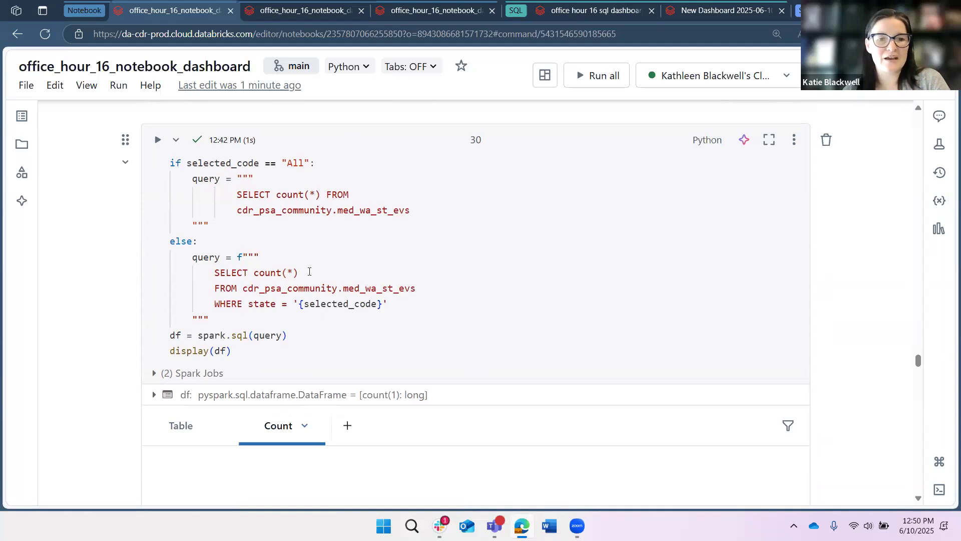
scroll(309, 271, "down", 1)
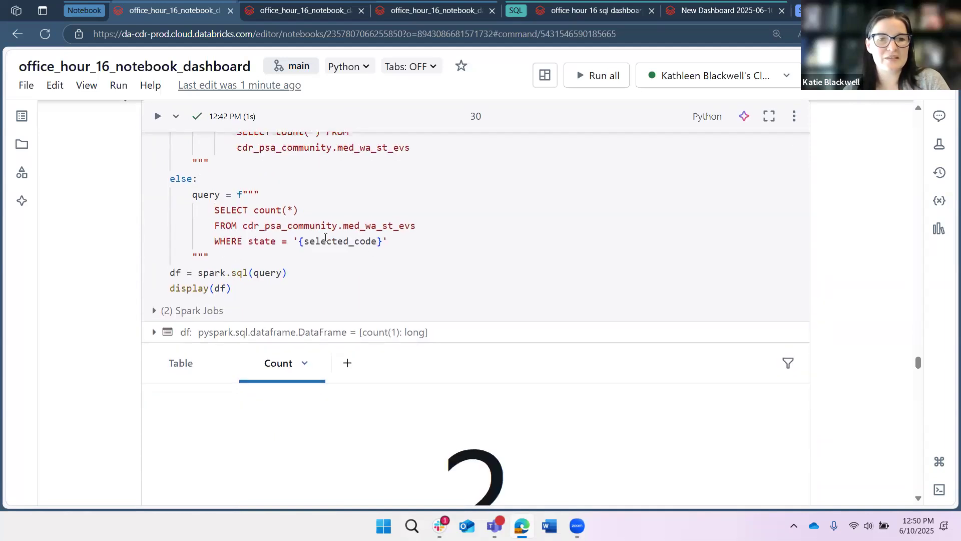
Highlight the state filter in the count query and review its Number of EVs counter output.
double_click(373, 242)
left_click(237, 242)
scroll(135, 257, "down", 1)
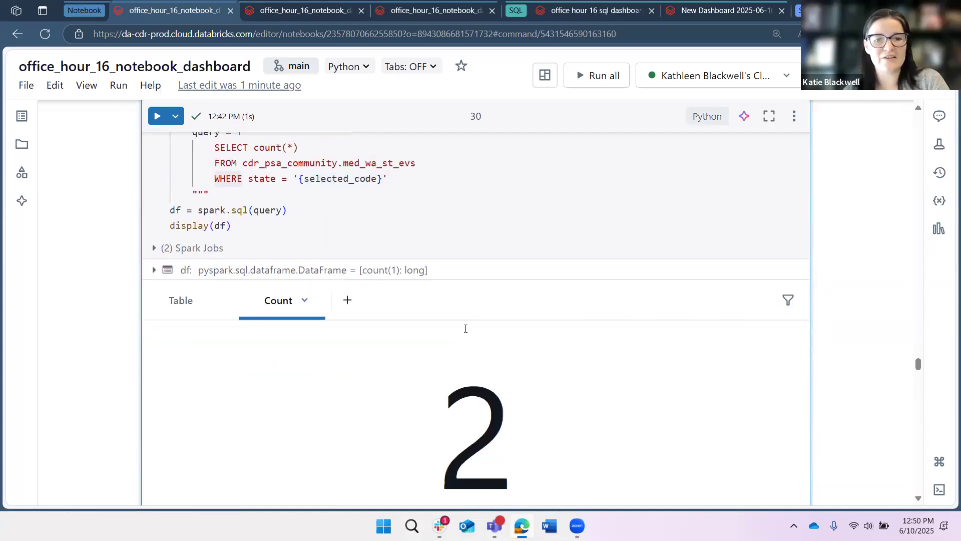
scroll(466, 328, "down", 2)
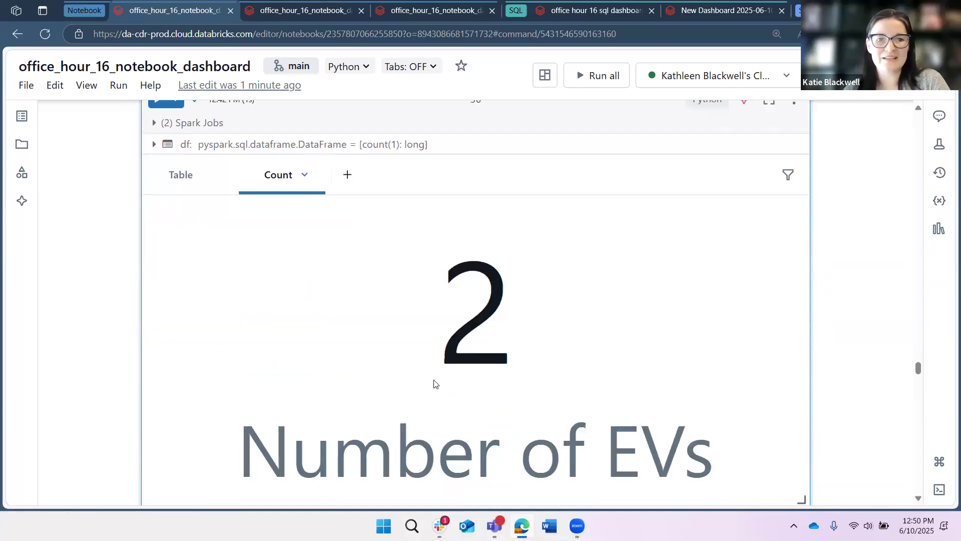
scroll(100, 246, "up", 1)
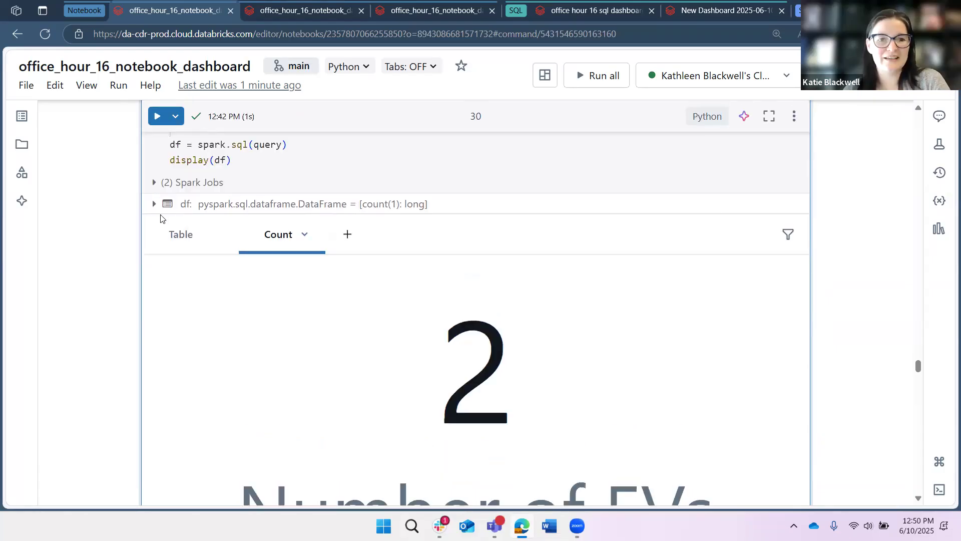
scroll(160, 215, "up", 1)
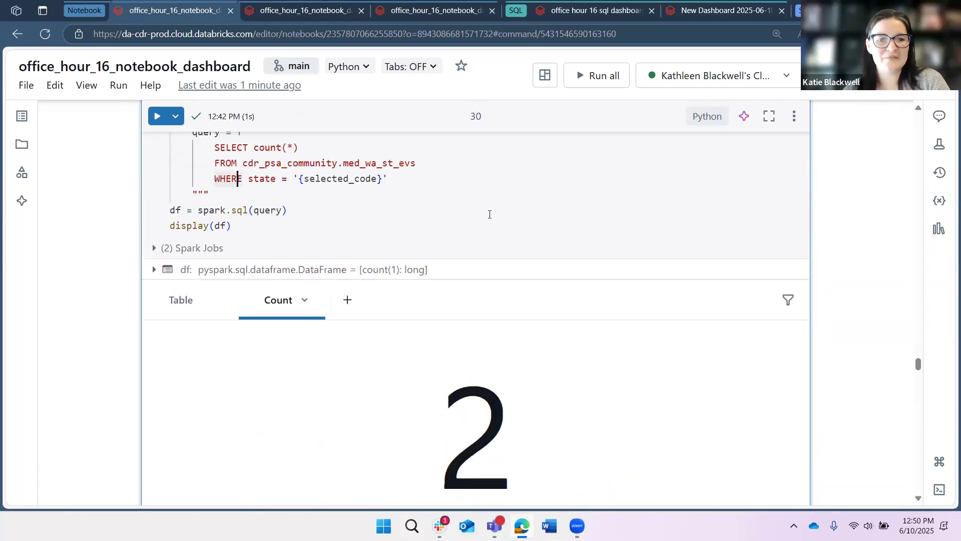
scroll(310, 125, "down", 6)
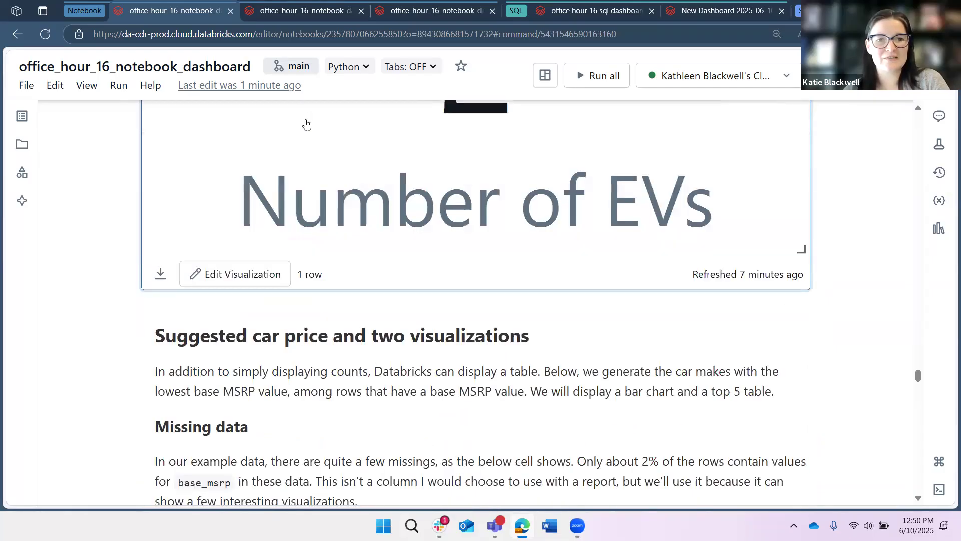
Open the Count visualization's menu to check which notebook dashboard it is added to.
scroll(539, 292, "up", 3)
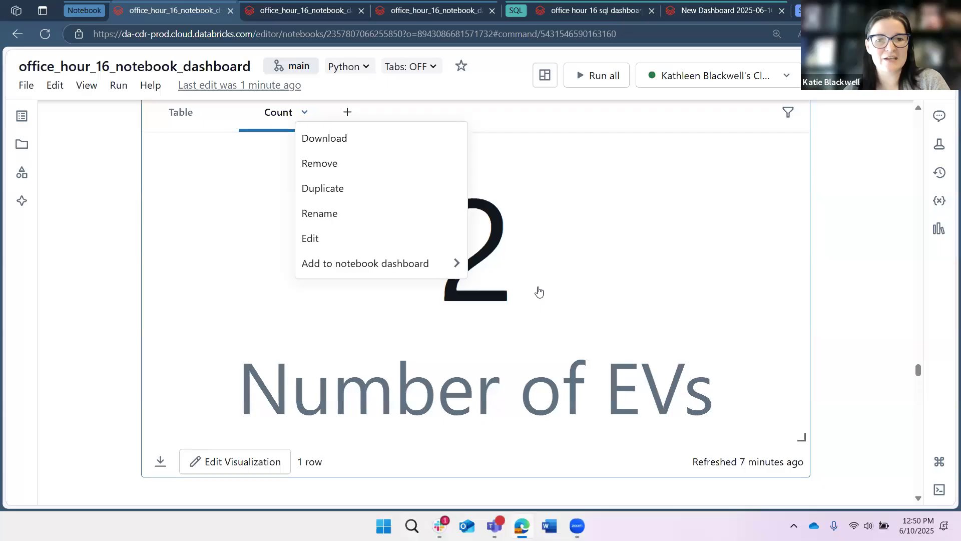
mouse_move(380, 263)
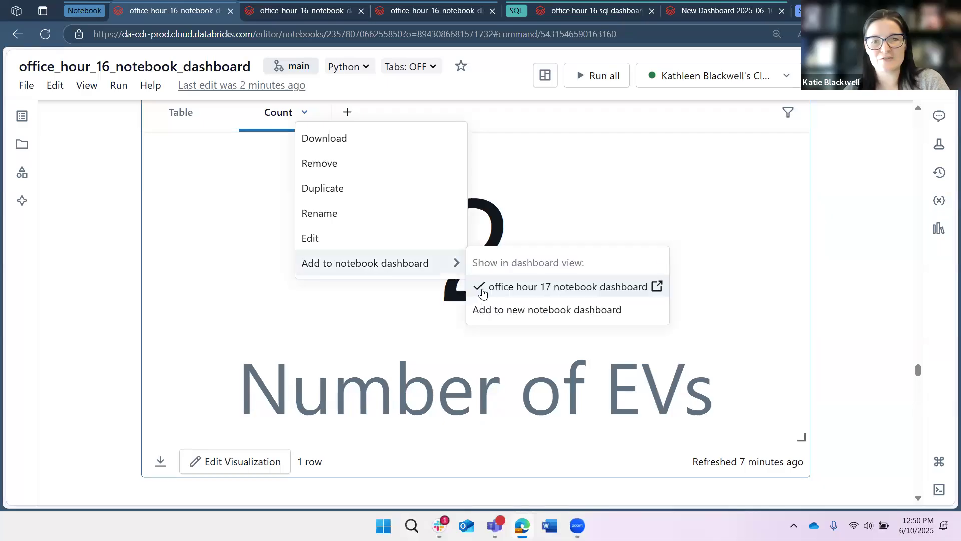
left_click(150, 271)
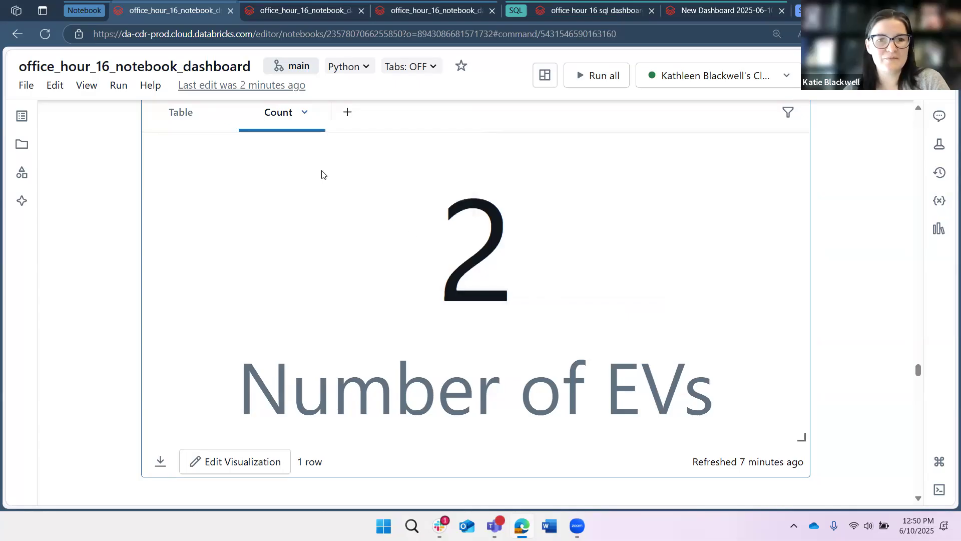
scroll(289, 198, "up", 5)
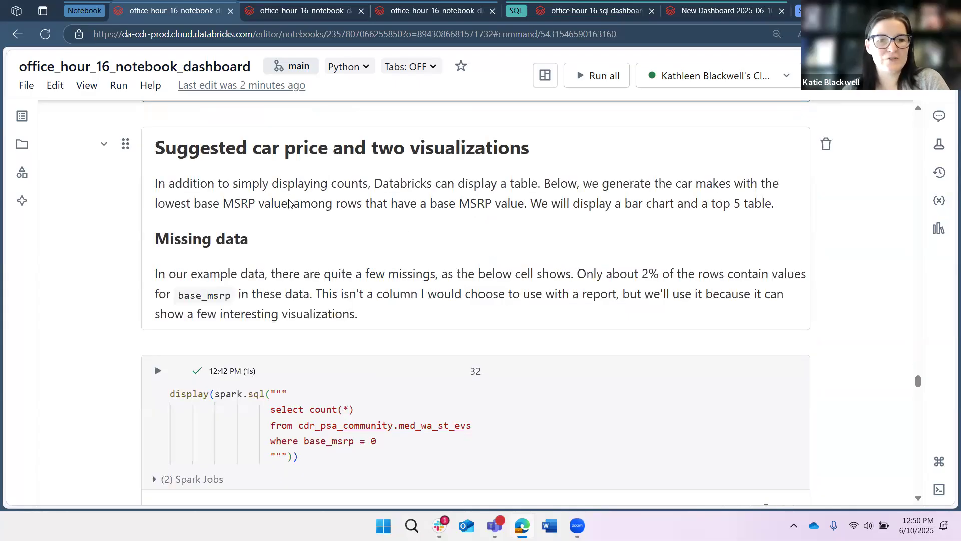
Scroll to the missing base MSRP count cell and open its table menu to check the notebook dashboard options.
scroll(285, 195, "down", 1)
scroll(283, 185, "up", 3)
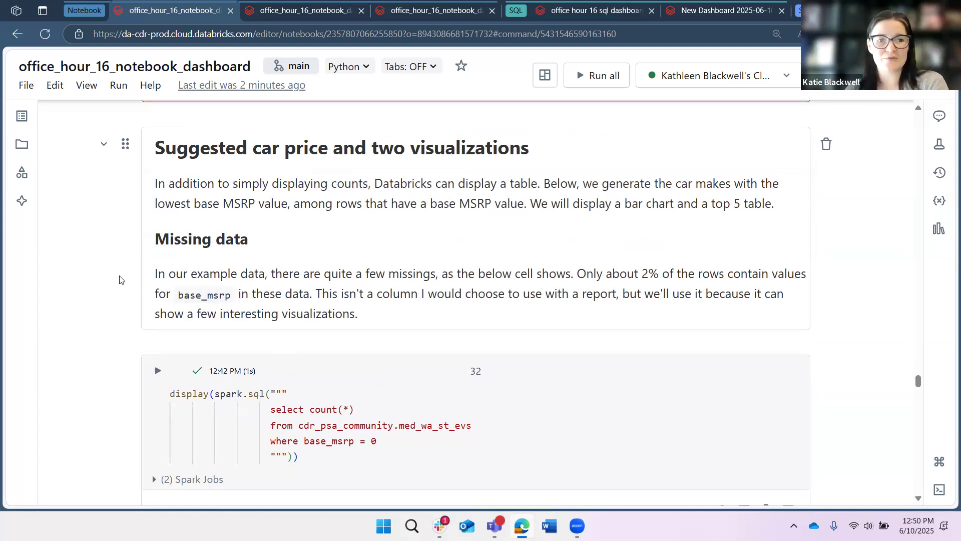
scroll(118, 277, "down", 3)
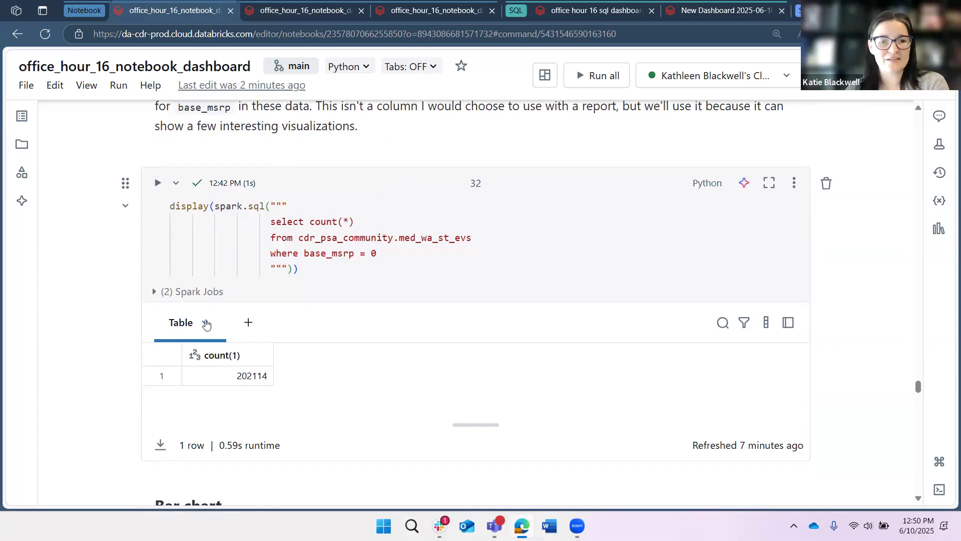
left_click(205, 323)
mouse_move(307, 399)
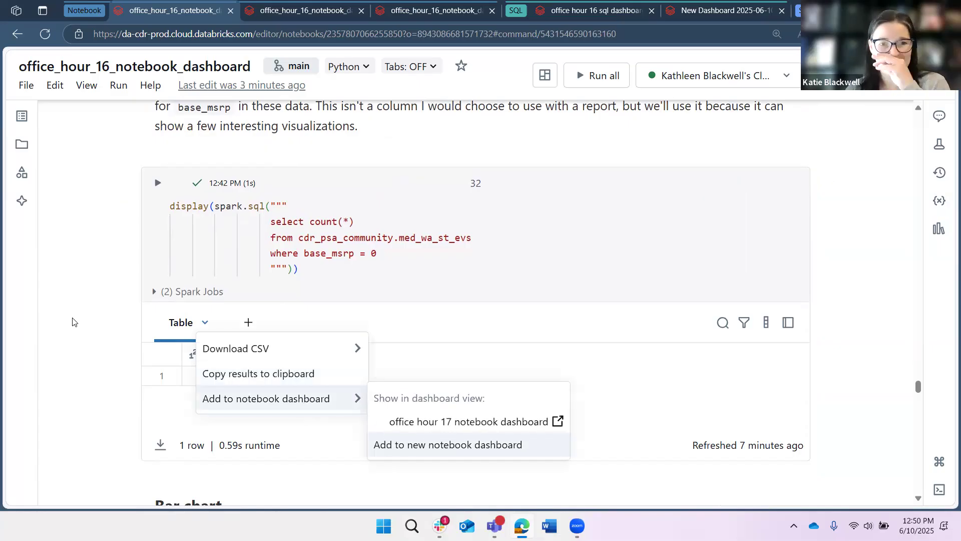
left_click(56, 300)
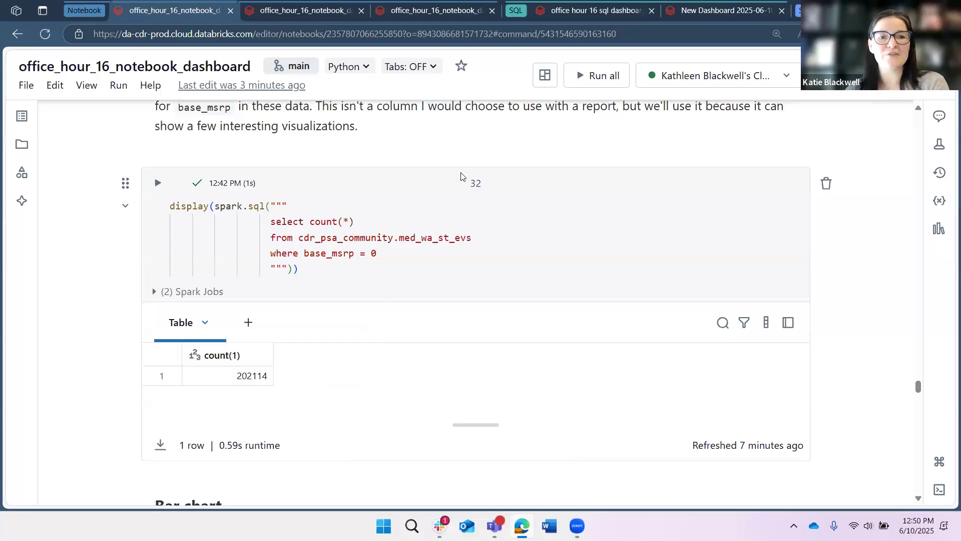
Scroll through the bar chart section and the average MSRP query, highlighting the avg_msrp column.
scroll(461, 175, "down", 5)
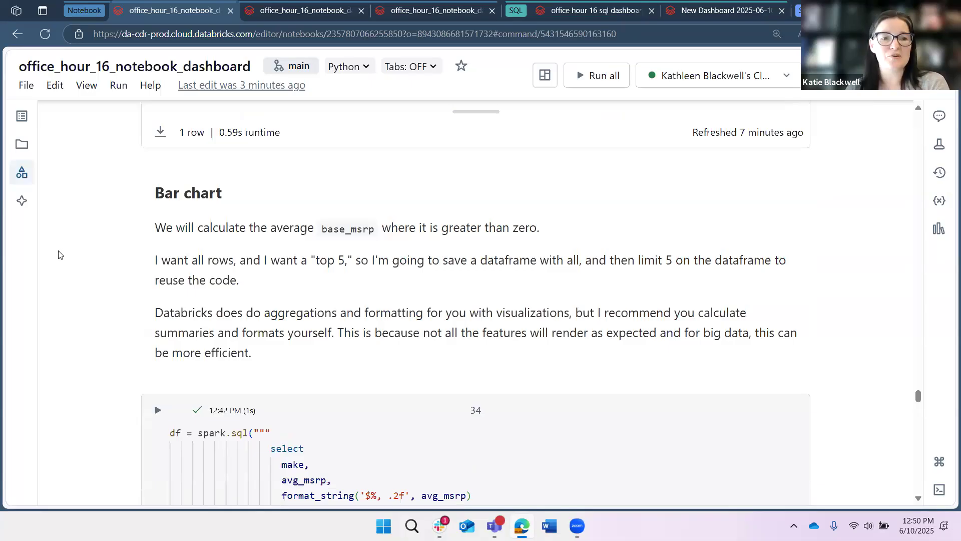
scroll(68, 245, "down", 2)
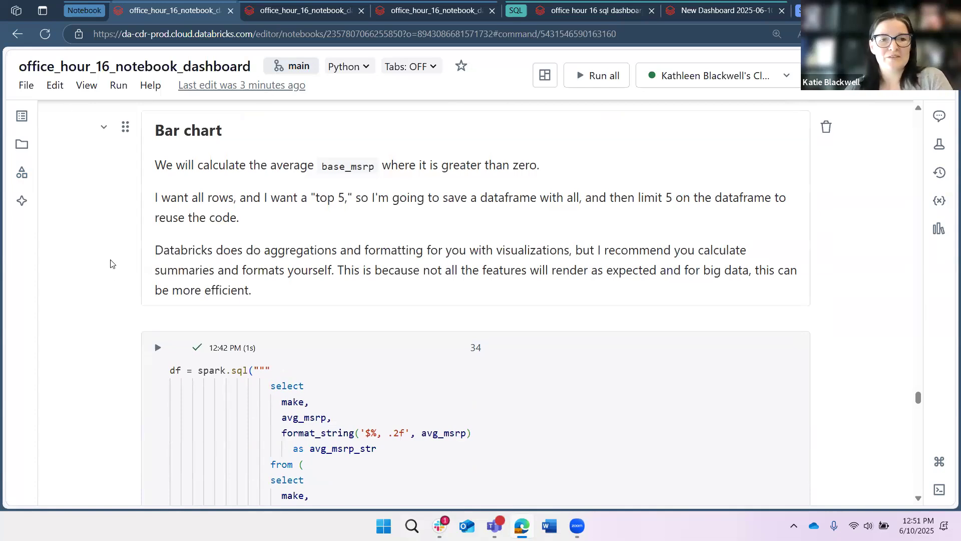
scroll(111, 264, "down", 3)
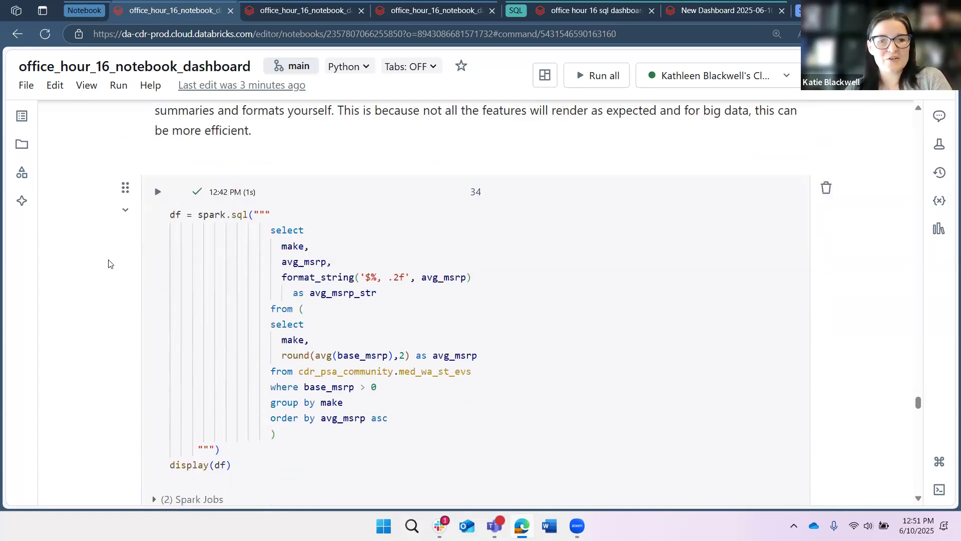
scroll(110, 264, "down", 1)
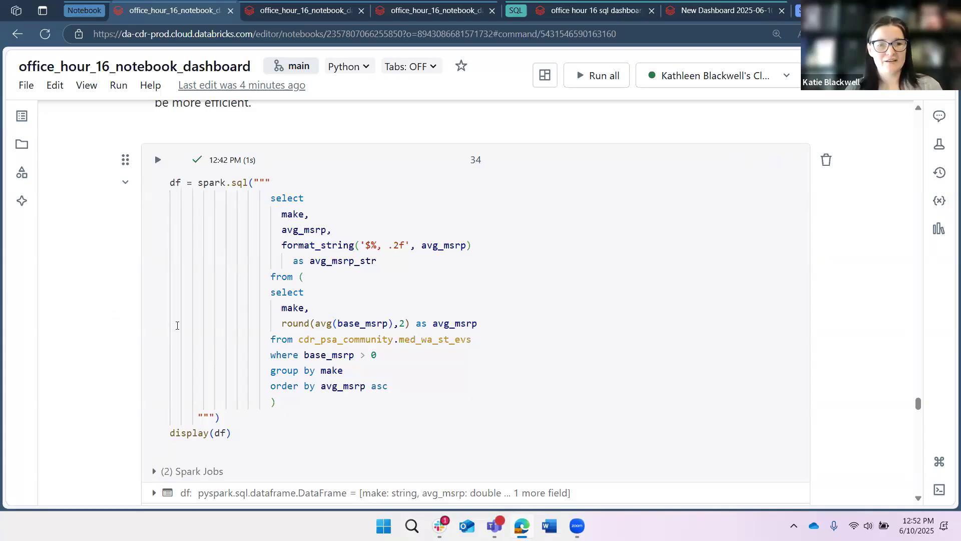
scroll(89, 339, "down", 1)
scroll(90, 338, "down", 5)
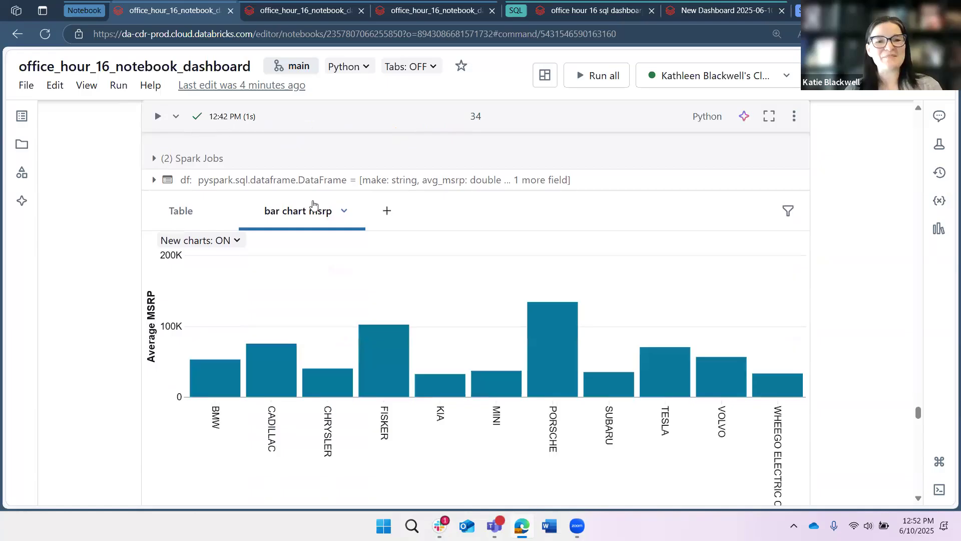
scroll(310, 195, "up", 6)
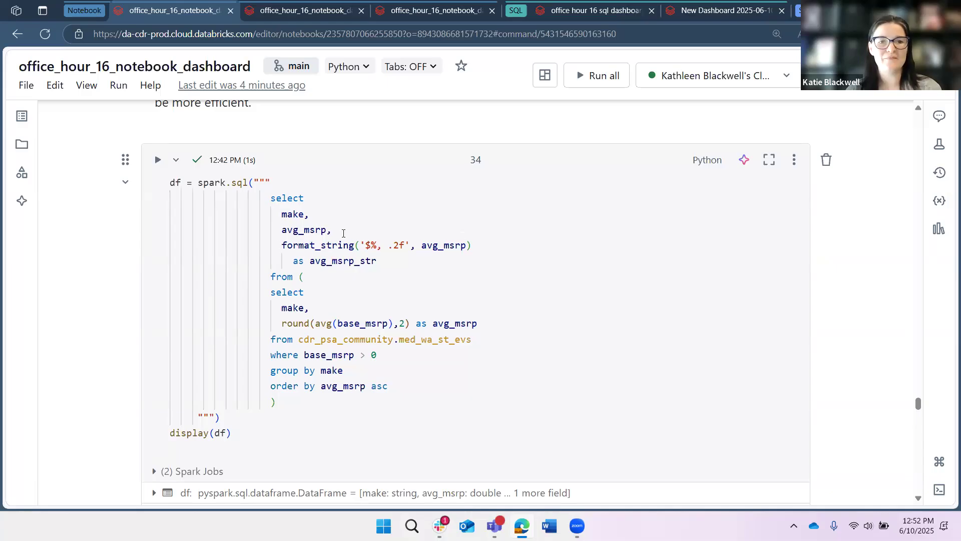
double_click(298, 230)
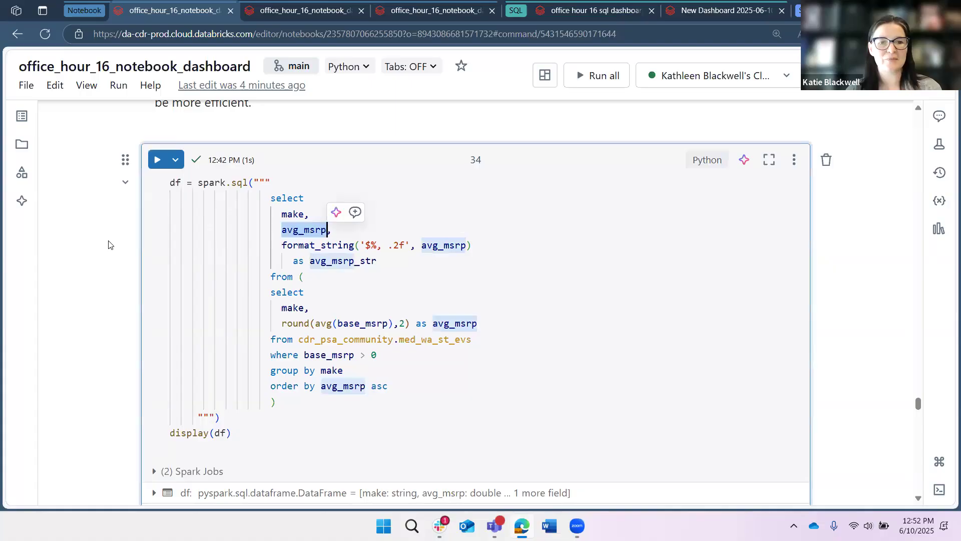
Review the bar chart's Visualization Editor settings on the General and X axis tabs, then close the editor.
scroll(108, 244, "down", 1)
scroll(91, 257, "down", 6)
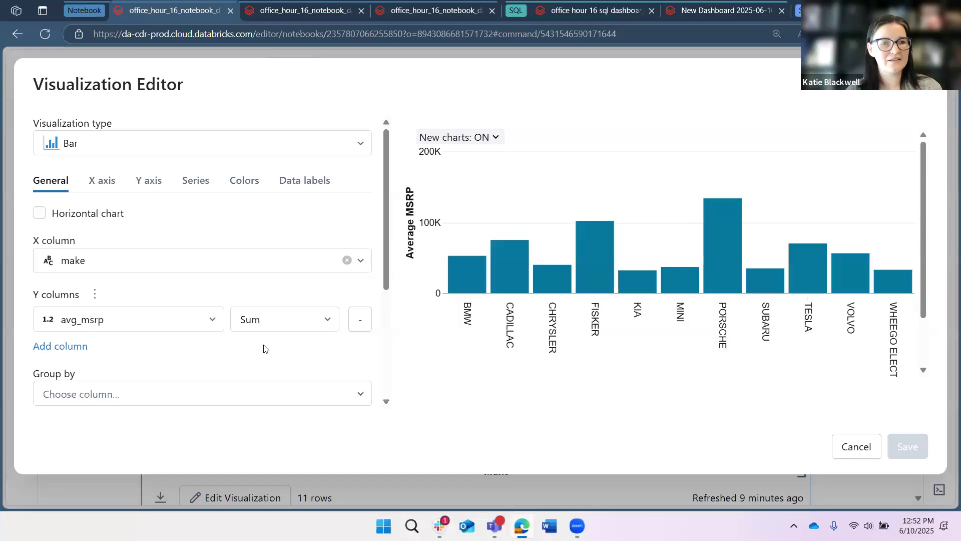
scroll(111, 302, "down", 1)
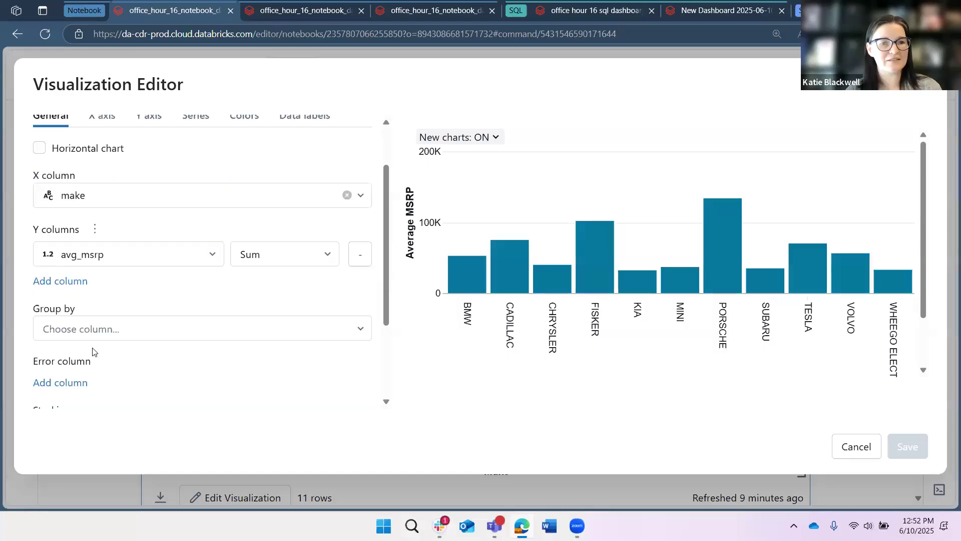
scroll(92, 351, "down", 1)
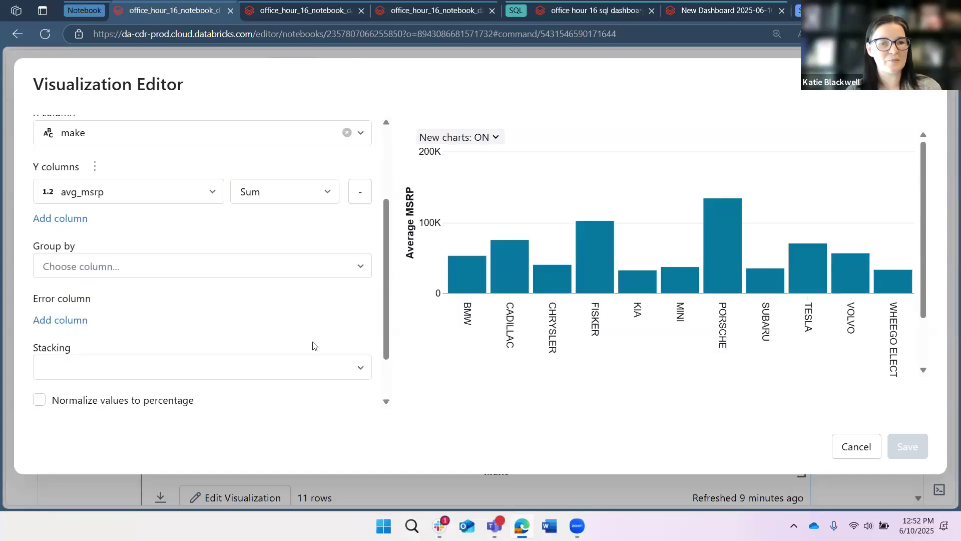
scroll(120, 229, "up", 2)
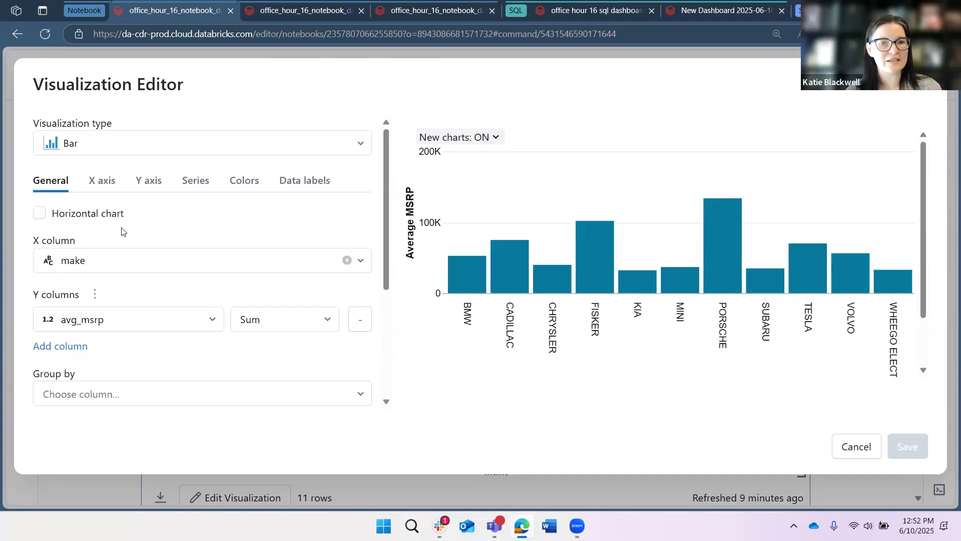
left_click(103, 181)
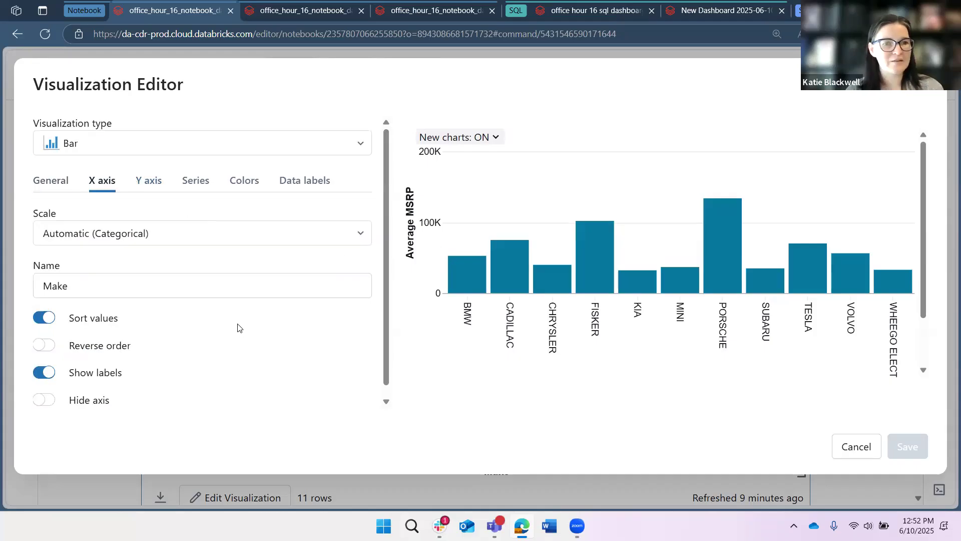
scroll(225, 309, "down", 1)
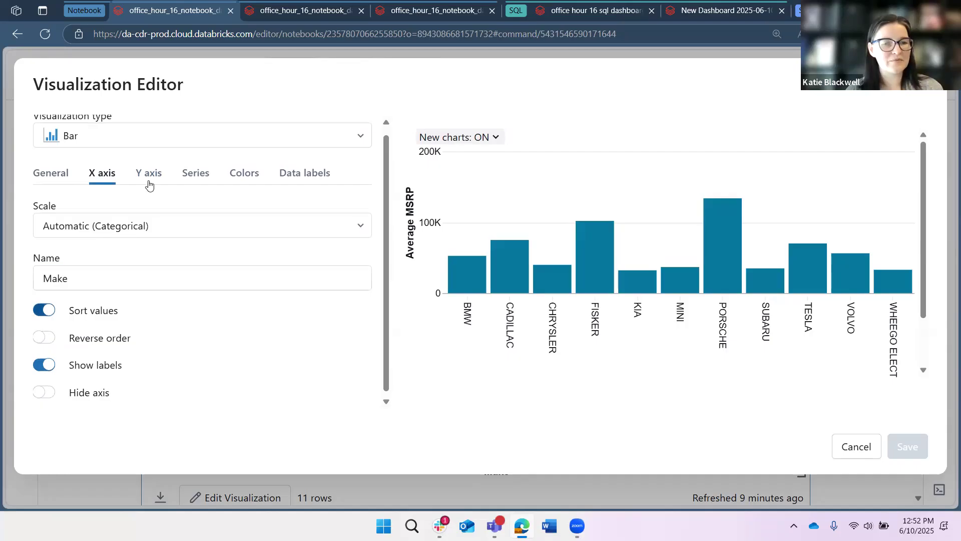
scroll(120, 190, "up", 1)
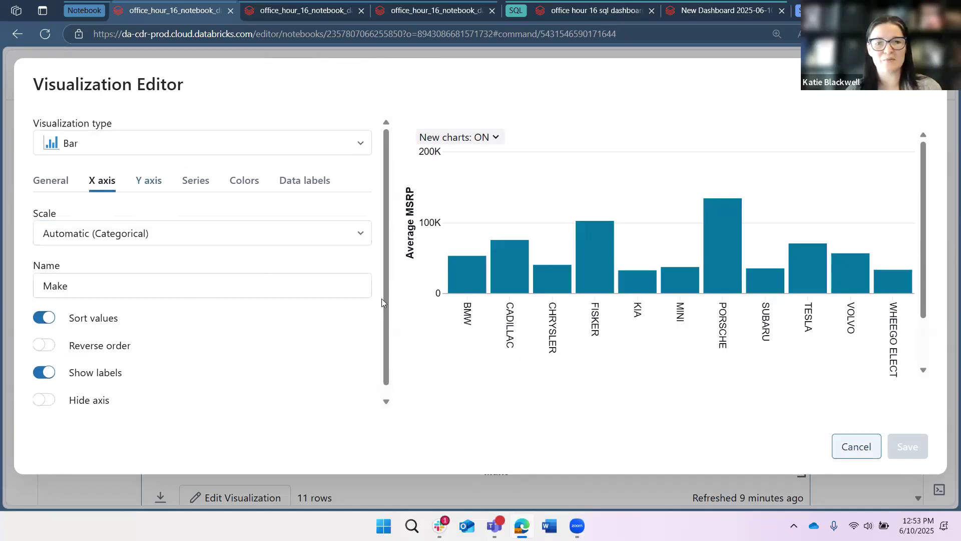
key("Escape")
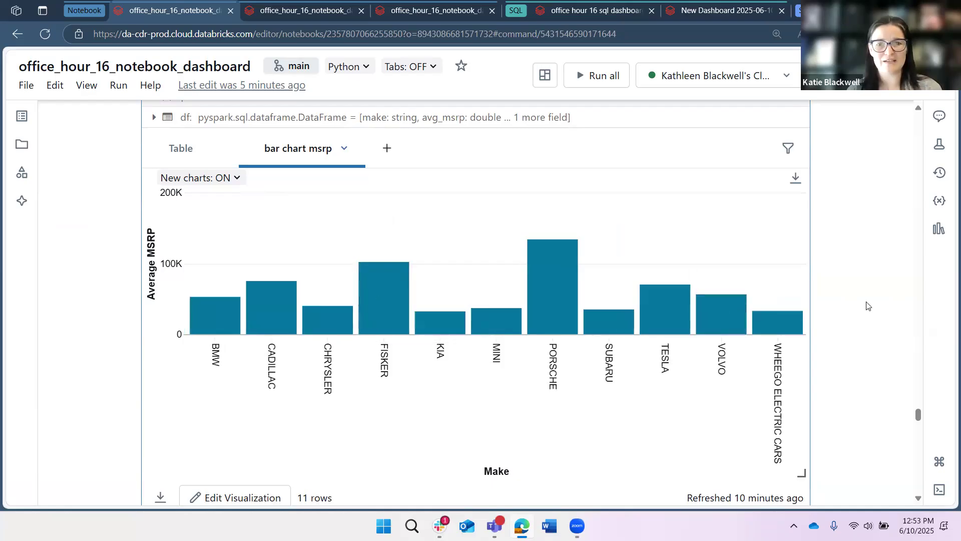
Scroll through the average MSRP bar chart down to the top 5 table cell.
scroll(822, 295, "down", 1)
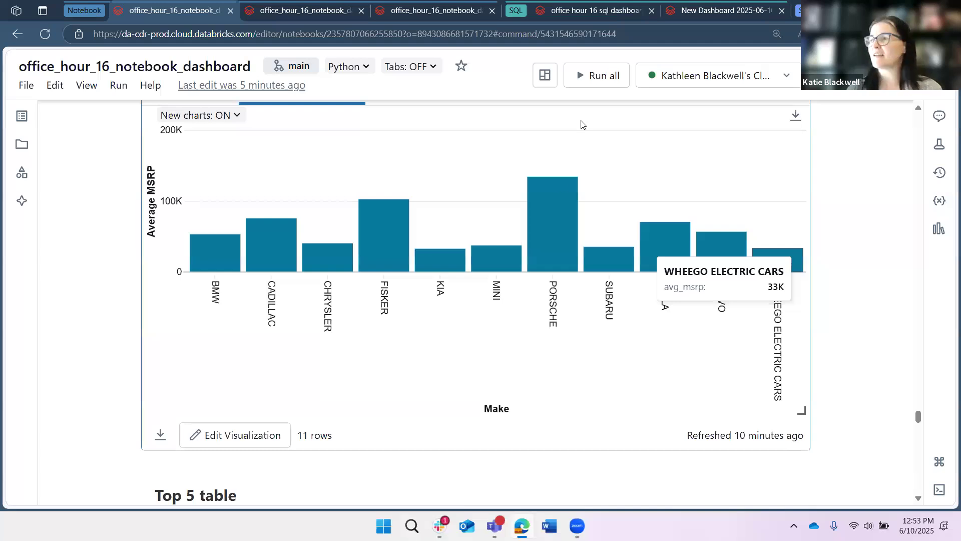
scroll(475, 301, "down", 7)
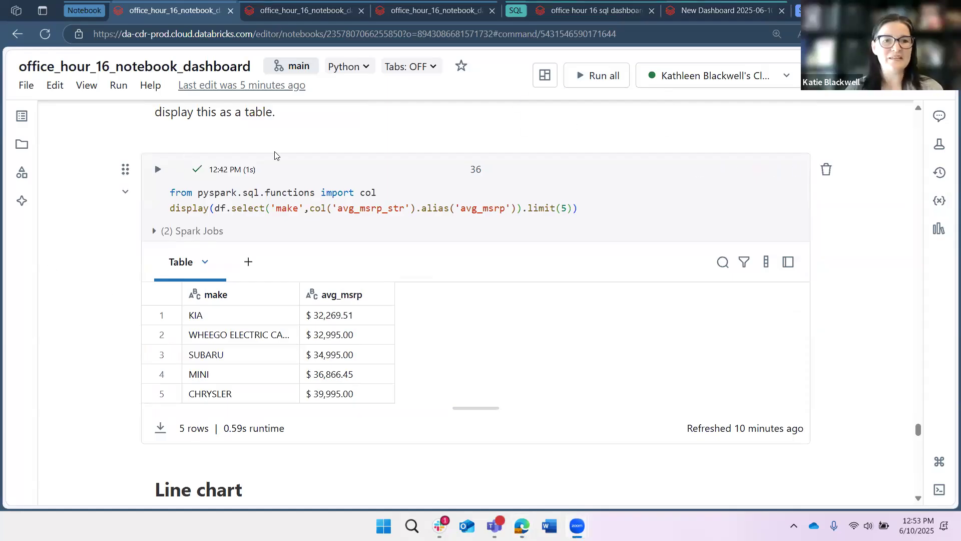
mouse_move(465, 145)
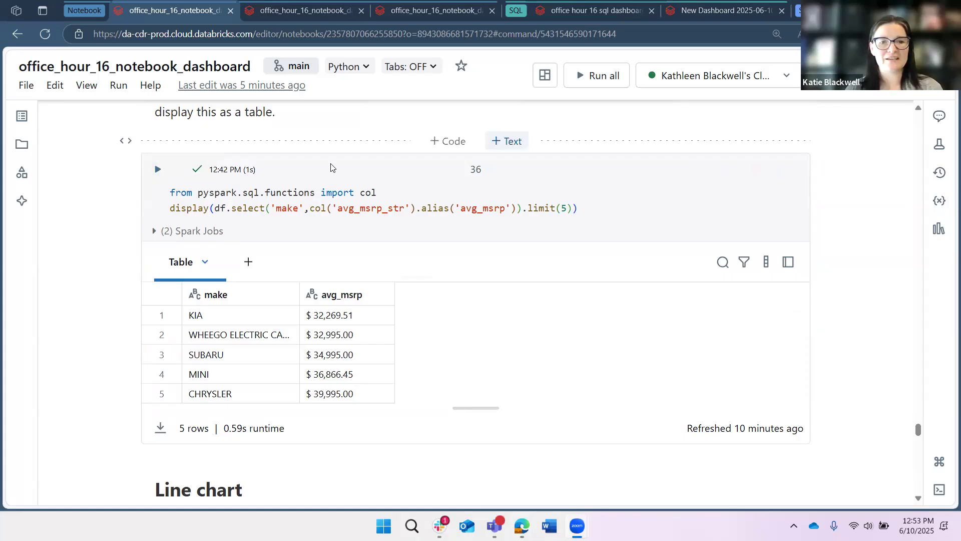
scroll(330, 167, "up", 1)
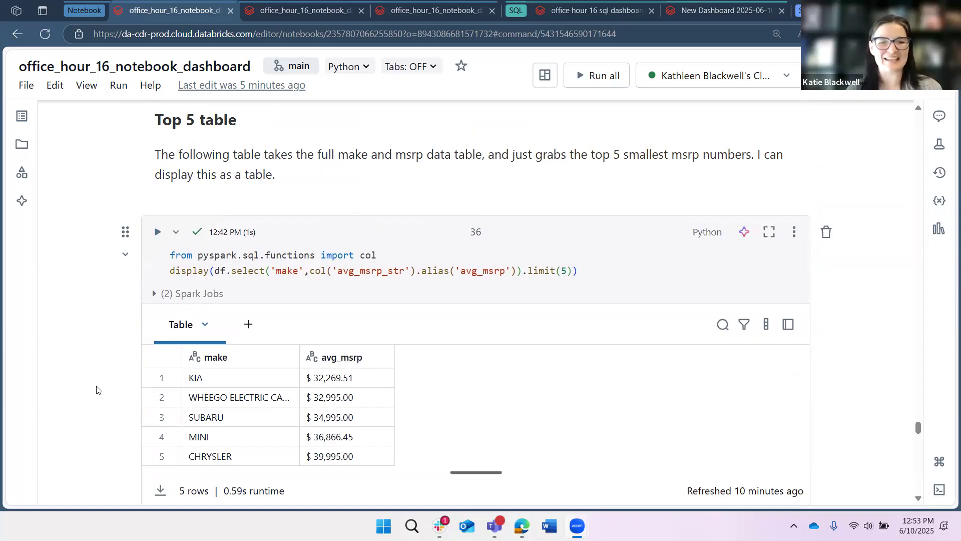
Highlight the display expression in the top 5 table cell and view the display function's documentation.
scroll(335, 227, "down", 2)
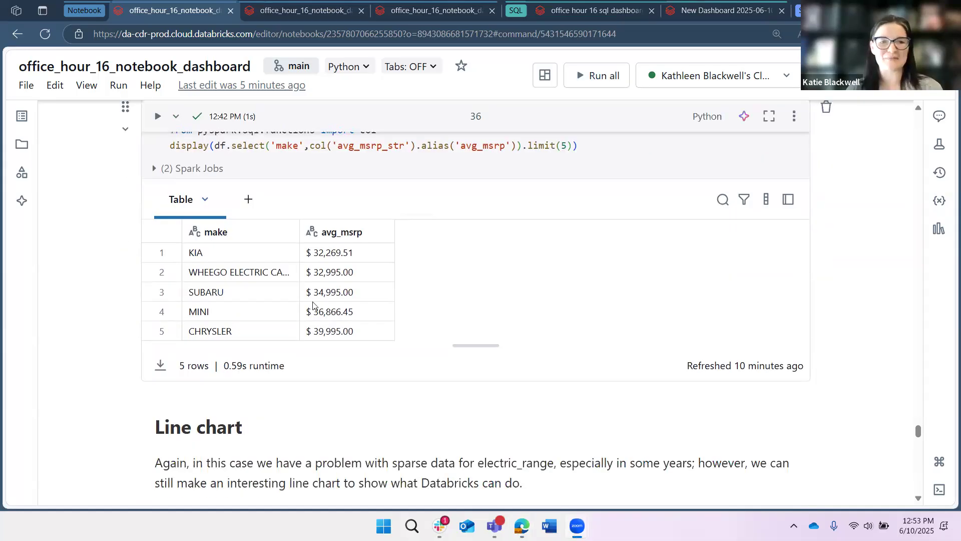
scroll(231, 268, "up", 2)
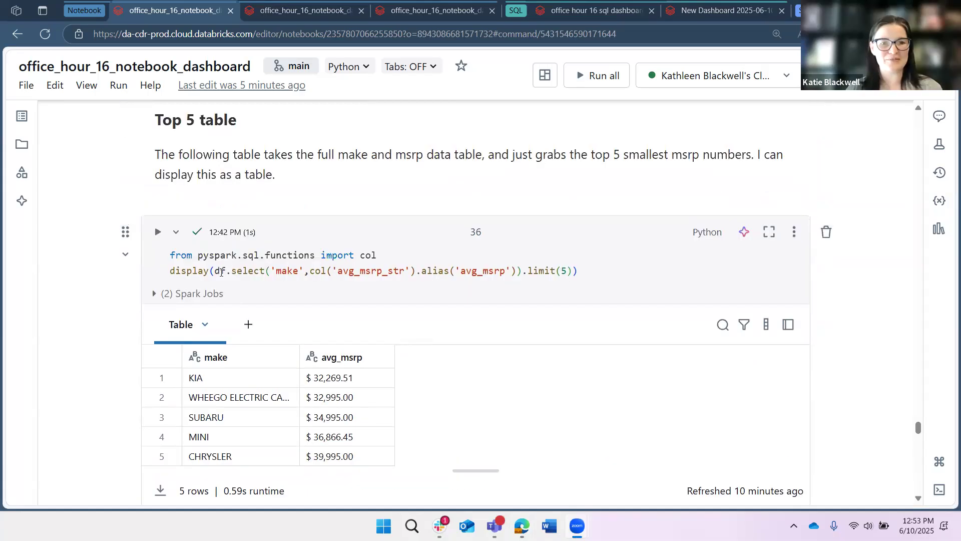
left_click_drag(215, 271, 571, 271)
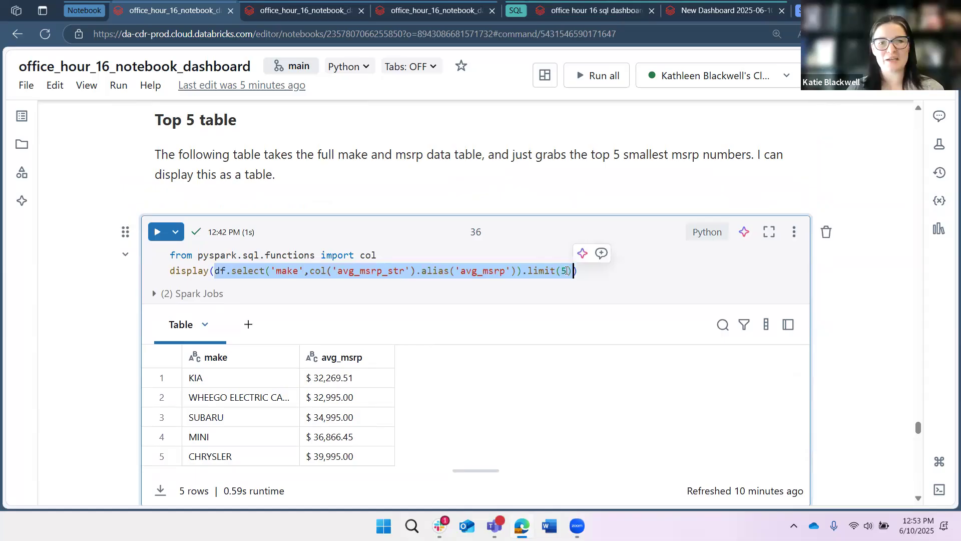
left_click(283, 276)
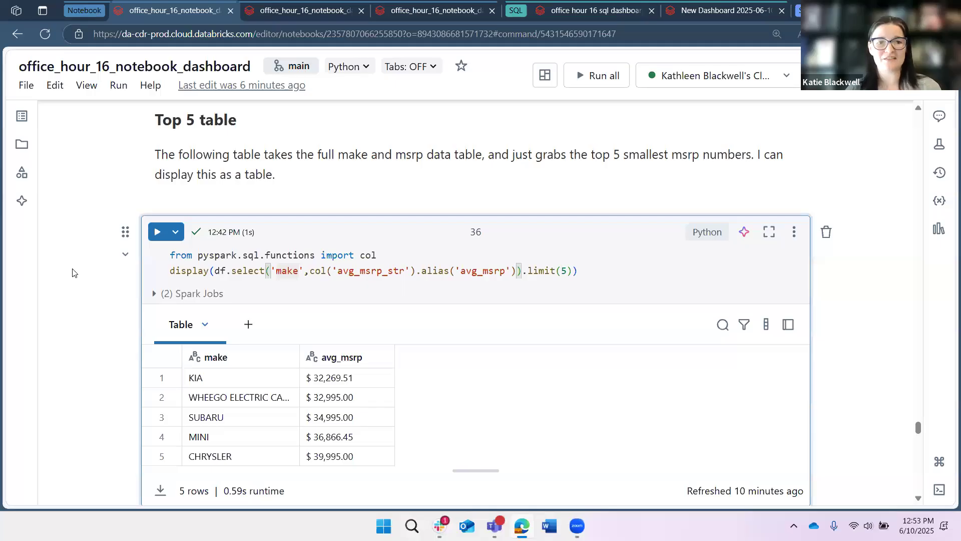
key("shift+Tab")
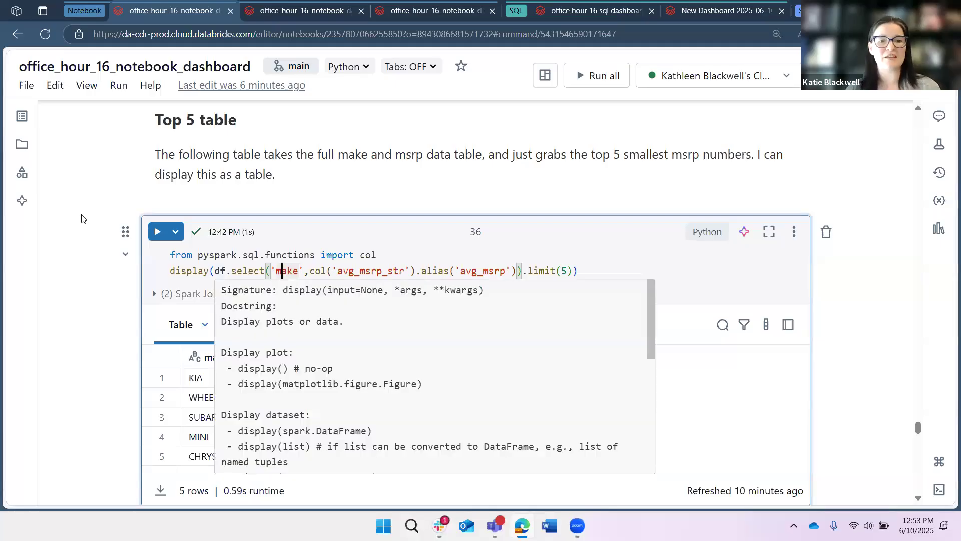
key("Escape")
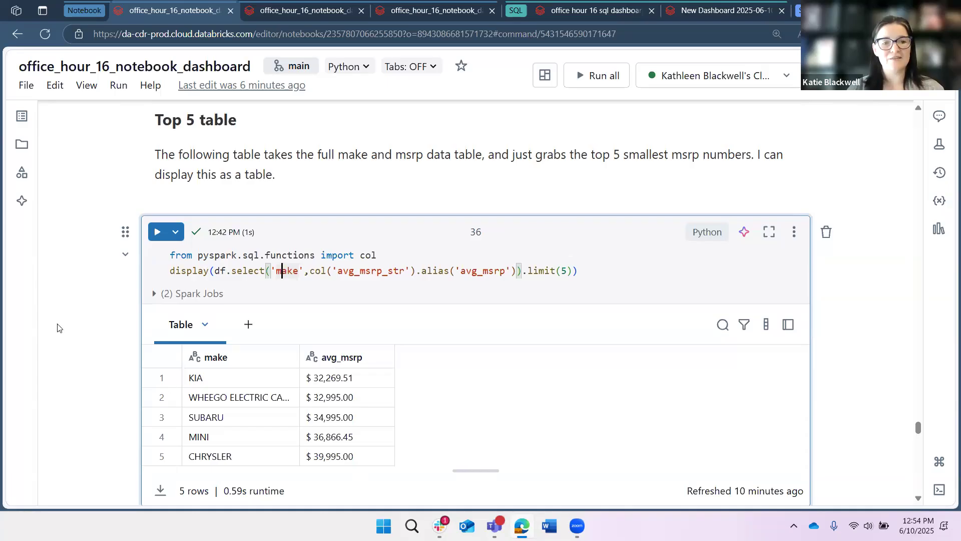
Scroll through the top 5 table output and the line chart cells for average electric range by model year.
scroll(100, 281, "down", 1)
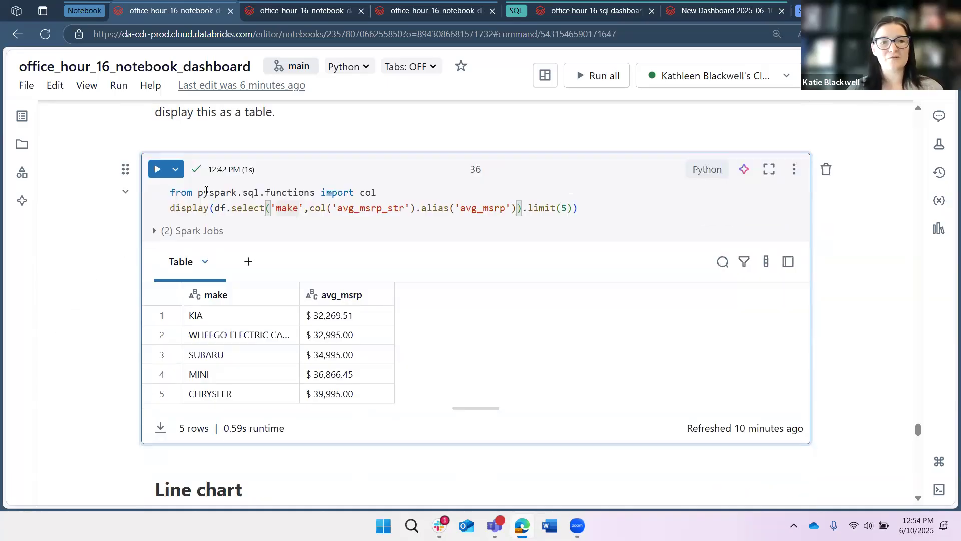
left_click(281, 208)
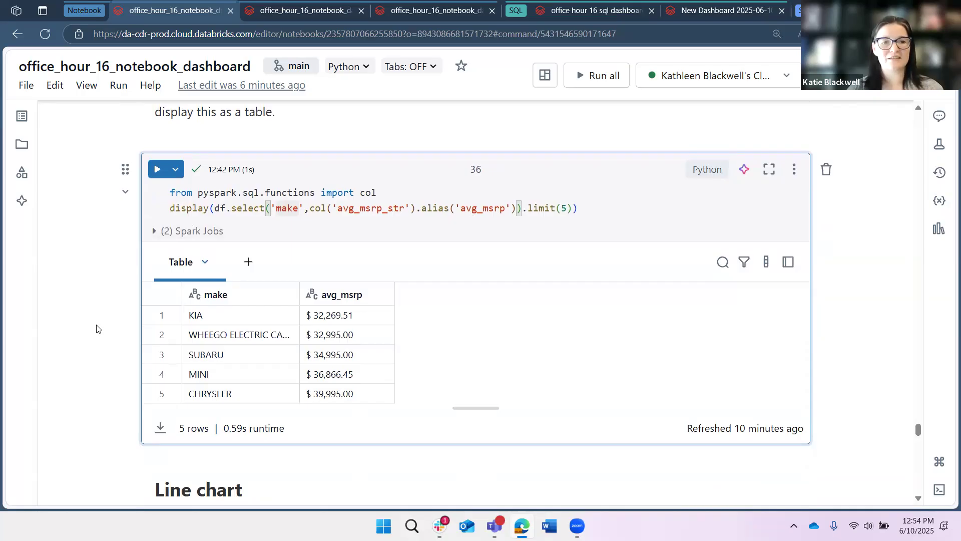
scroll(96, 326, "down", 3)
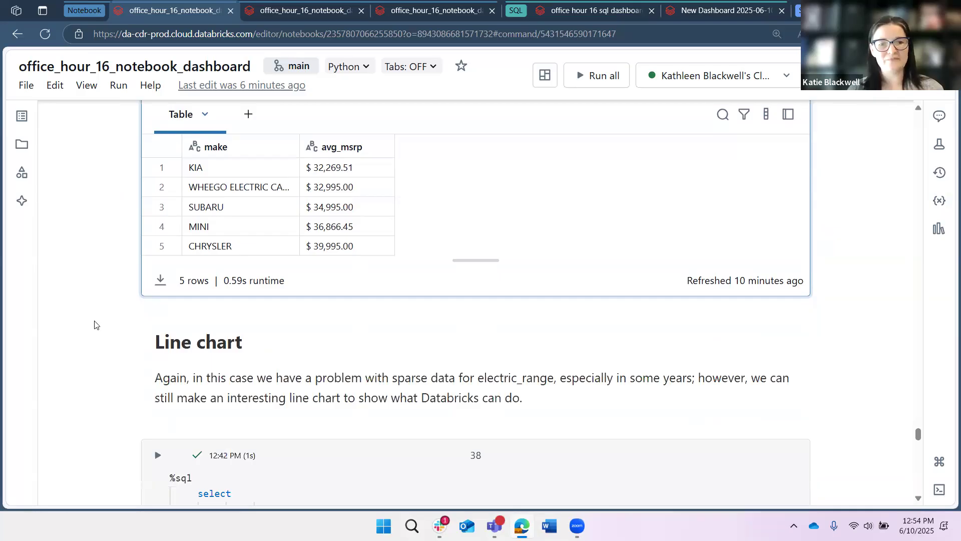
scroll(95, 326, "down", 1)
scroll(97, 329, "down", 5)
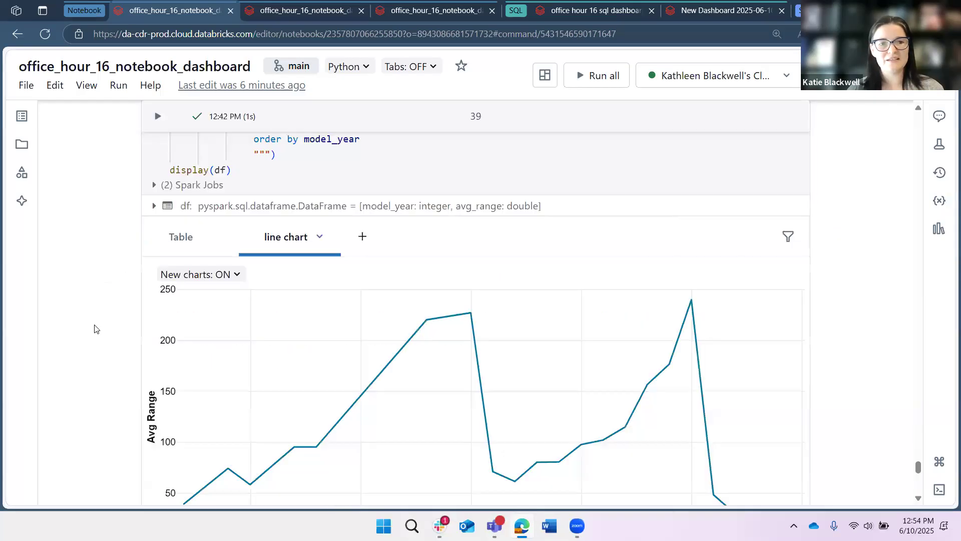
scroll(95, 326, "up", 4)
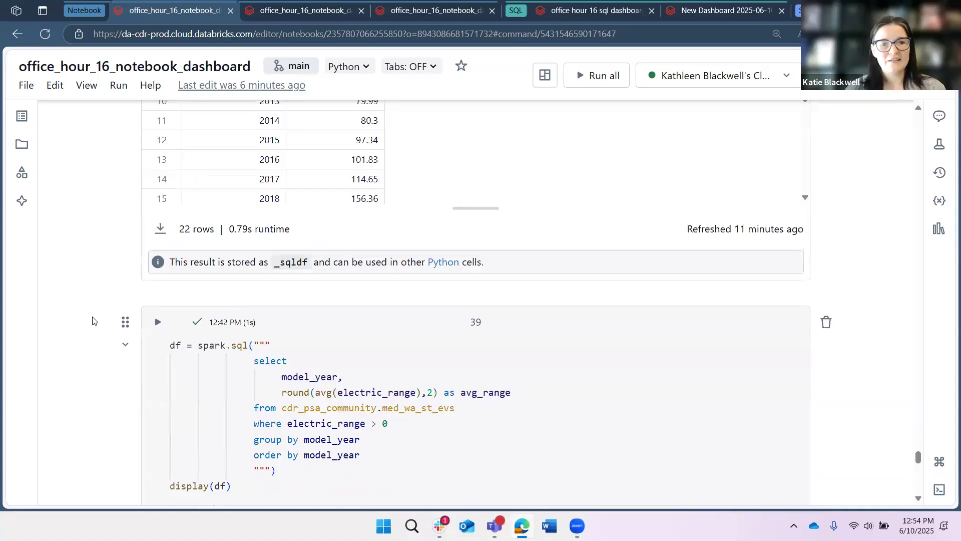
scroll(95, 321, "up", 9)
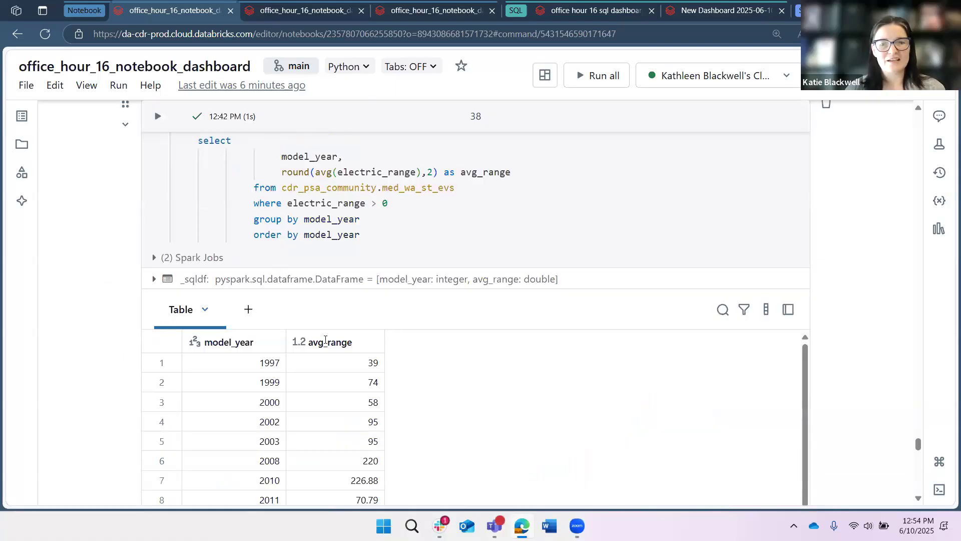
Scroll through the average range table and the Python line chart cell down to the notebook's conclusion.
scroll(318, 338, "up", 4)
scroll(58, 279, "down", 3)
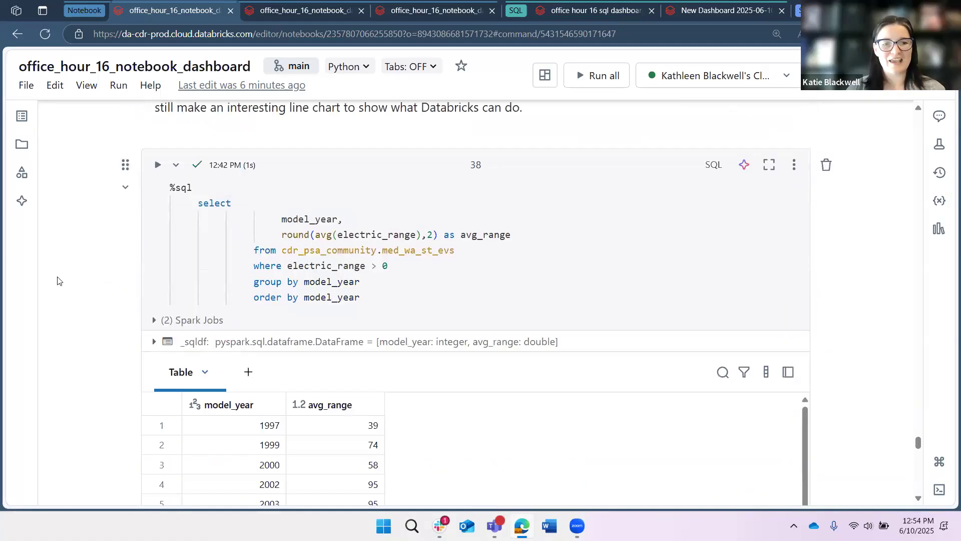
scroll(81, 269, "down", 3)
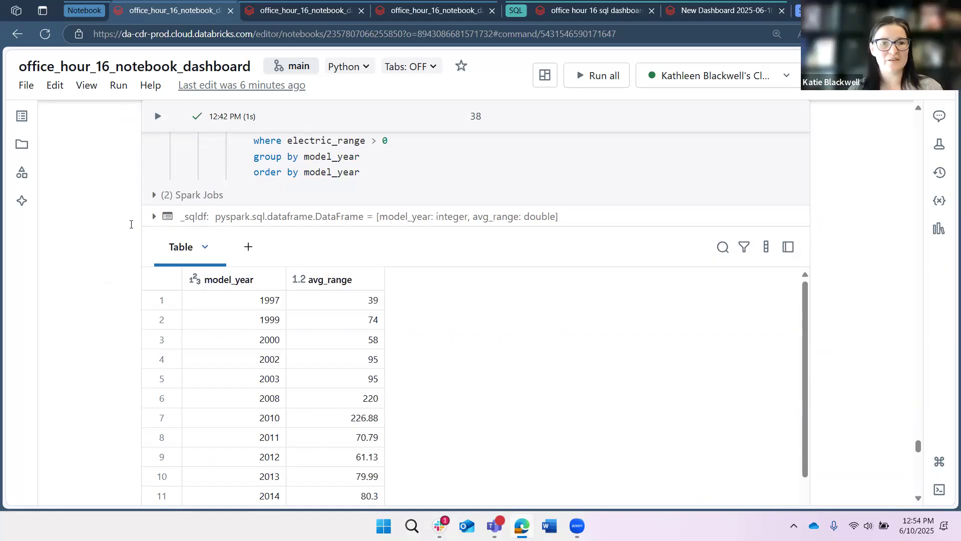
scroll(88, 266, "up", 3)
scroll(395, 303, "down", 7)
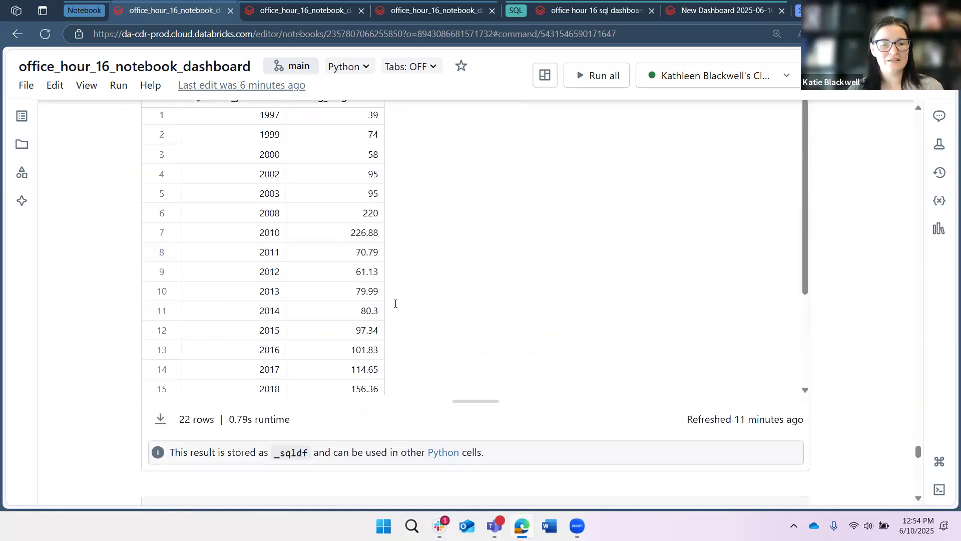
scroll(392, 296, "down", 6)
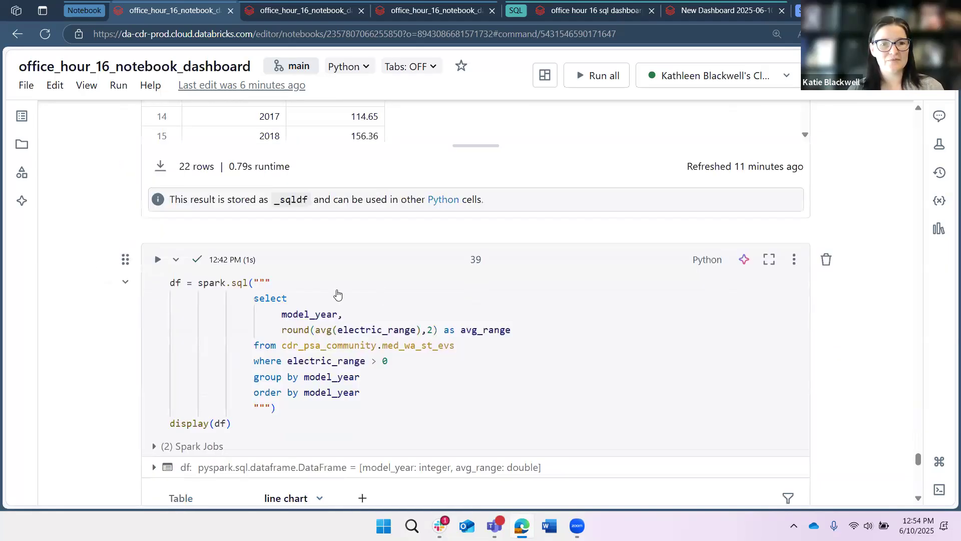
scroll(112, 328, "down", 6)
scroll(113, 328, "down", 5)
scroll(114, 326, "down", 4)
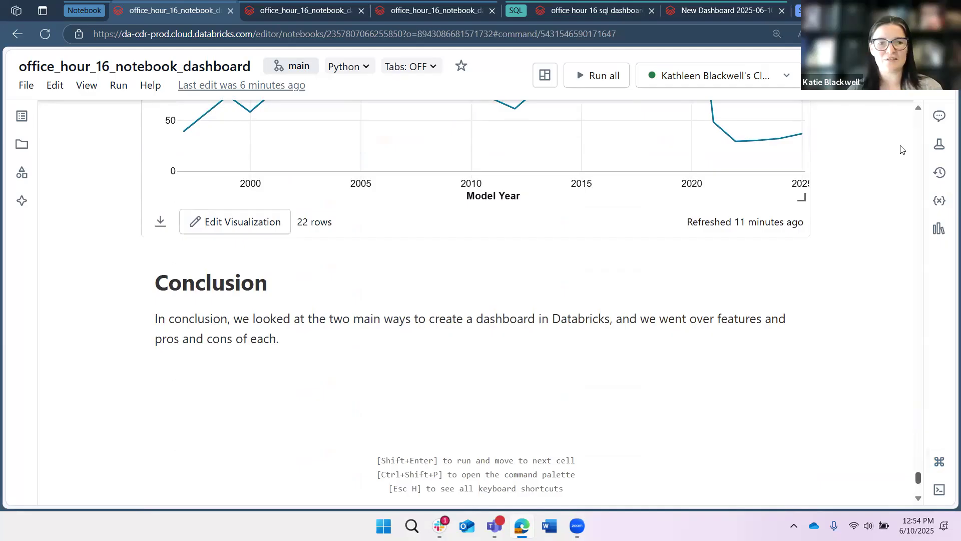
Scroll back up to the SQL dashboards section and the pros and cons comparison table.
scroll(901, 175, "up", 11)
scroll(907, 180, "up", 15)
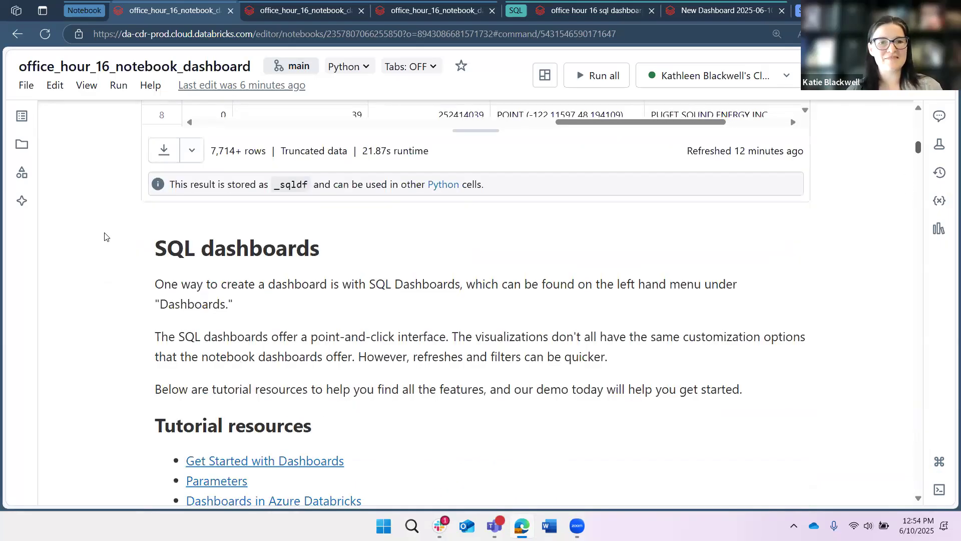
scroll(105, 233, "down", 10)
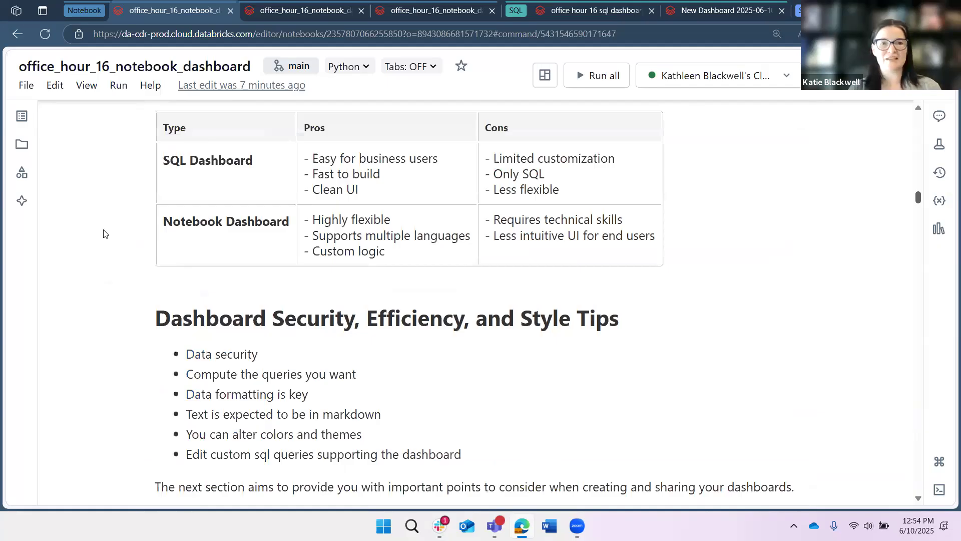
scroll(104, 234, "up", 2)
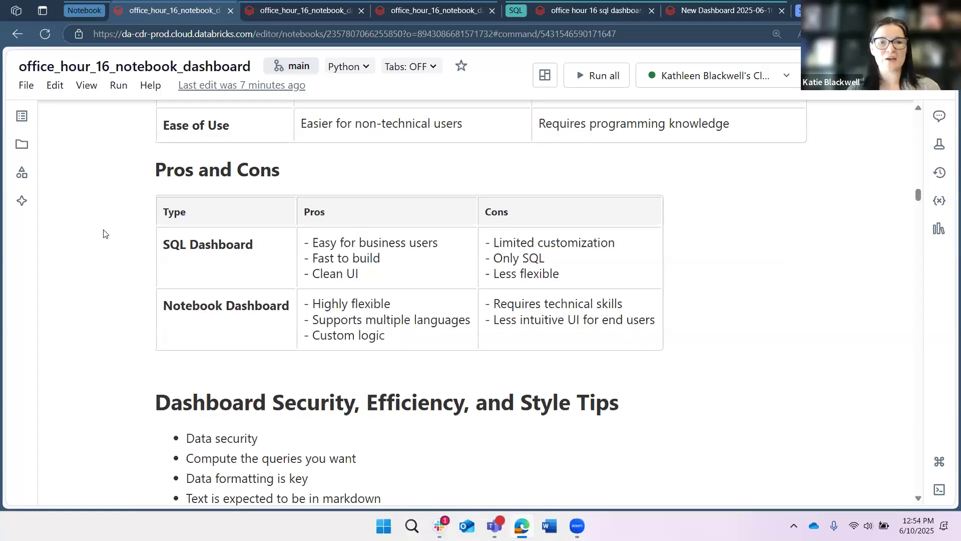